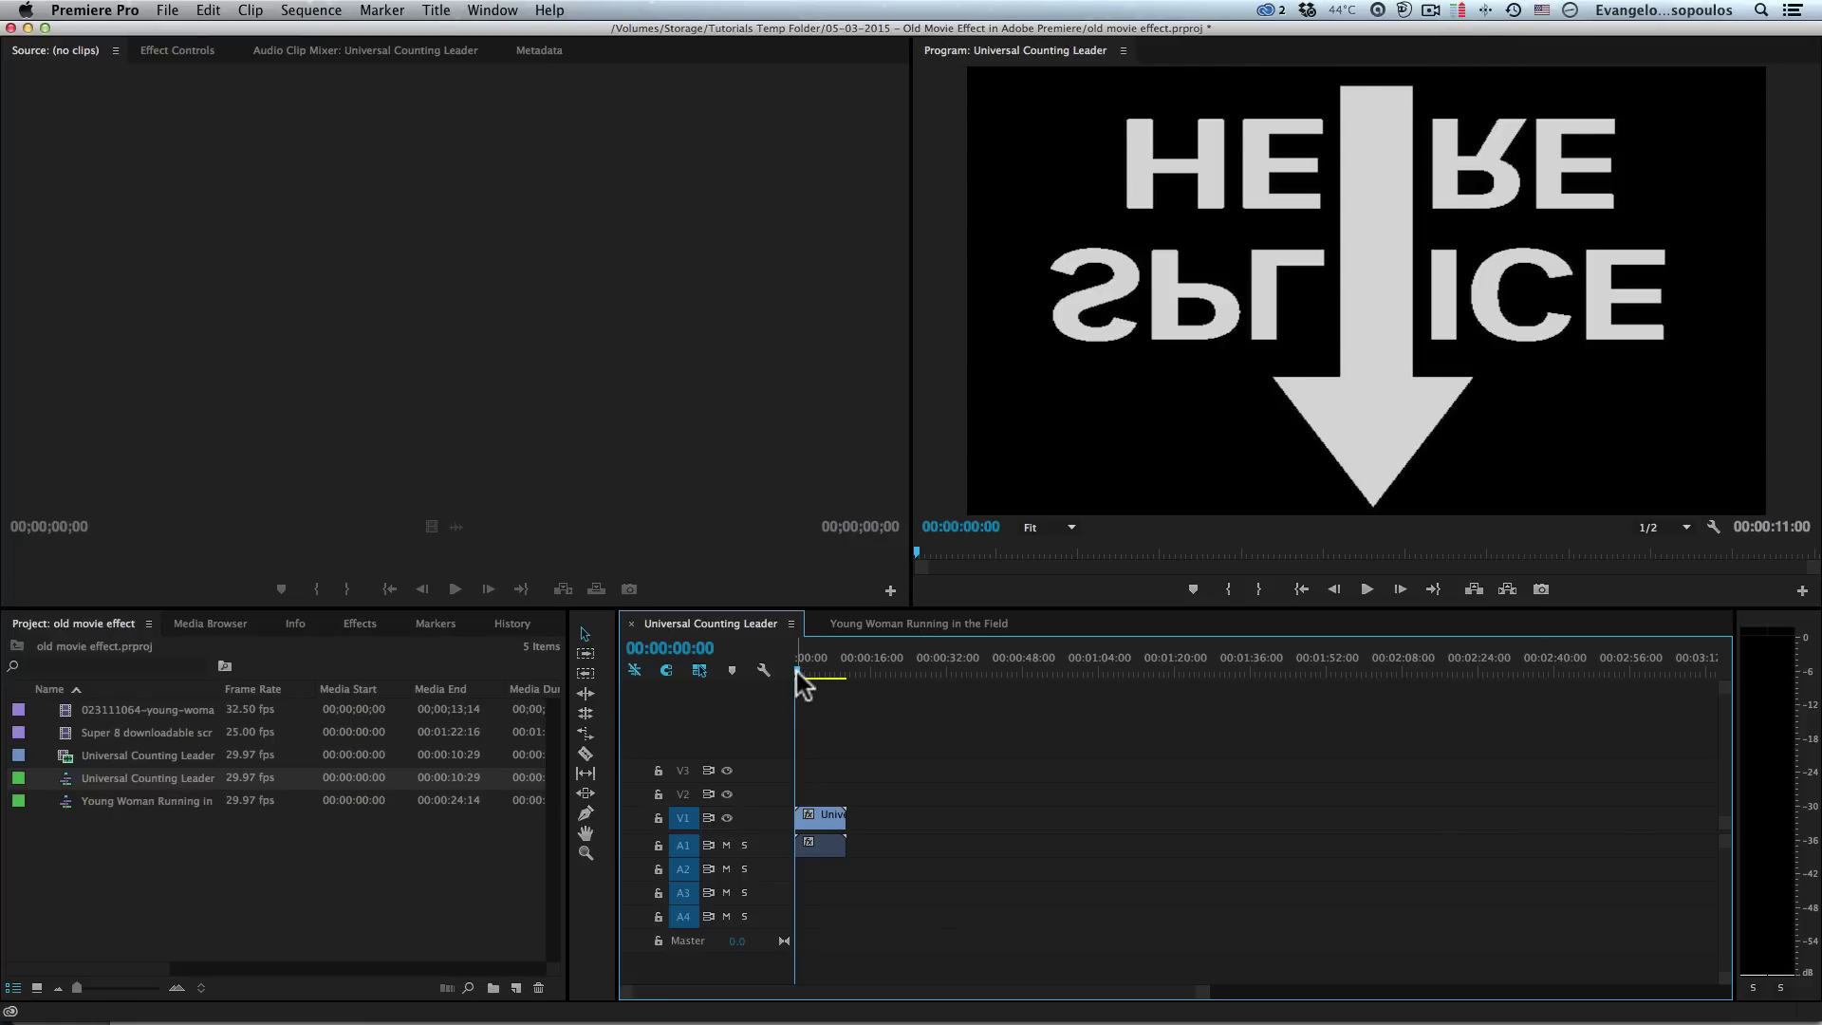
# - Review the counting leader sequence and scrub the finished Young Woman Running in the Field sequence up to 00:00:13:12
pyautogui.moveTo(795, 672)
pyautogui.mouseDown()
pyautogui.moveTo(828, 664)
pyautogui.moveTo(794, 665)
pyautogui.mouseUp()
pyautogui.click(852, 623)
pyautogui.click(835, 672)
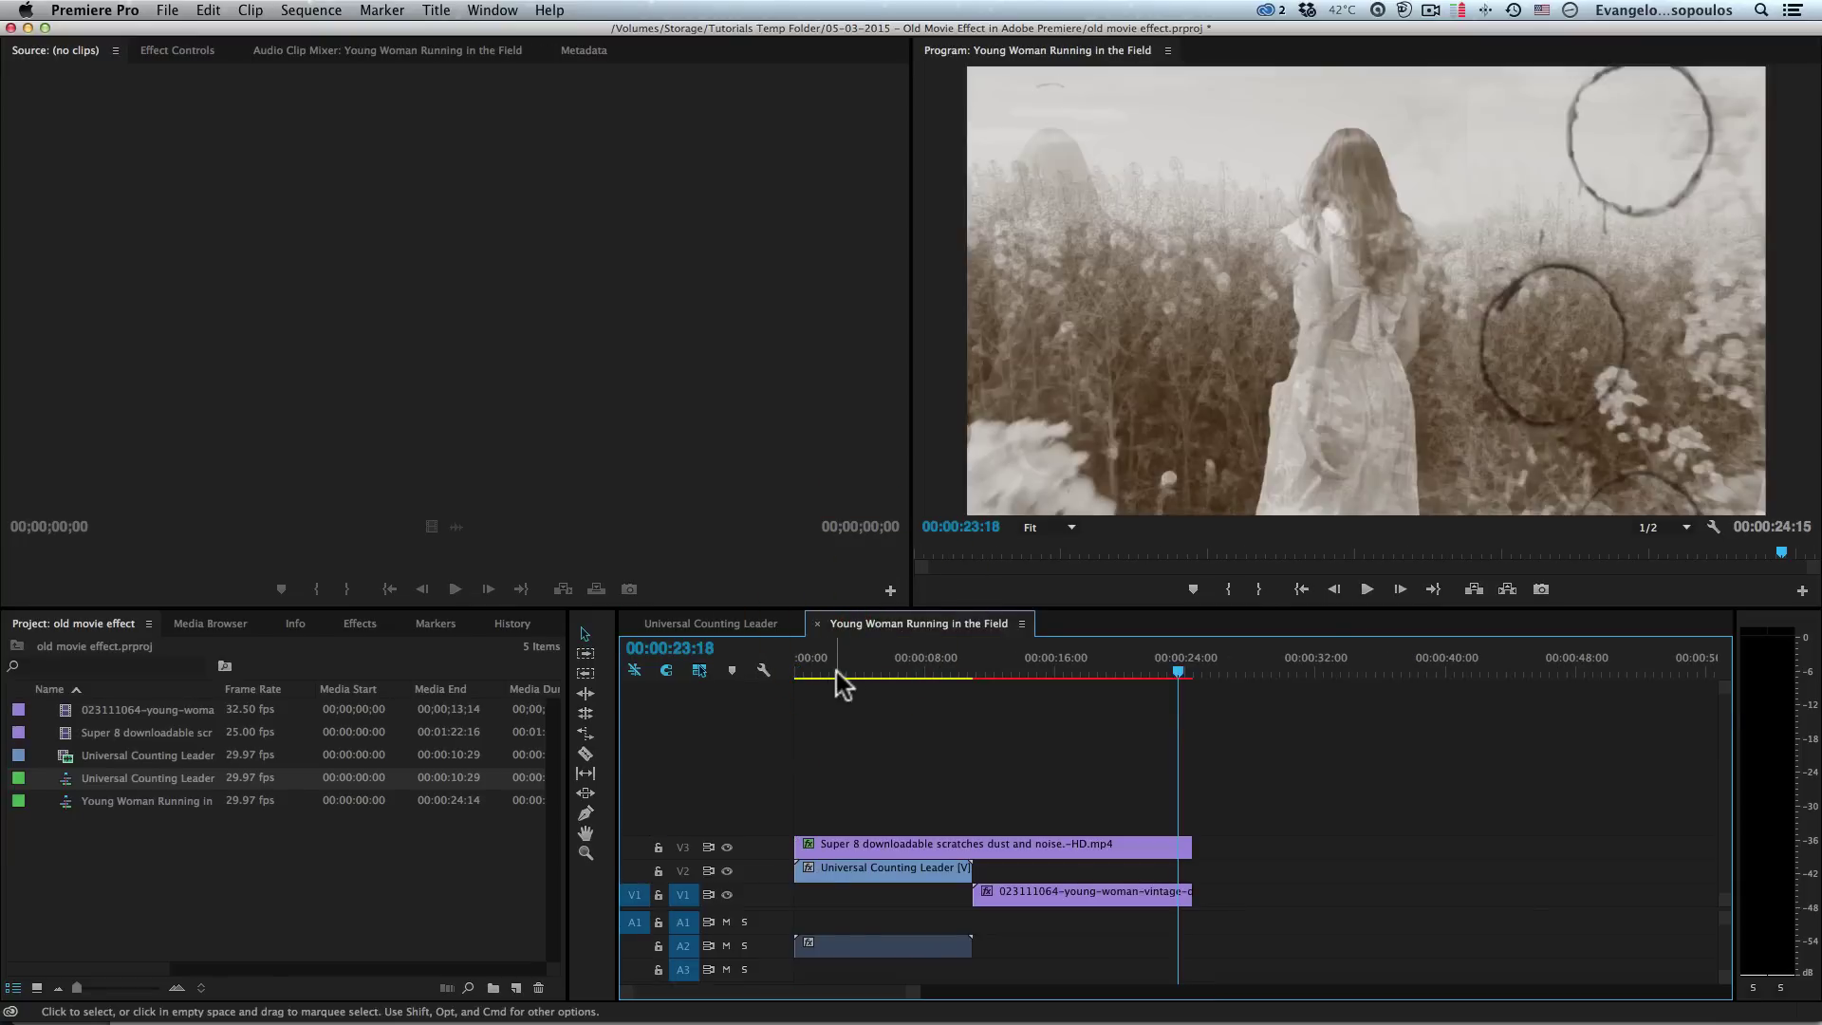
pyautogui.click(804, 668)
pyautogui.moveTo(805, 668); pyautogui.dragTo(1013, 664)
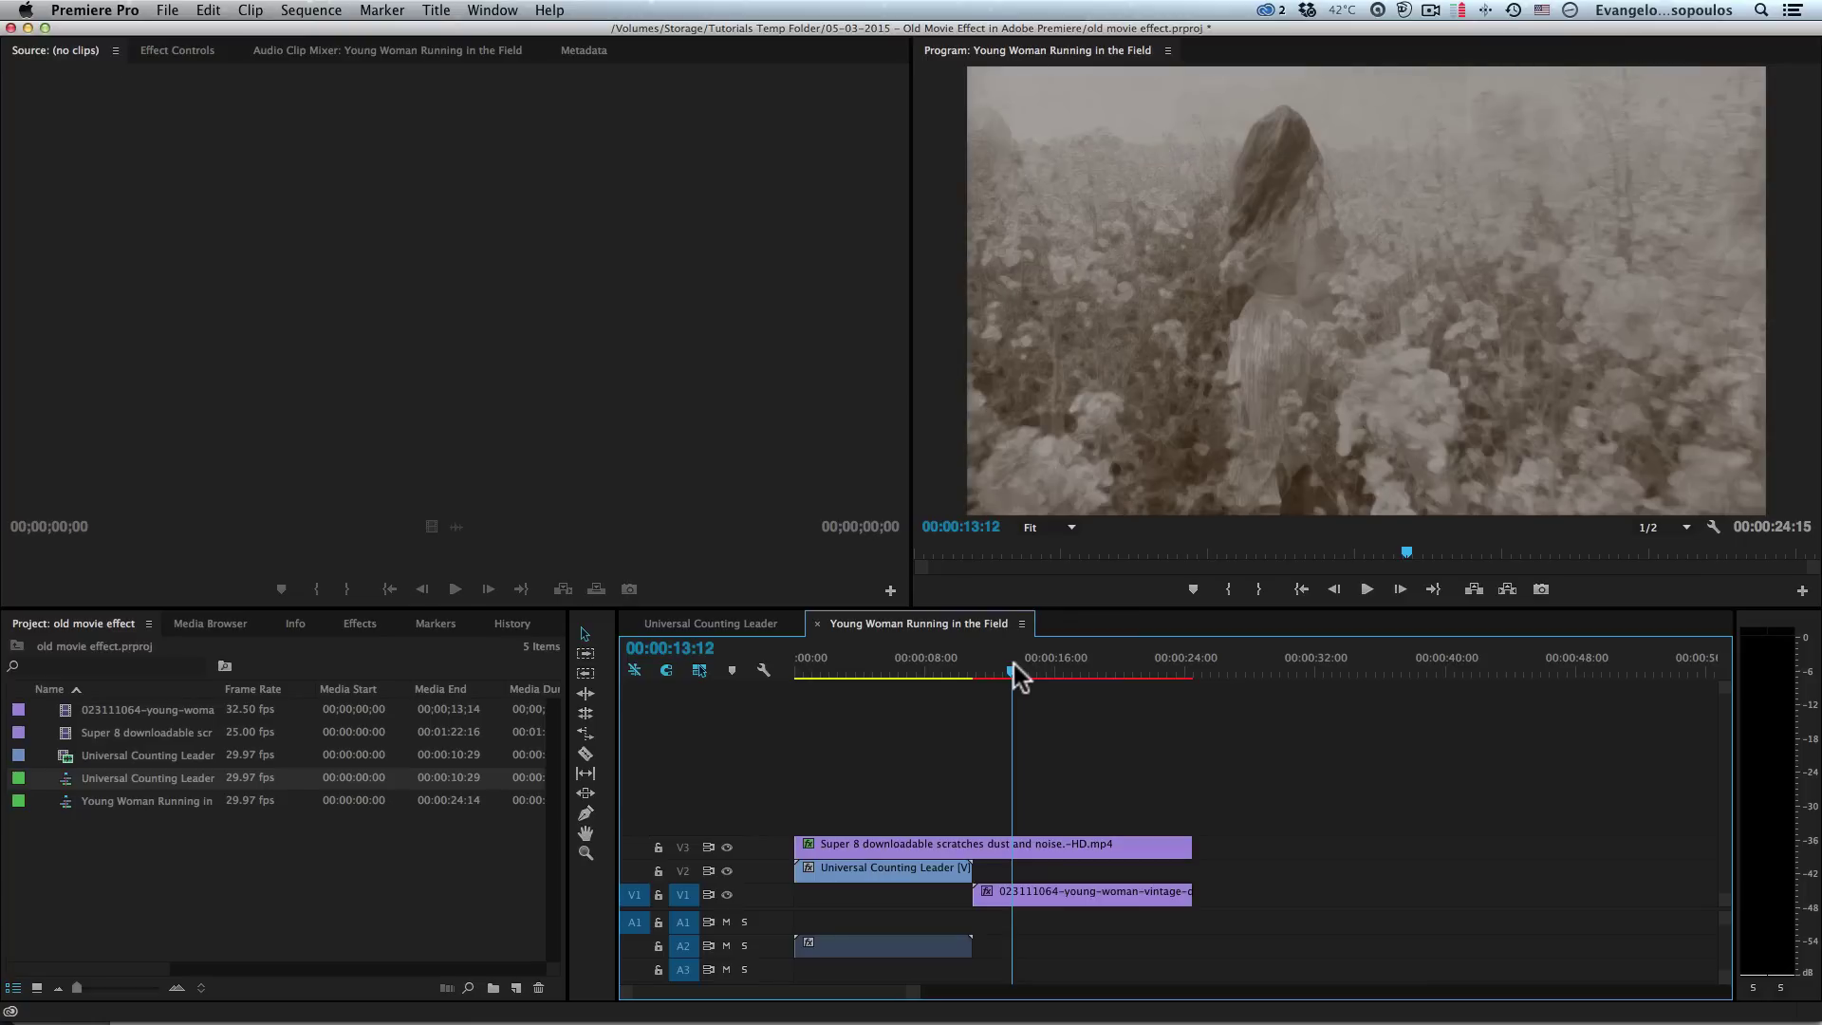
pyautogui.click(1010, 665)
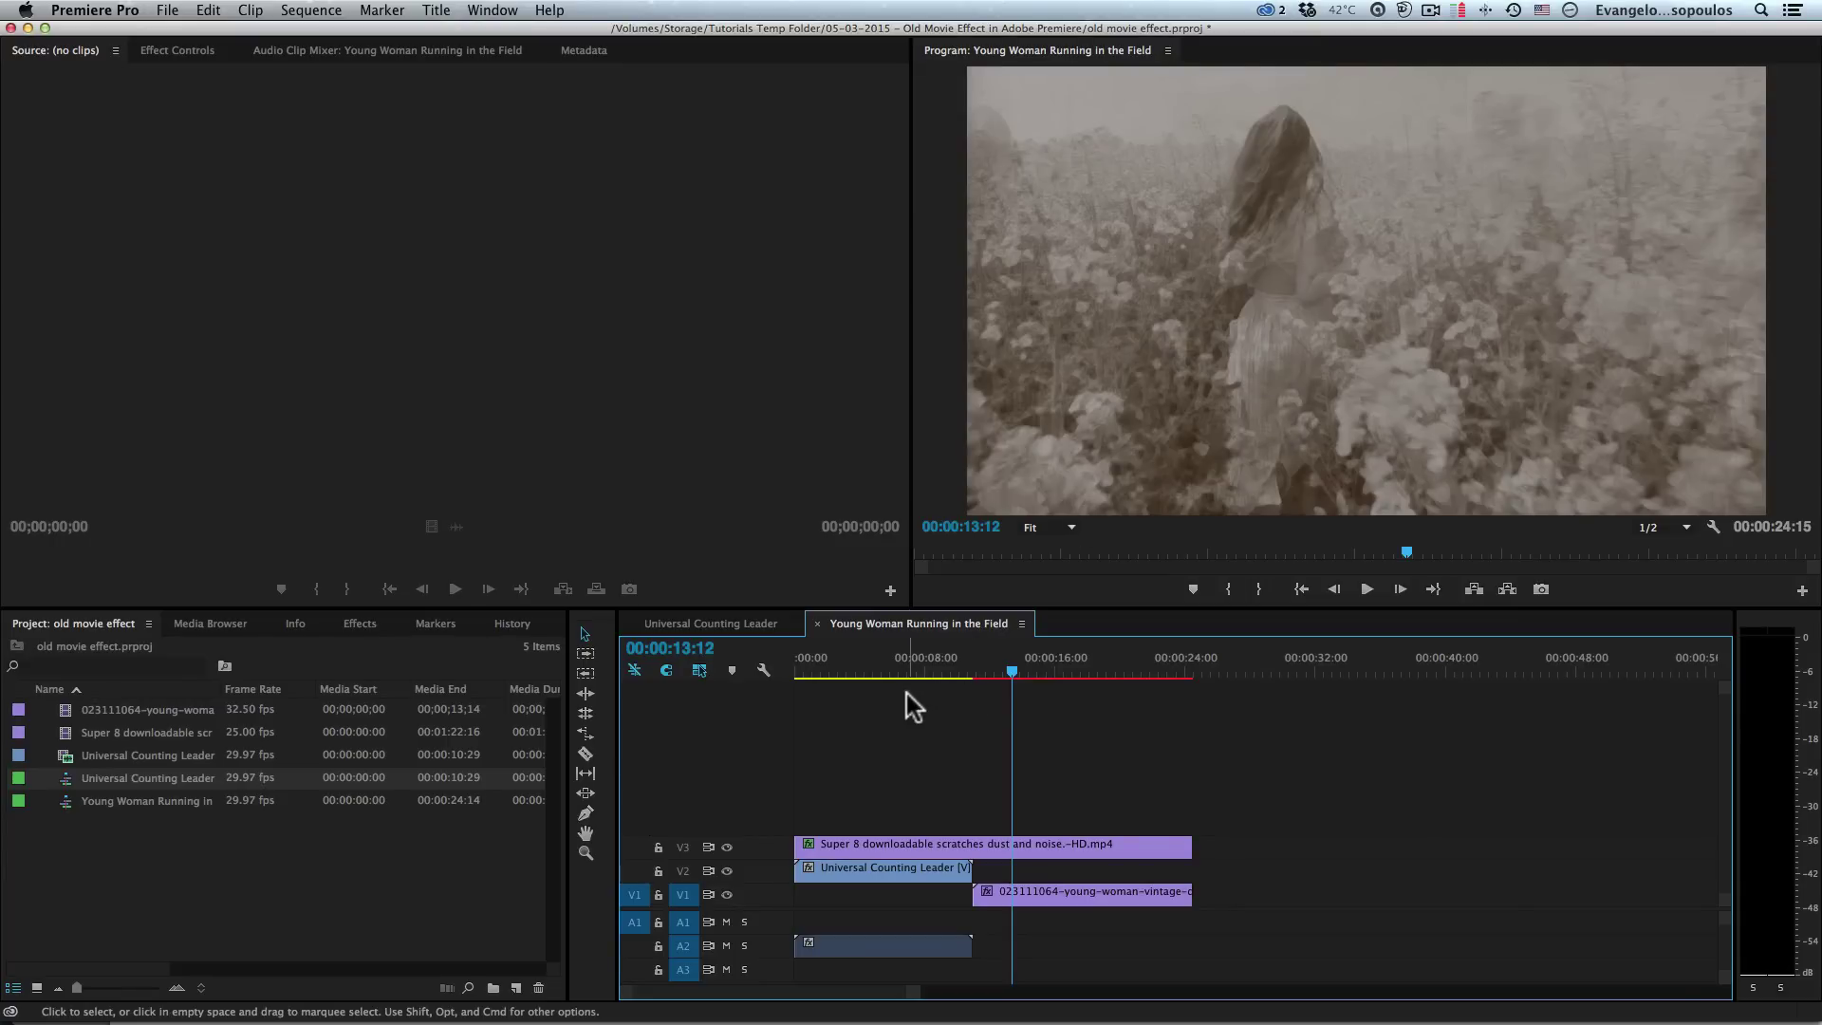
# - Switch to Chrome and play part of the Vimeo video "Super 8 downloadable scratches, dust and noise", pausing it when done
pyautogui.press('super+Tab')
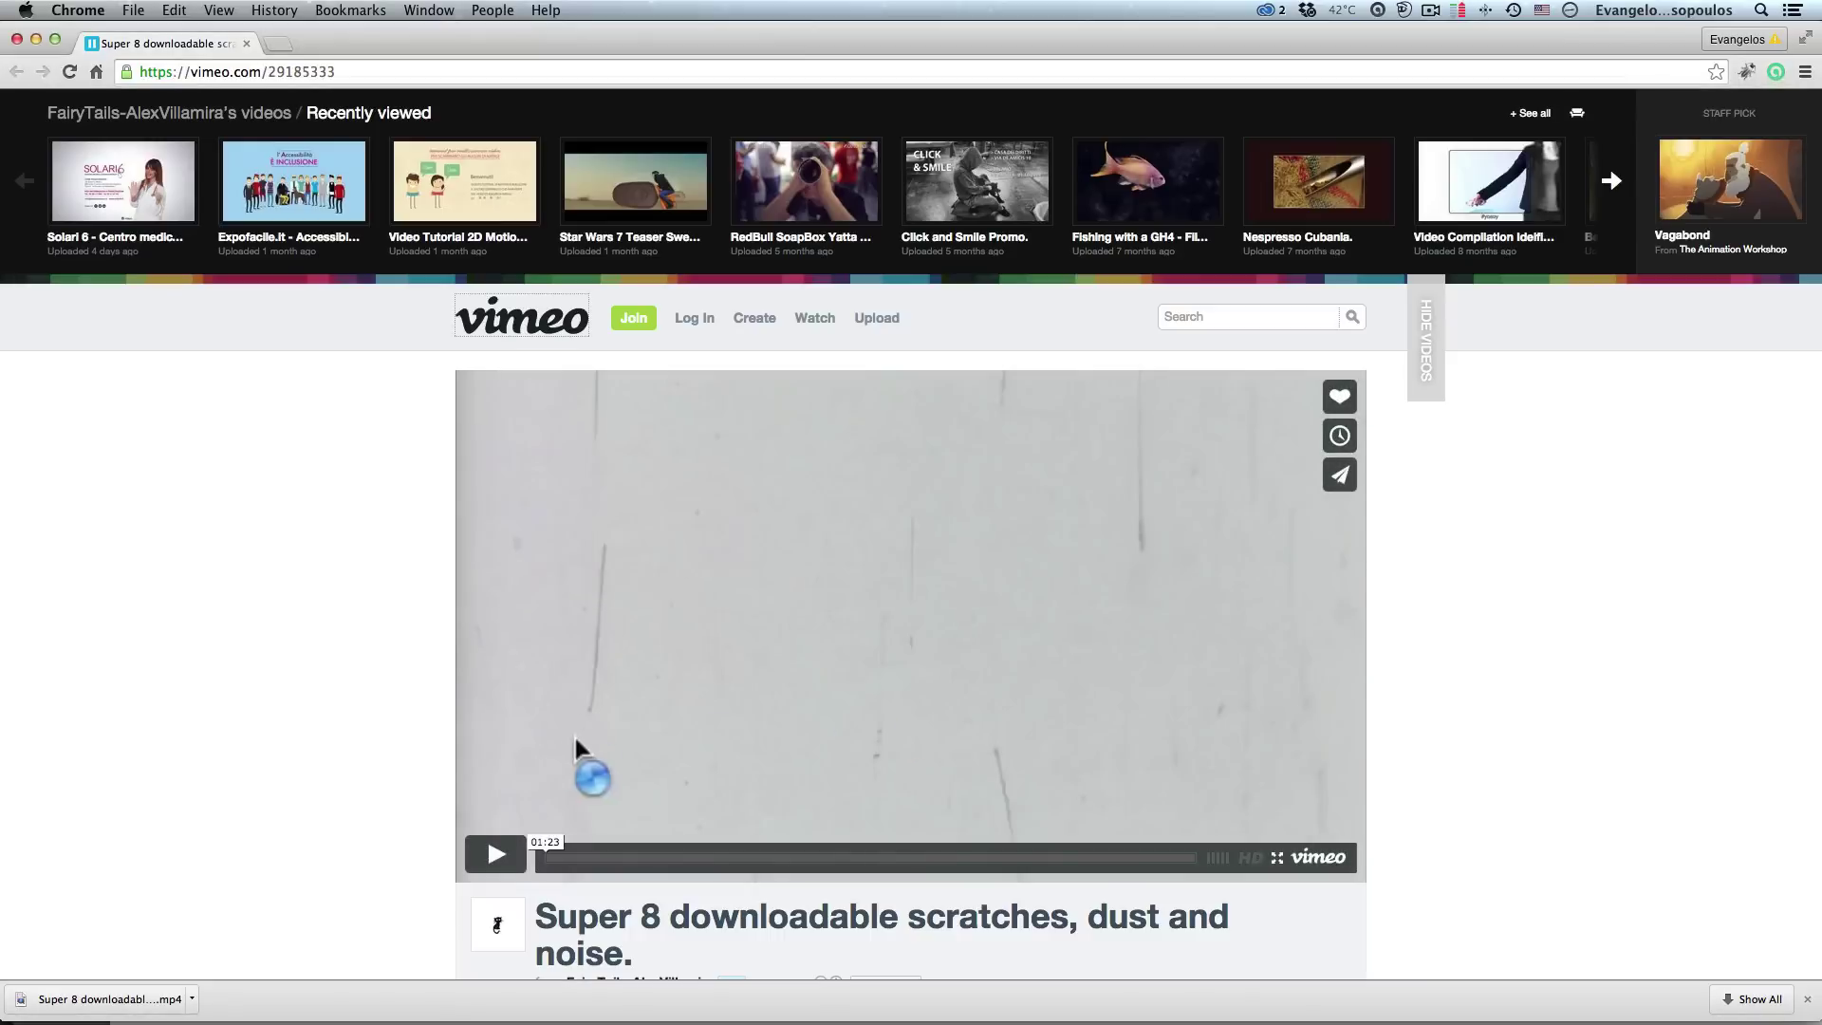
pyautogui.scroll(-5, 272, 617)
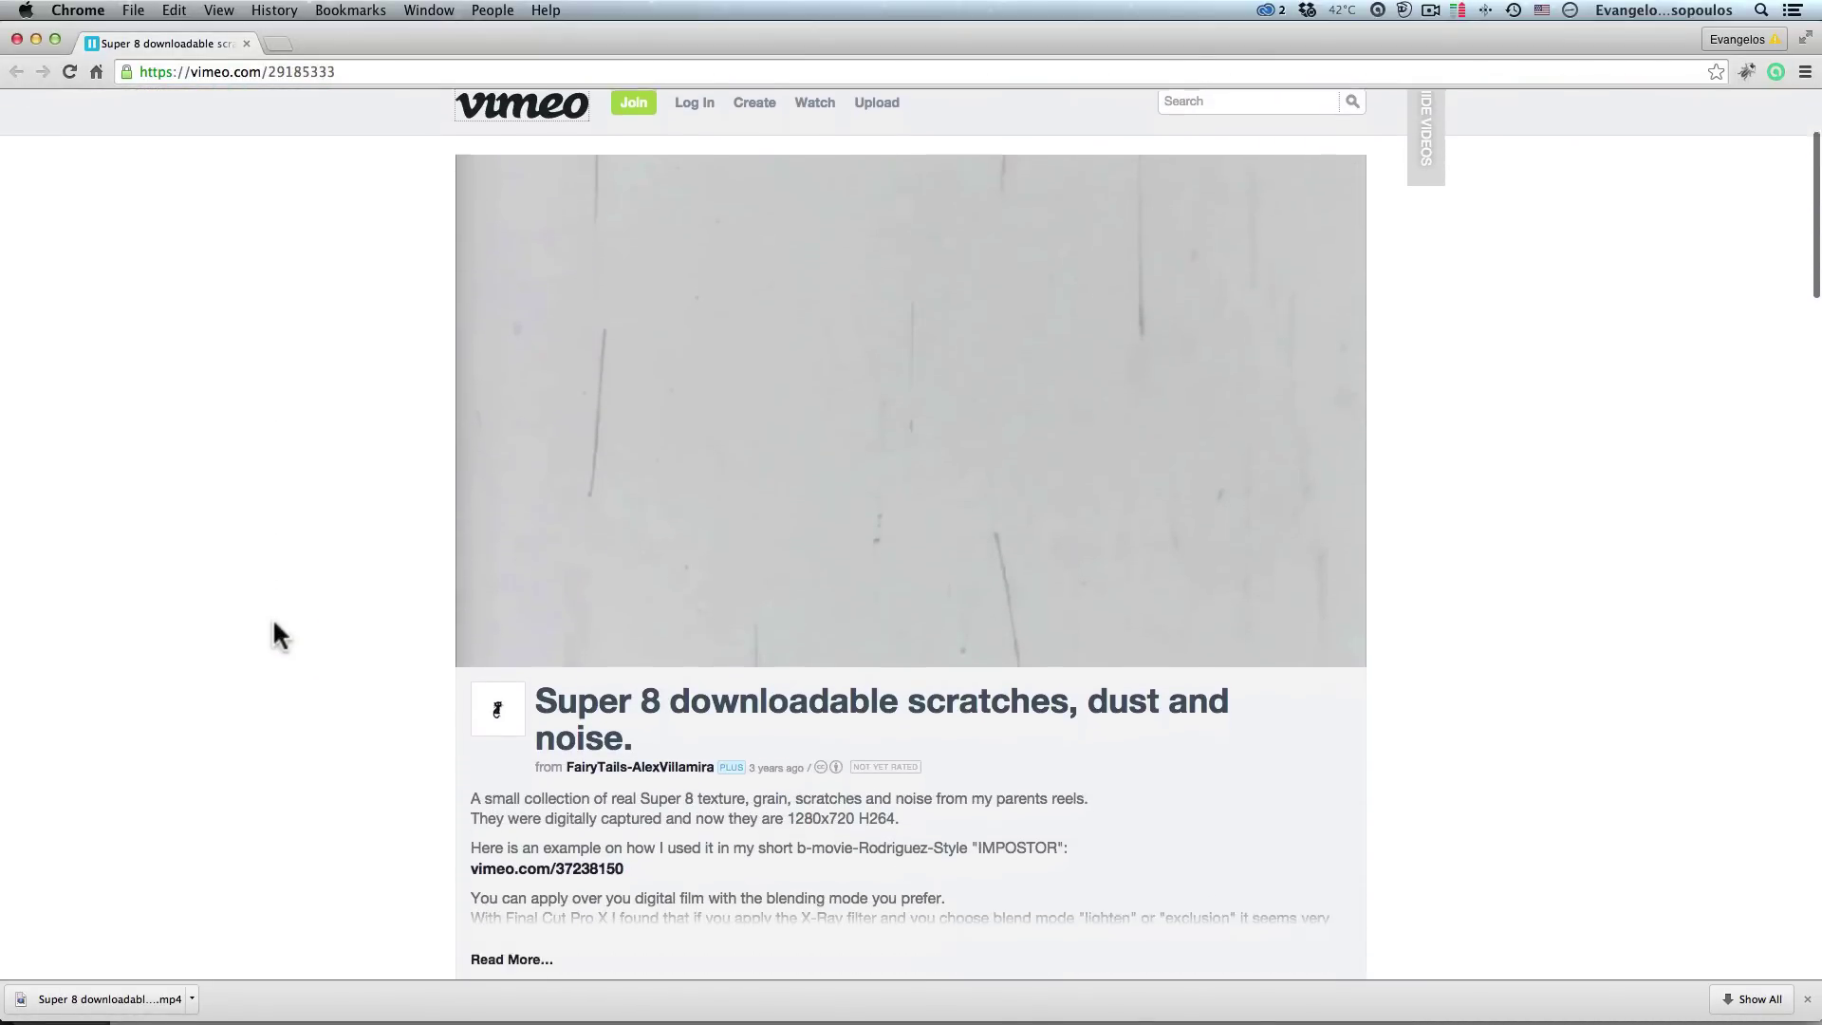
pyautogui.scroll(-3, 237, 560)
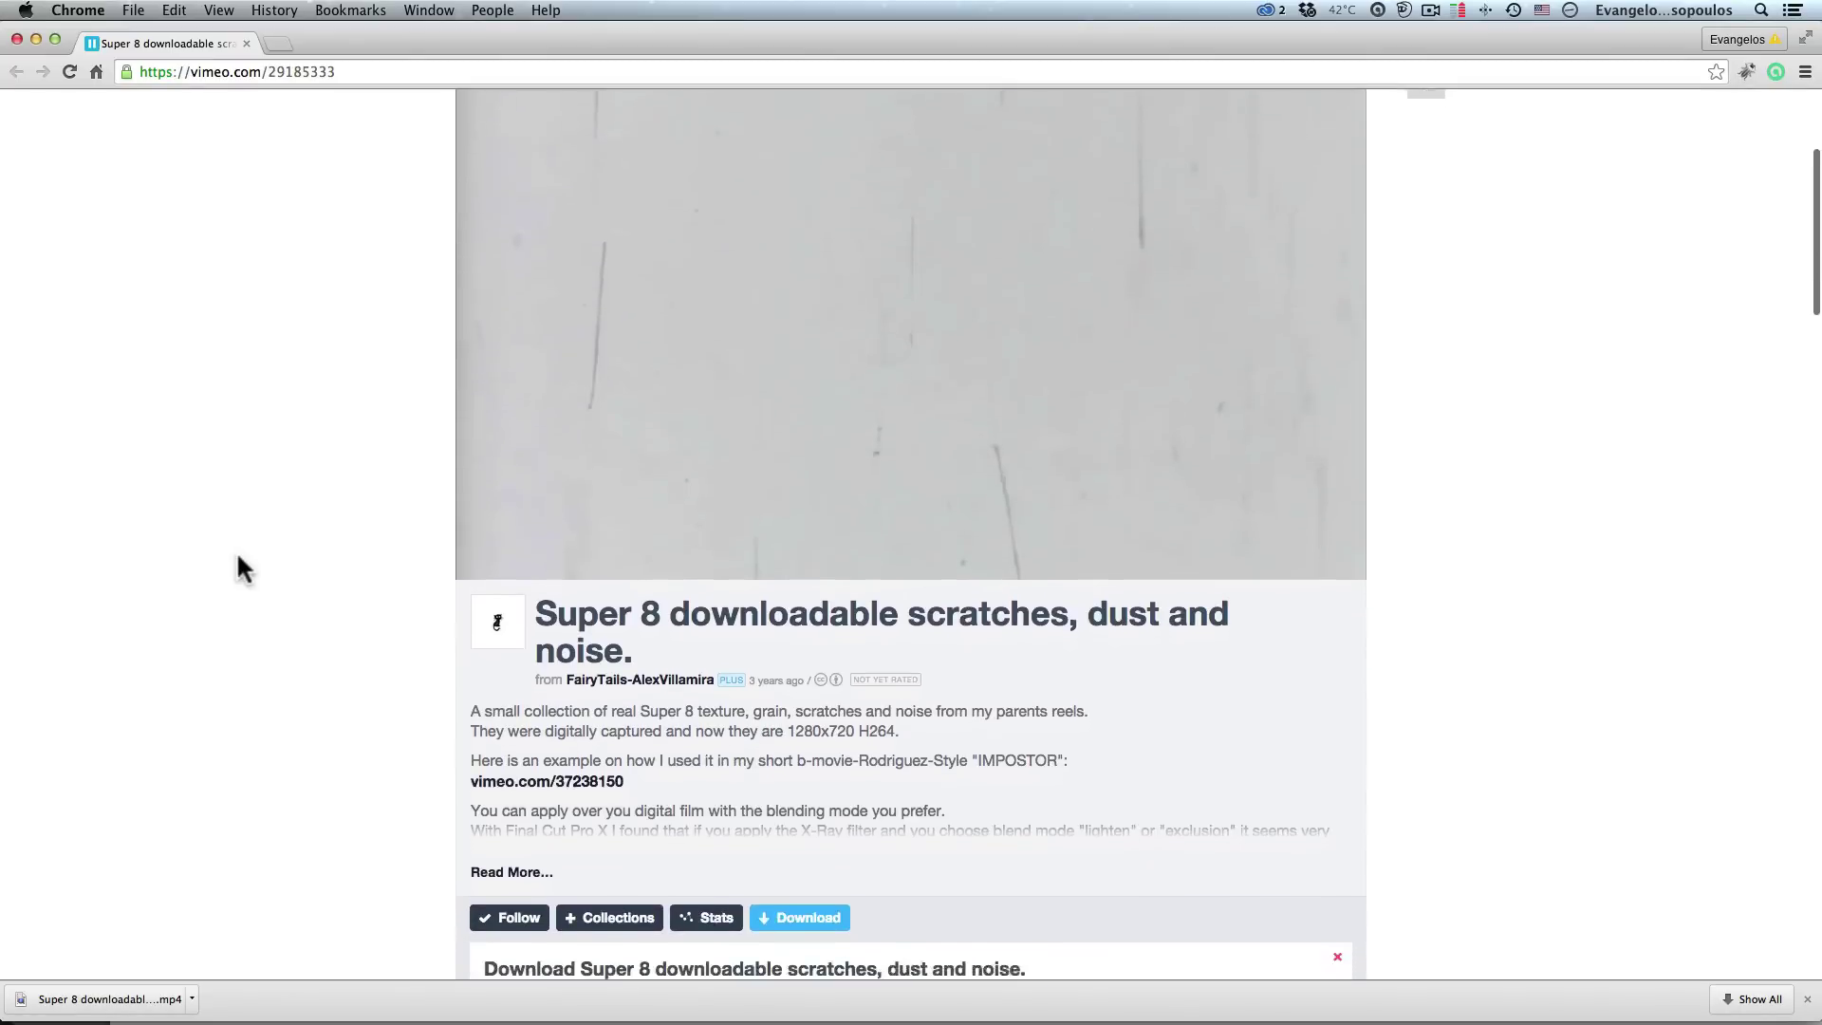
pyautogui.scroll(2, 275, 624)
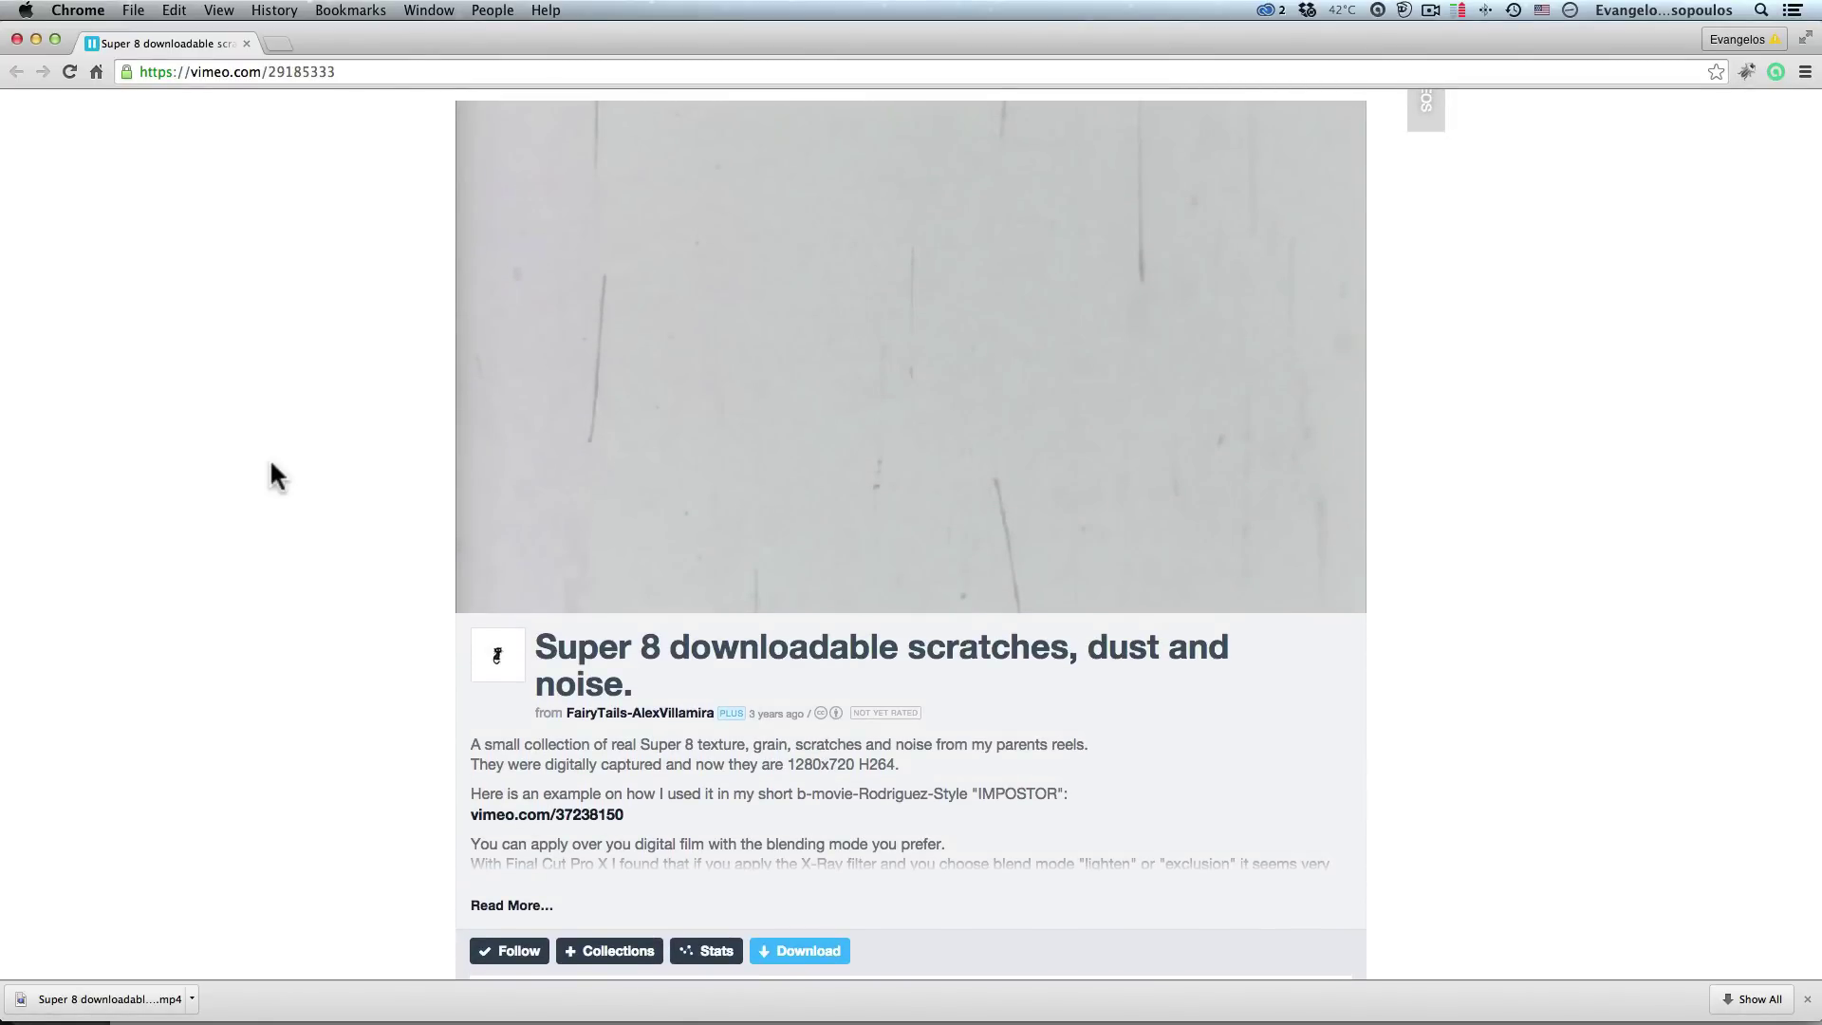
pyautogui.click(495, 588)
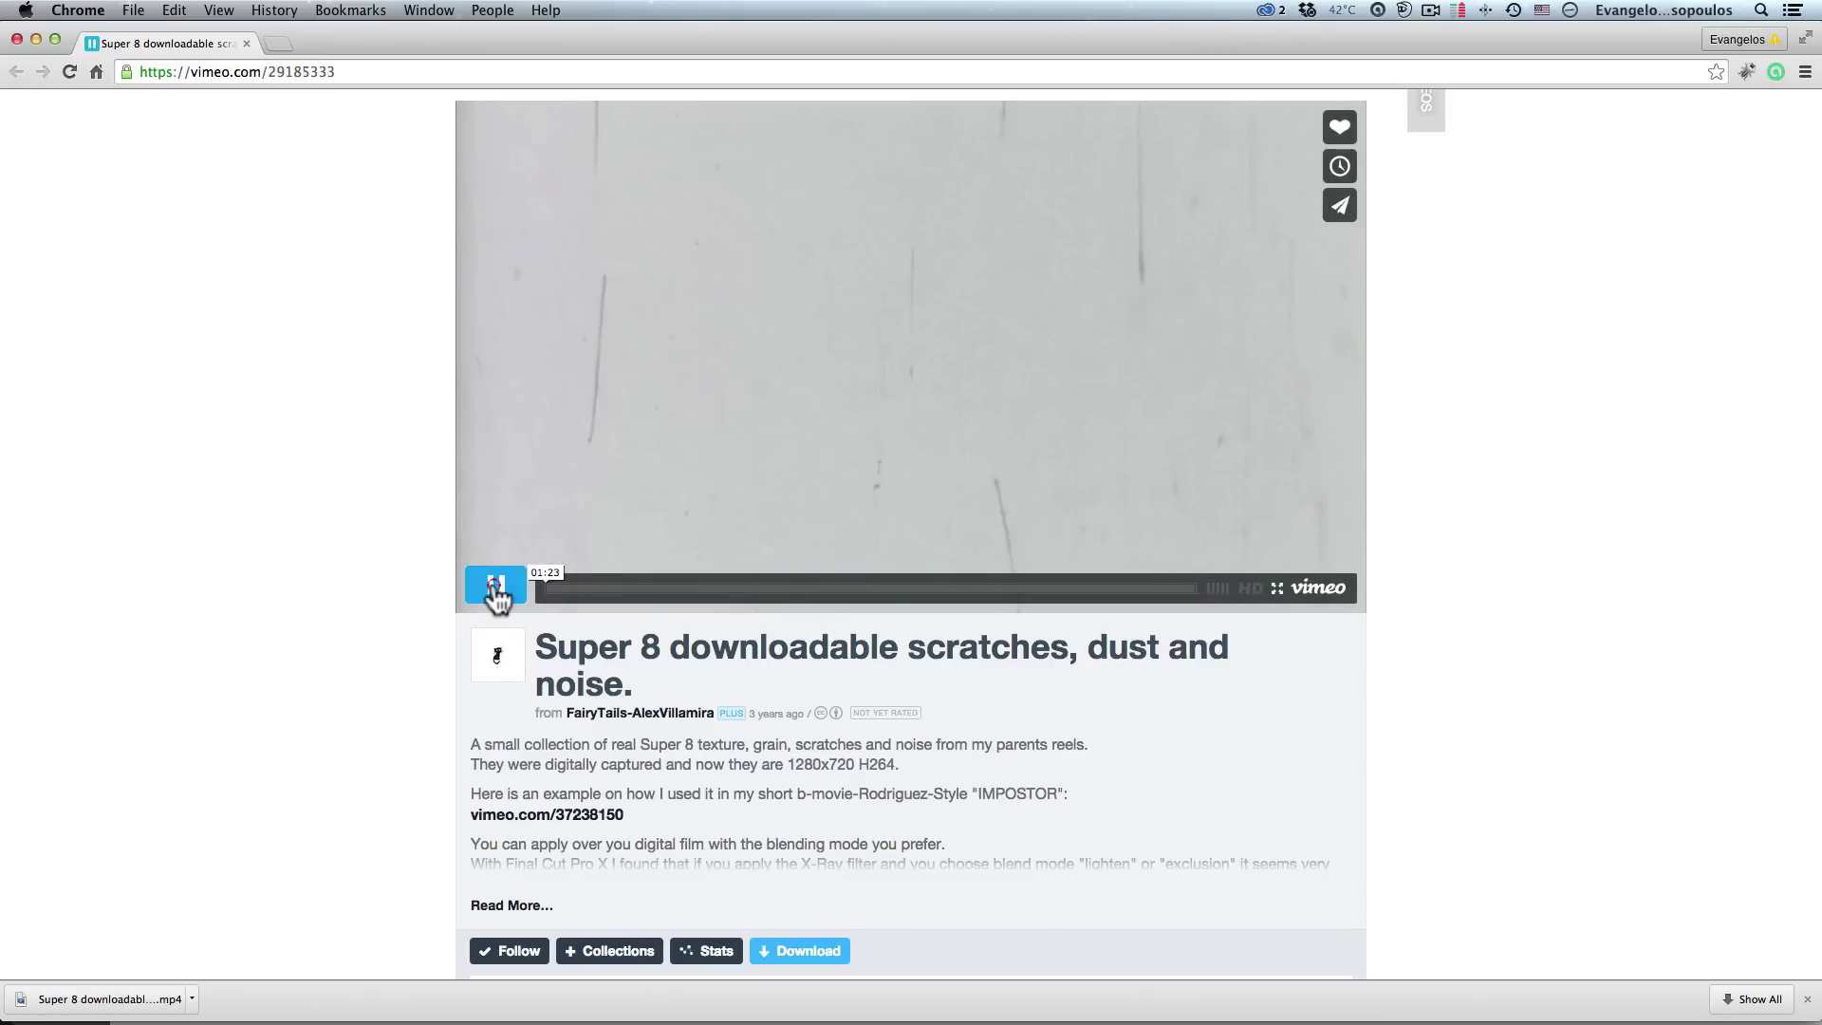
pyautogui.scroll(1, 390, 543)
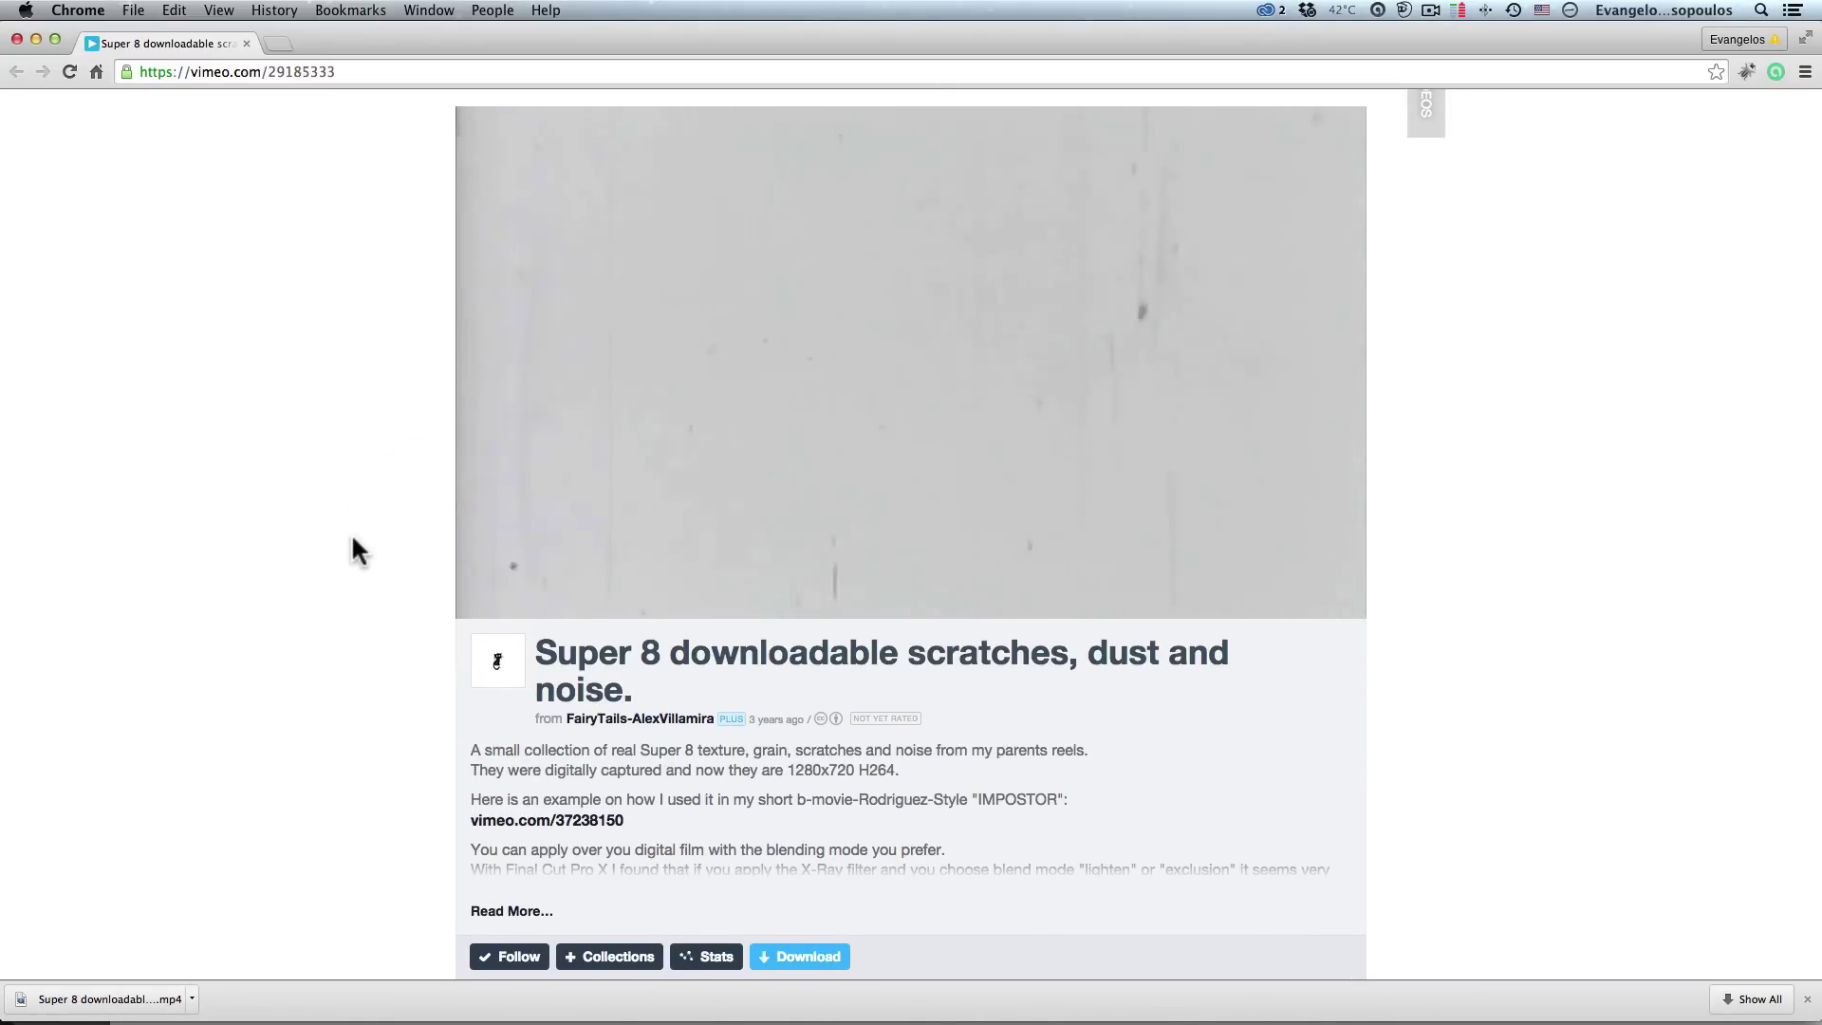
pyautogui.moveTo(498, 602)
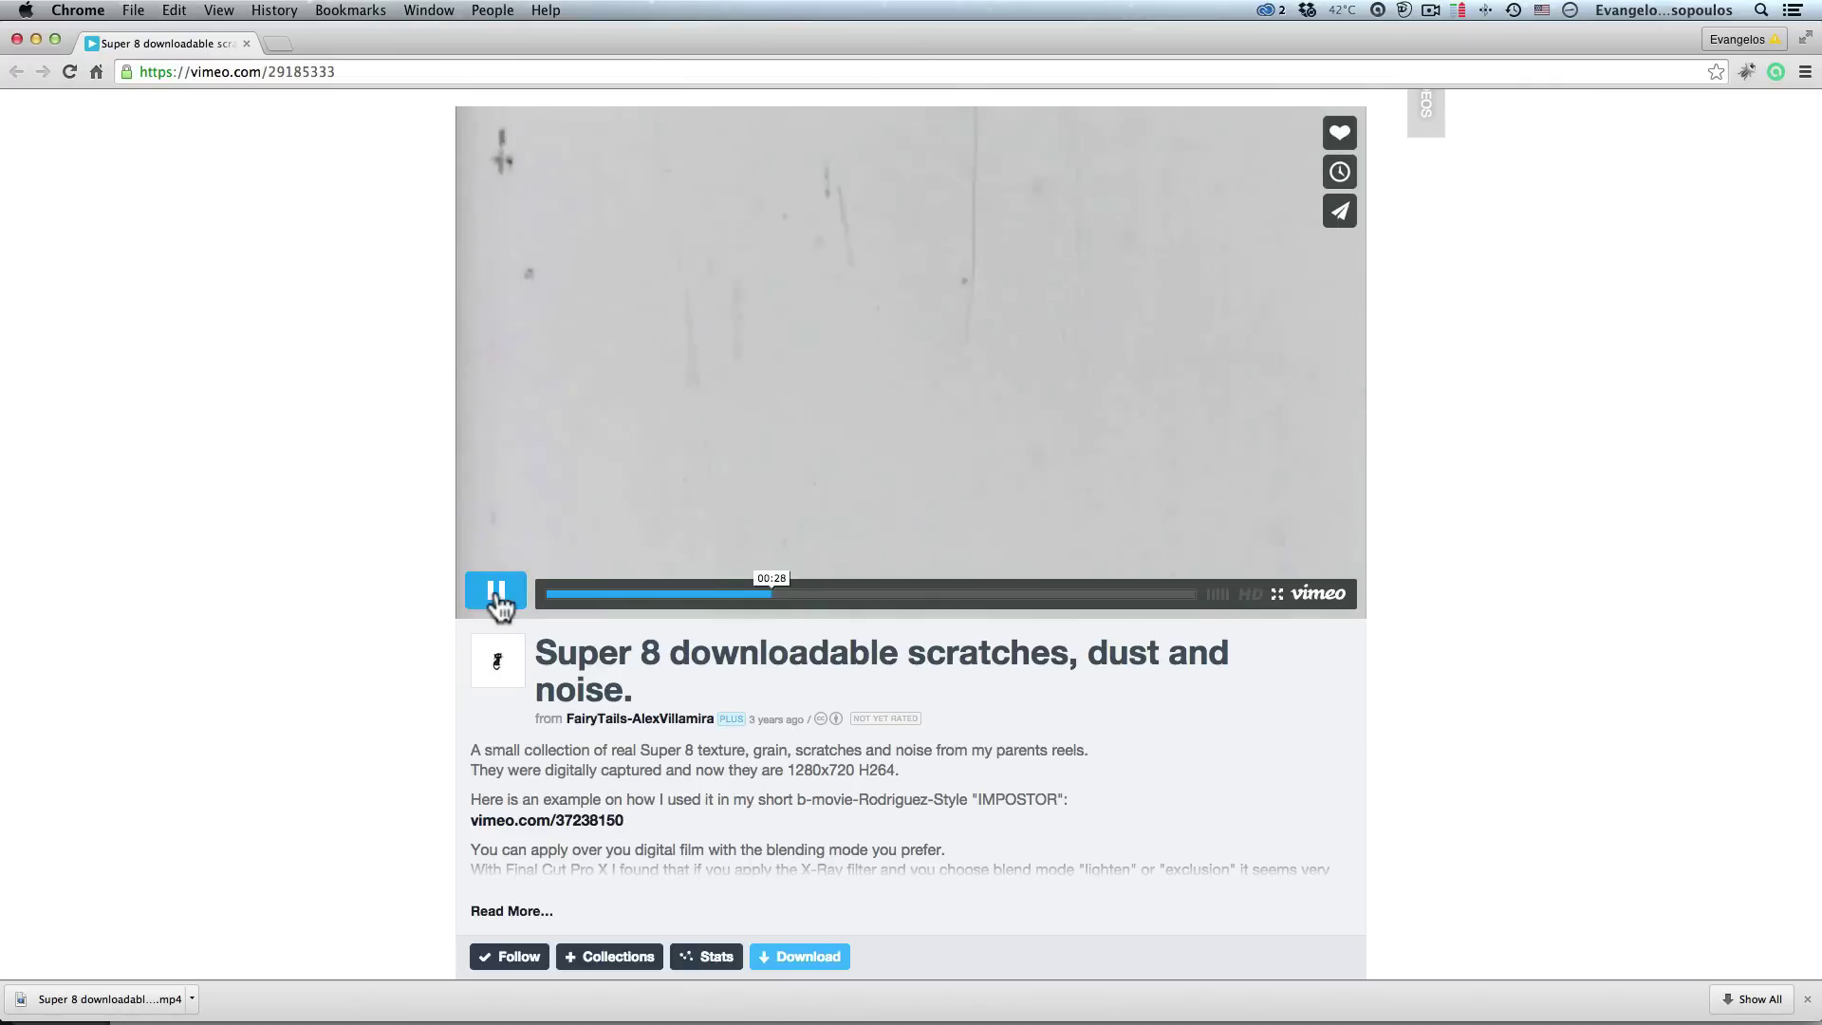
pyautogui.scroll(-1, 492, 438)
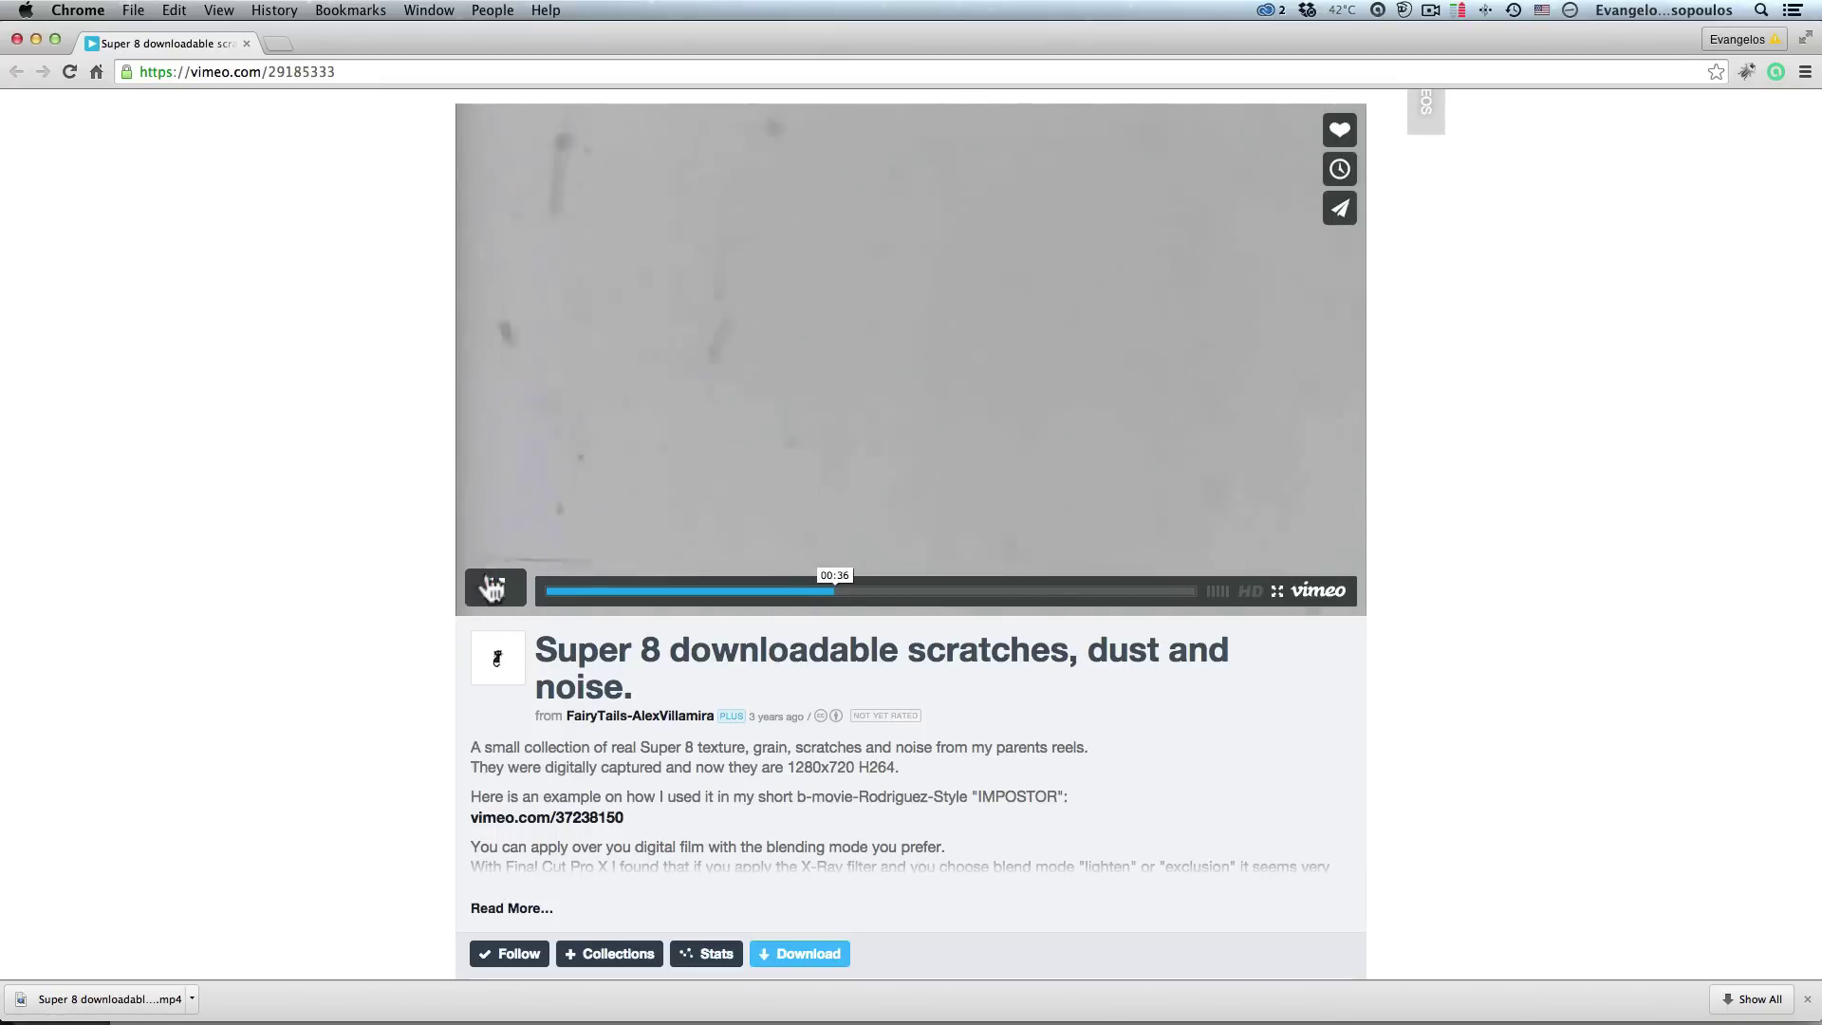
pyautogui.click(493, 588)
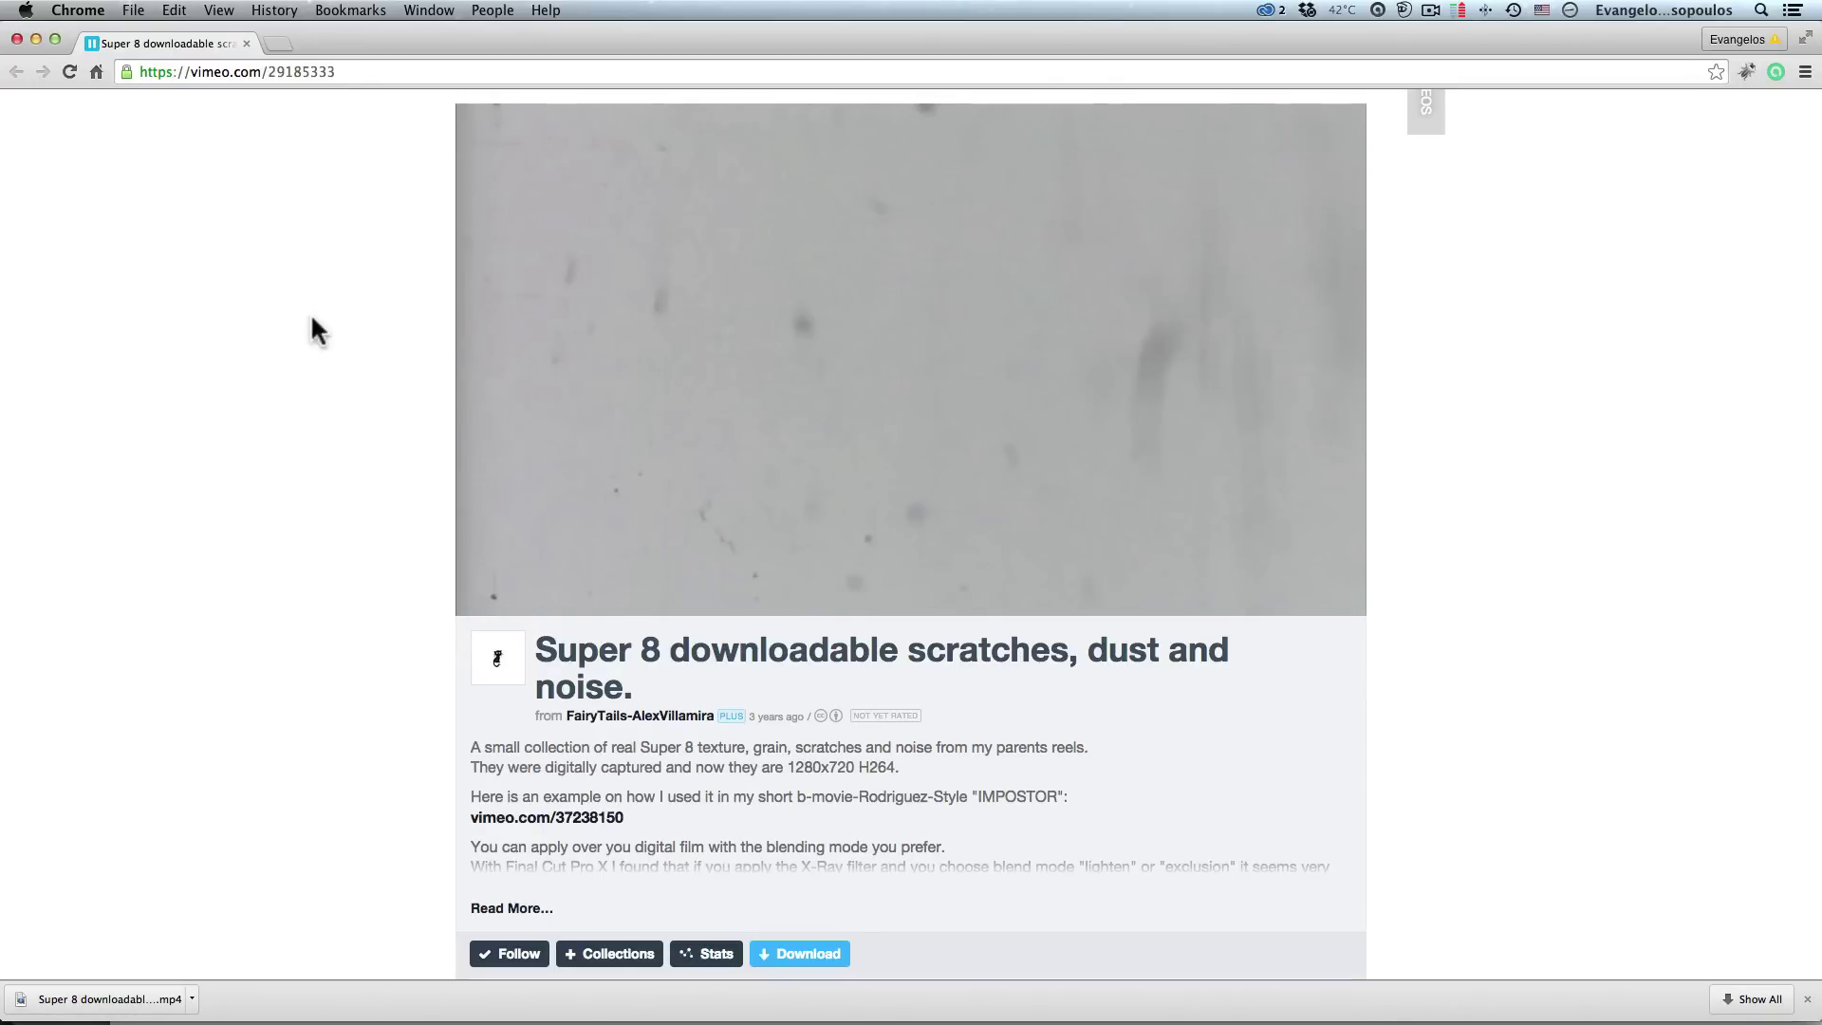
# - Return to Premiere Pro, close the Young Woman Running in the Field sequence, and put the counting leader's playhead at the start
pyautogui.press('super+Tab')
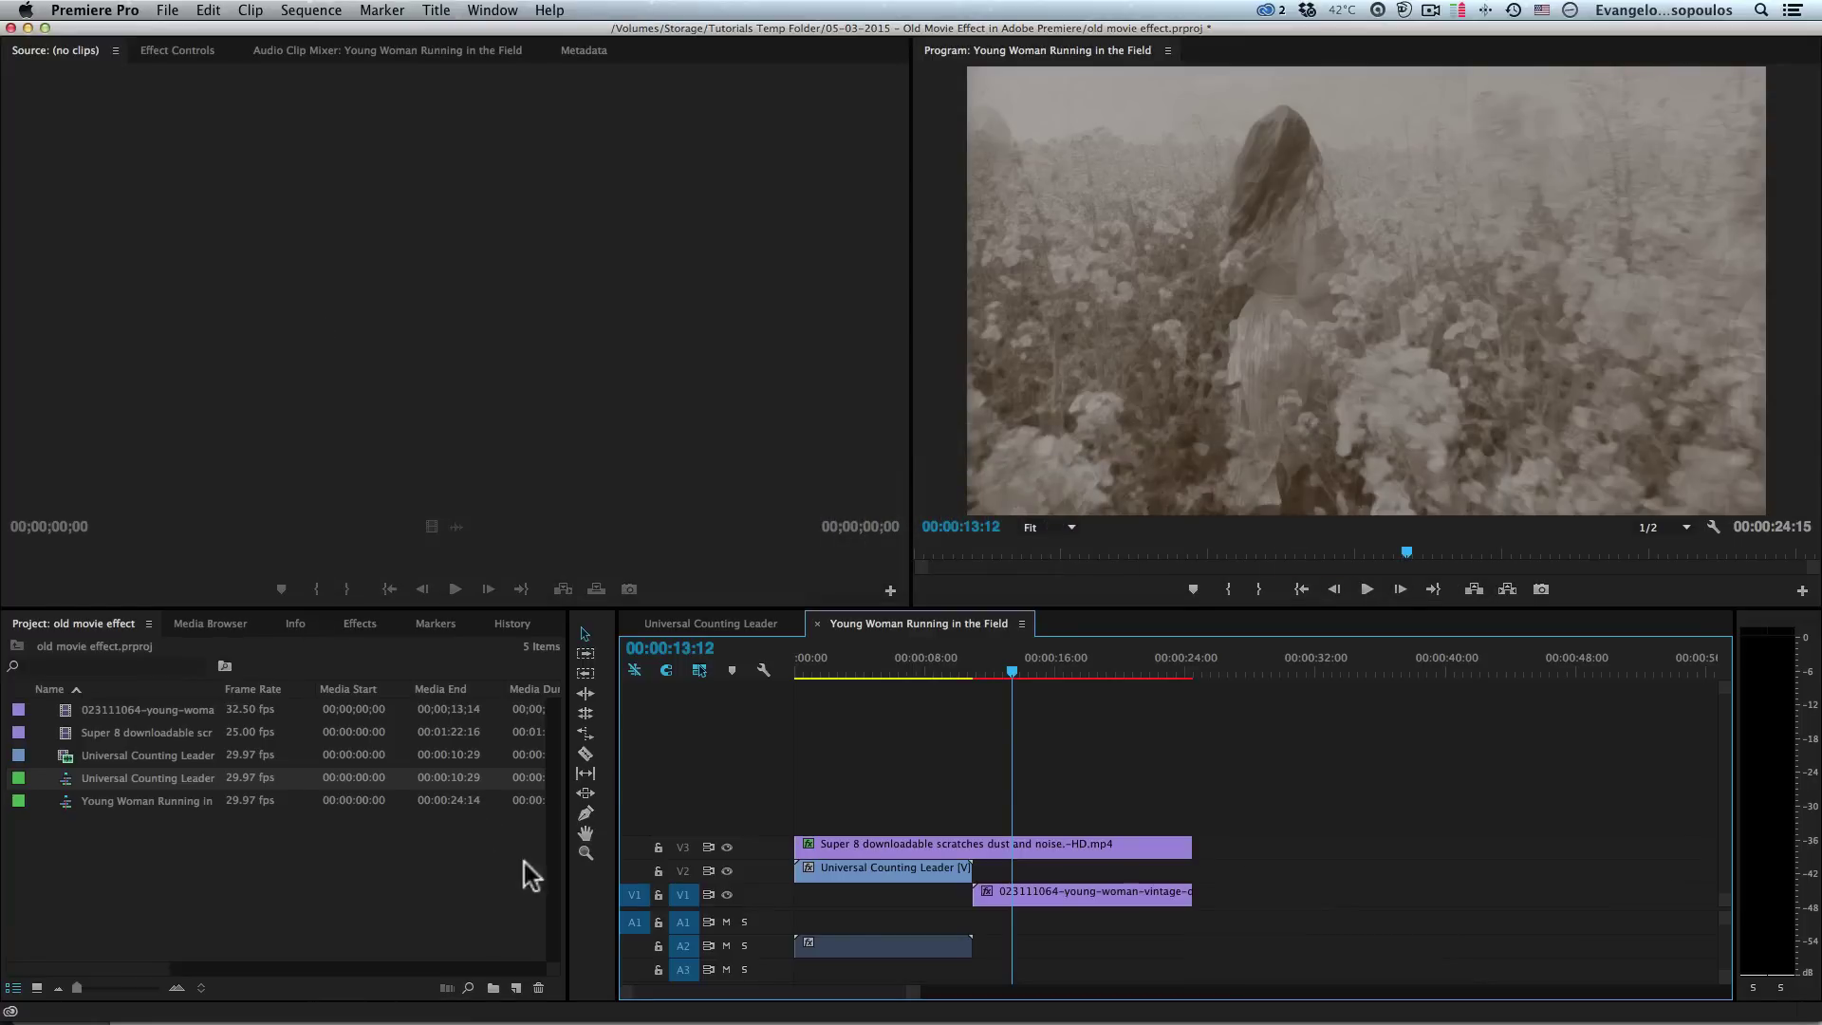
pyautogui.click(818, 625)
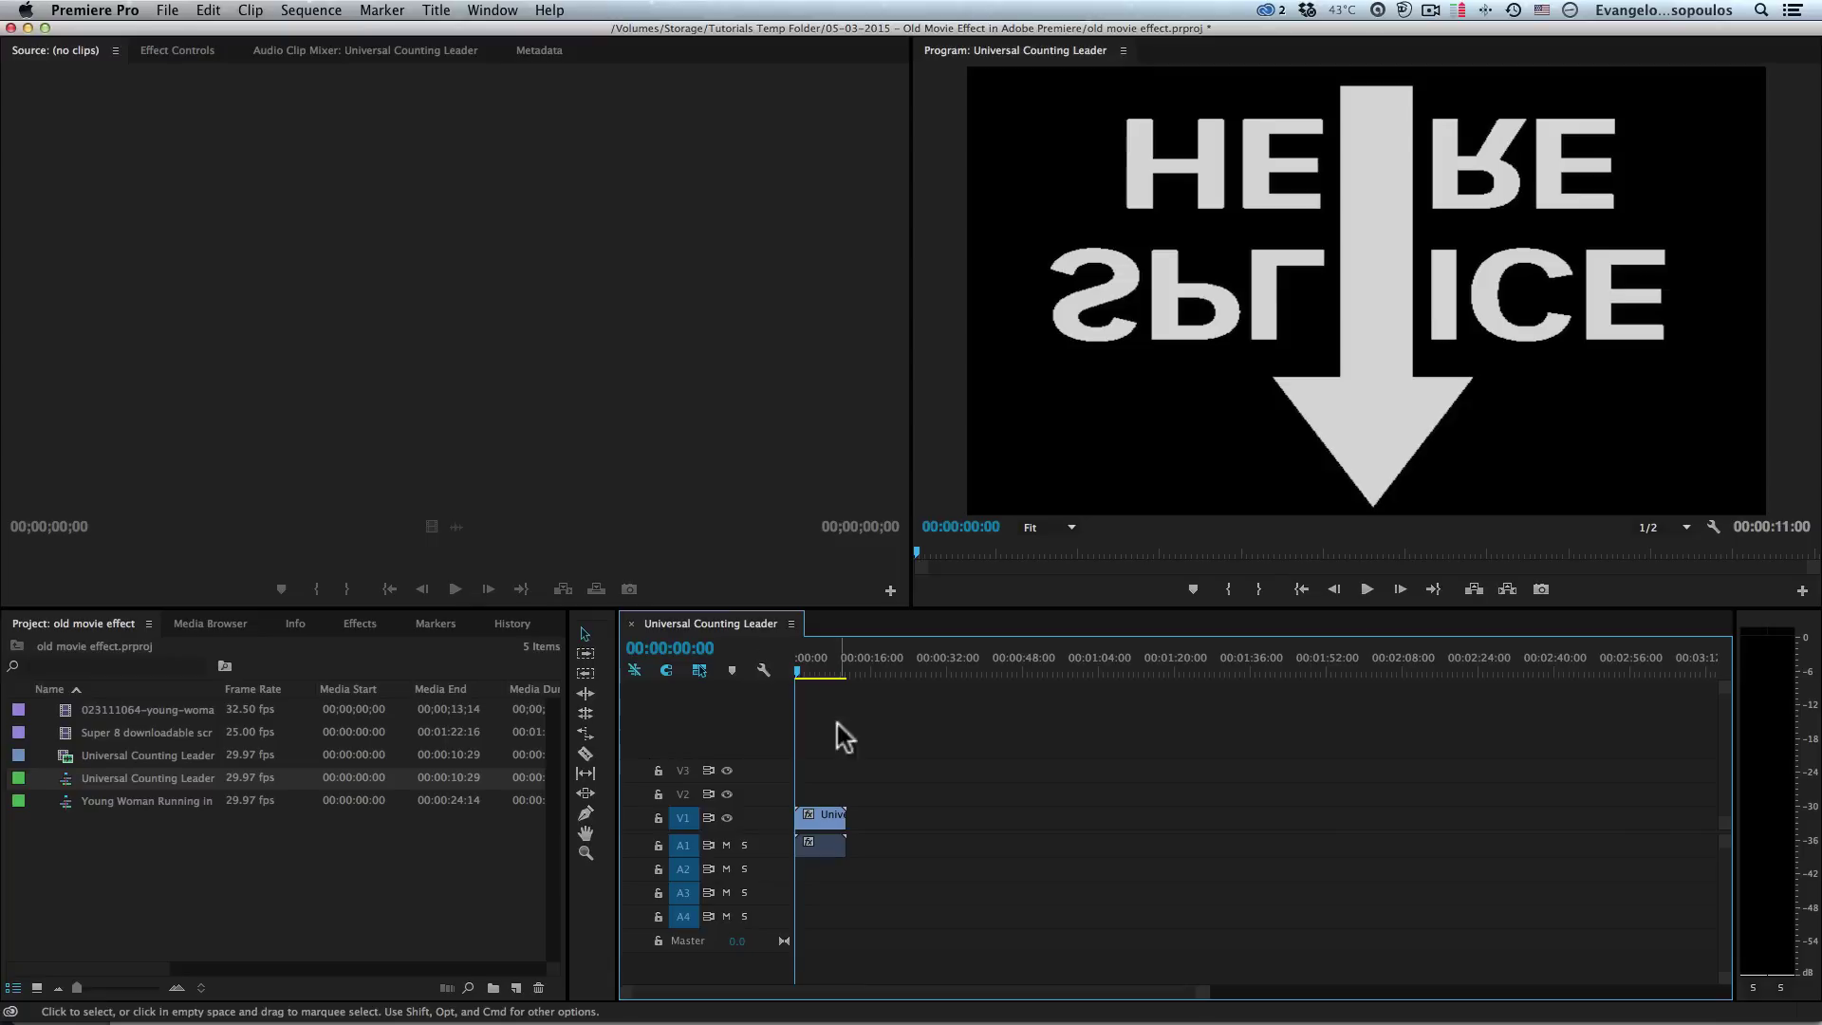
pyautogui.moveTo(799, 670)
pyautogui.mouseDown()
pyautogui.moveTo(833, 670)
pyautogui.moveTo(787, 670)
pyautogui.mouseUp()
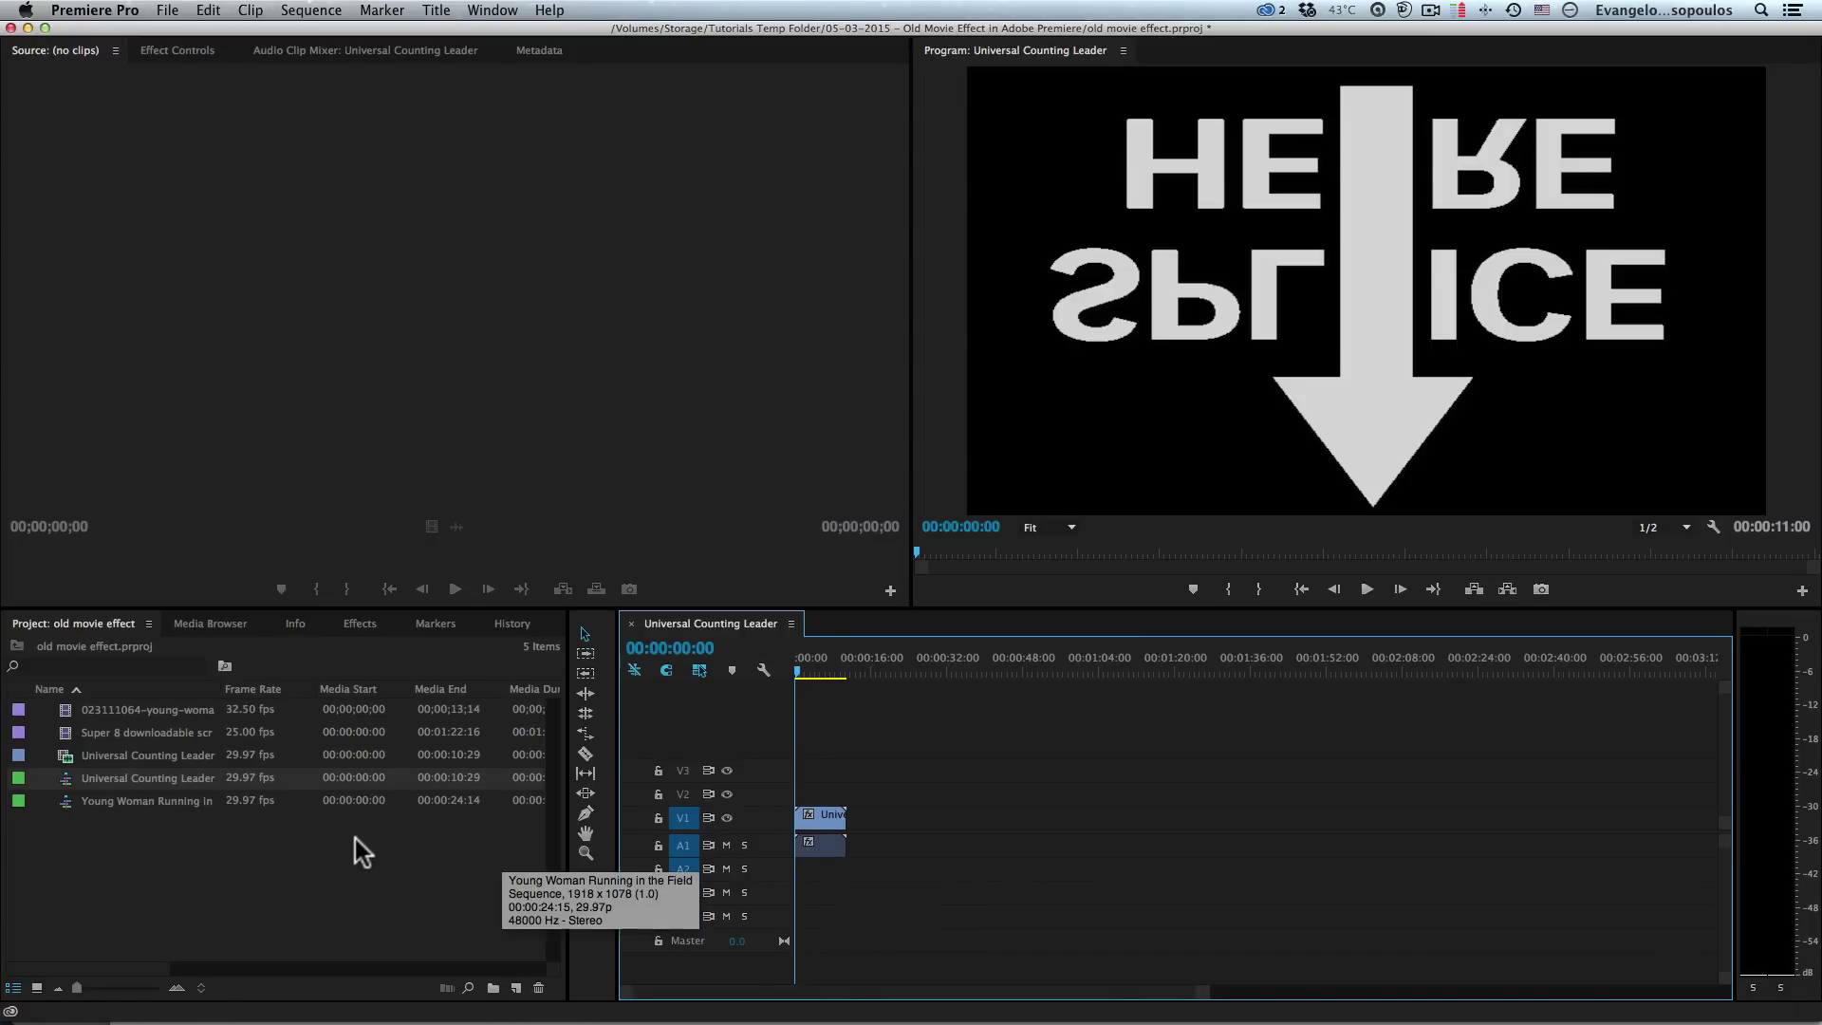
# - Load the 023111064-young-woman-vintage-dress-runn.mp4 clip in the Source monitor and preview a frame near its beginning
pyautogui.click(110, 755)
pyautogui.click(89, 732)
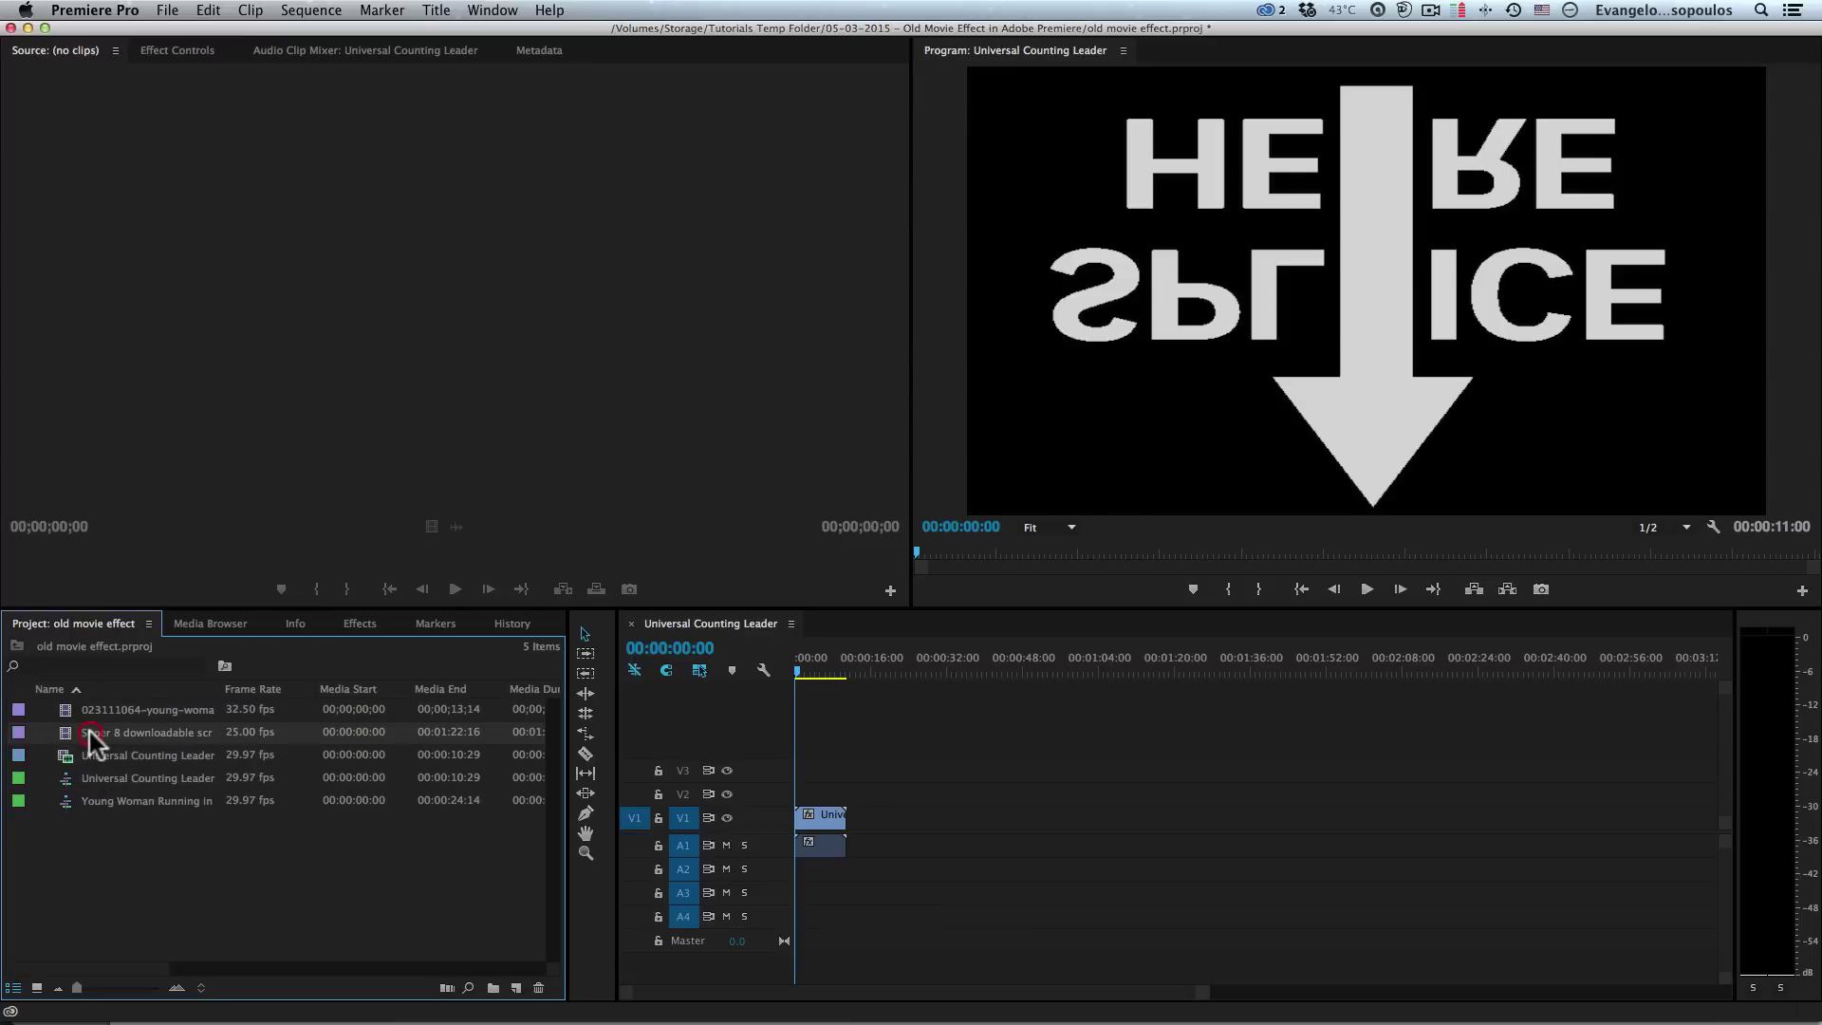
pyautogui.doubleClick(72, 710)
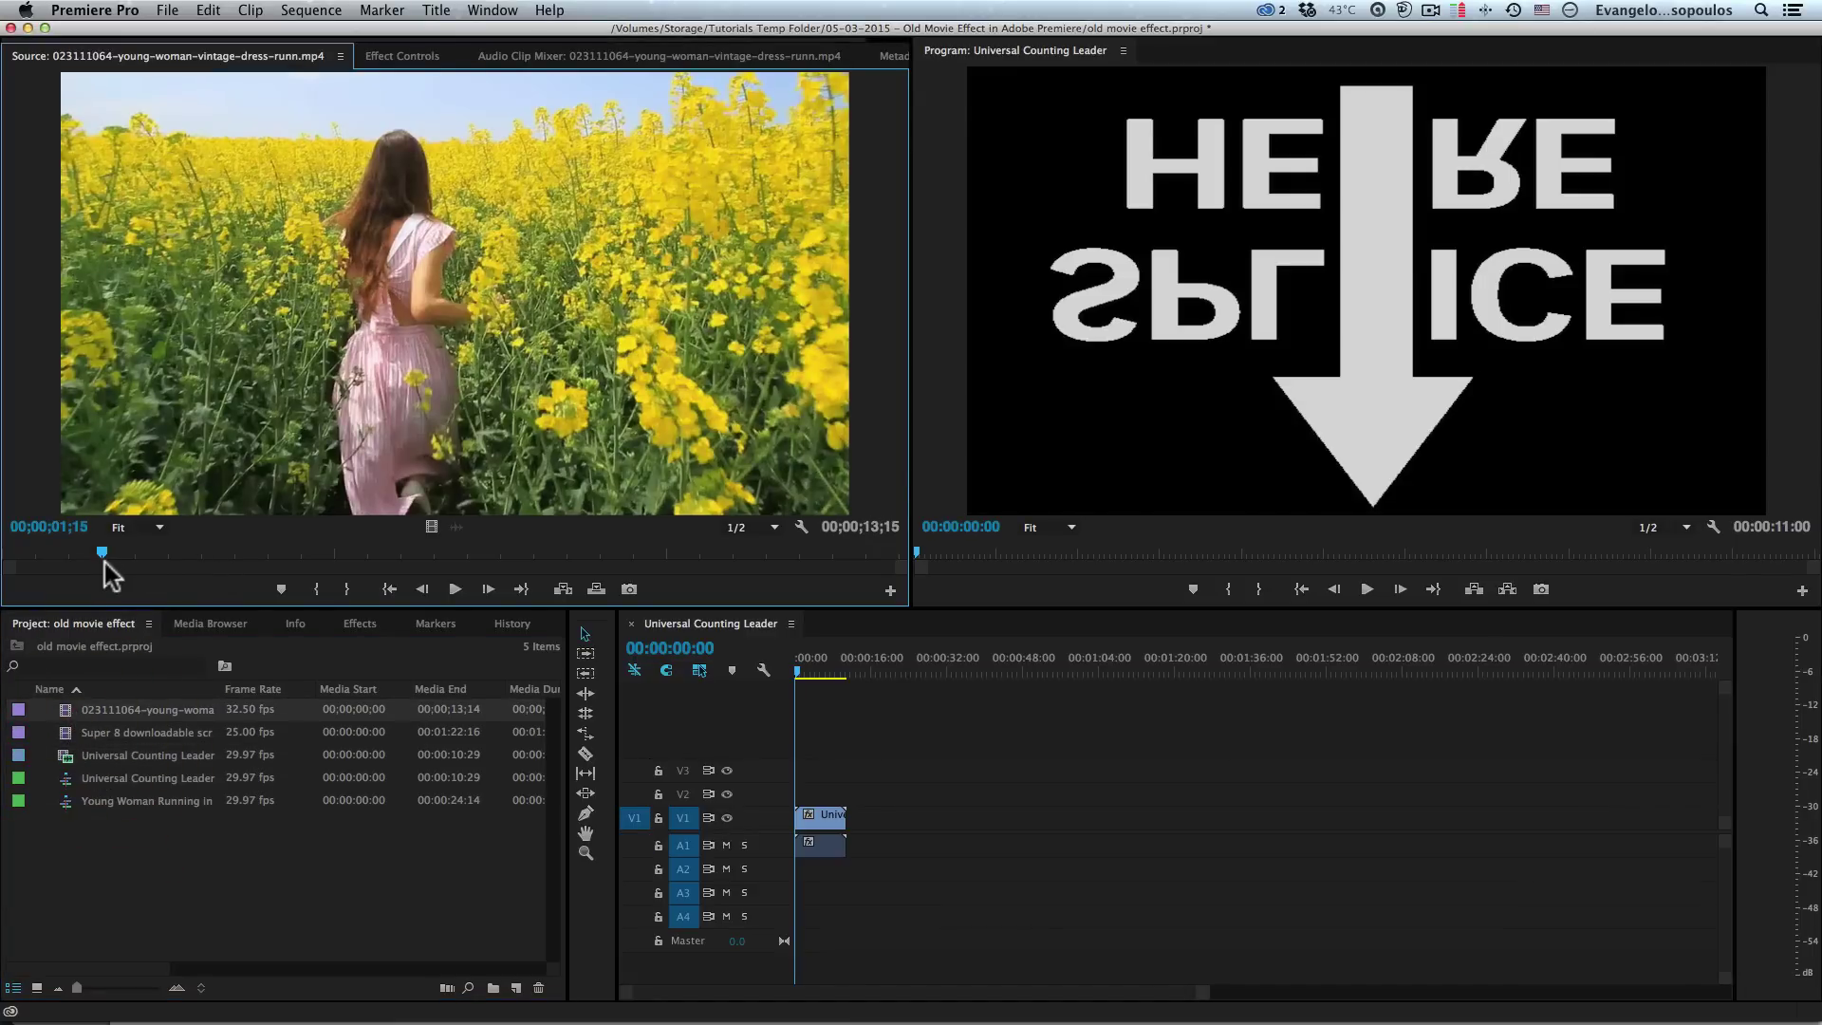
pyautogui.click(103, 554)
pyautogui.moveTo(103, 554)
pyautogui.mouseDown()
pyautogui.moveTo(623, 561)
pyautogui.moveTo(97, 555)
pyautogui.mouseUp()
# - Add the young woman clip to V1 directly after the Universal Counting Leader and place the playhead at 00:00:15:18
pyautogui.moveTo(66, 713); pyautogui.dragTo(851, 822)
pyautogui.moveTo(873, 662)
pyautogui.mouseDown()
pyautogui.moveTo(845, 664)
pyautogui.moveTo(868, 660)
pyautogui.mouseUp()
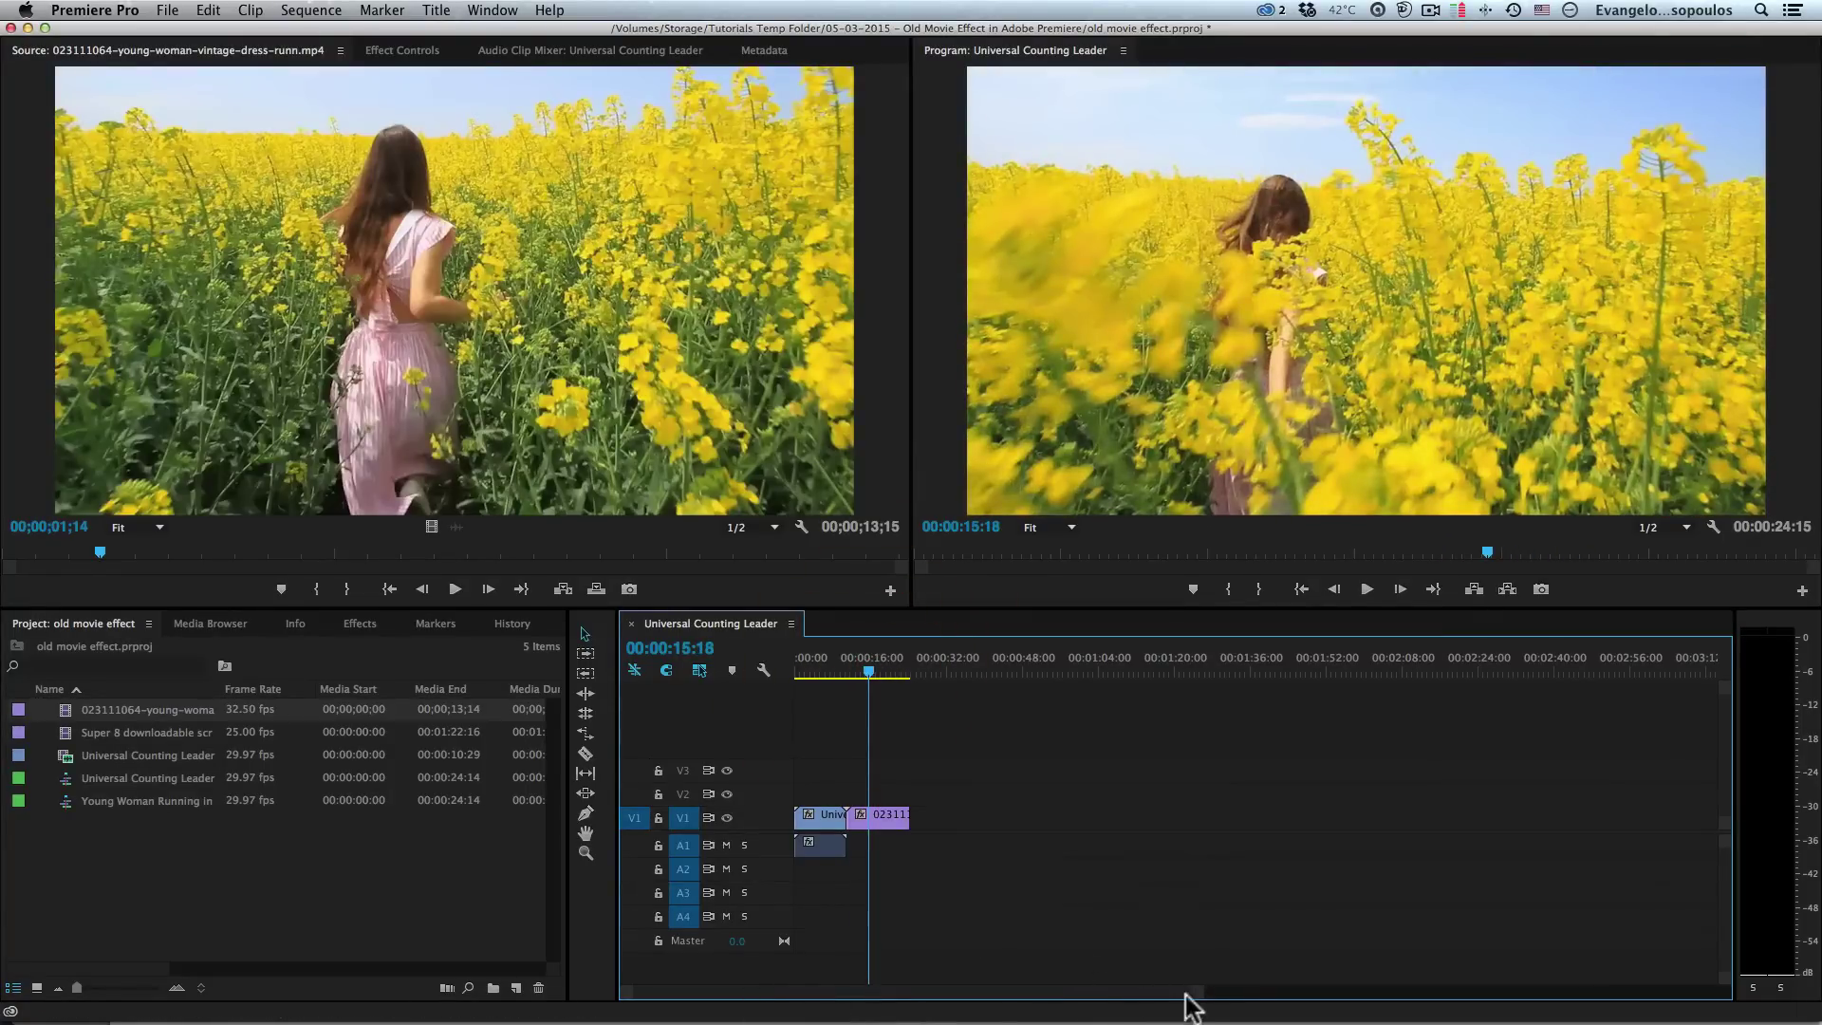
pyautogui.moveTo(1187, 995); pyautogui.dragTo(996, 995)
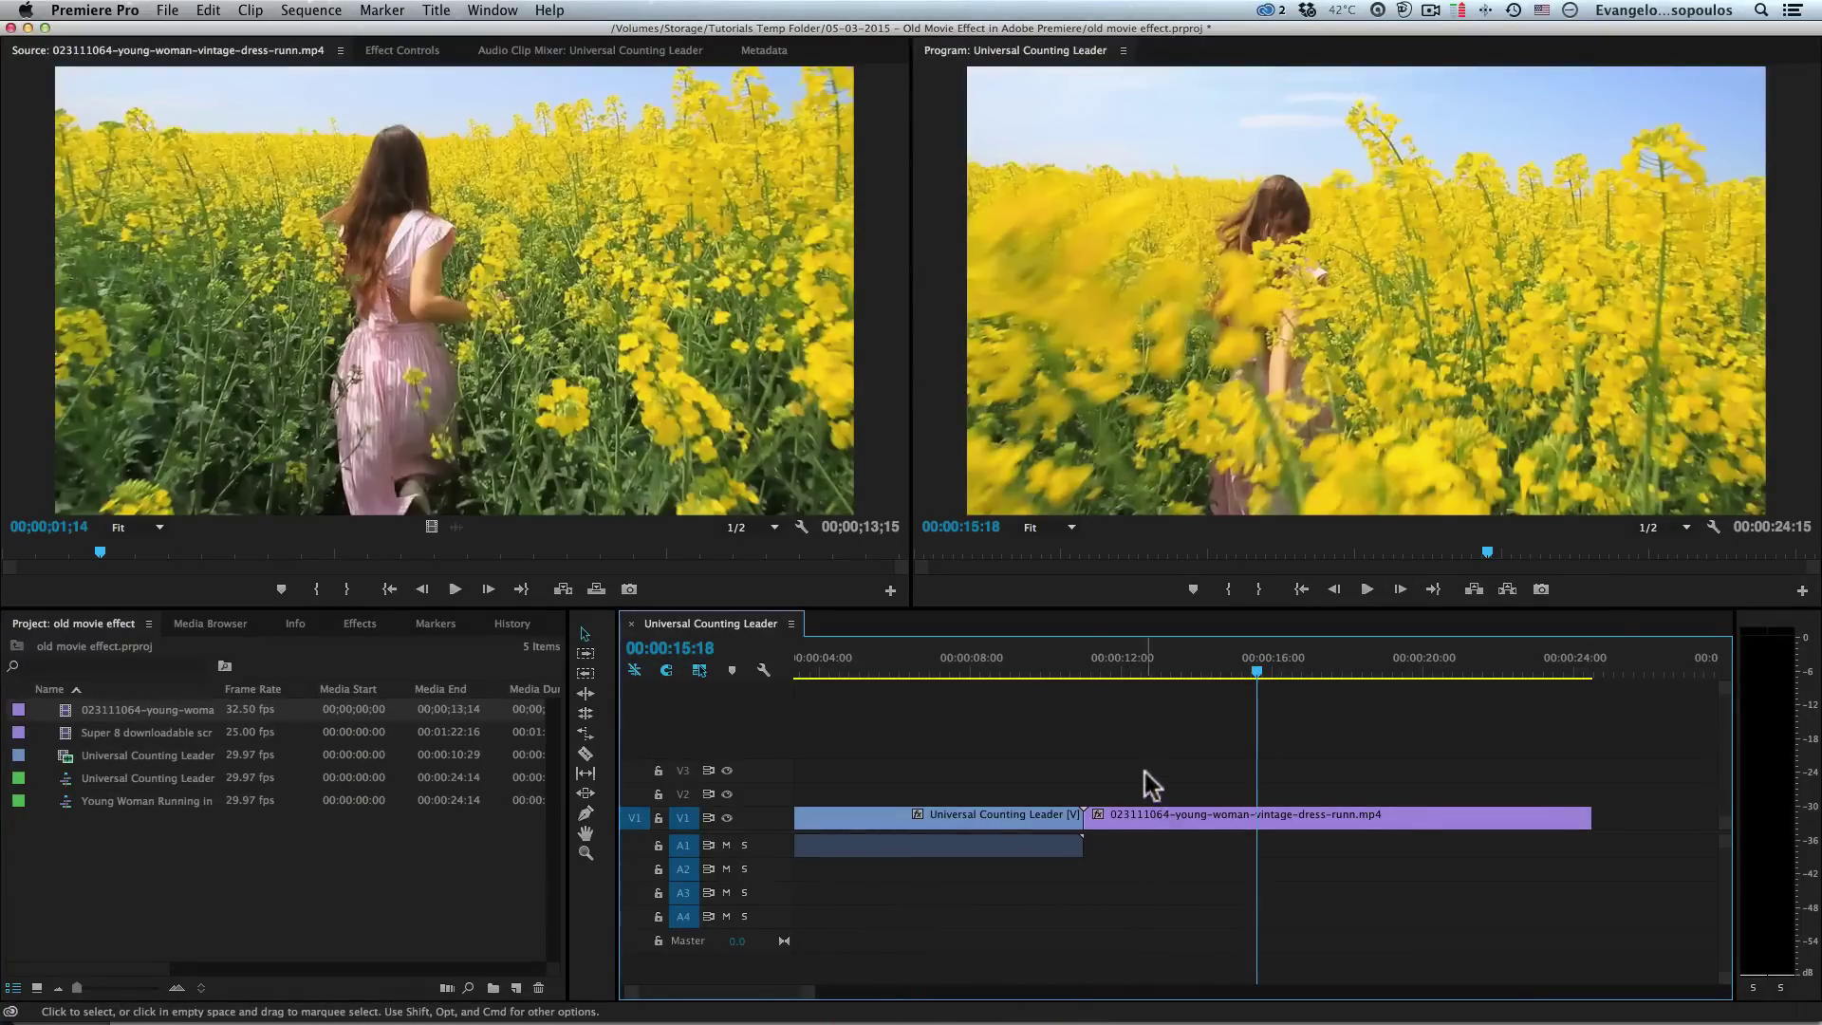
# - Apply the Tint video effect to the young woman clip on V1 and show its effect settings
pyautogui.moveTo(1429, 818)
pyautogui.click(1324, 818)
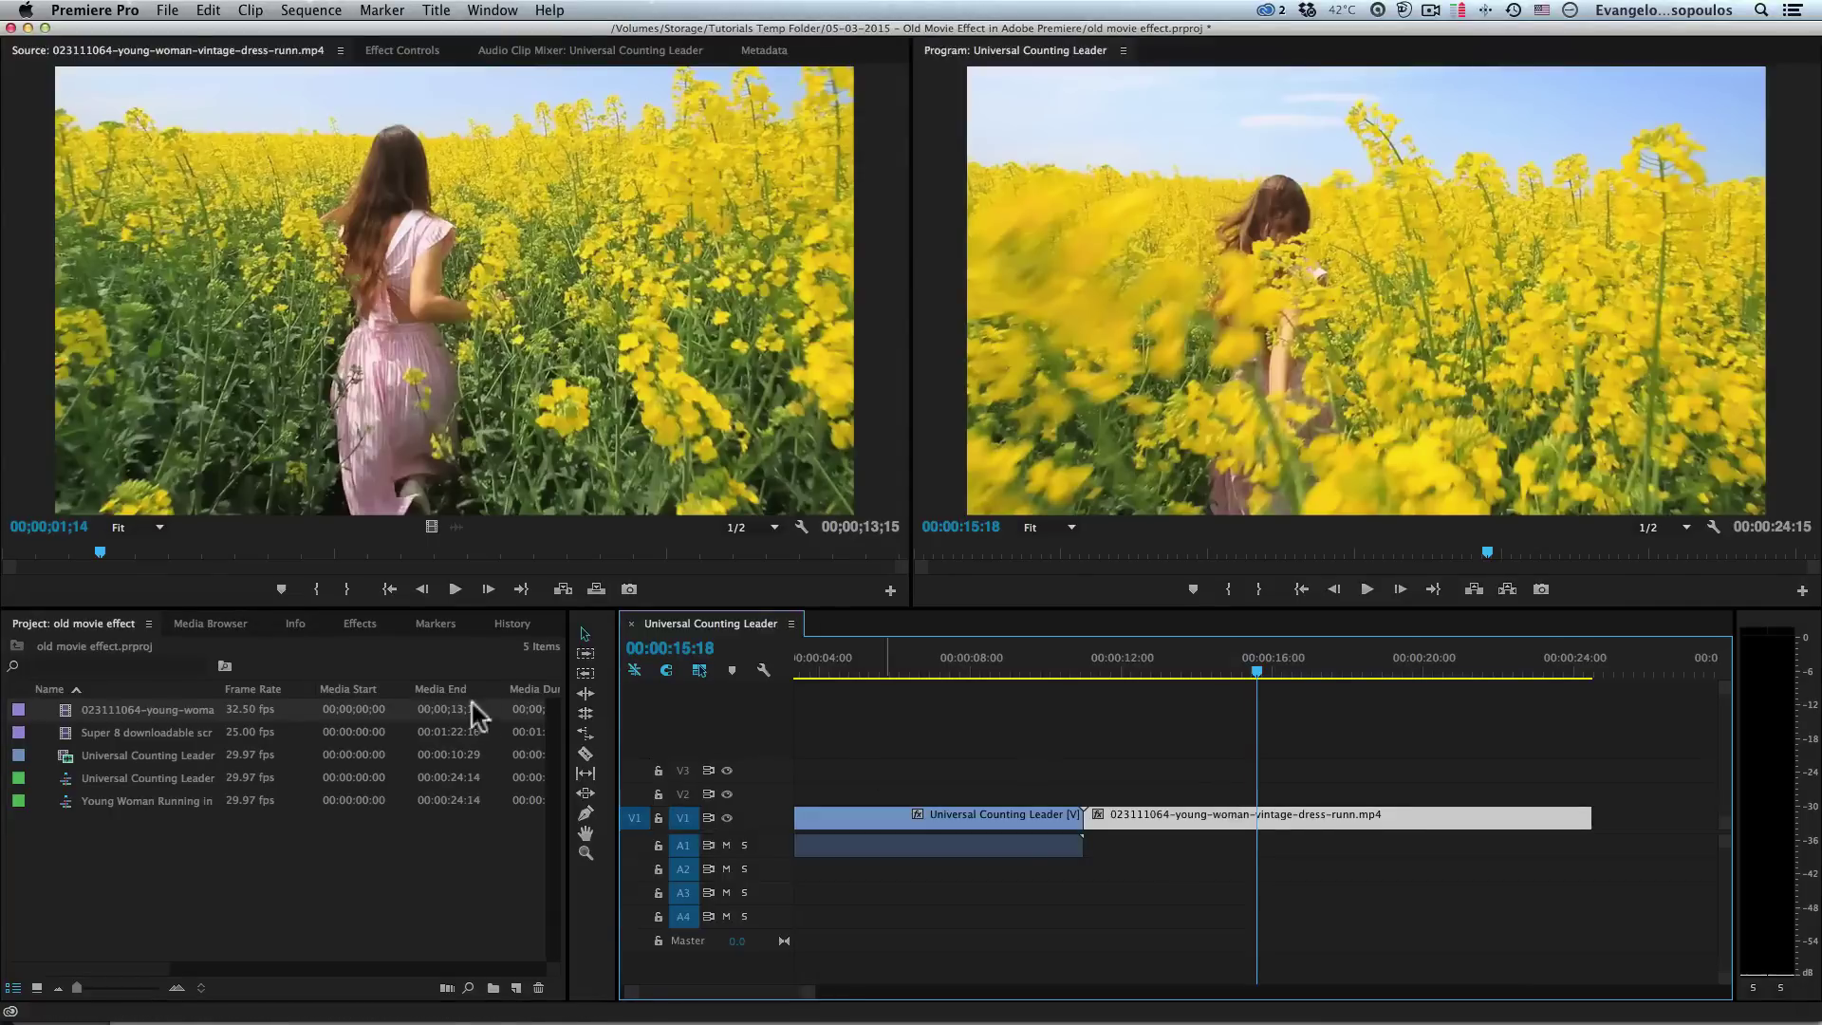
pyautogui.click(368, 628)
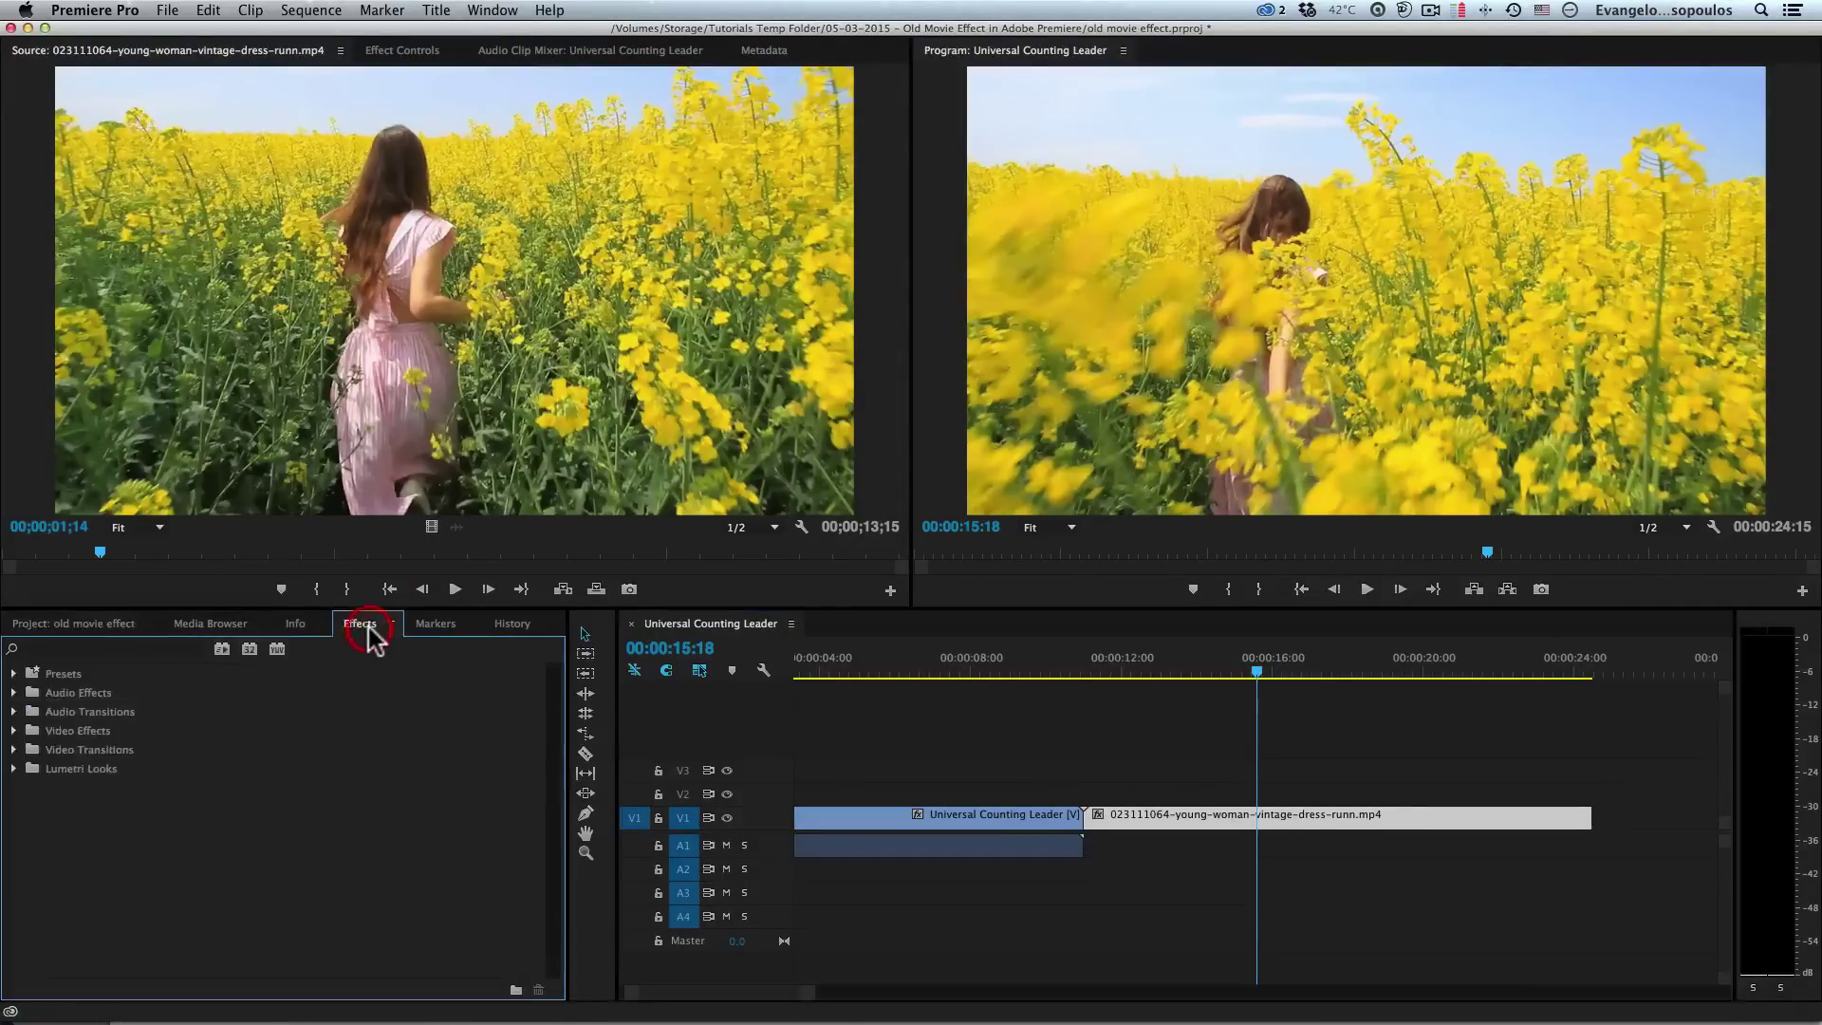
pyautogui.click(105, 651)
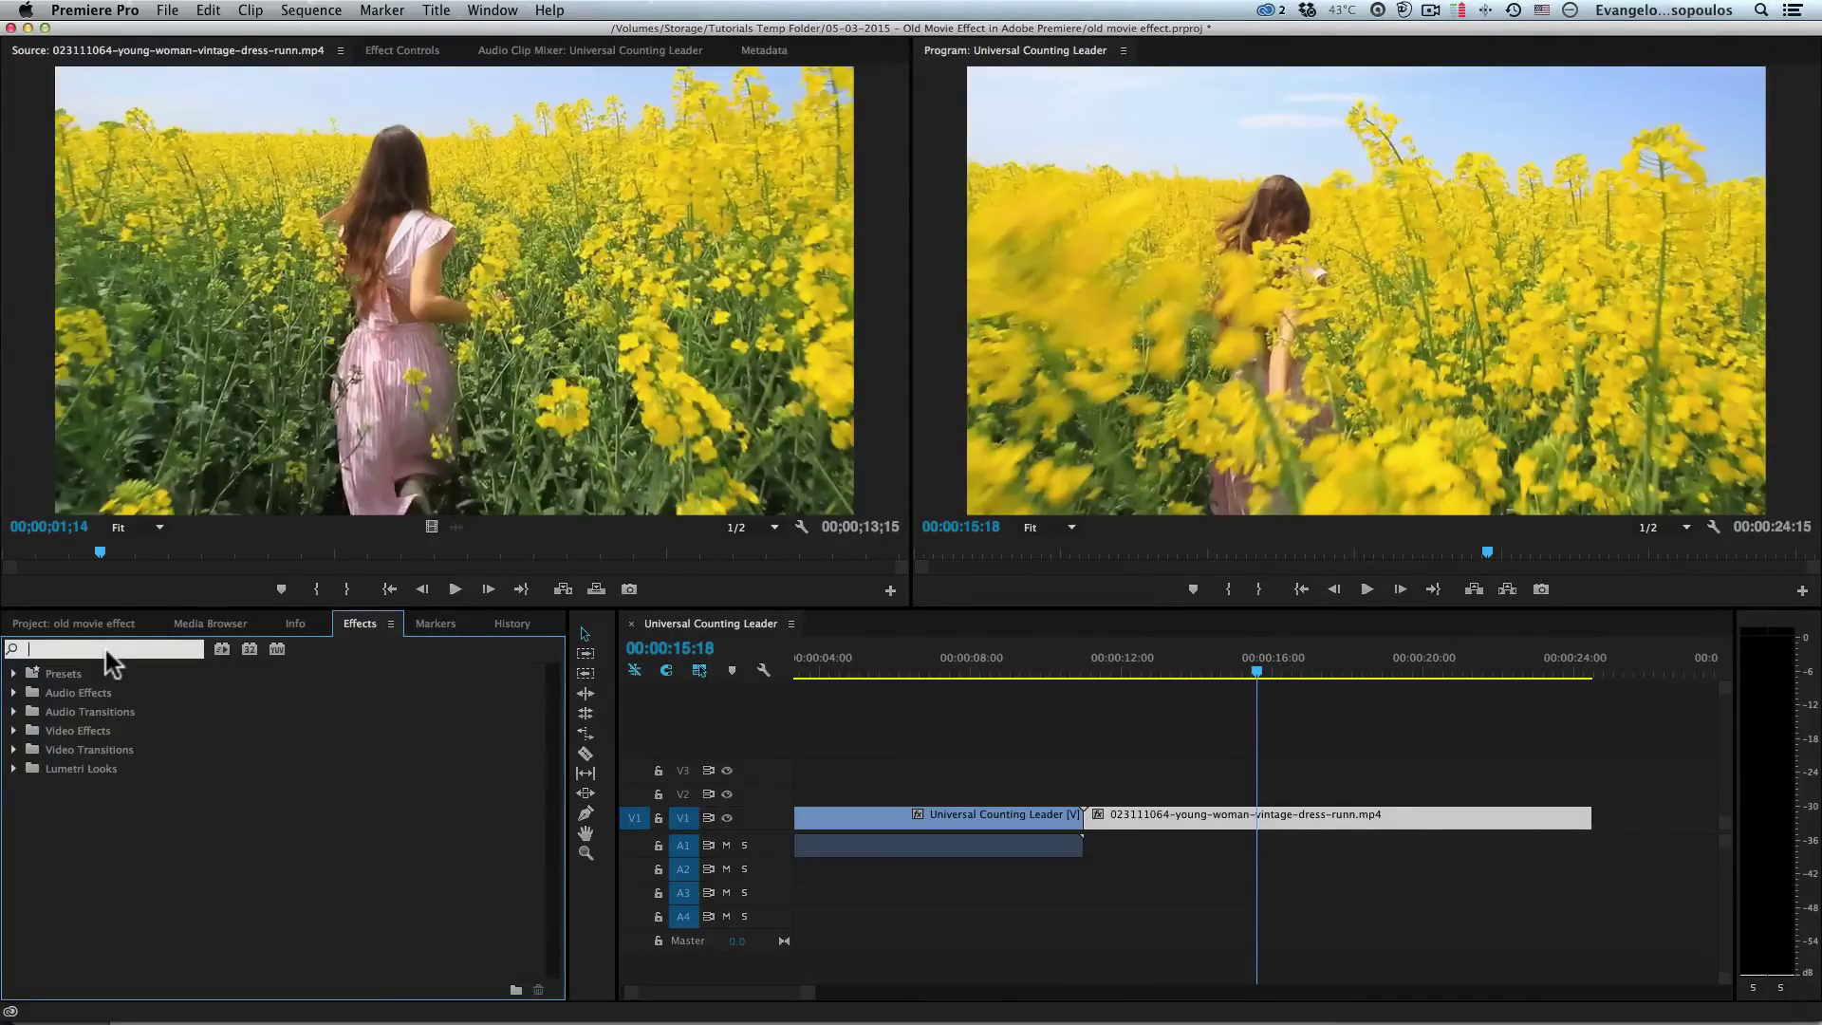
pyautogui.write('Tint')
pyautogui.moveTo(76, 769); pyautogui.dragTo(1160, 822)
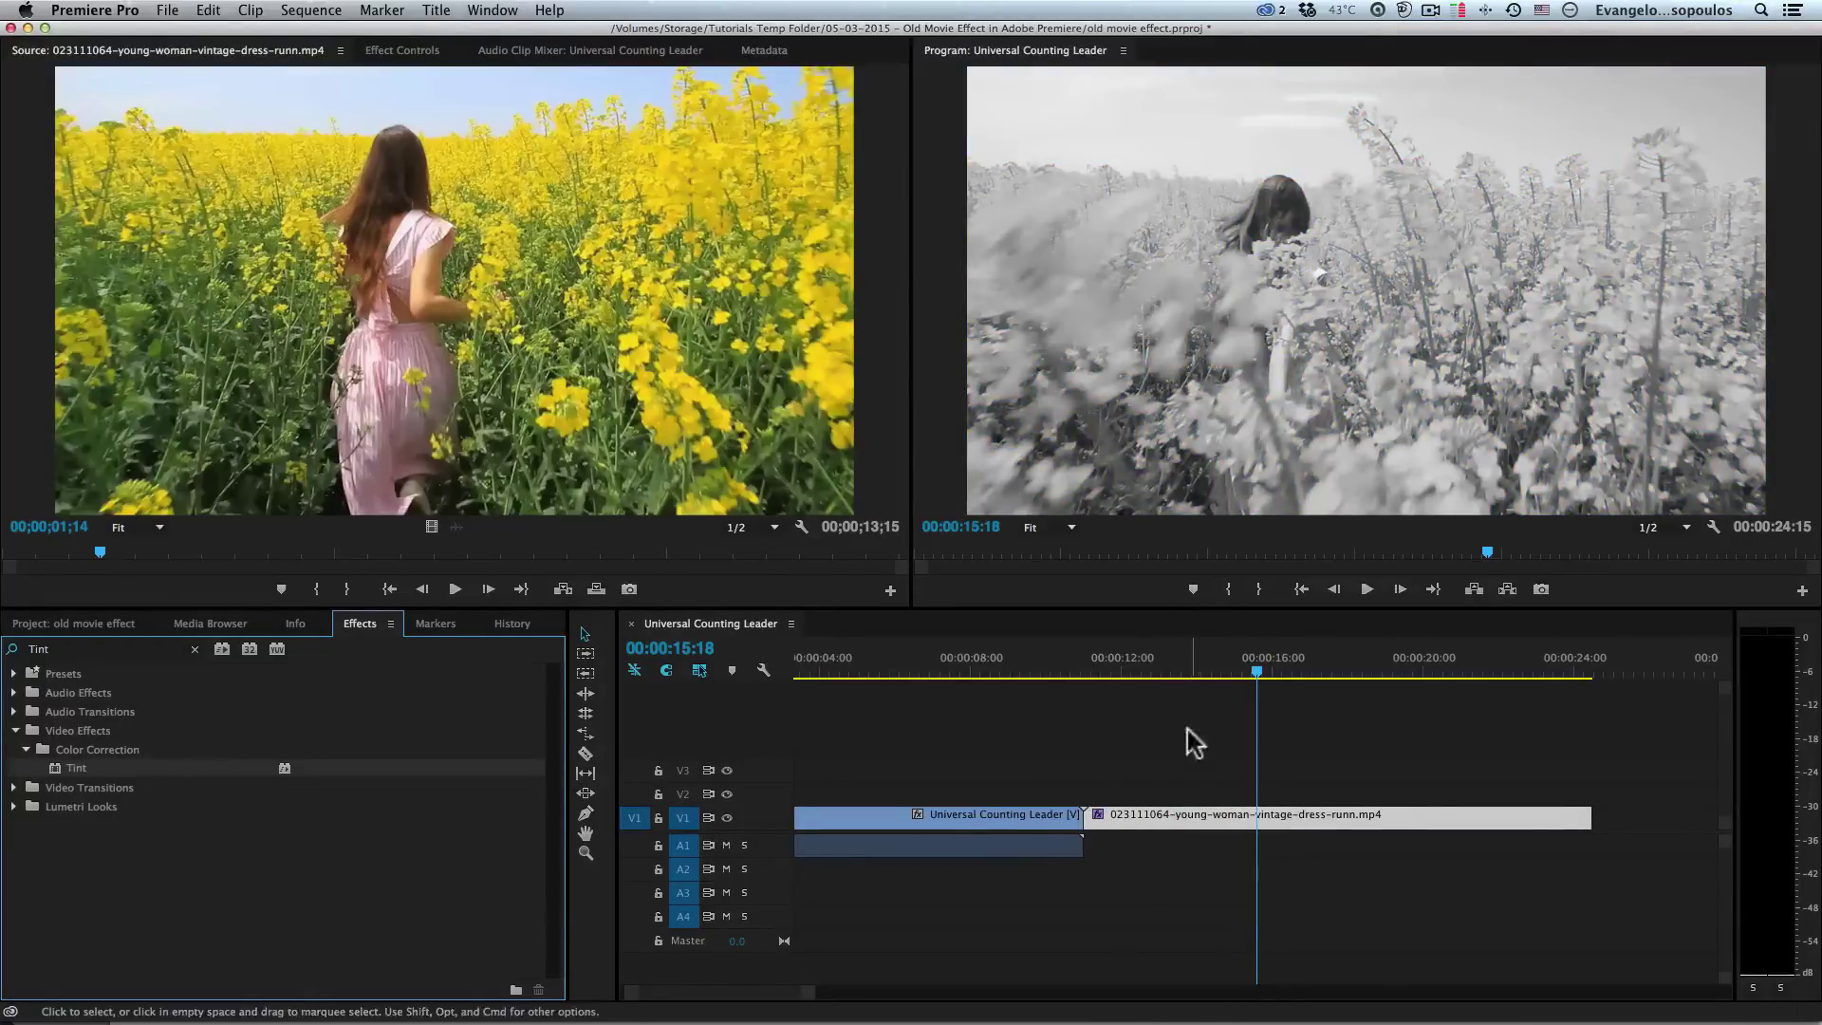
pyautogui.click(402, 50)
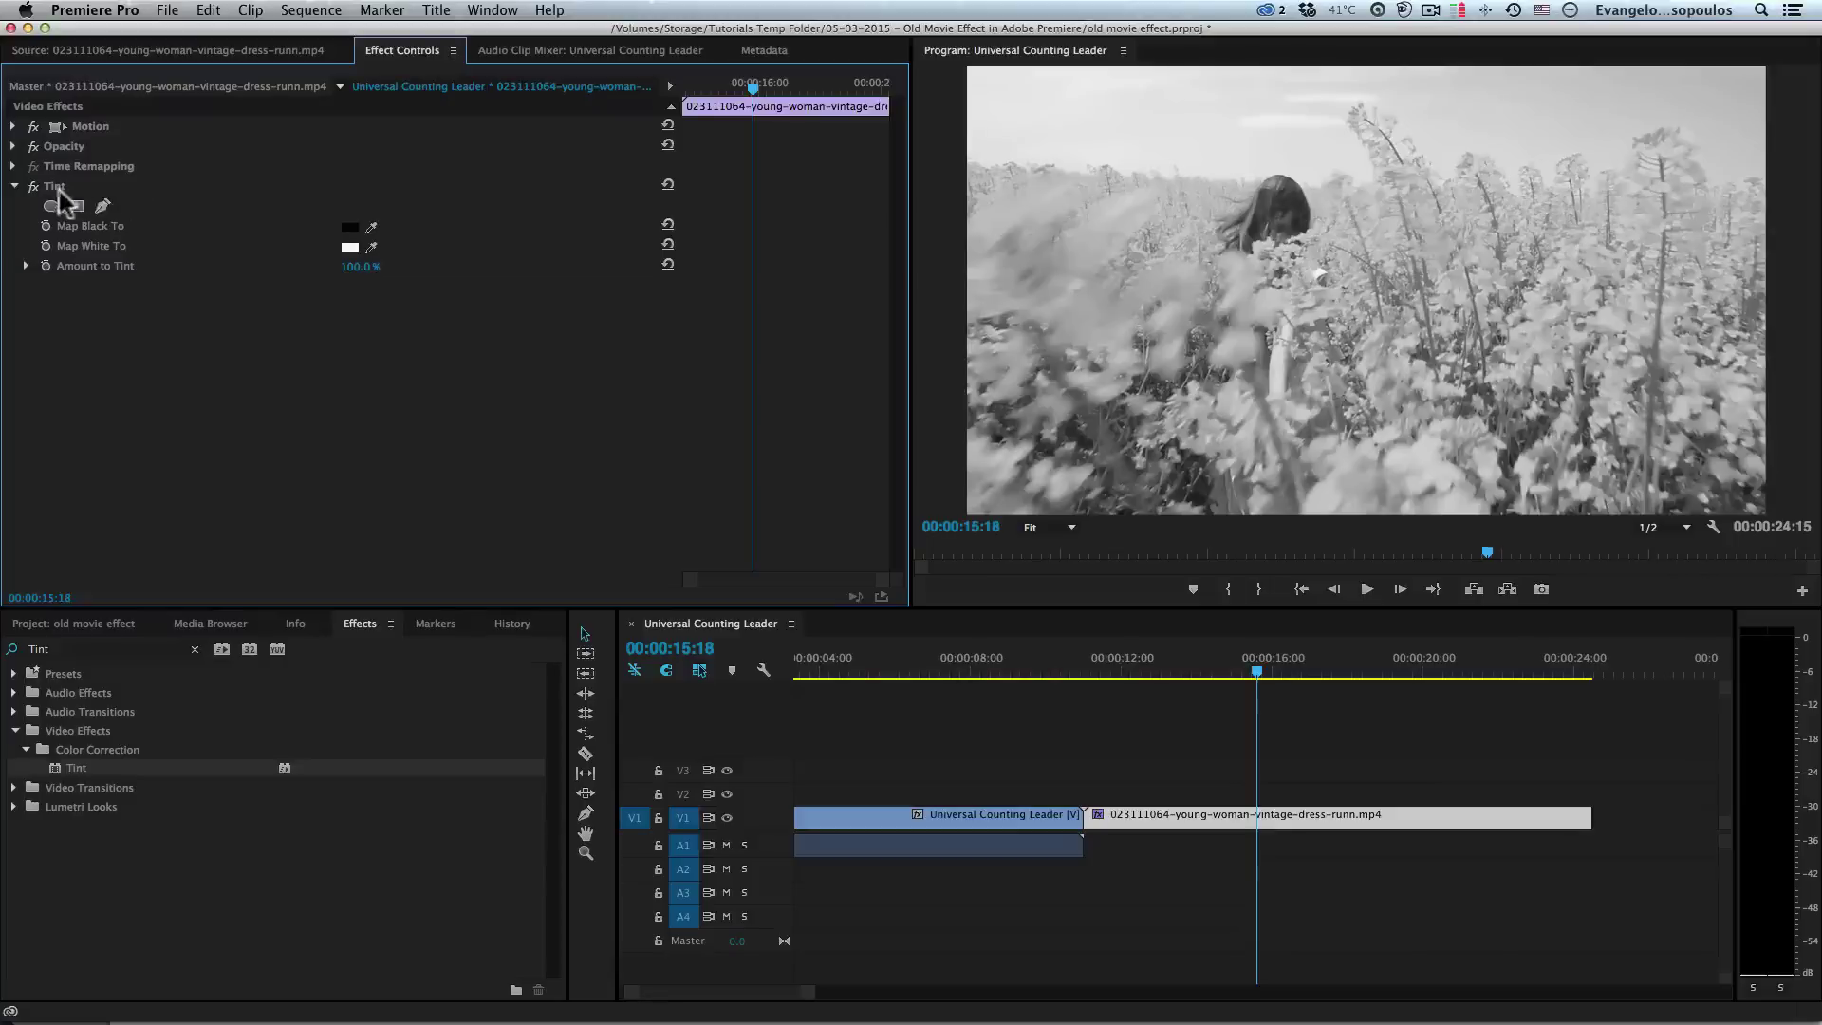
# - Try mapping black to dark green 053806 in the clip's Tint effect, and undo the change
pyautogui.click(350, 228)
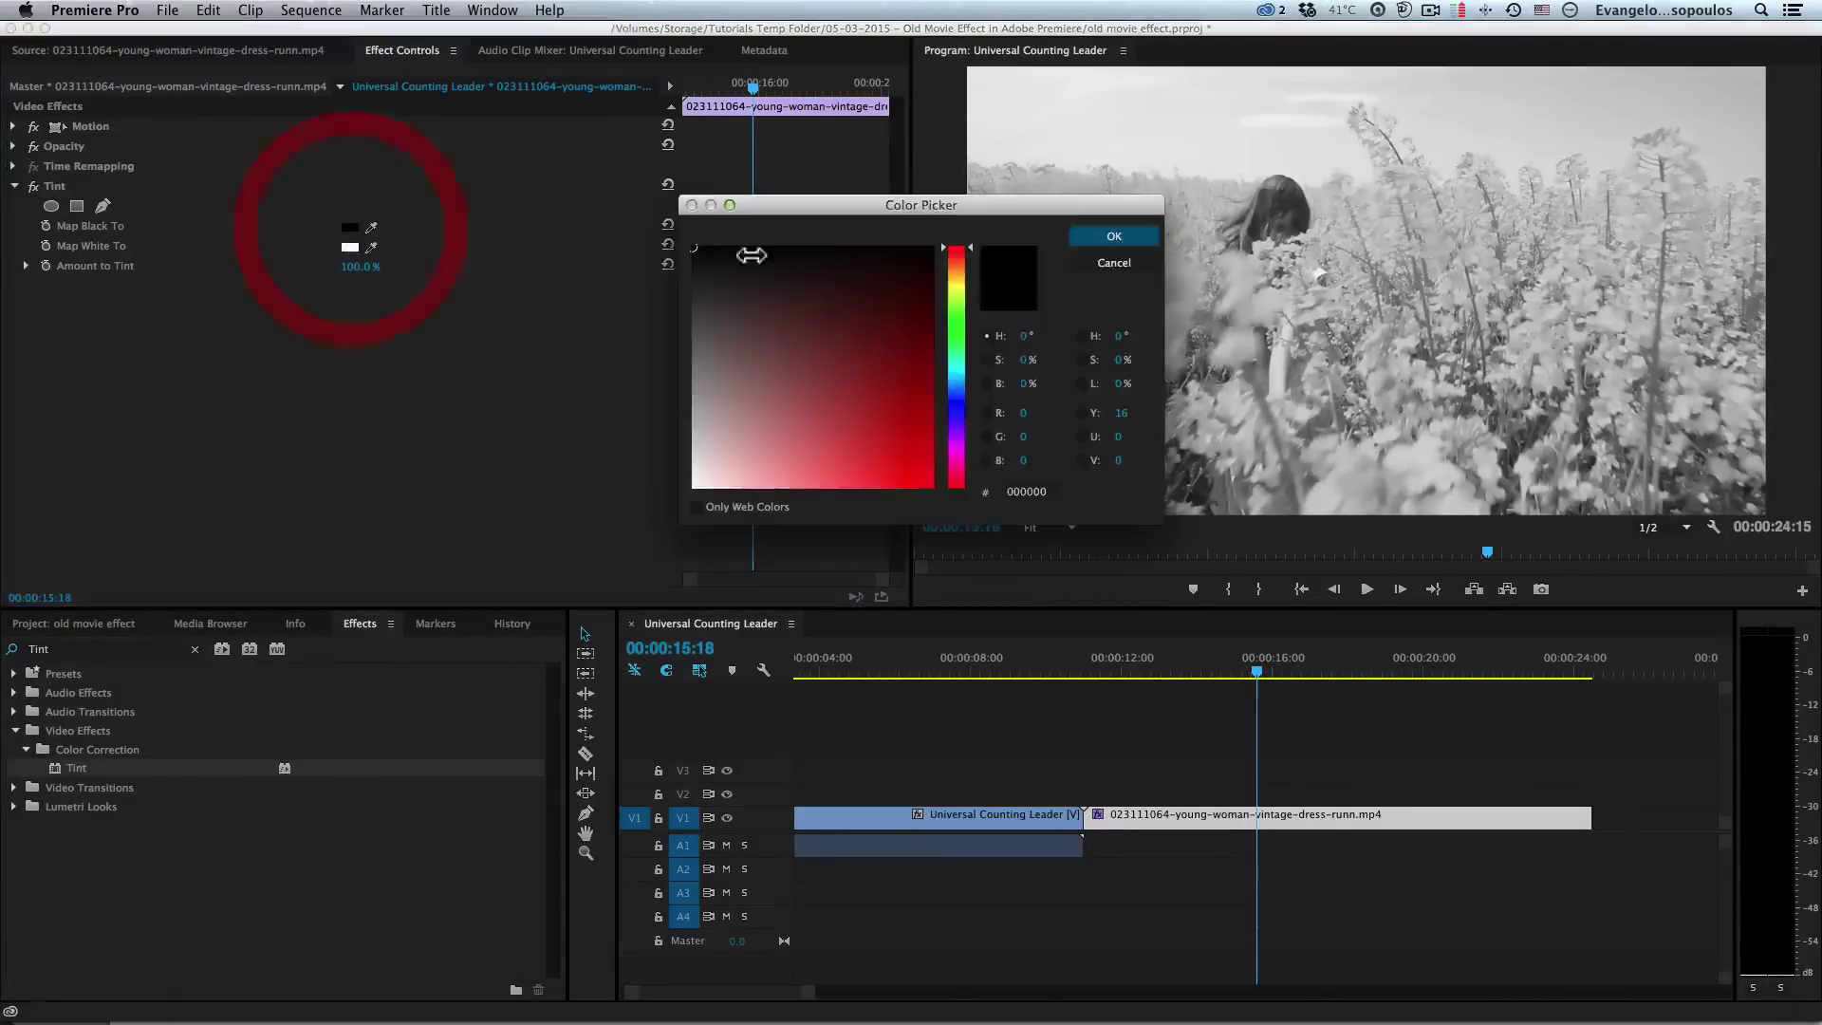
pyautogui.click(955, 327)
pyautogui.moveTo(902, 319); pyautogui.dragTo(912, 300)
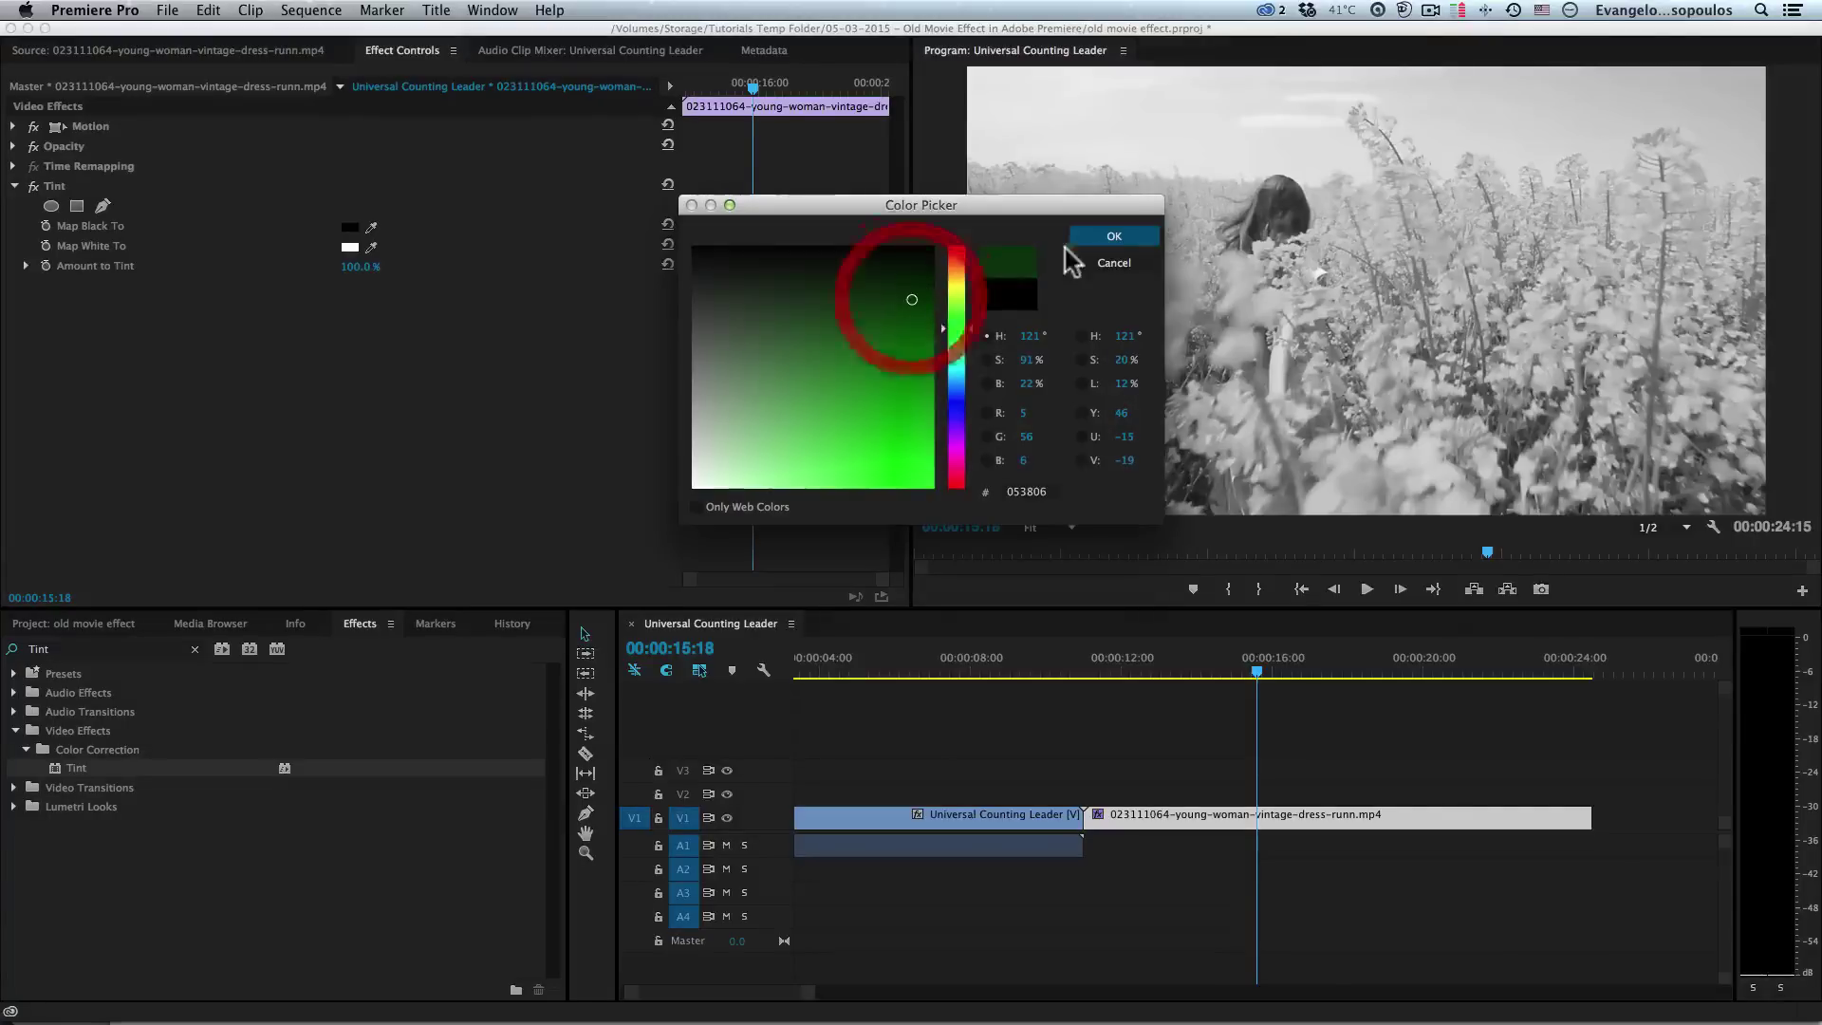
pyautogui.click(1101, 236)
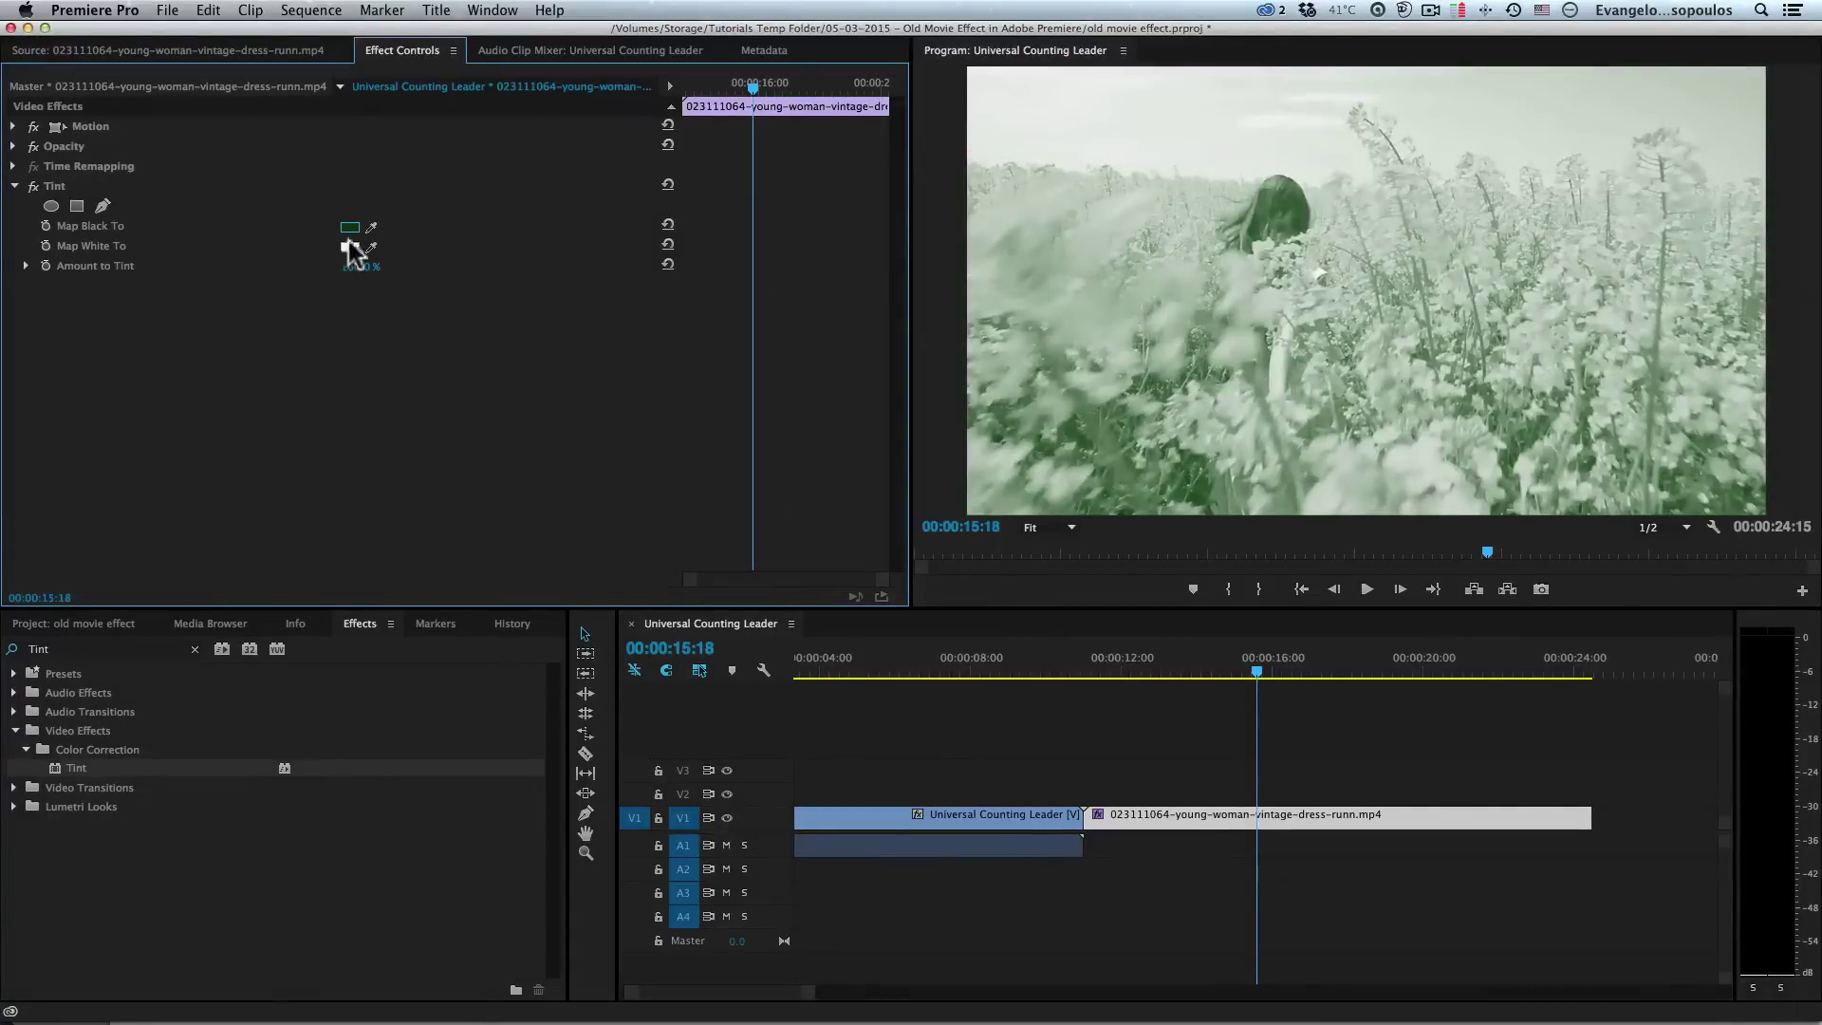
pyautogui.press('super+z')
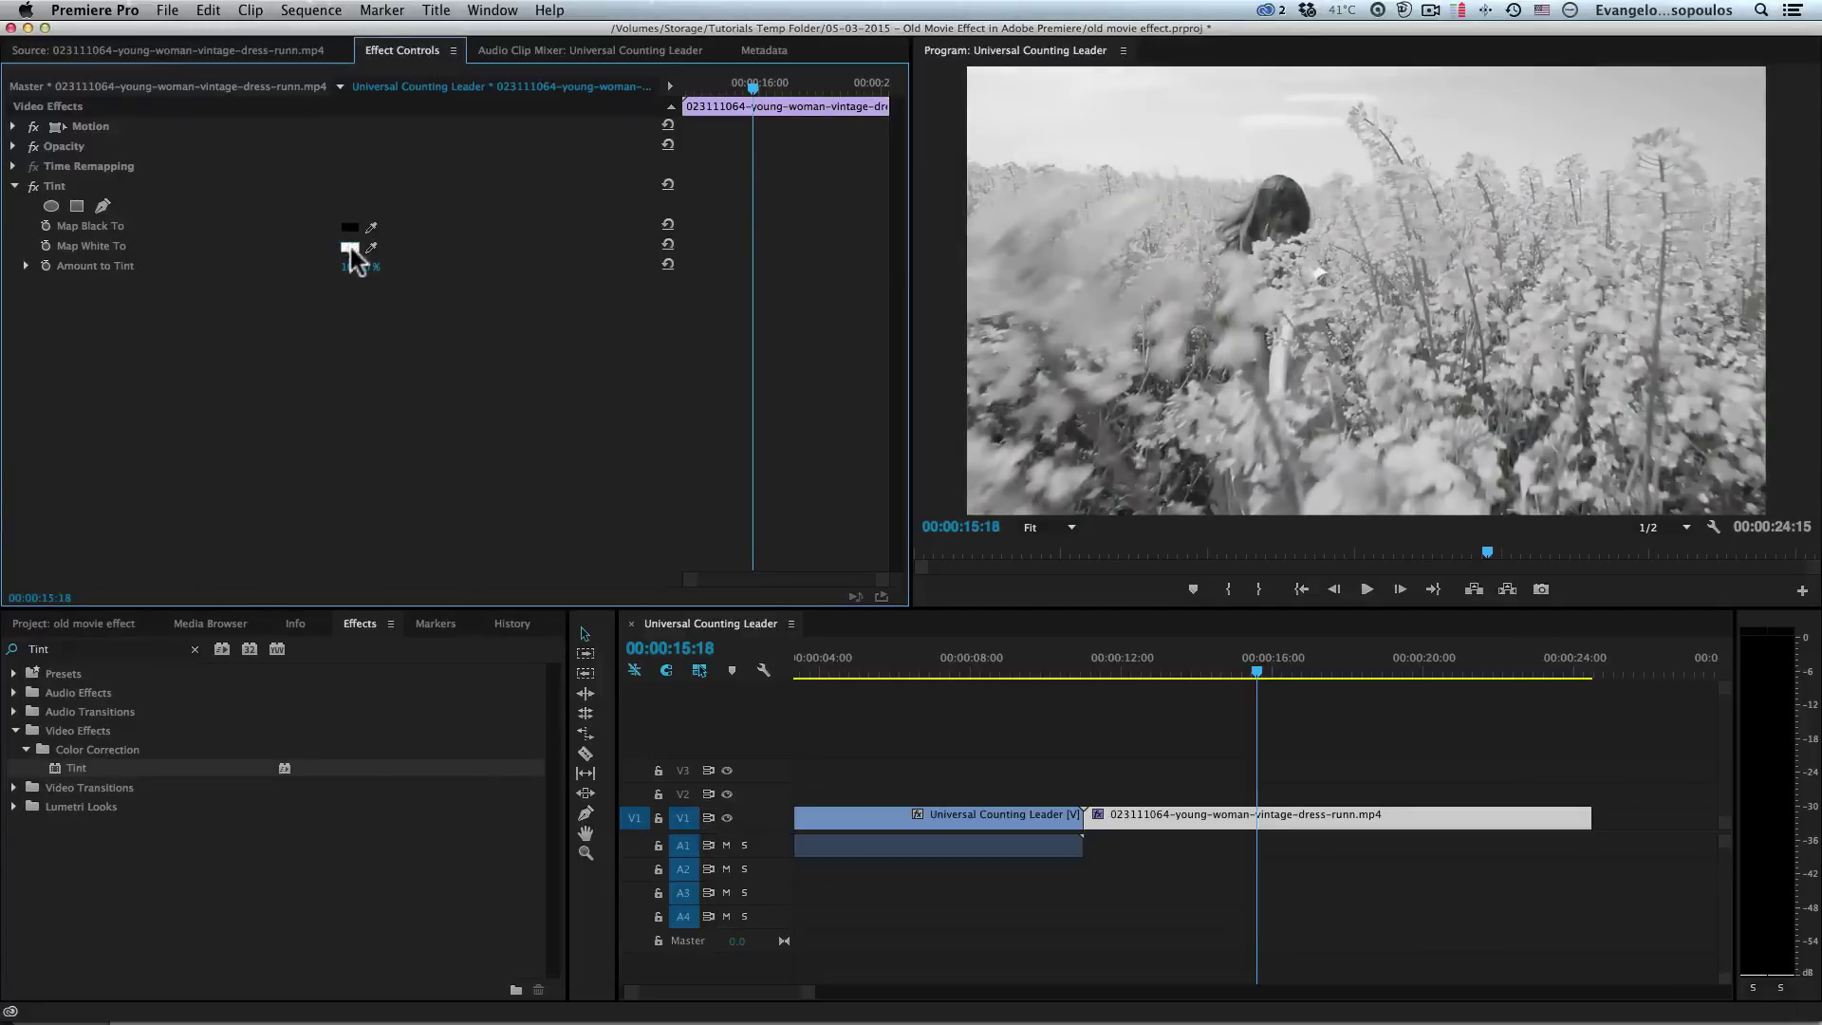
# - Try mapping white in the clip's Tint effect to dark green 0C2F03, and to the slightly lighter green 1D4811
pyautogui.click(351, 247)
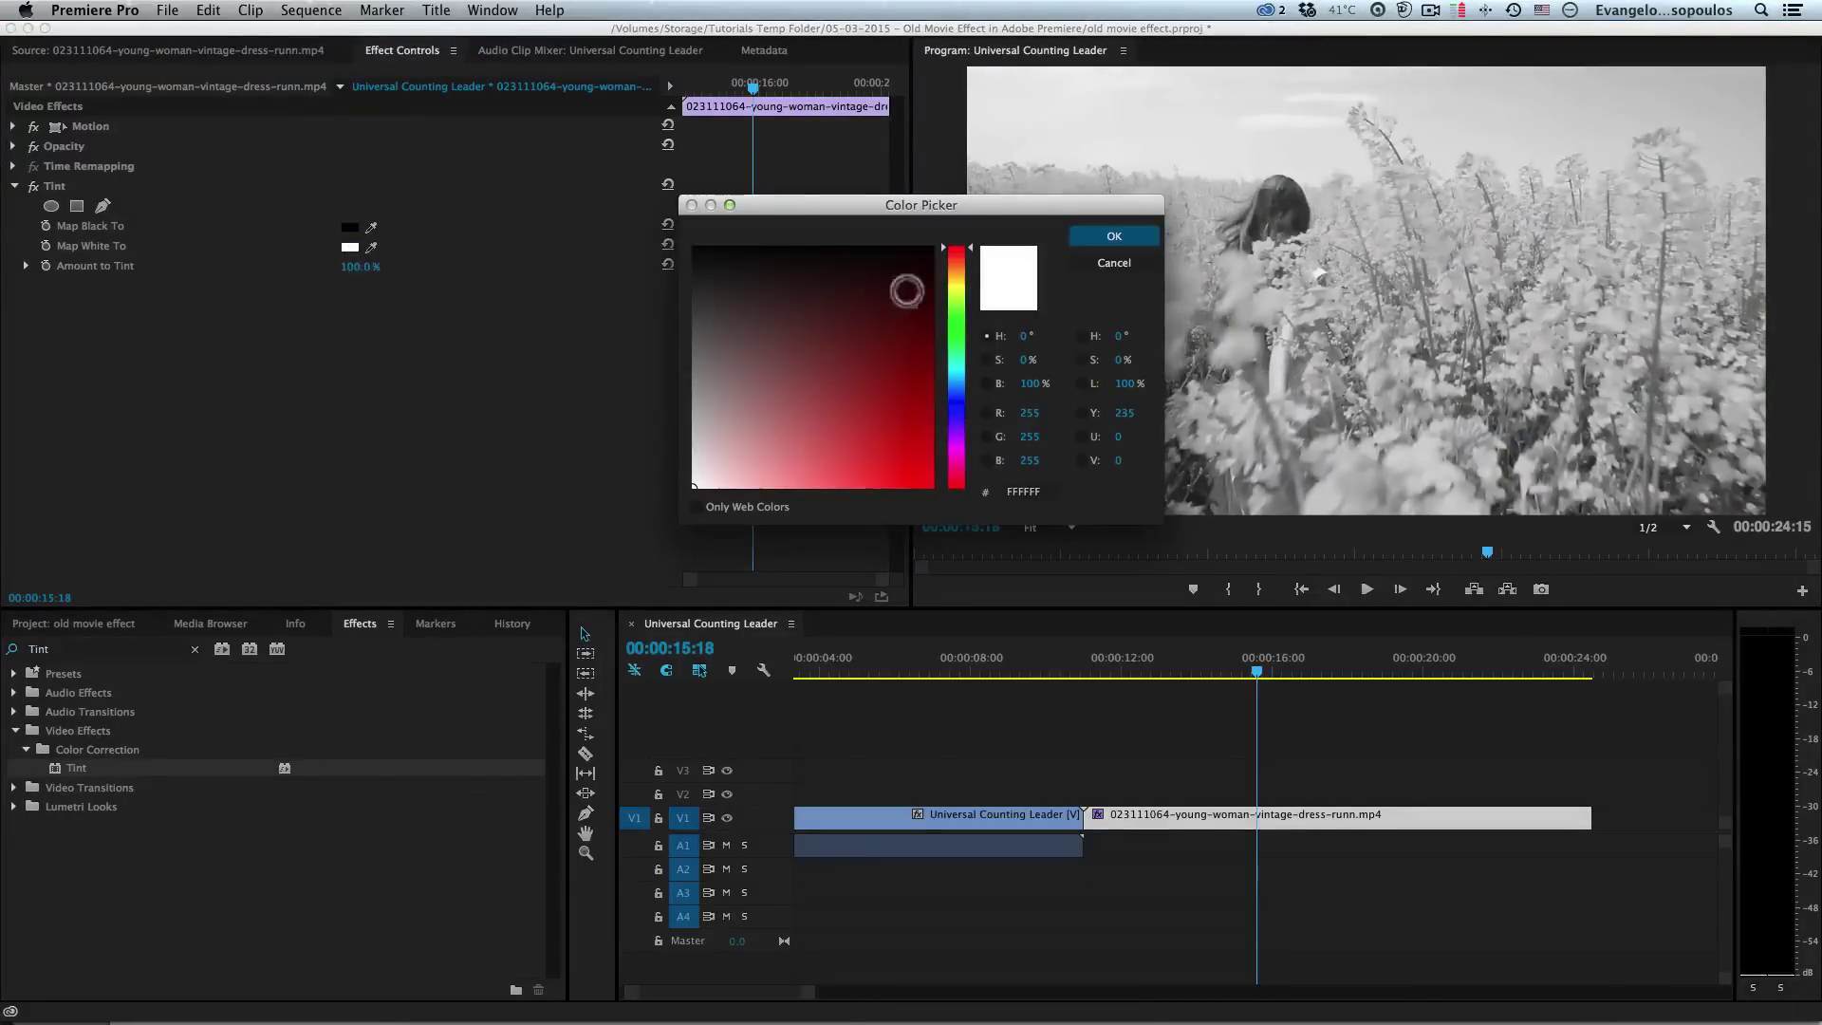
pyautogui.click(957, 320)
pyautogui.click(920, 291)
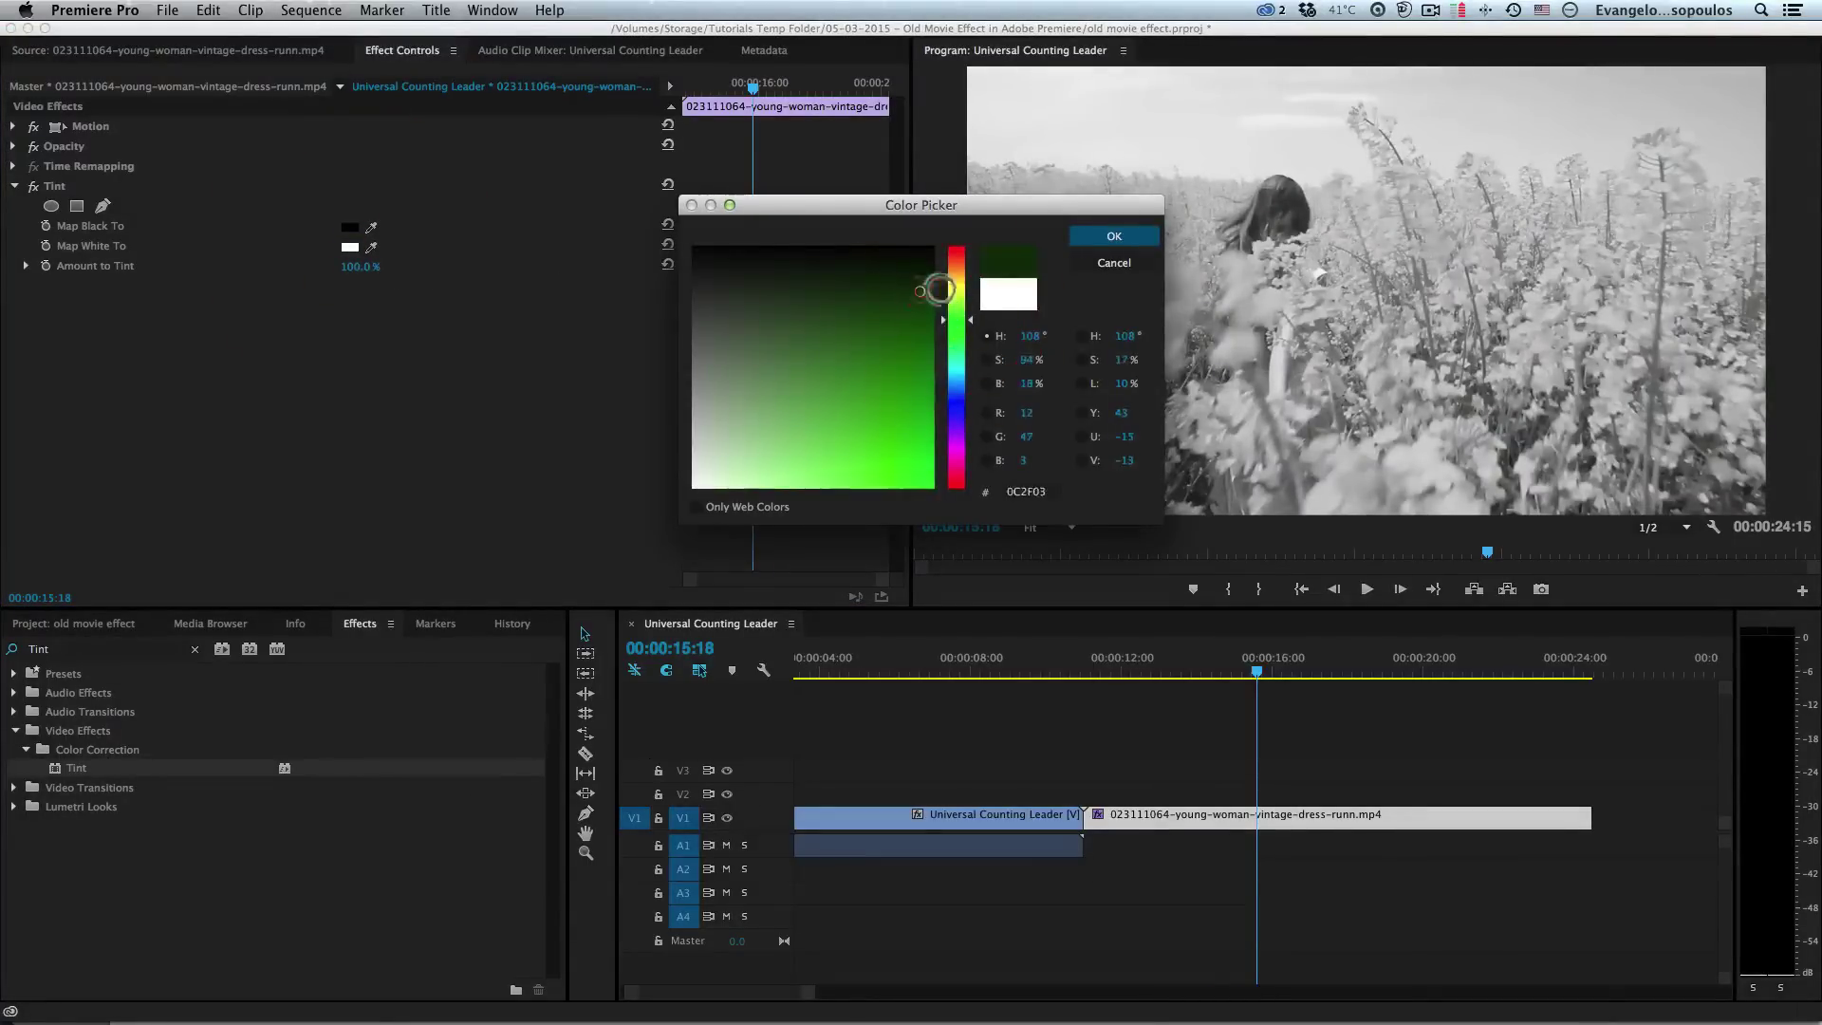
pyautogui.click(1113, 239)
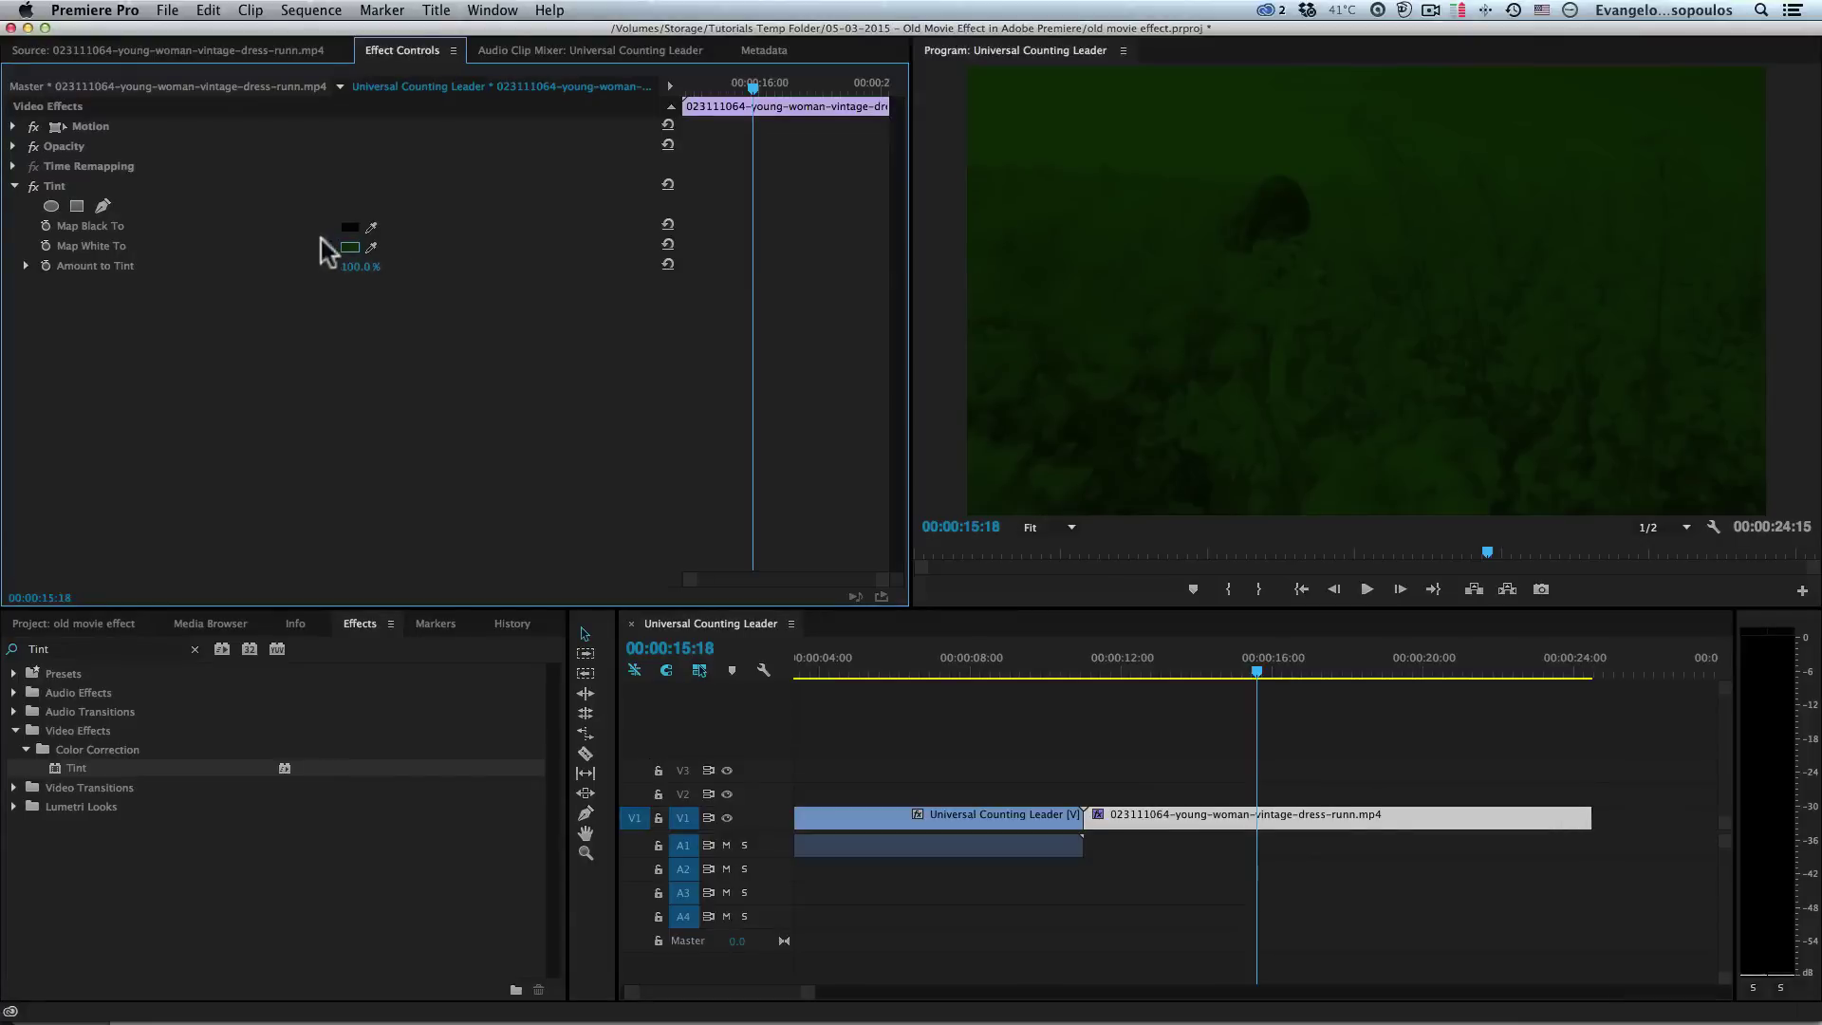
pyautogui.click(349, 247)
pyautogui.click(890, 314)
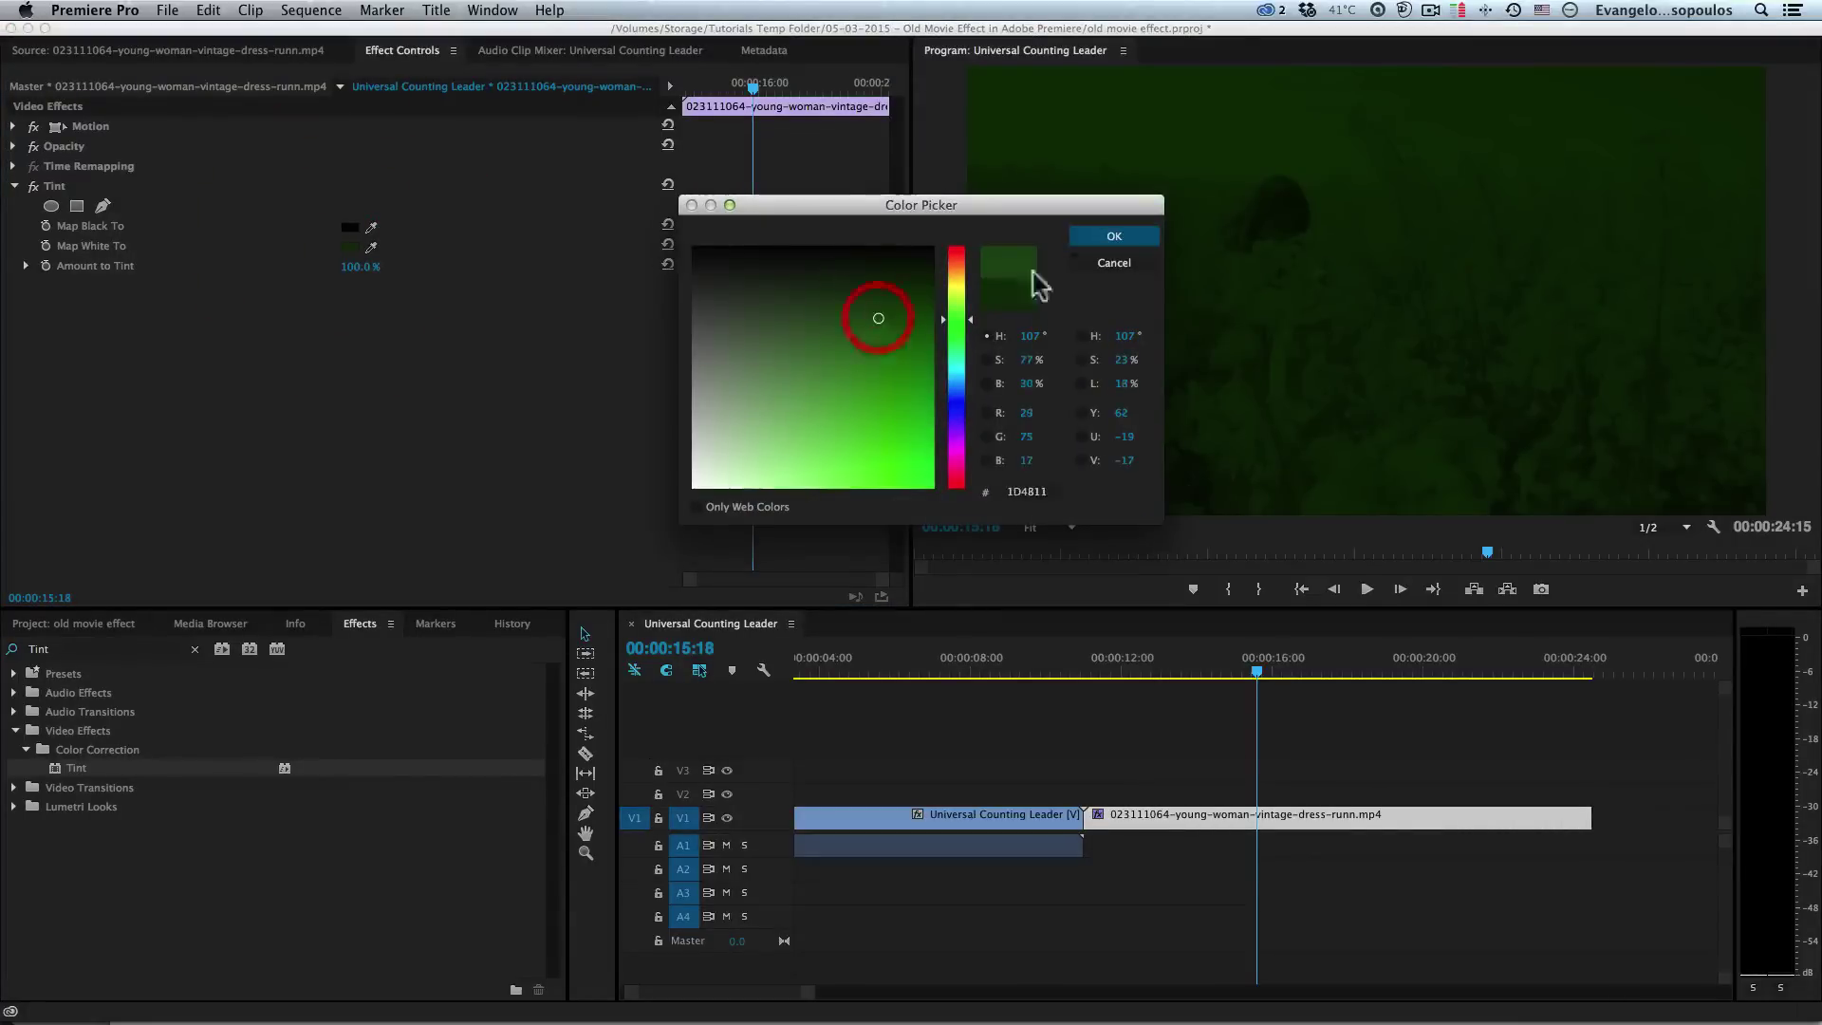
pyautogui.click(1116, 236)
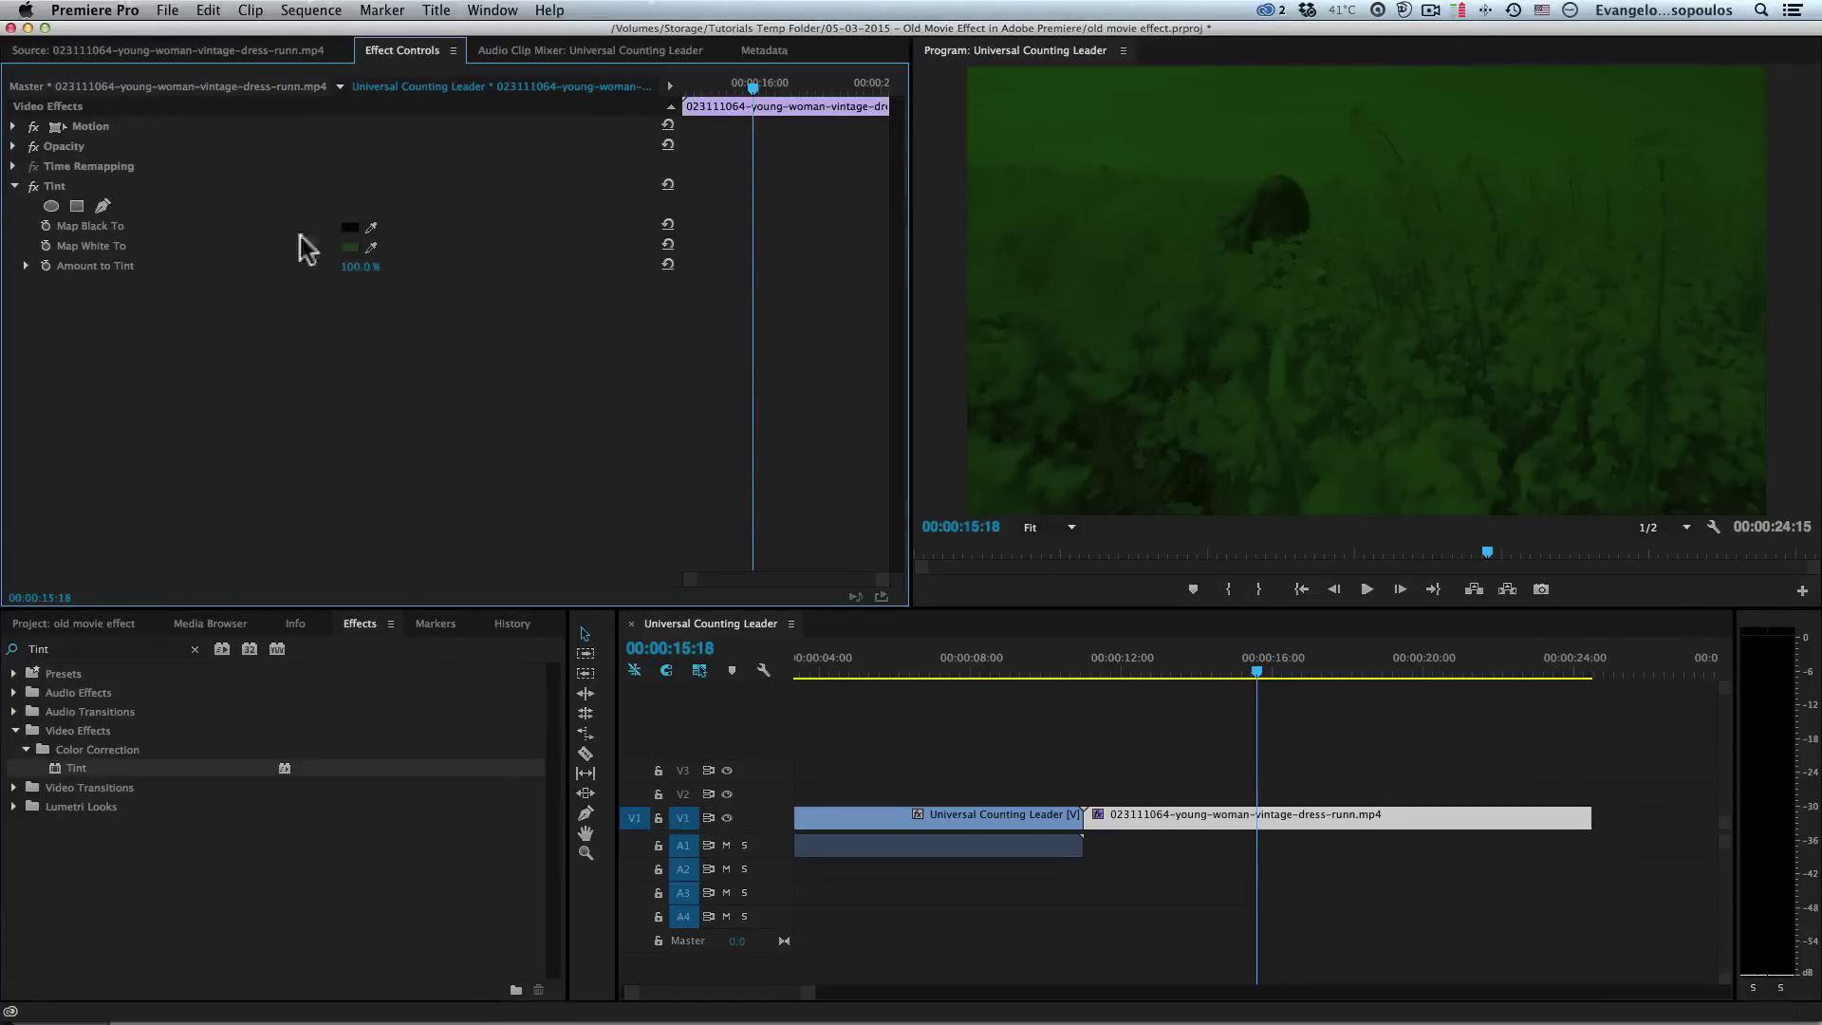
# - Map white to light grey F4F4F4 in the young woman clip's Tint effect
pyautogui.click(350, 247)
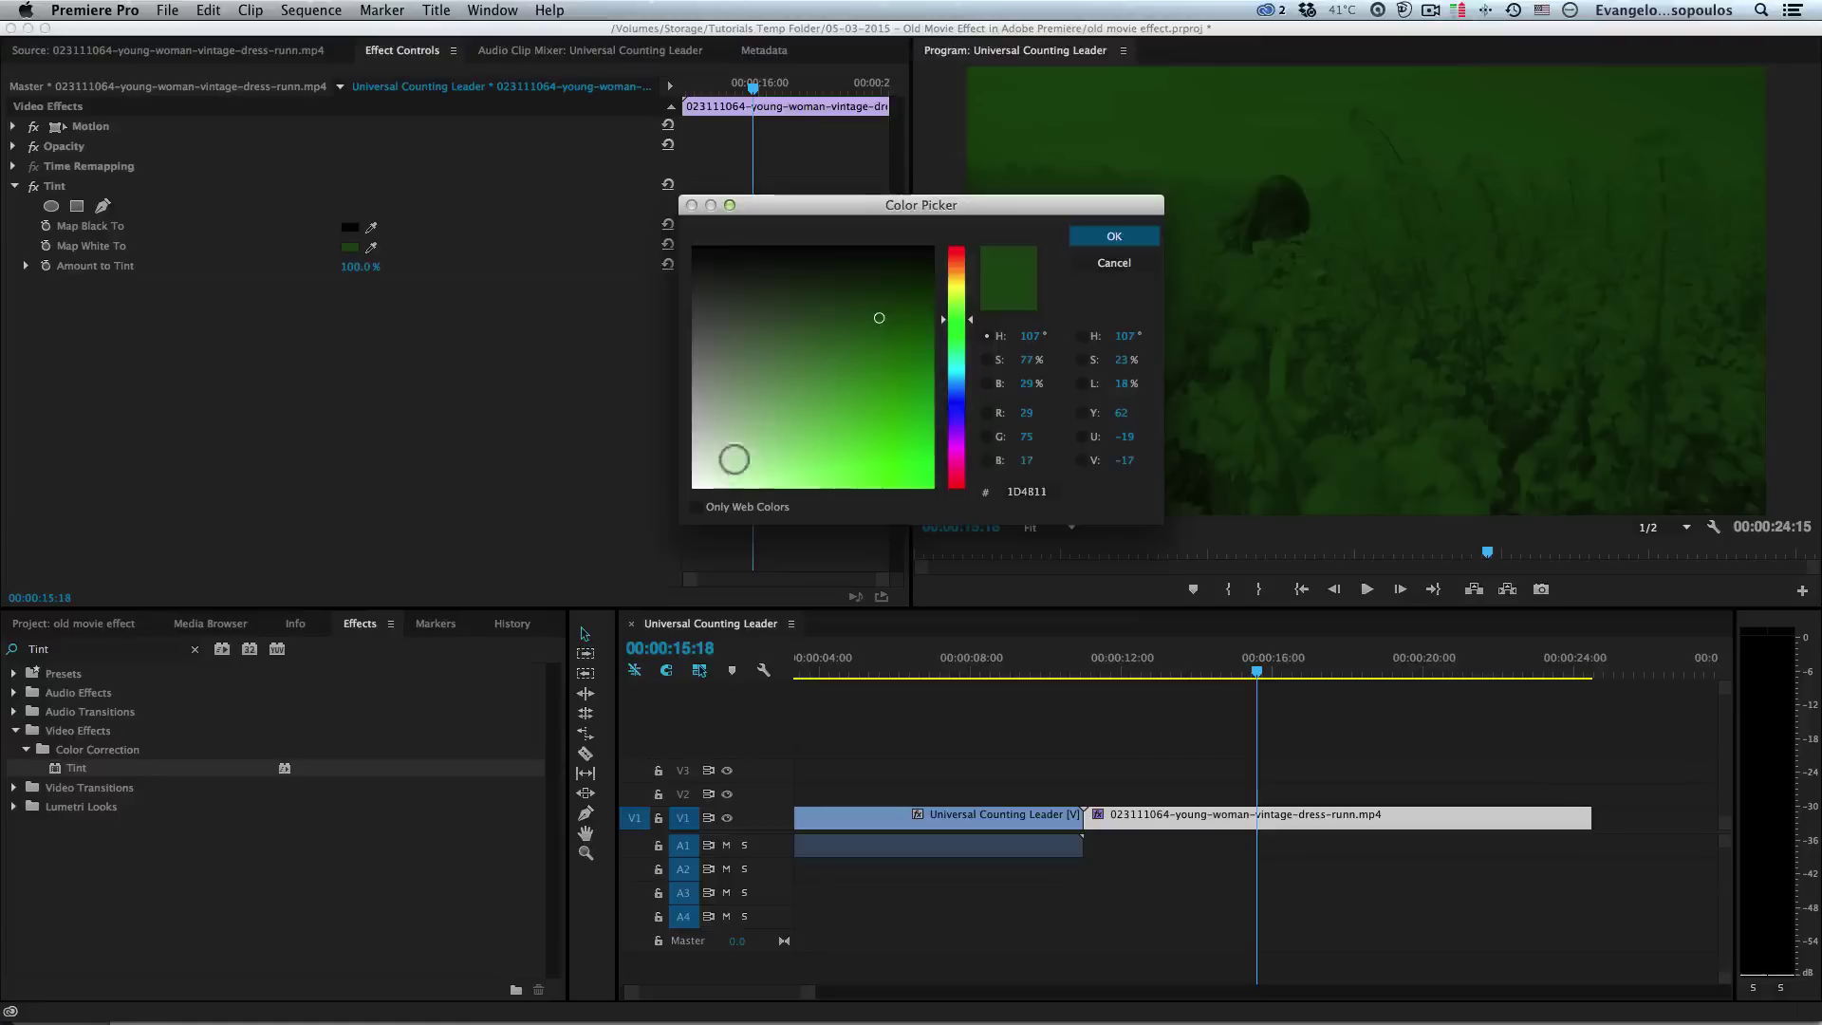
pyautogui.moveTo(698, 465); pyautogui.dragTo(682, 479)
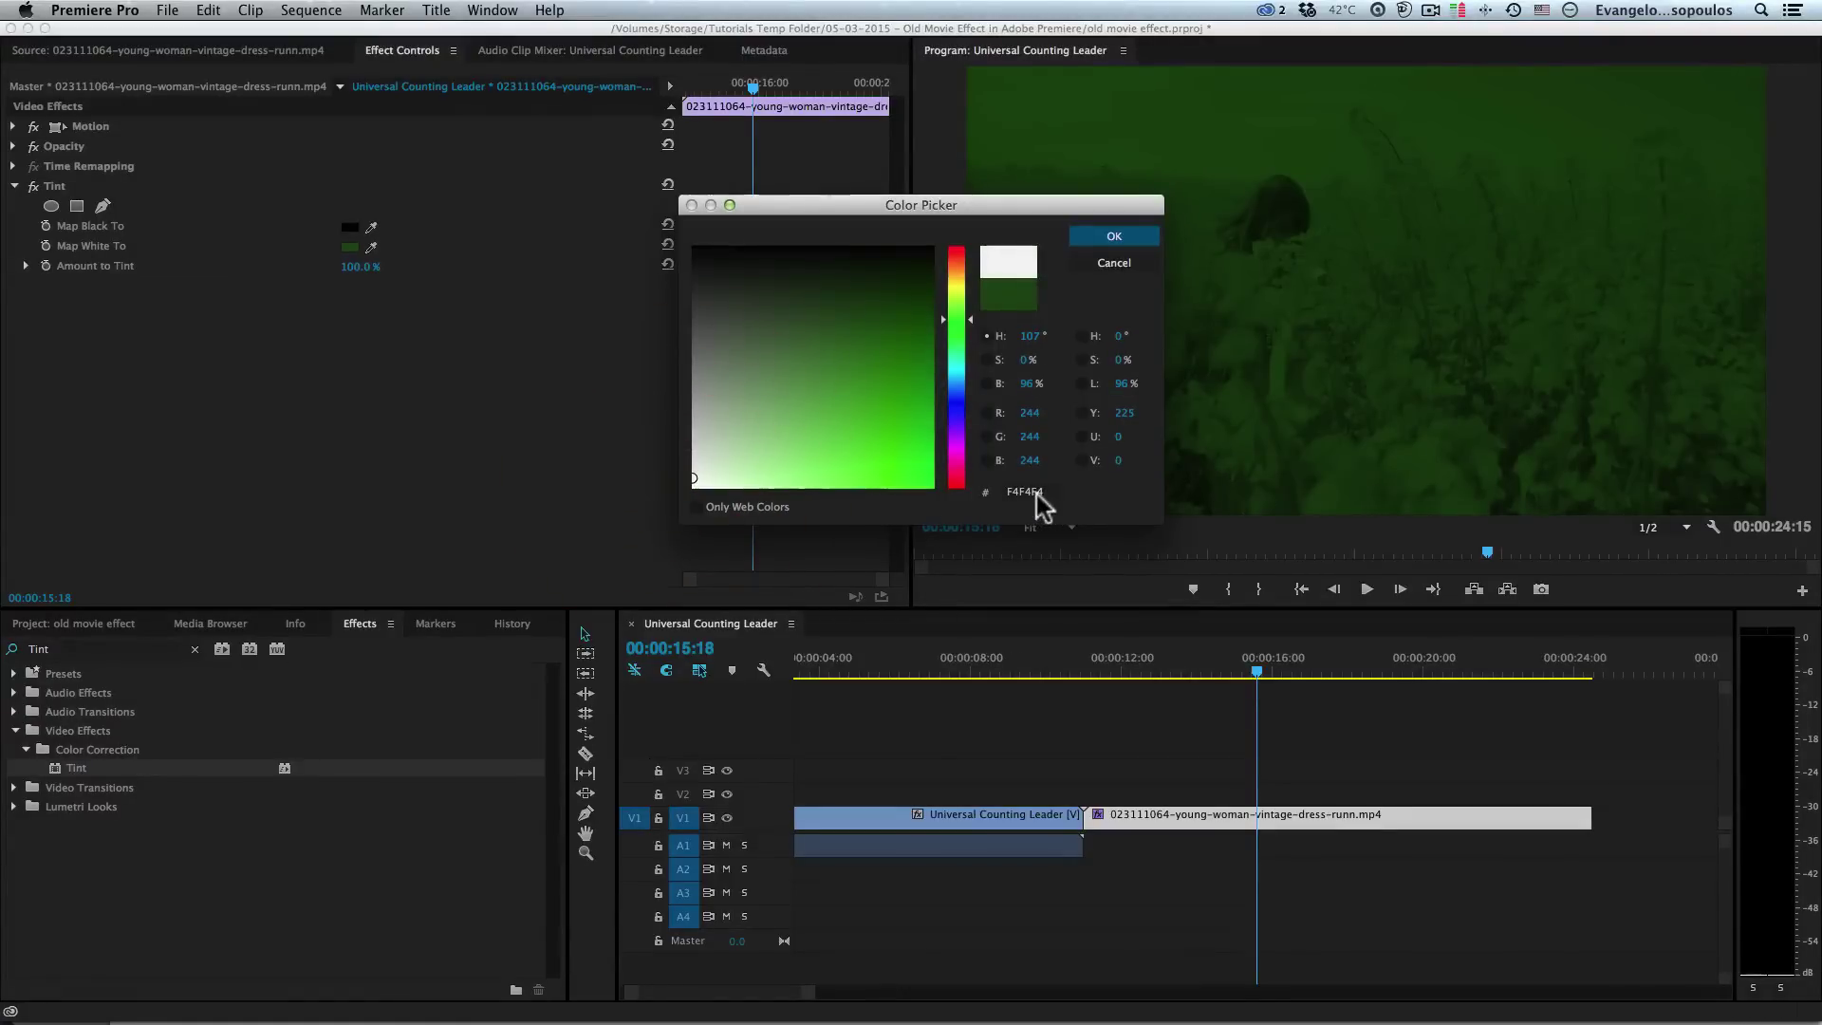
pyautogui.click(1093, 235)
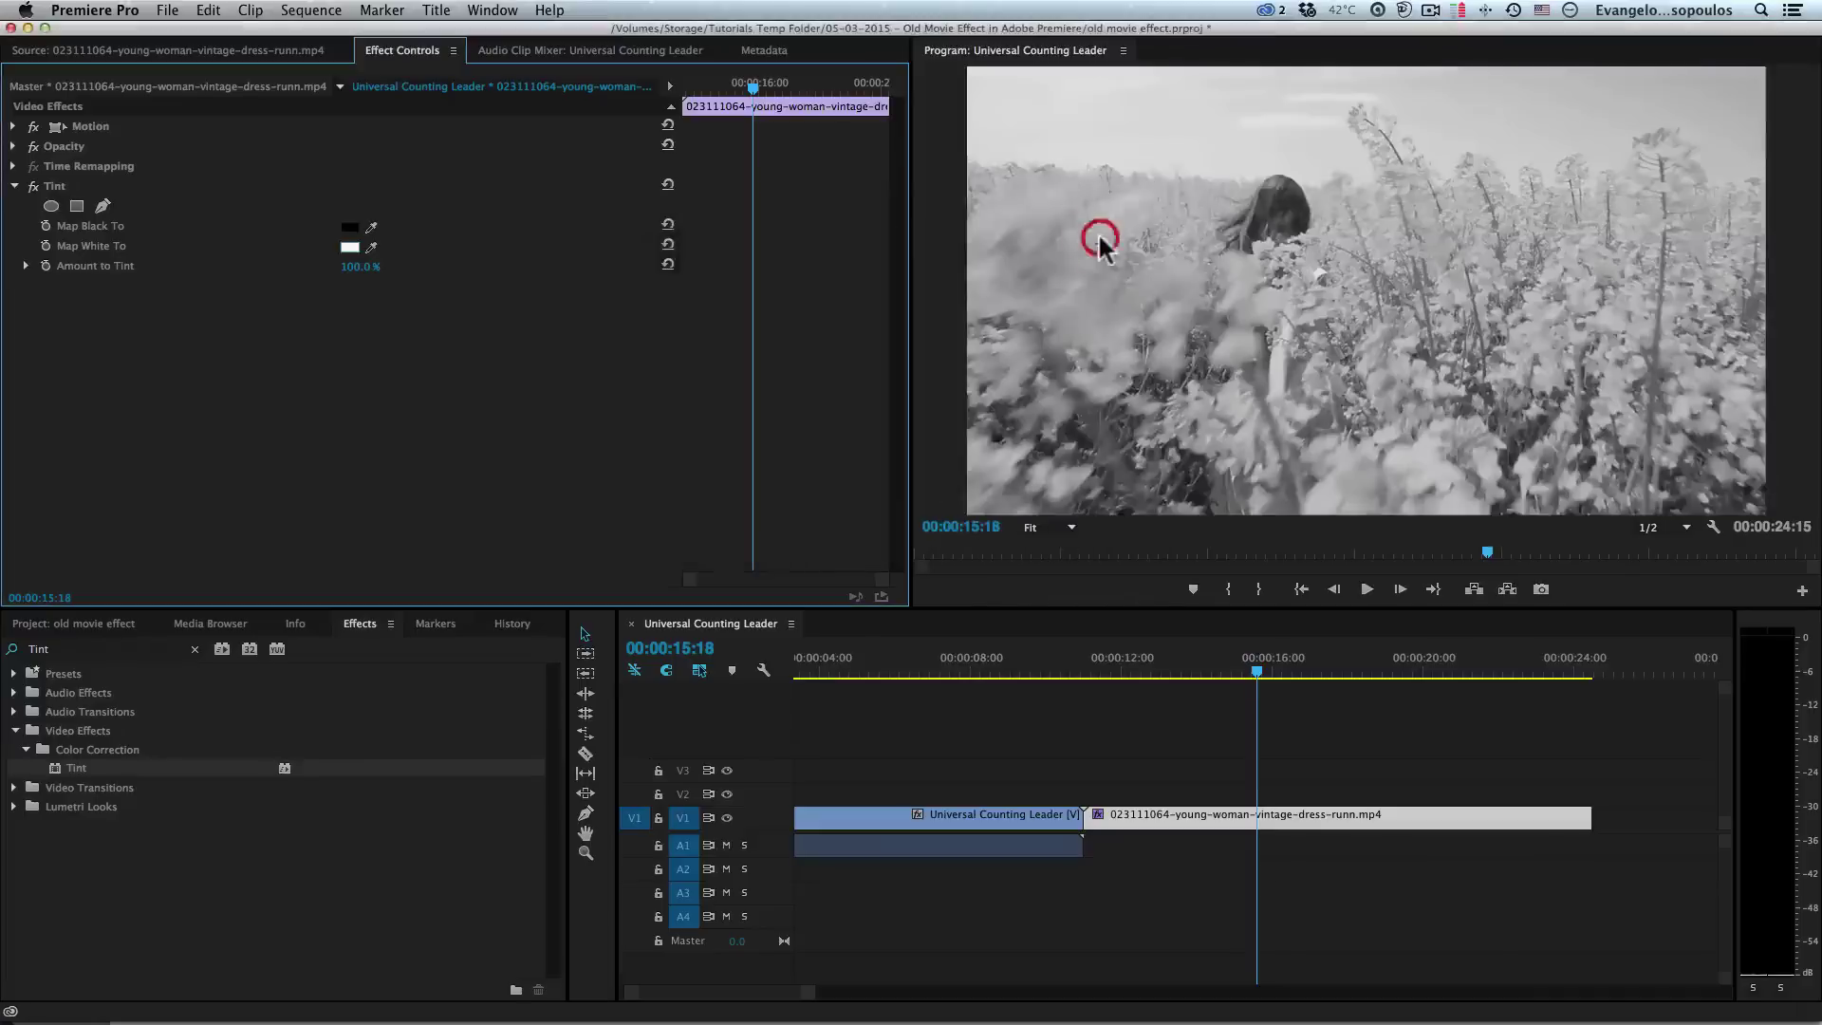
# - Try mapping black to a very dark brown, RGB 26, 21, 16, in the clip's Tint effect
pyautogui.click(349, 227)
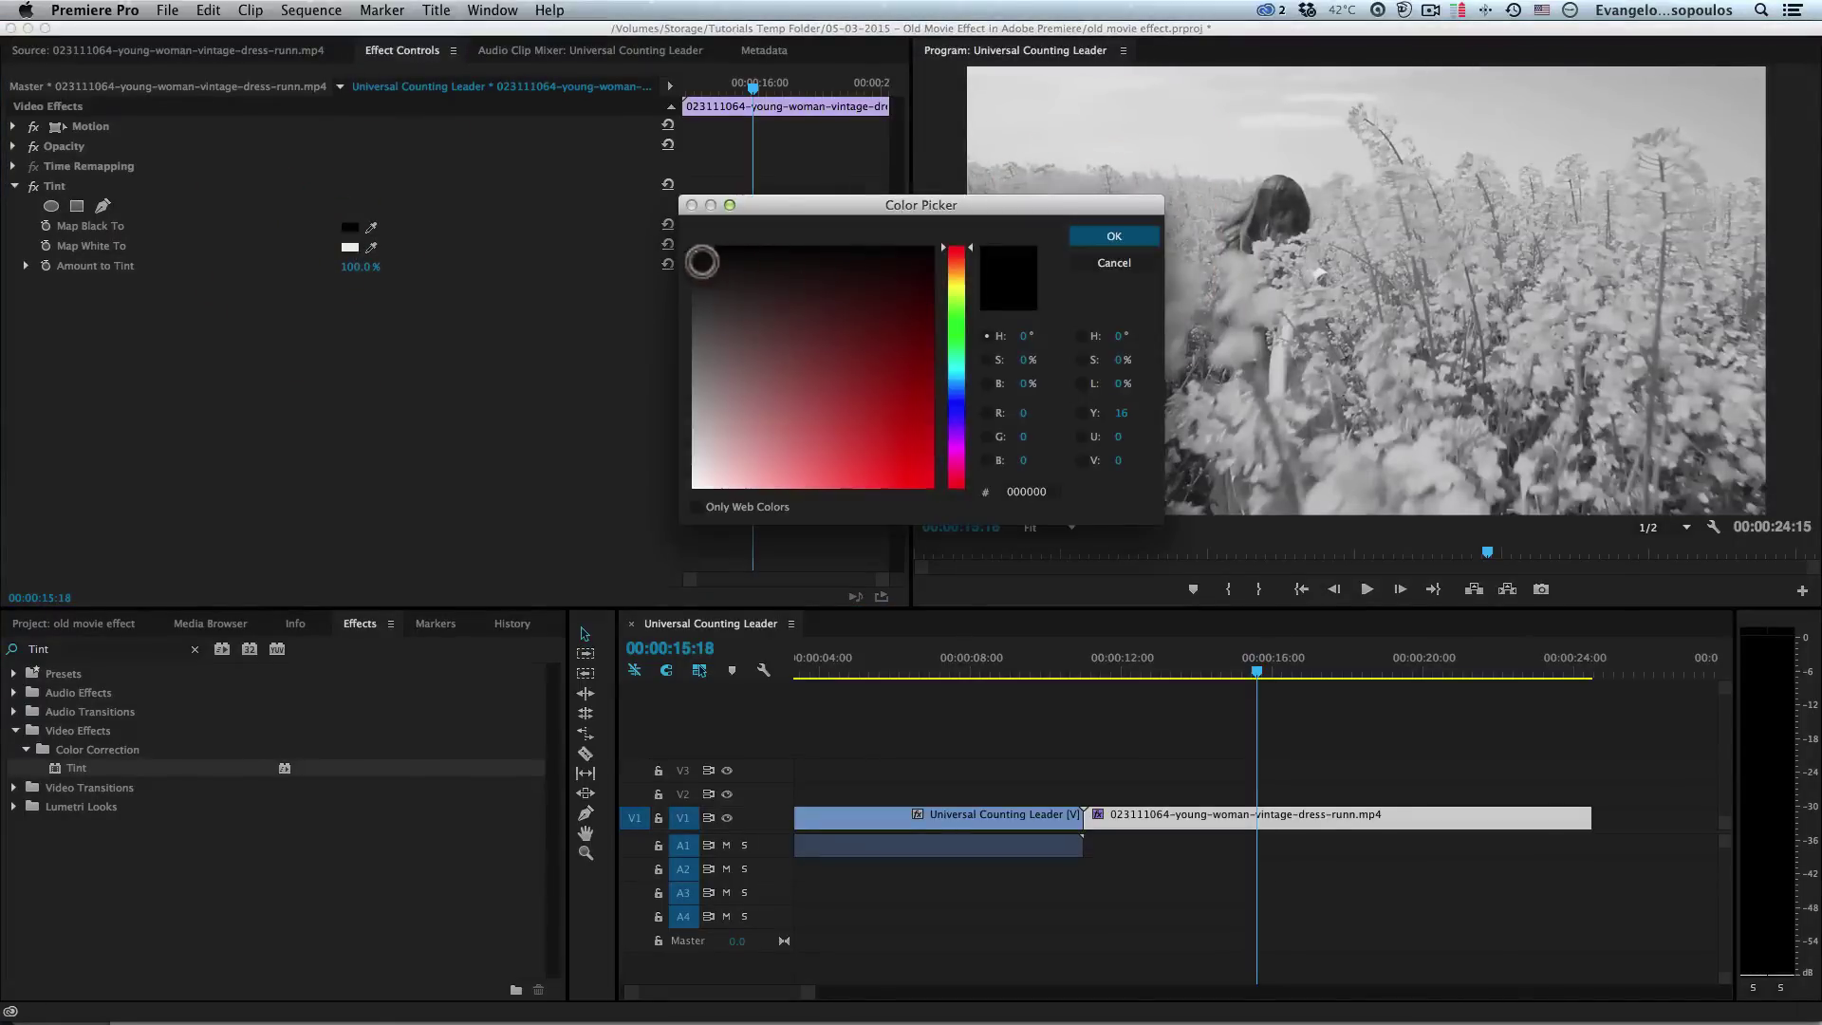
pyautogui.click(958, 268)
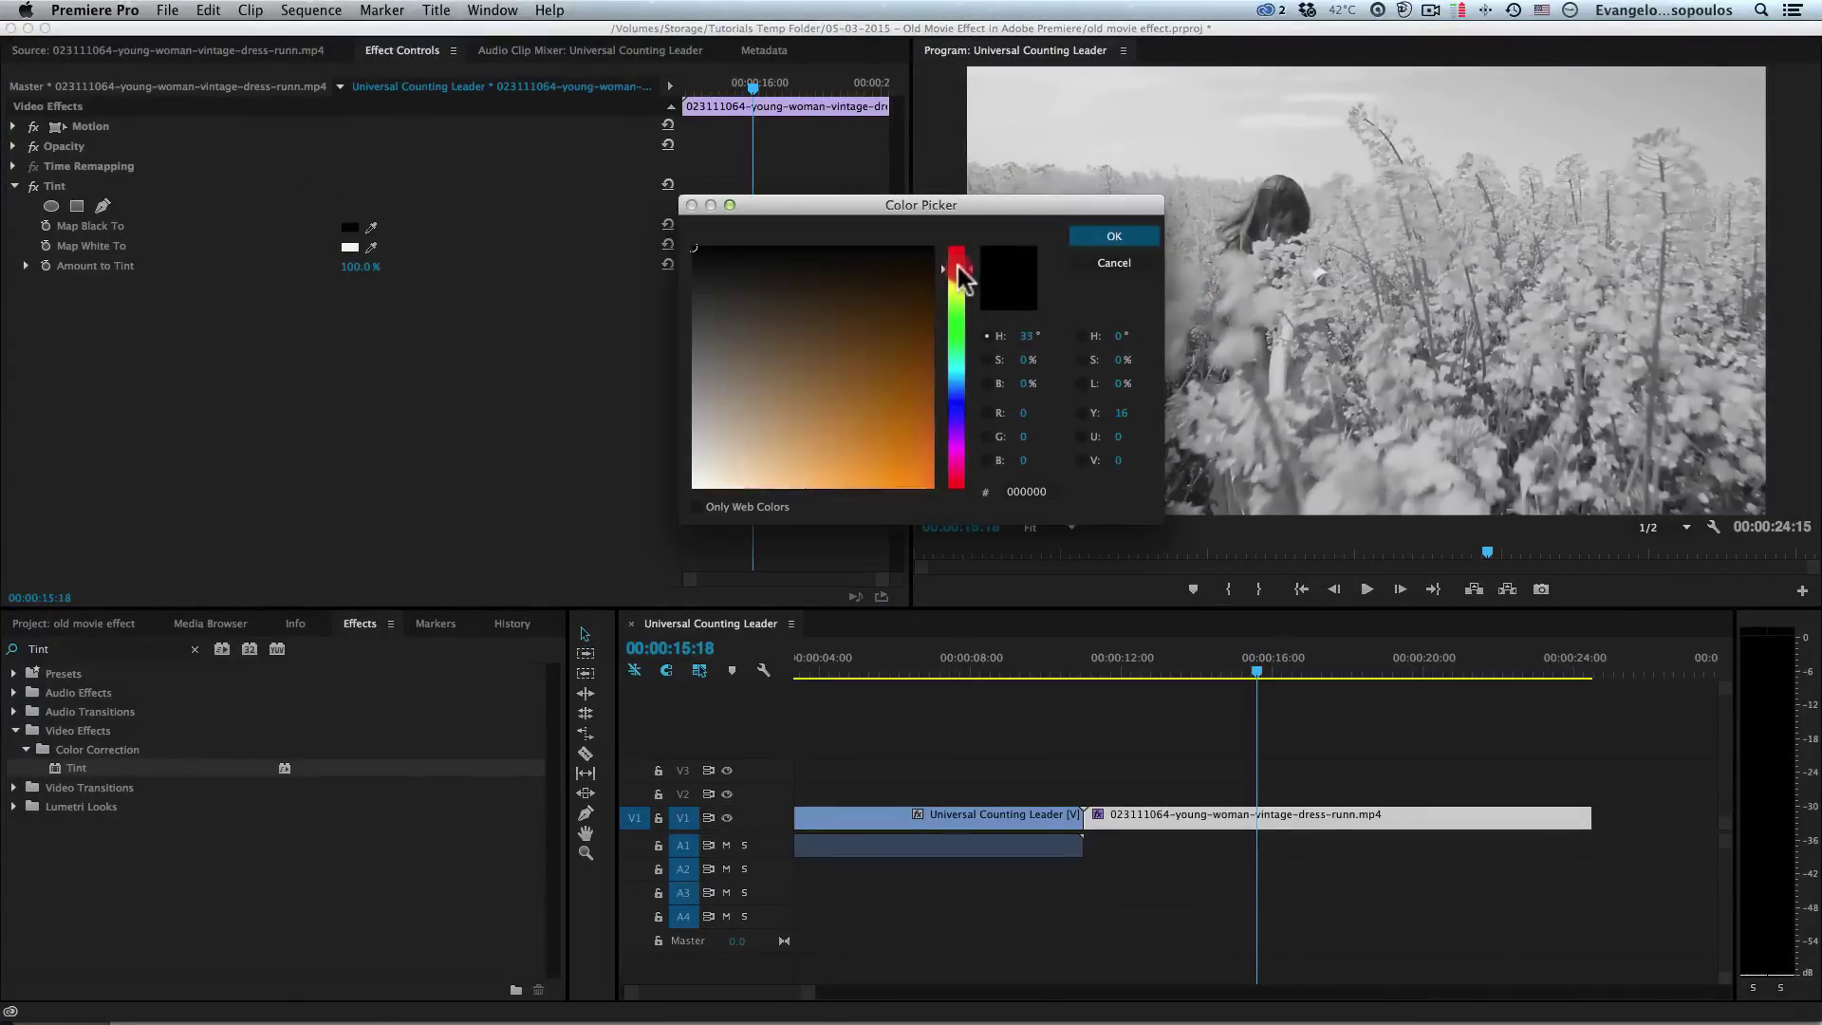
pyautogui.click(793, 265)
pyautogui.moveTo(794, 265); pyautogui.dragTo(780, 270)
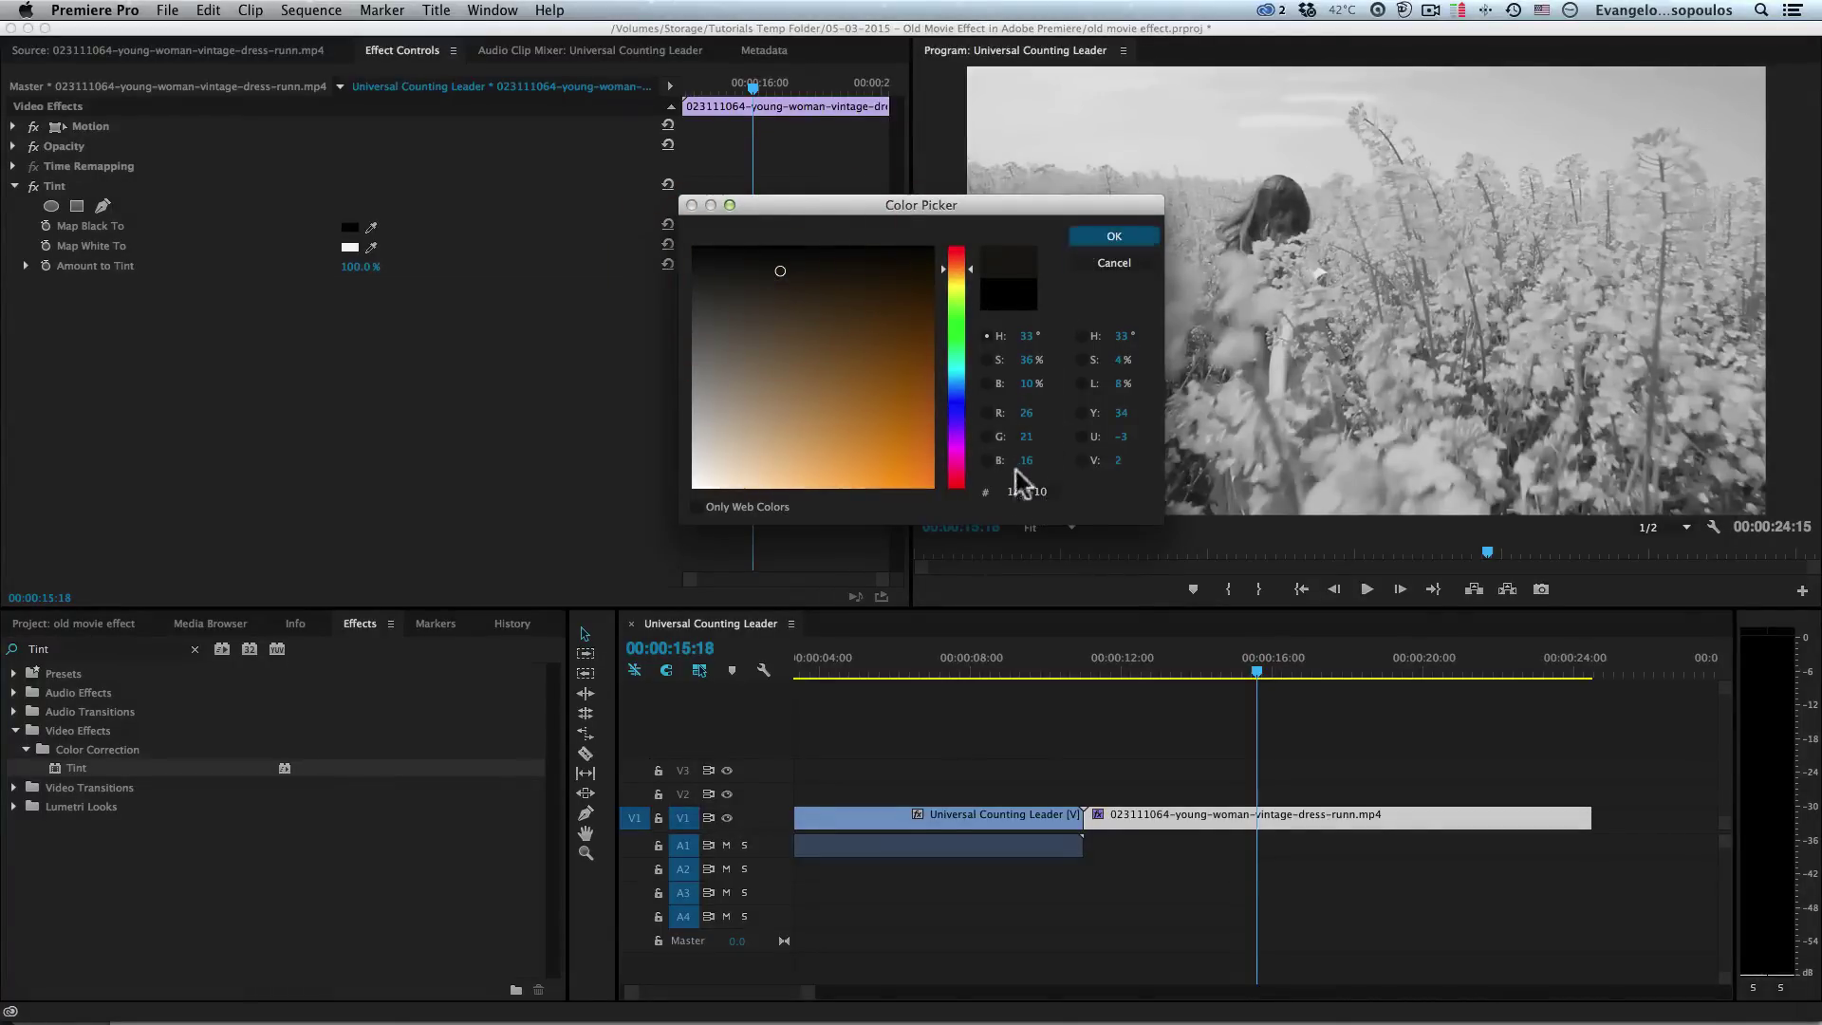
pyautogui.click(1103, 237)
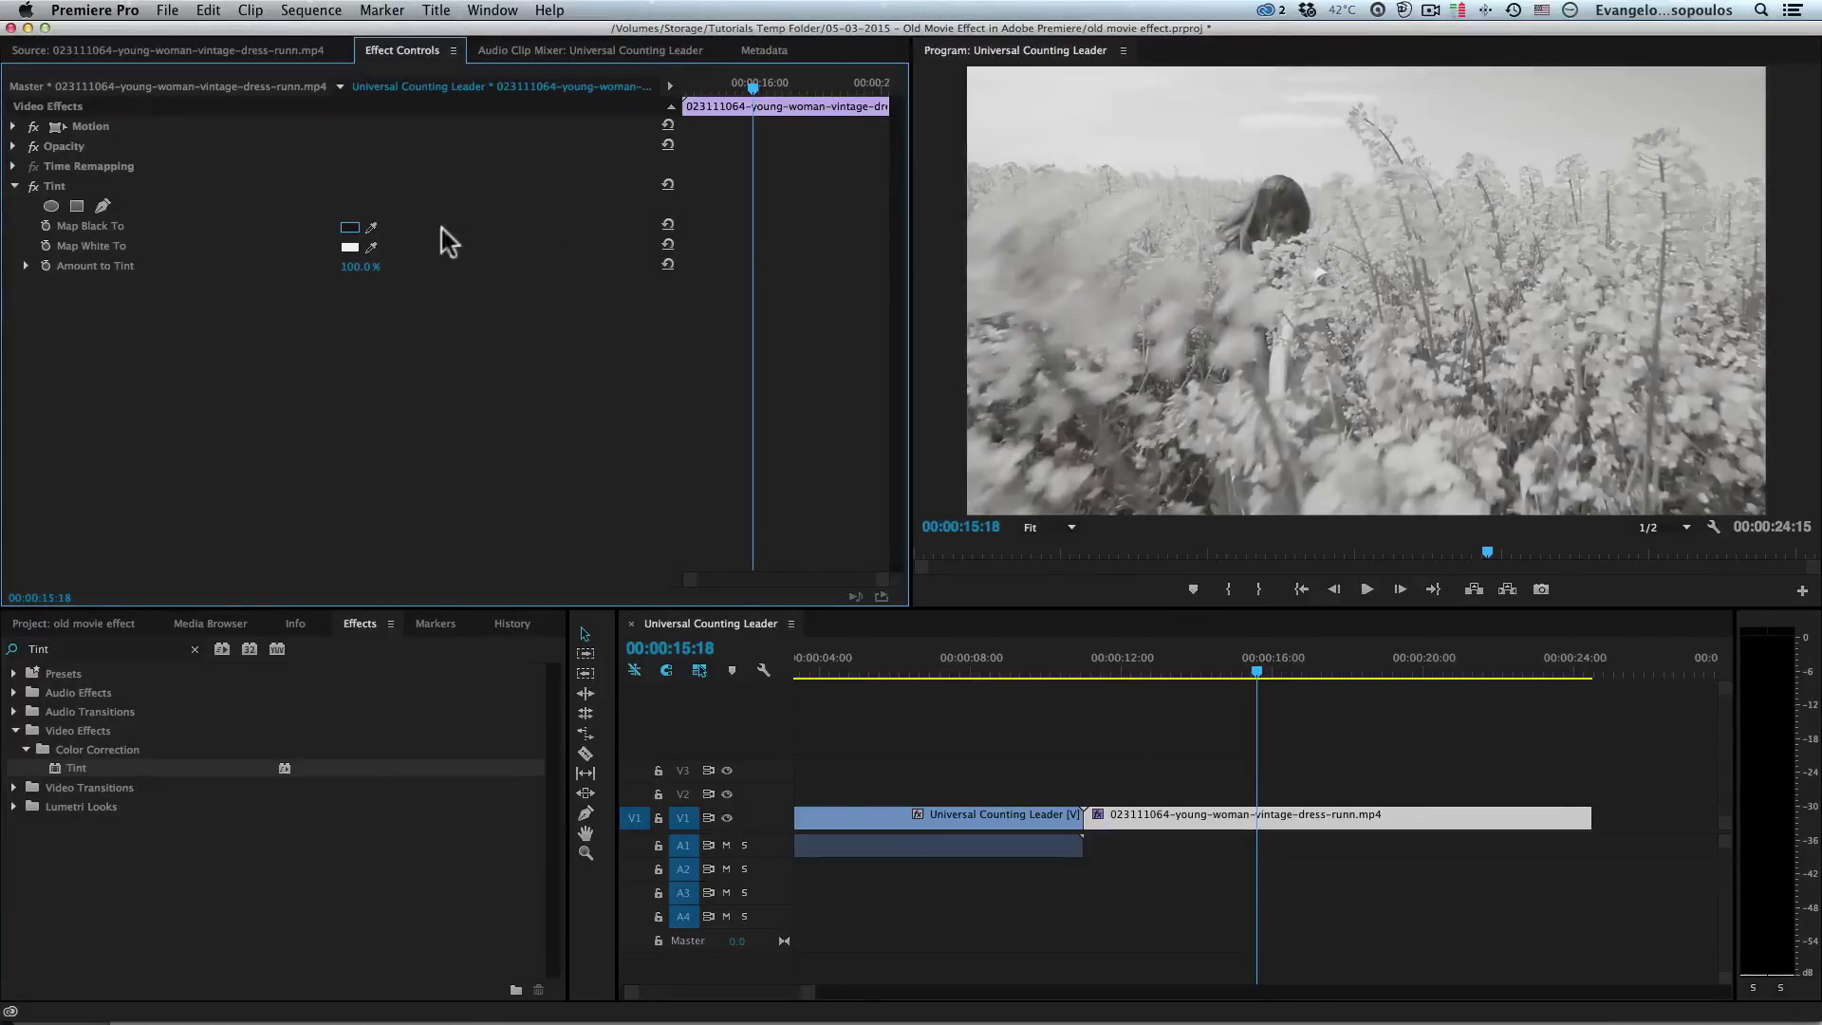
# - Map black to dark brown 2D1F12 in the young woman clip's Tint effect
pyautogui.click(349, 228)
pyautogui.click(835, 289)
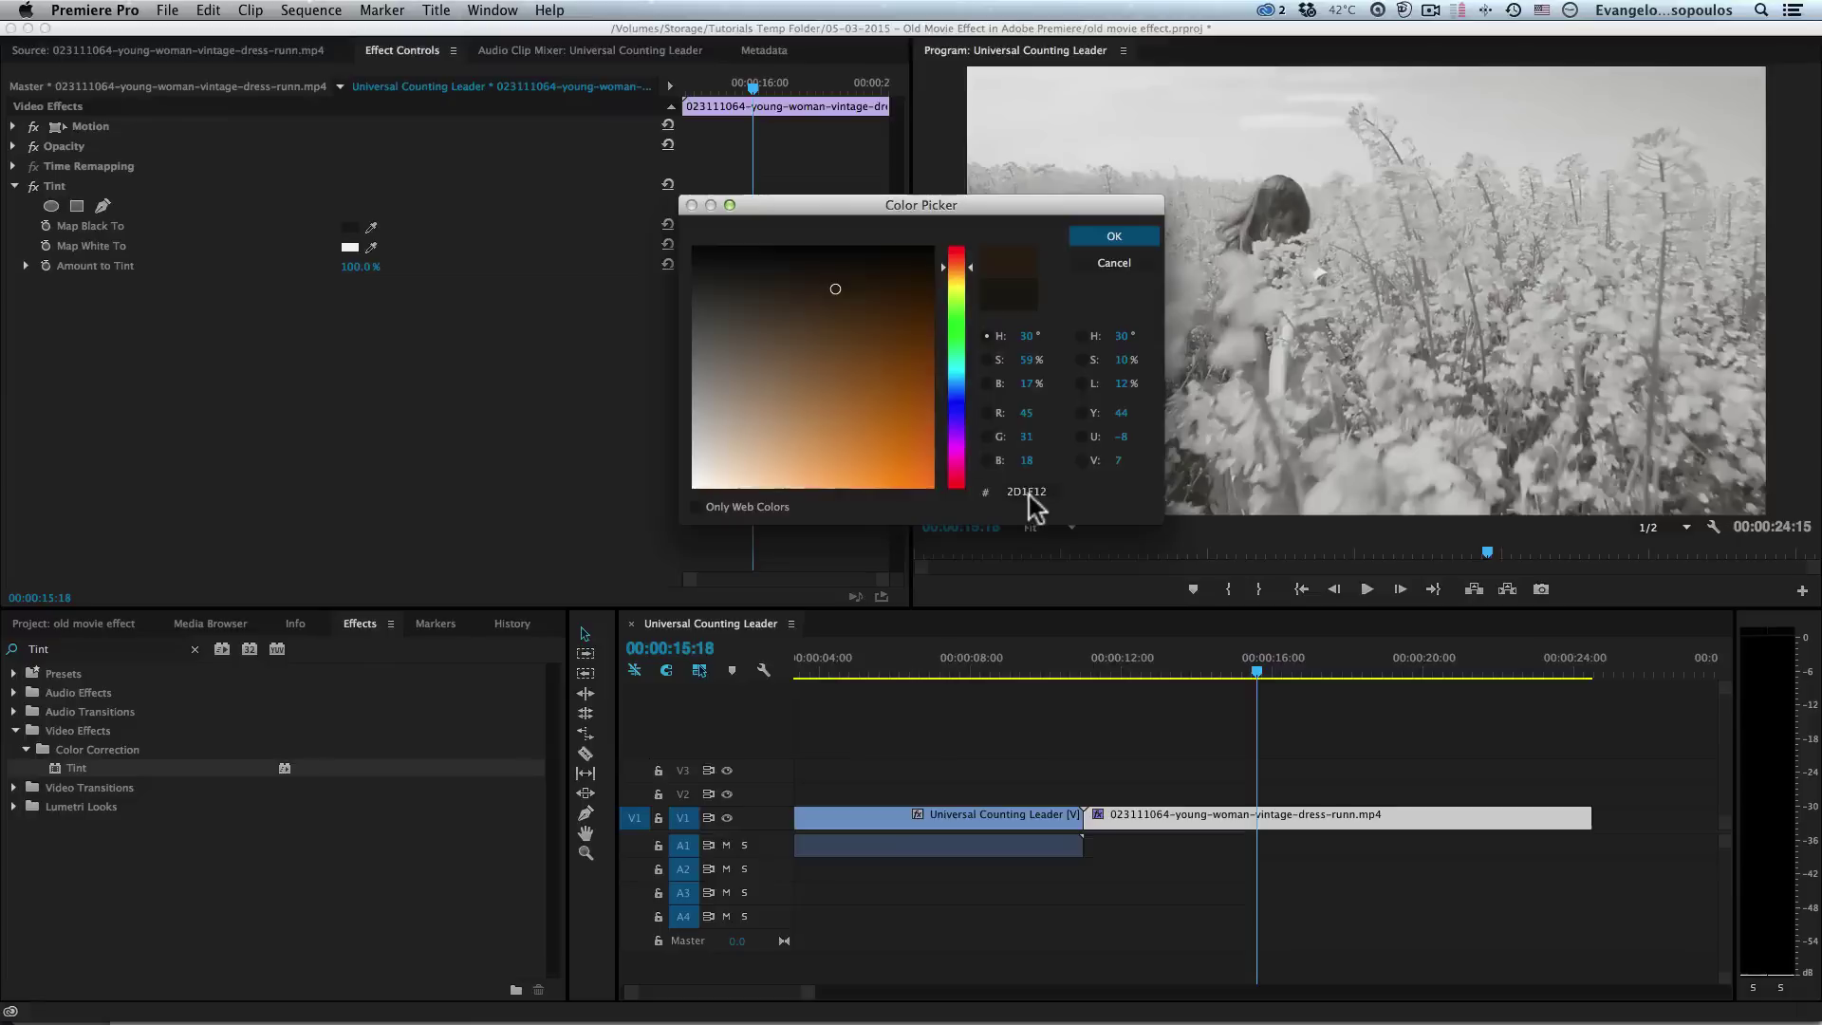
pyautogui.click(1089, 239)
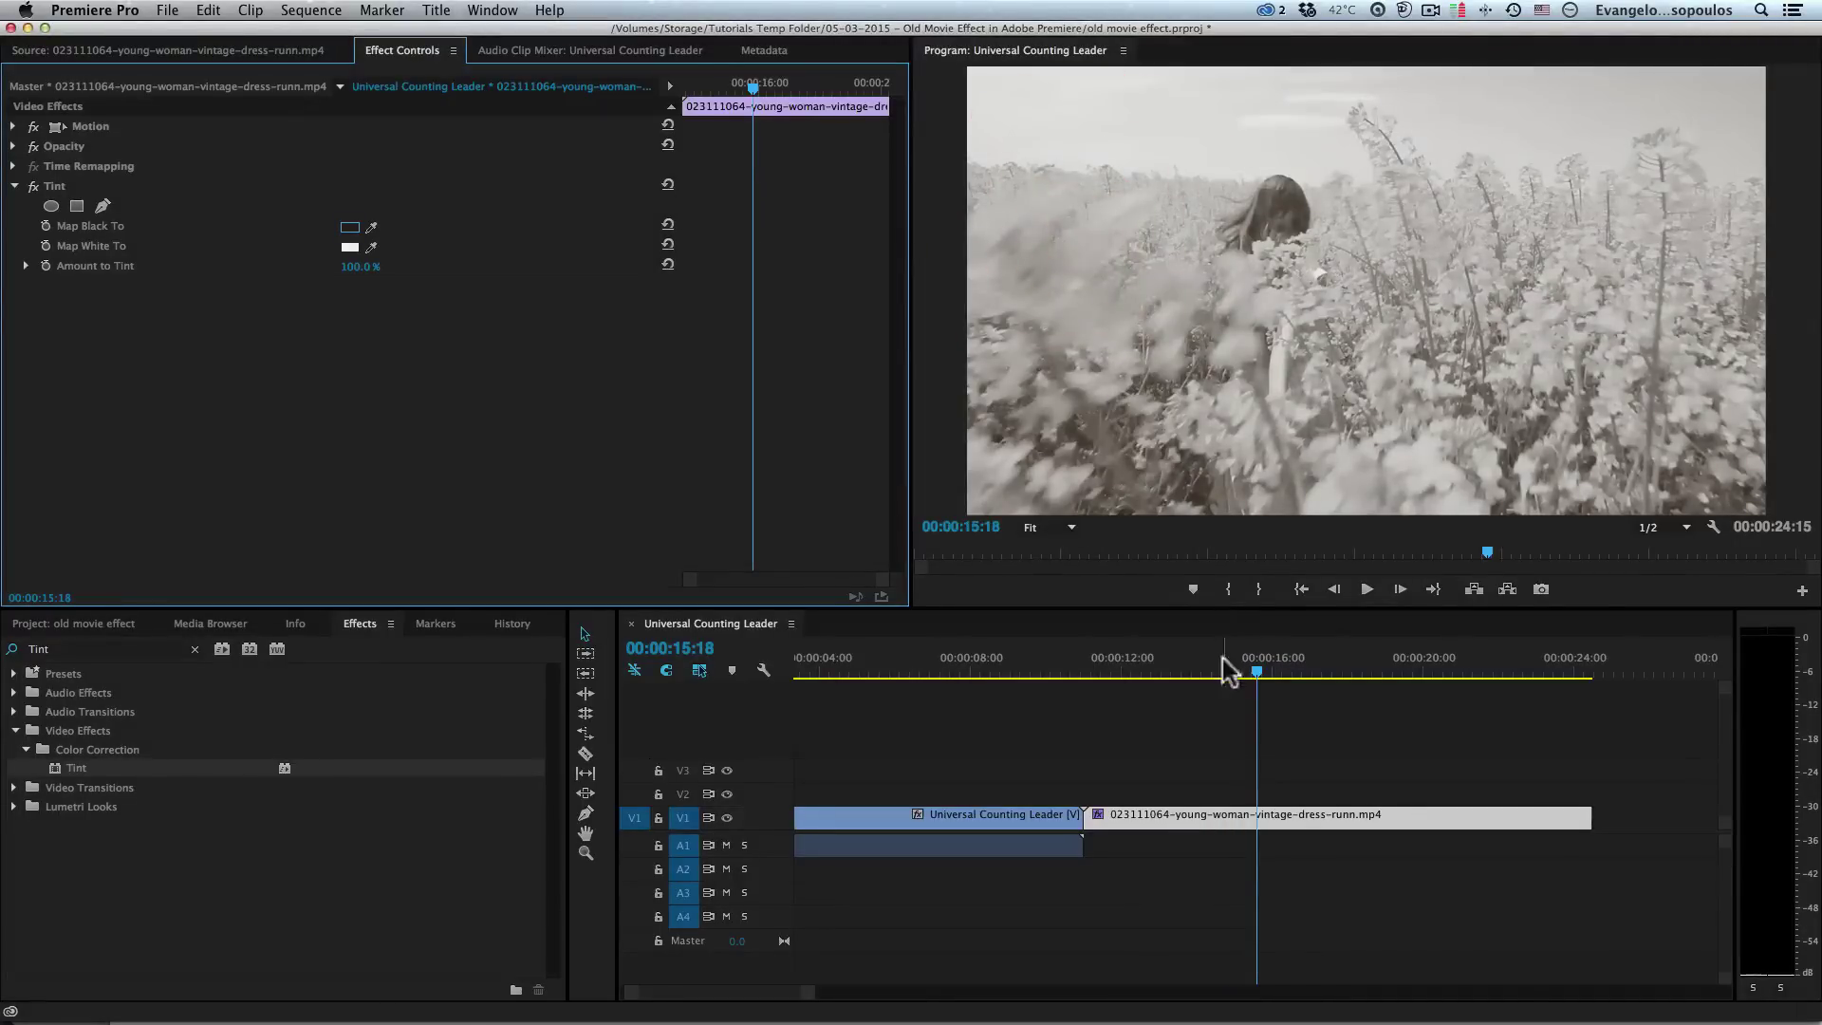
# - Widen the Program monitor and scrub through the tinted young woman clip, leaving the playhead at 00:00:12:25
pyautogui.moveTo(1260, 675)
pyautogui.mouseDown()
pyautogui.moveTo(1152, 678)
pyautogui.moveTo(1327, 683)
pyautogui.moveTo(1225, 691)
pyautogui.moveTo(1275, 688)
pyautogui.mouseUp()
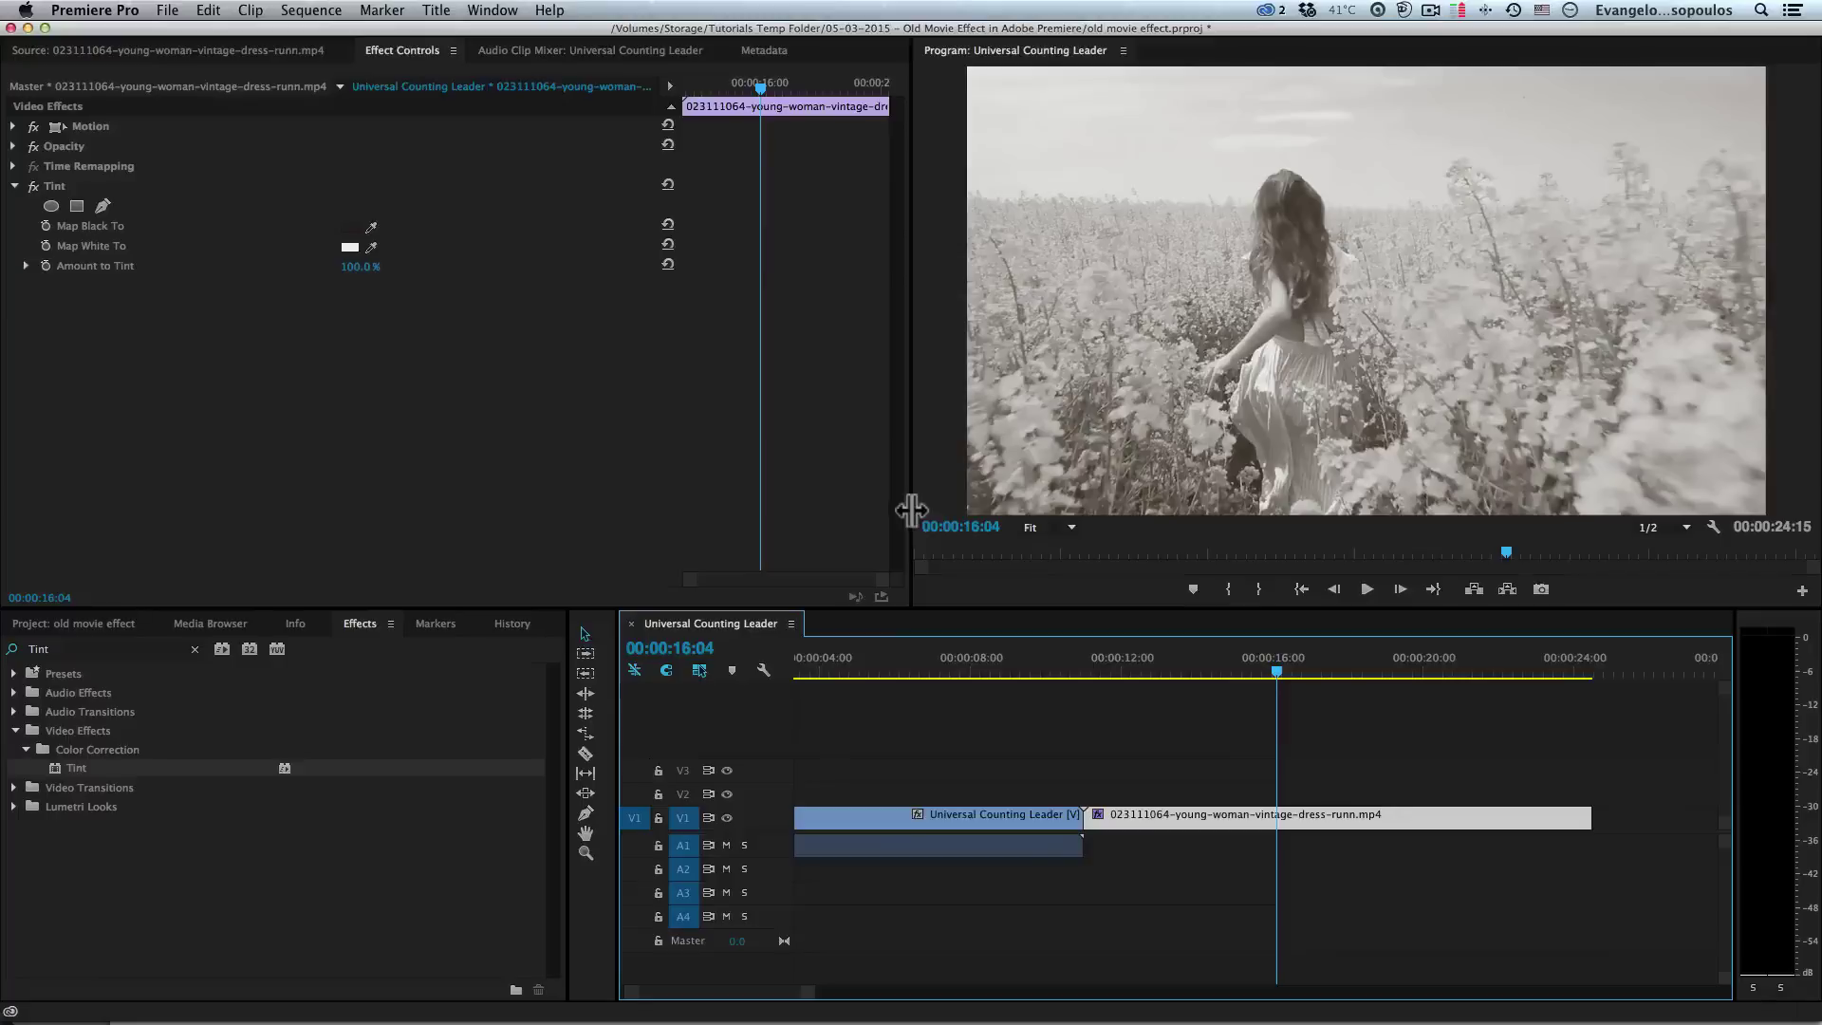
pyautogui.moveTo(911, 510); pyautogui.dragTo(617, 500)
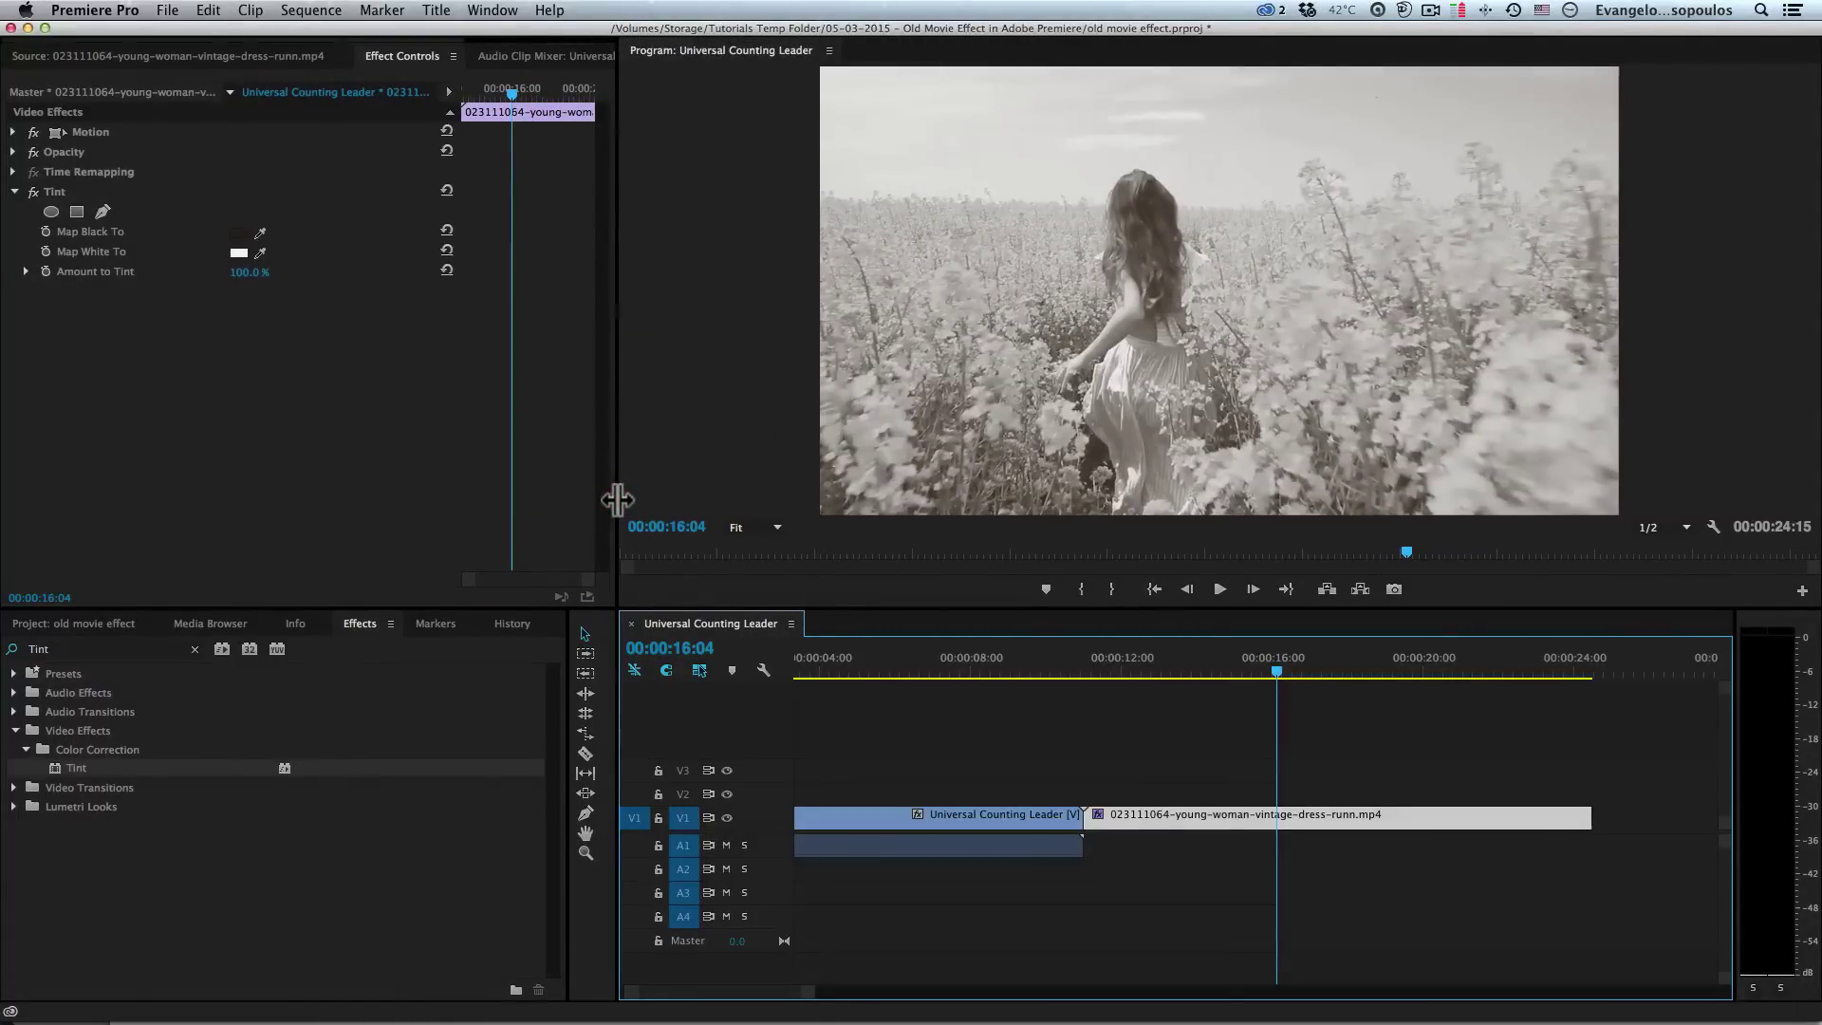
pyautogui.moveTo(1097, 664); pyautogui.dragTo(1170, 668)
pyautogui.click(1202, 663)
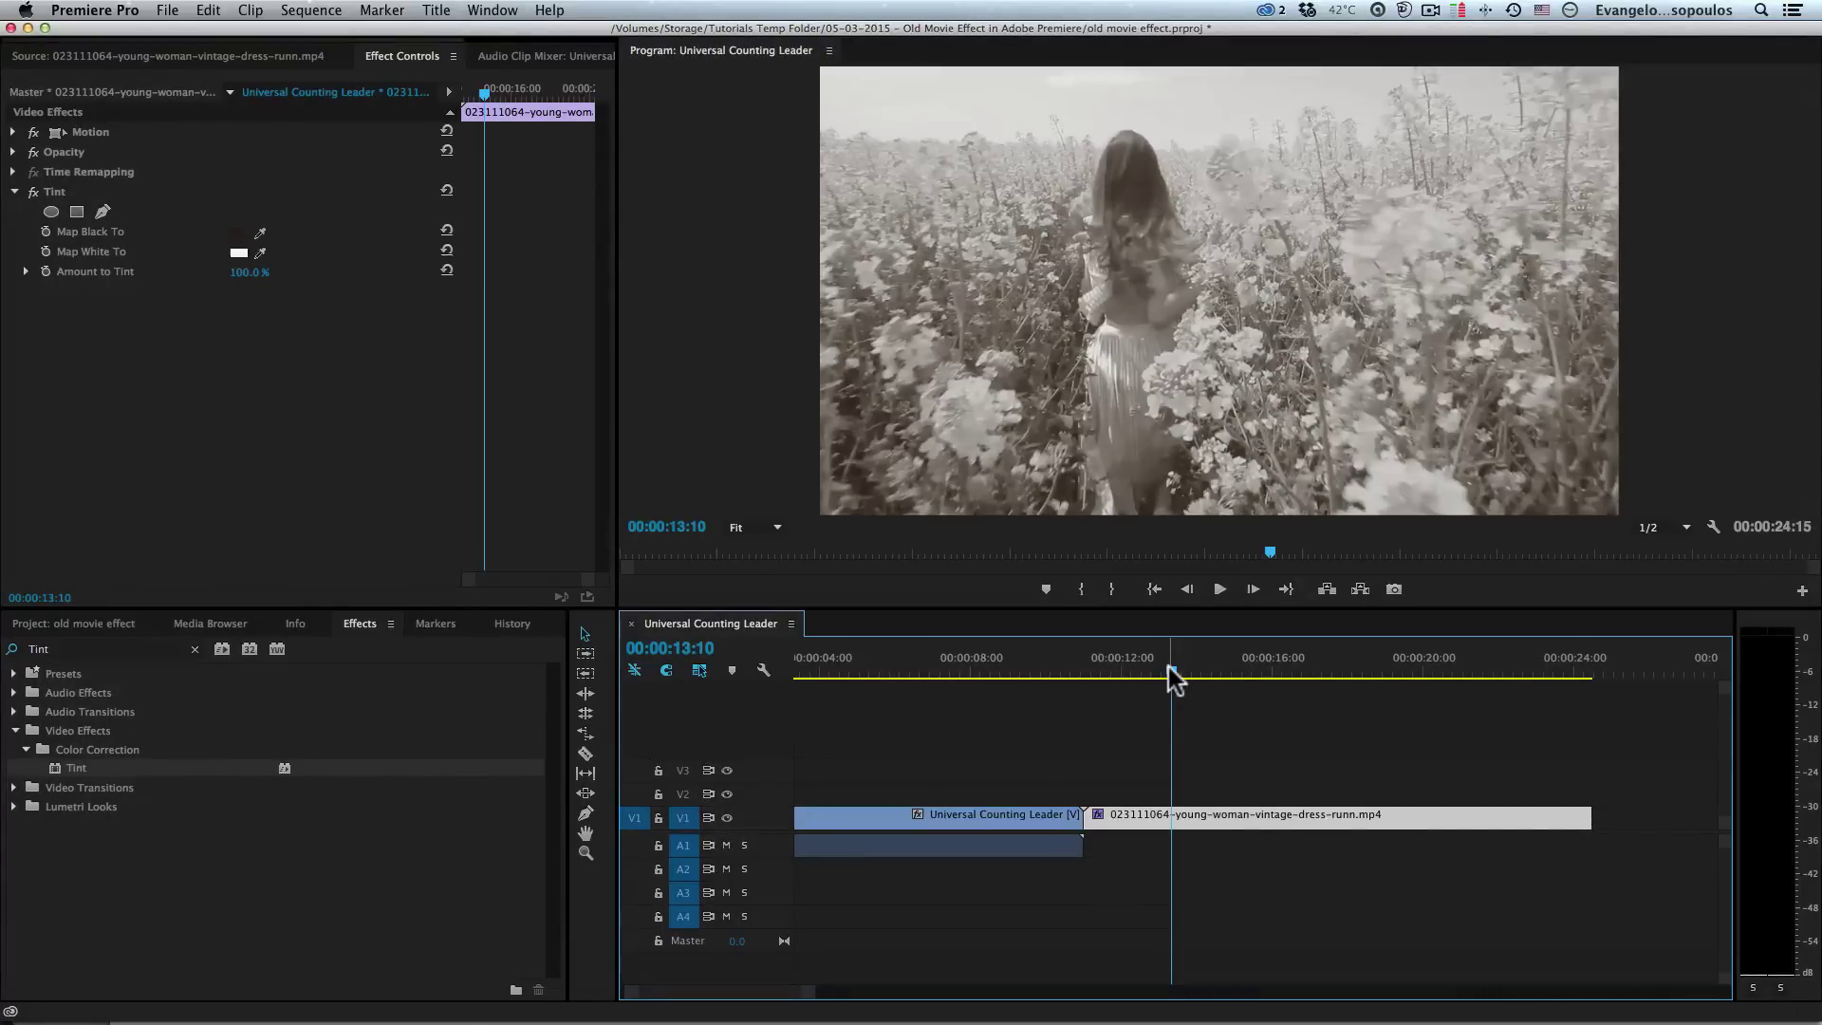
pyautogui.click(1153, 669)
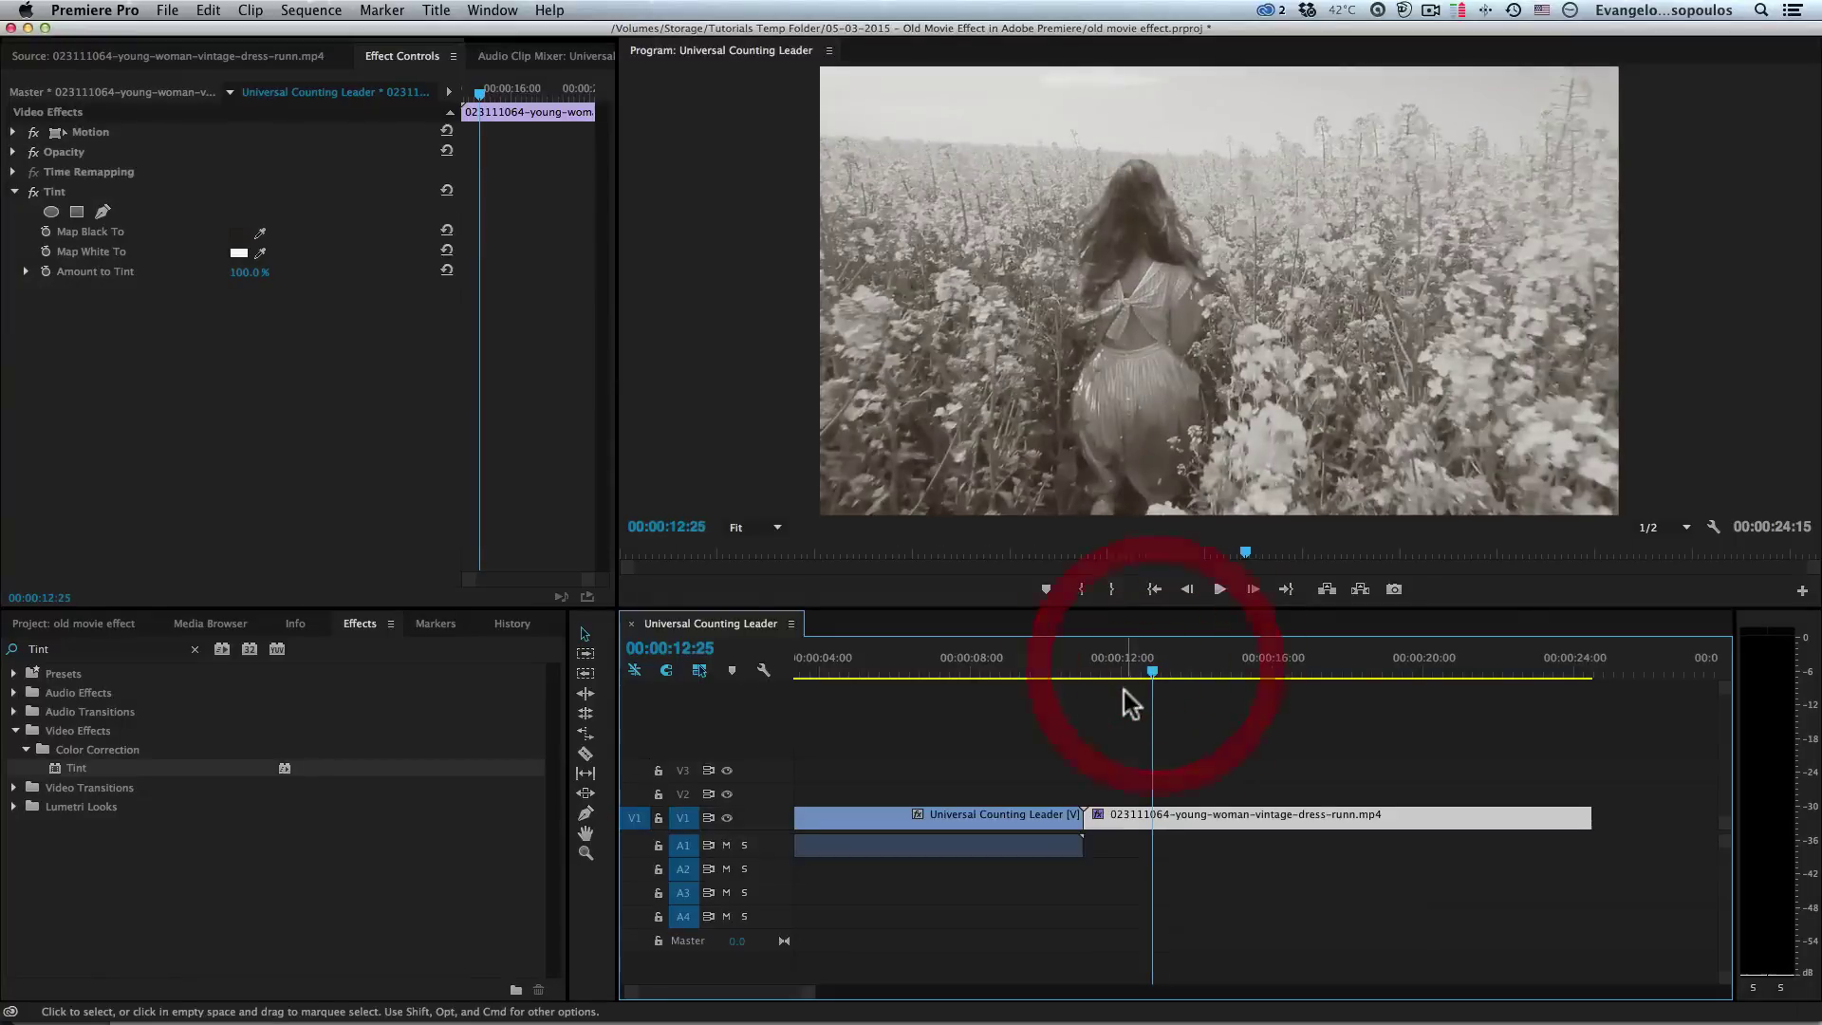
pyautogui.click(1124, 744)
pyautogui.click(1129, 818)
pyautogui.click(1120, 816)
pyautogui.click(1130, 813)
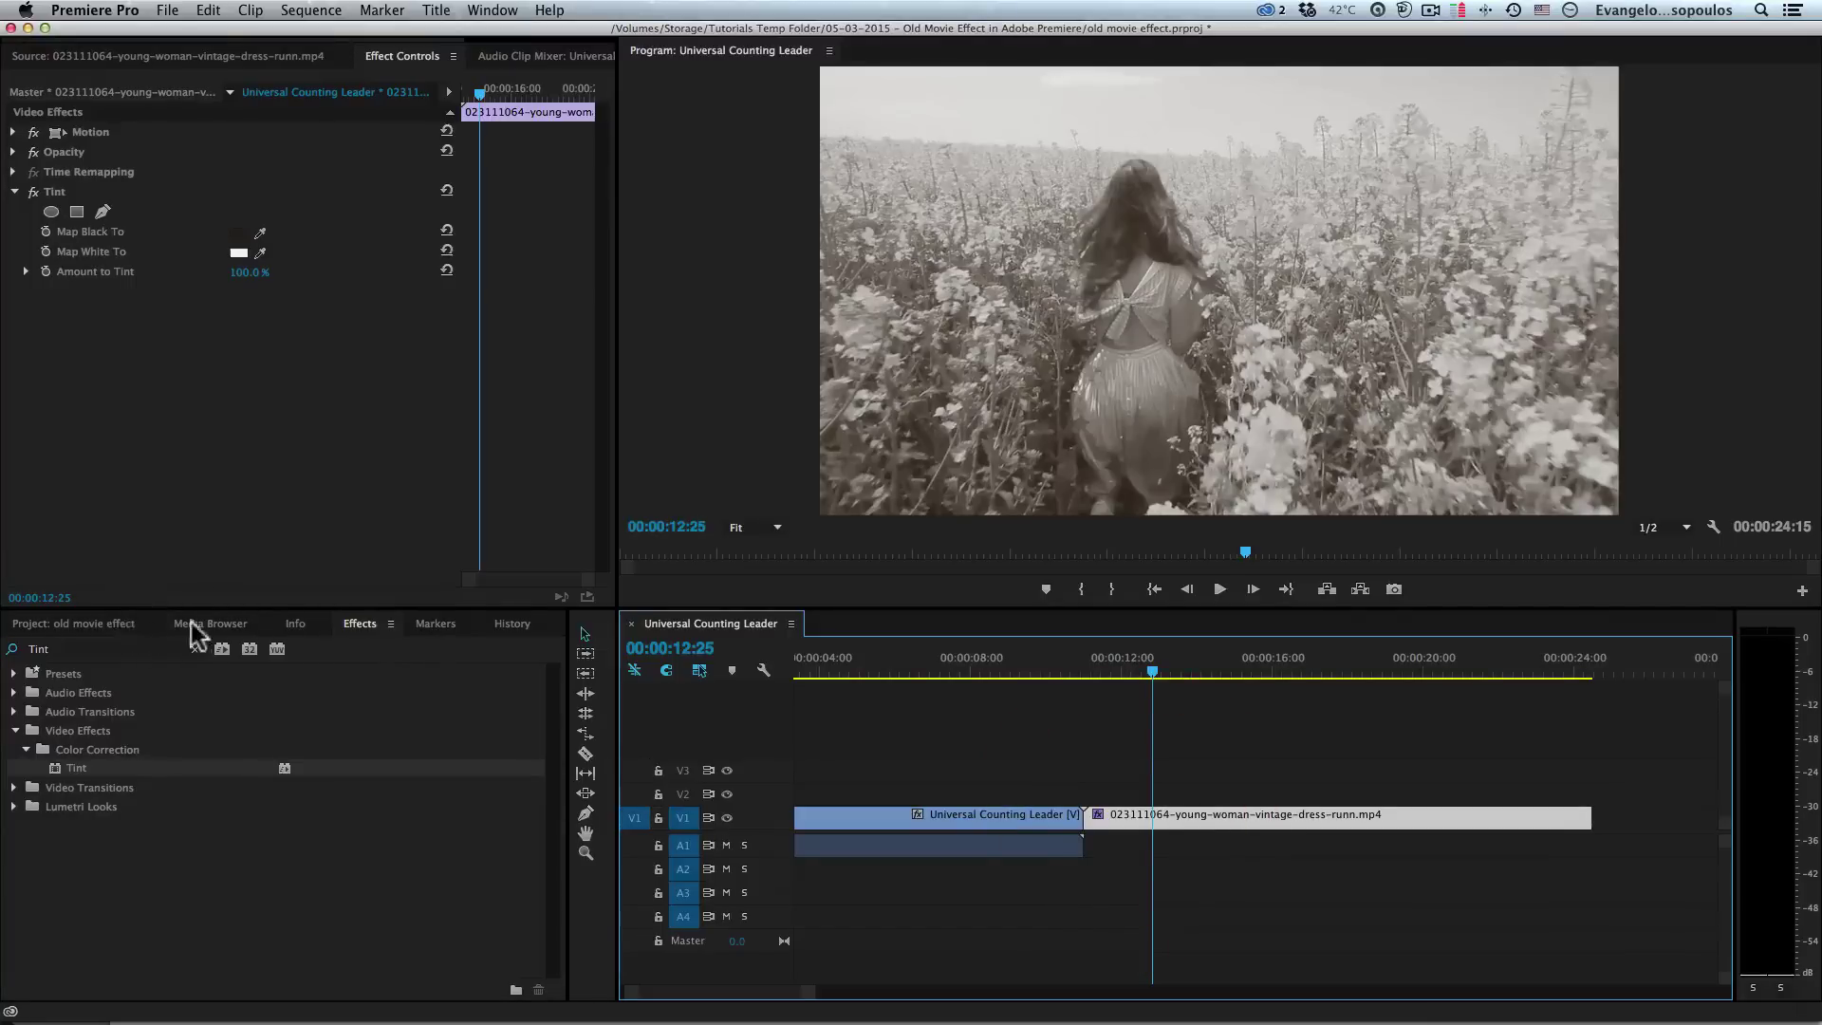
# - Review the young woman clip's Interpret Footage settings in the project and accept the assumed frame rate of 32.50 fps
pyautogui.click(112, 623)
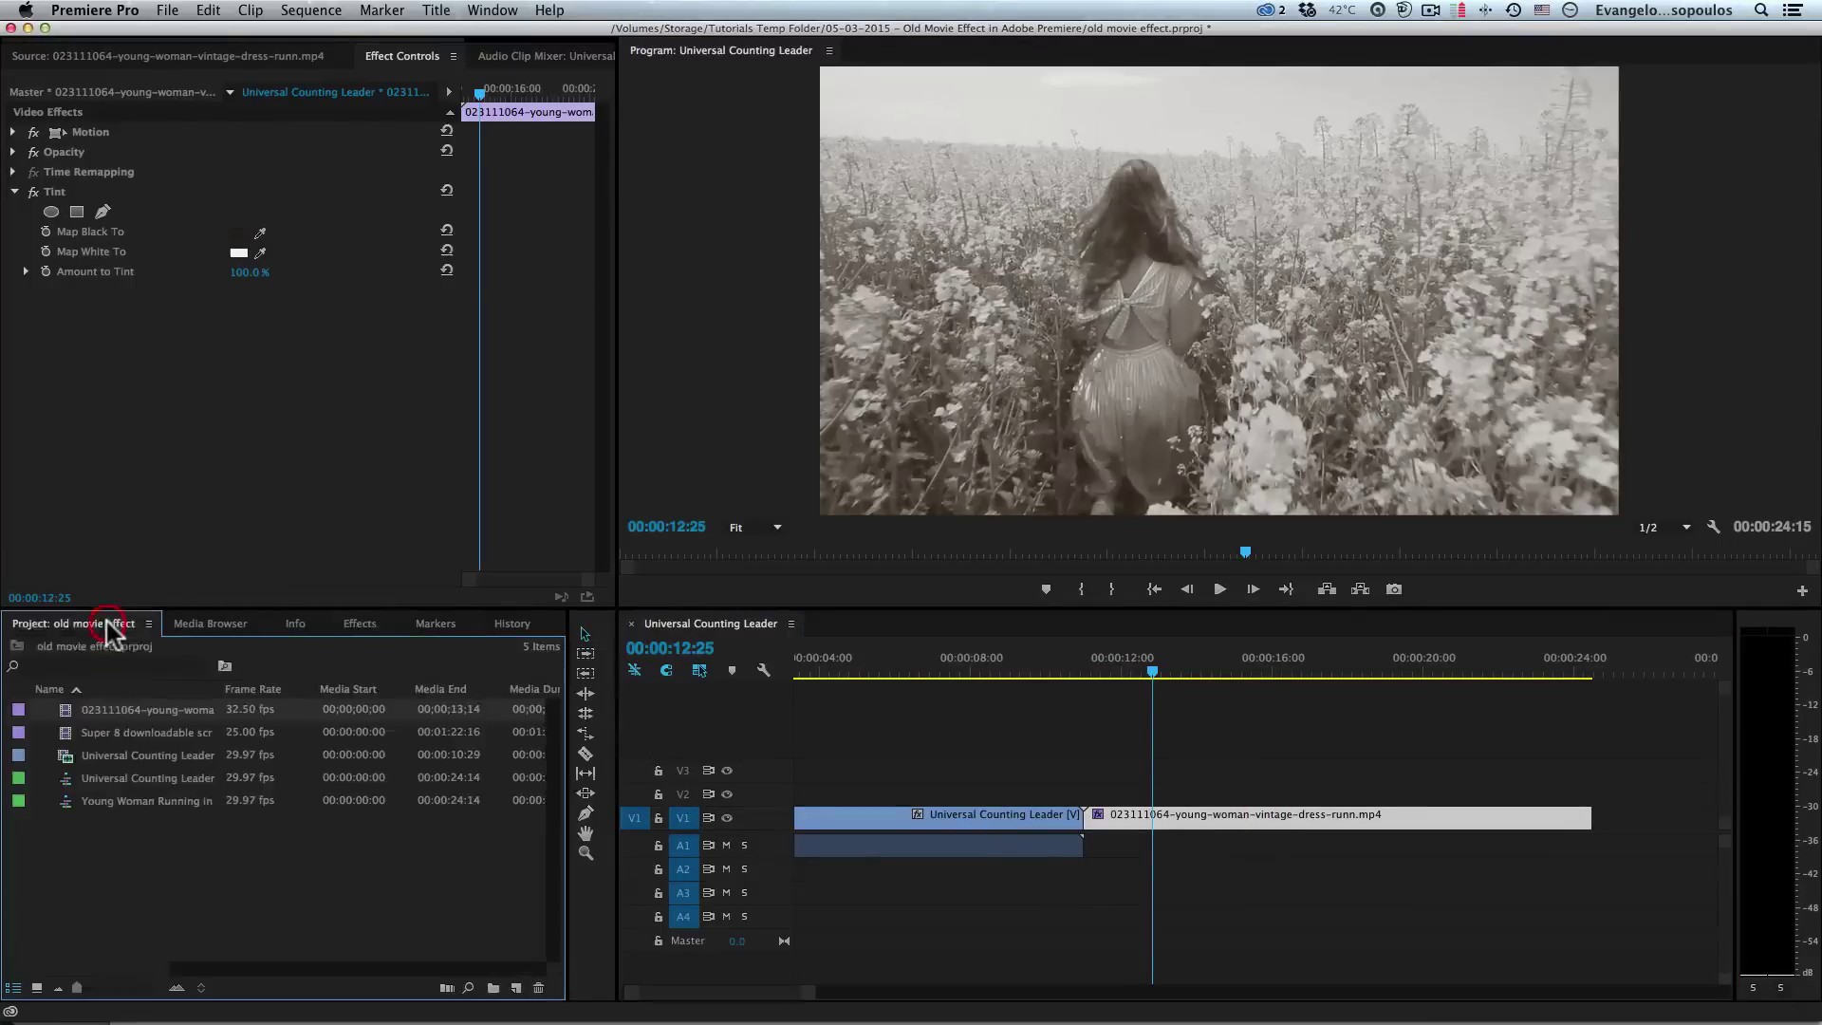
pyautogui.click(144, 710)
pyautogui.click(70, 723)
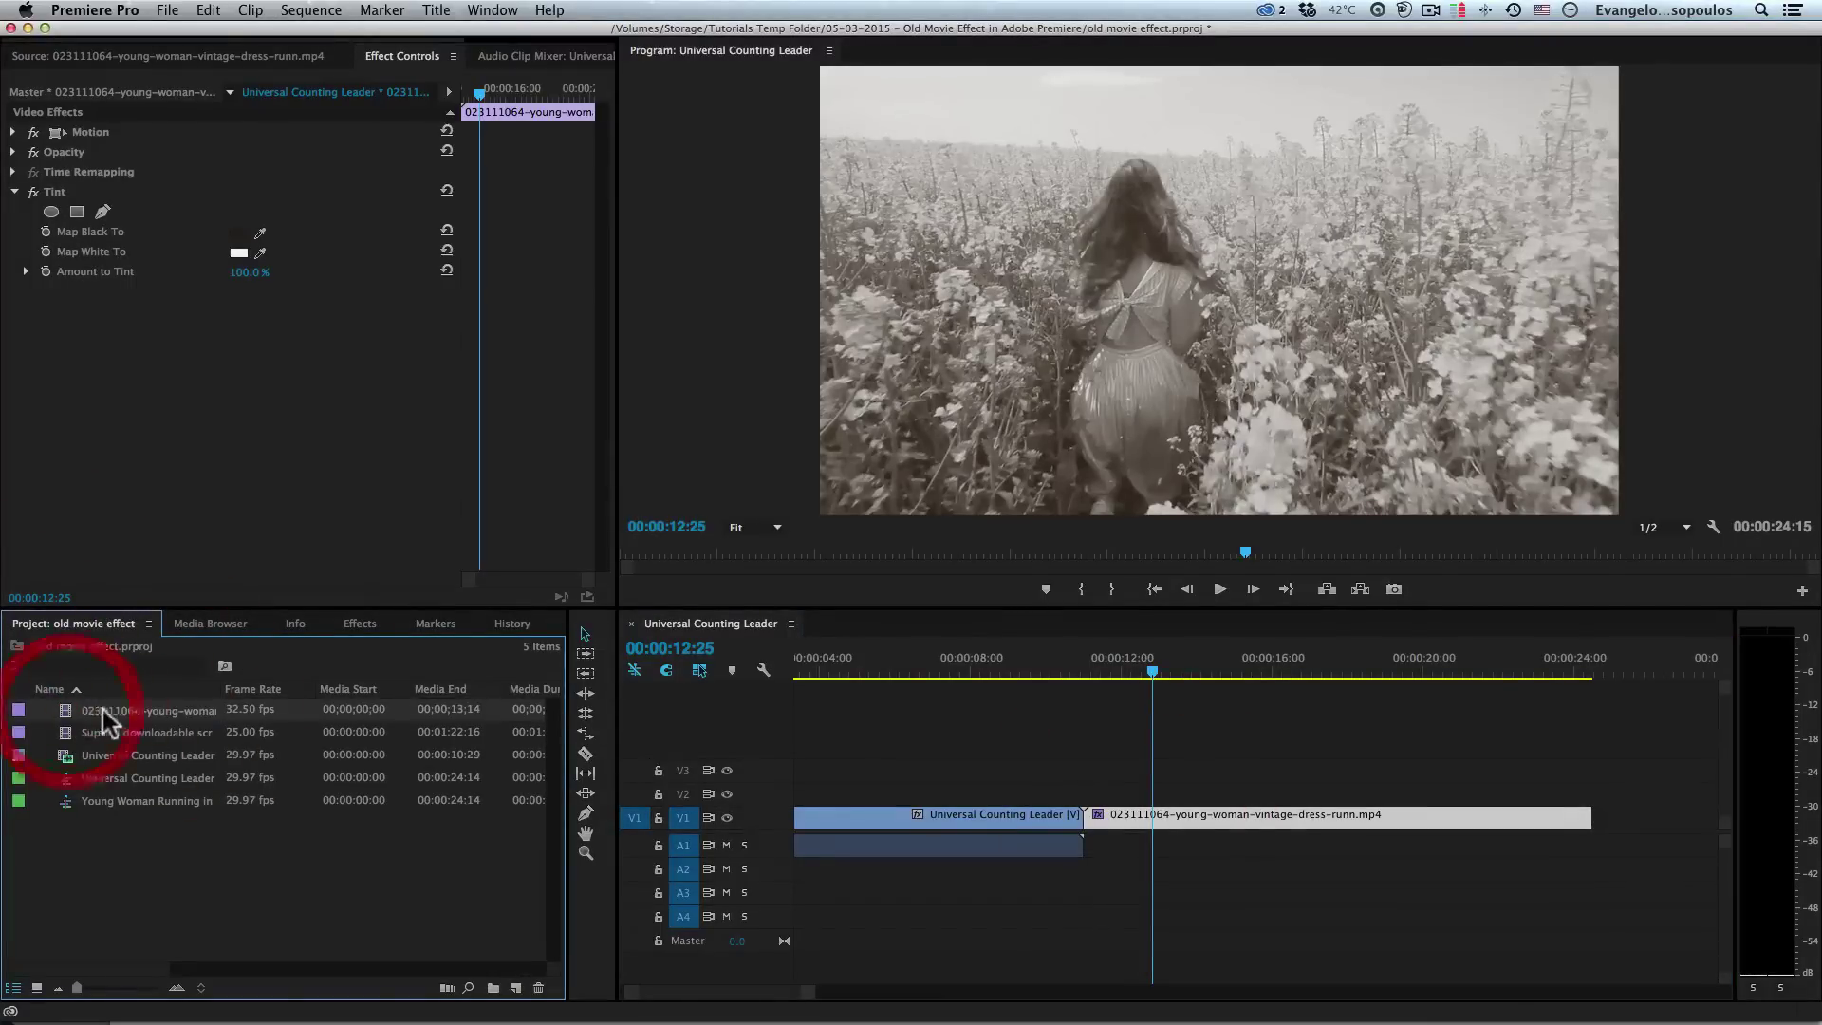
pyautogui.click(107, 710)
pyautogui.click(146, 711)
pyautogui.click(152, 737)
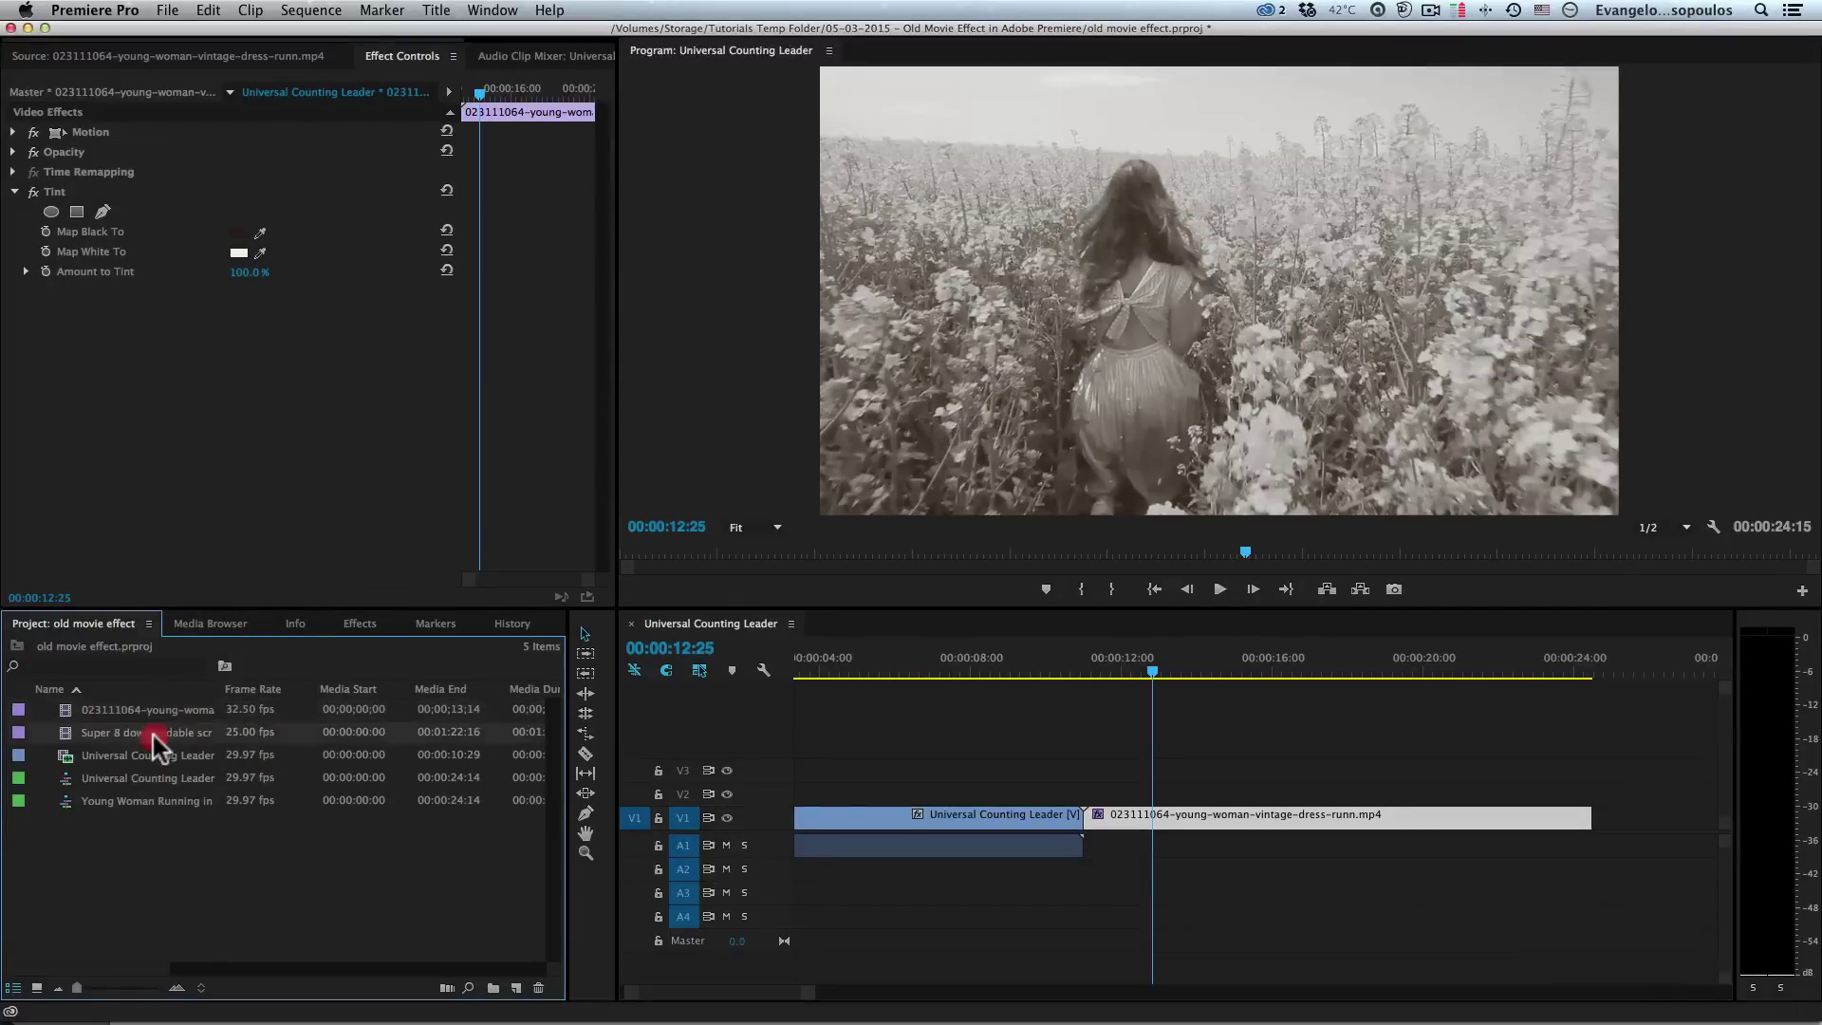
pyautogui.rightClick(167, 713)
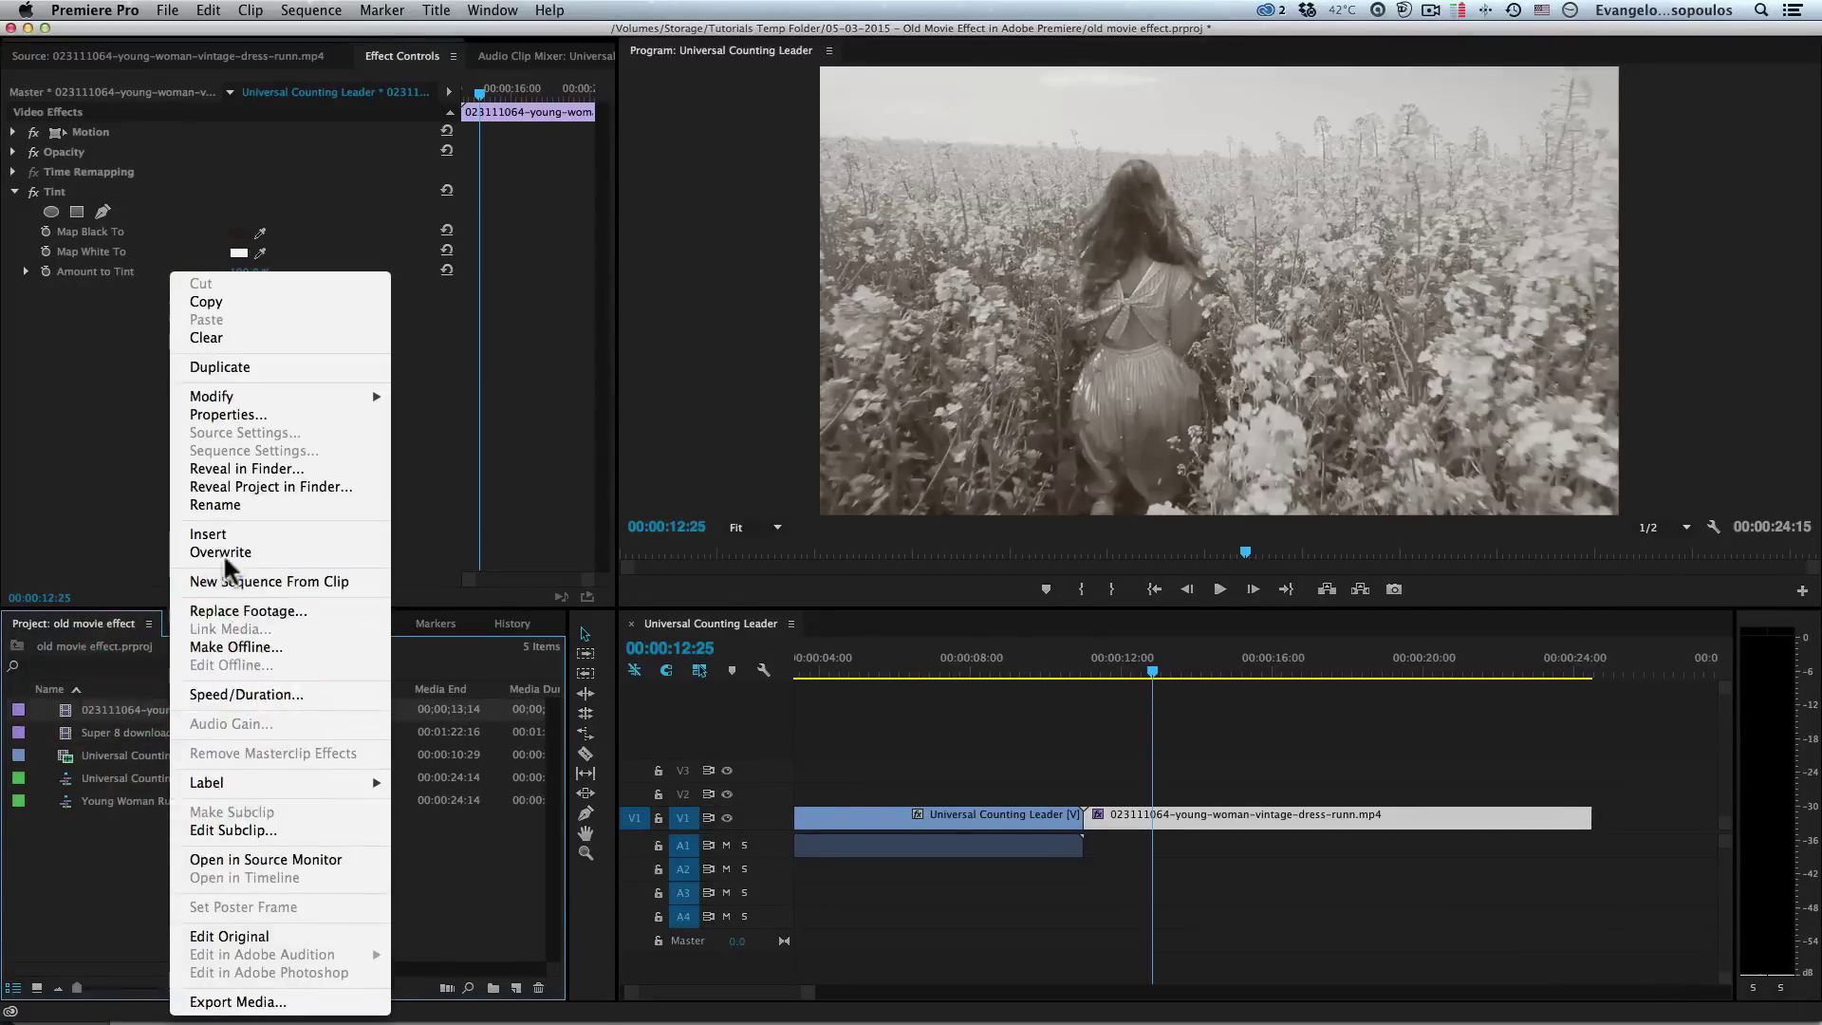
pyautogui.moveTo(276, 396)
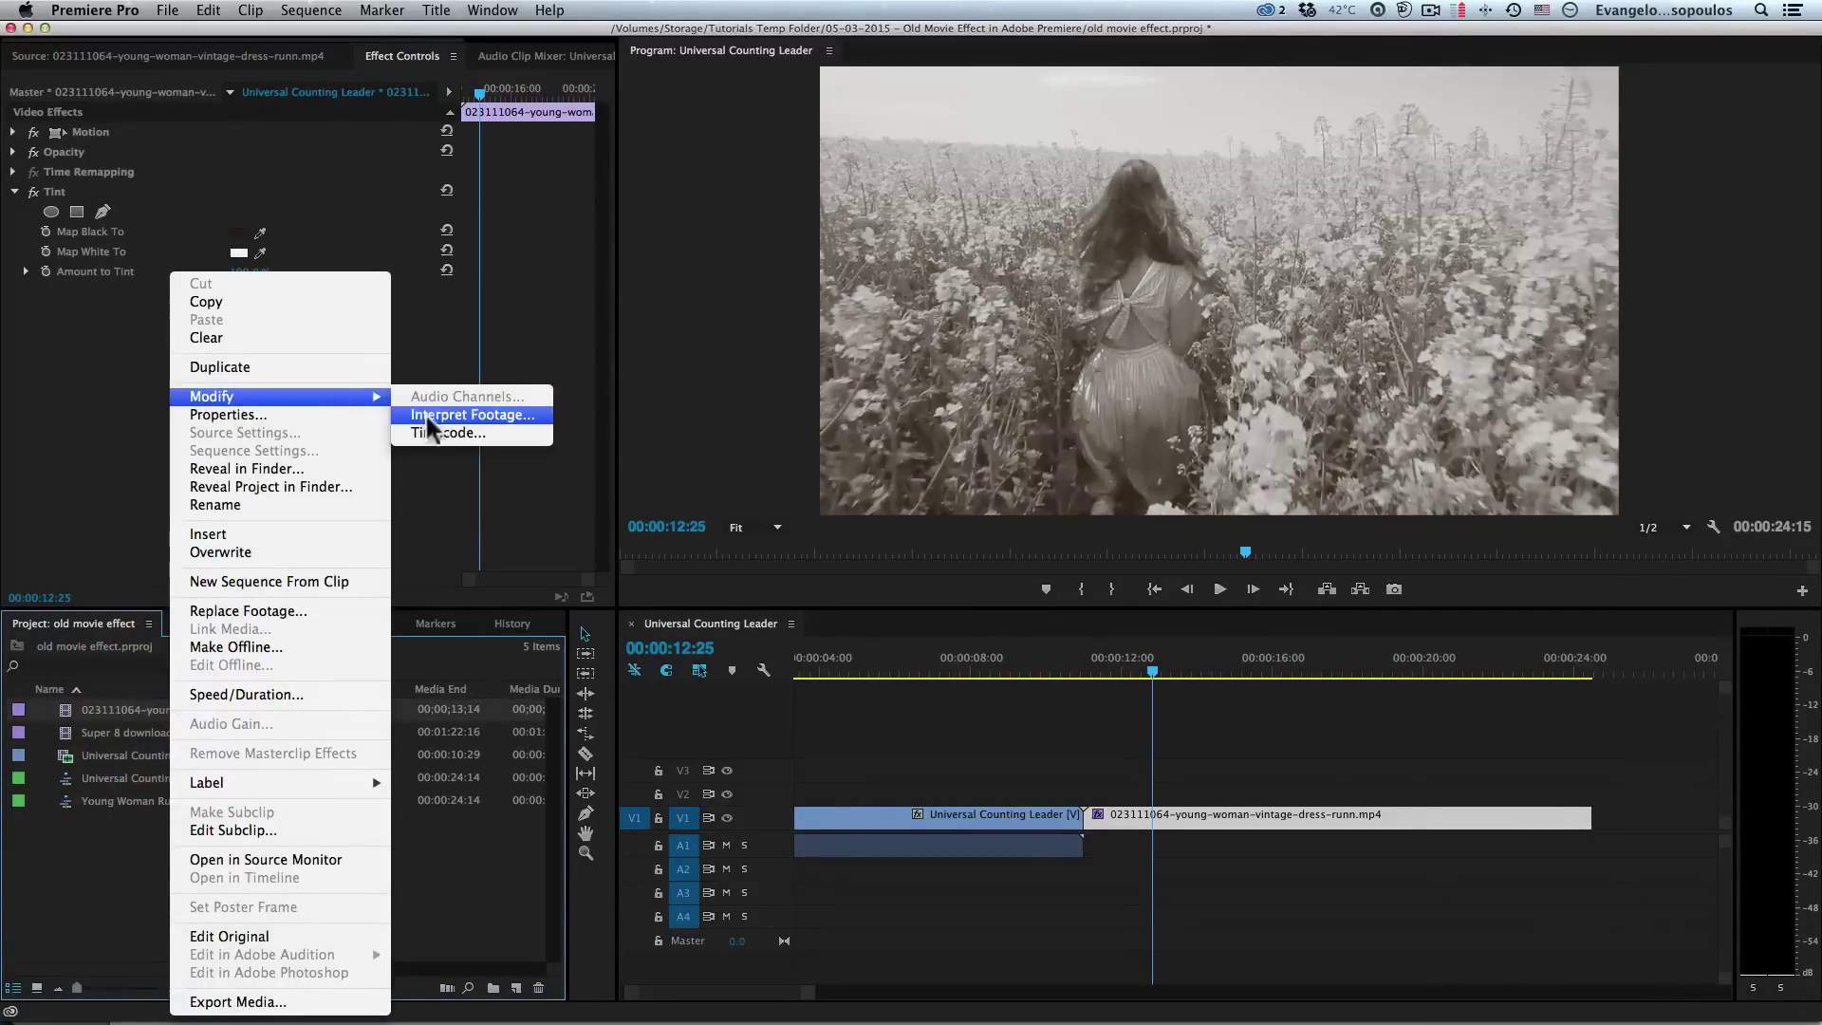
pyautogui.click(531, 420)
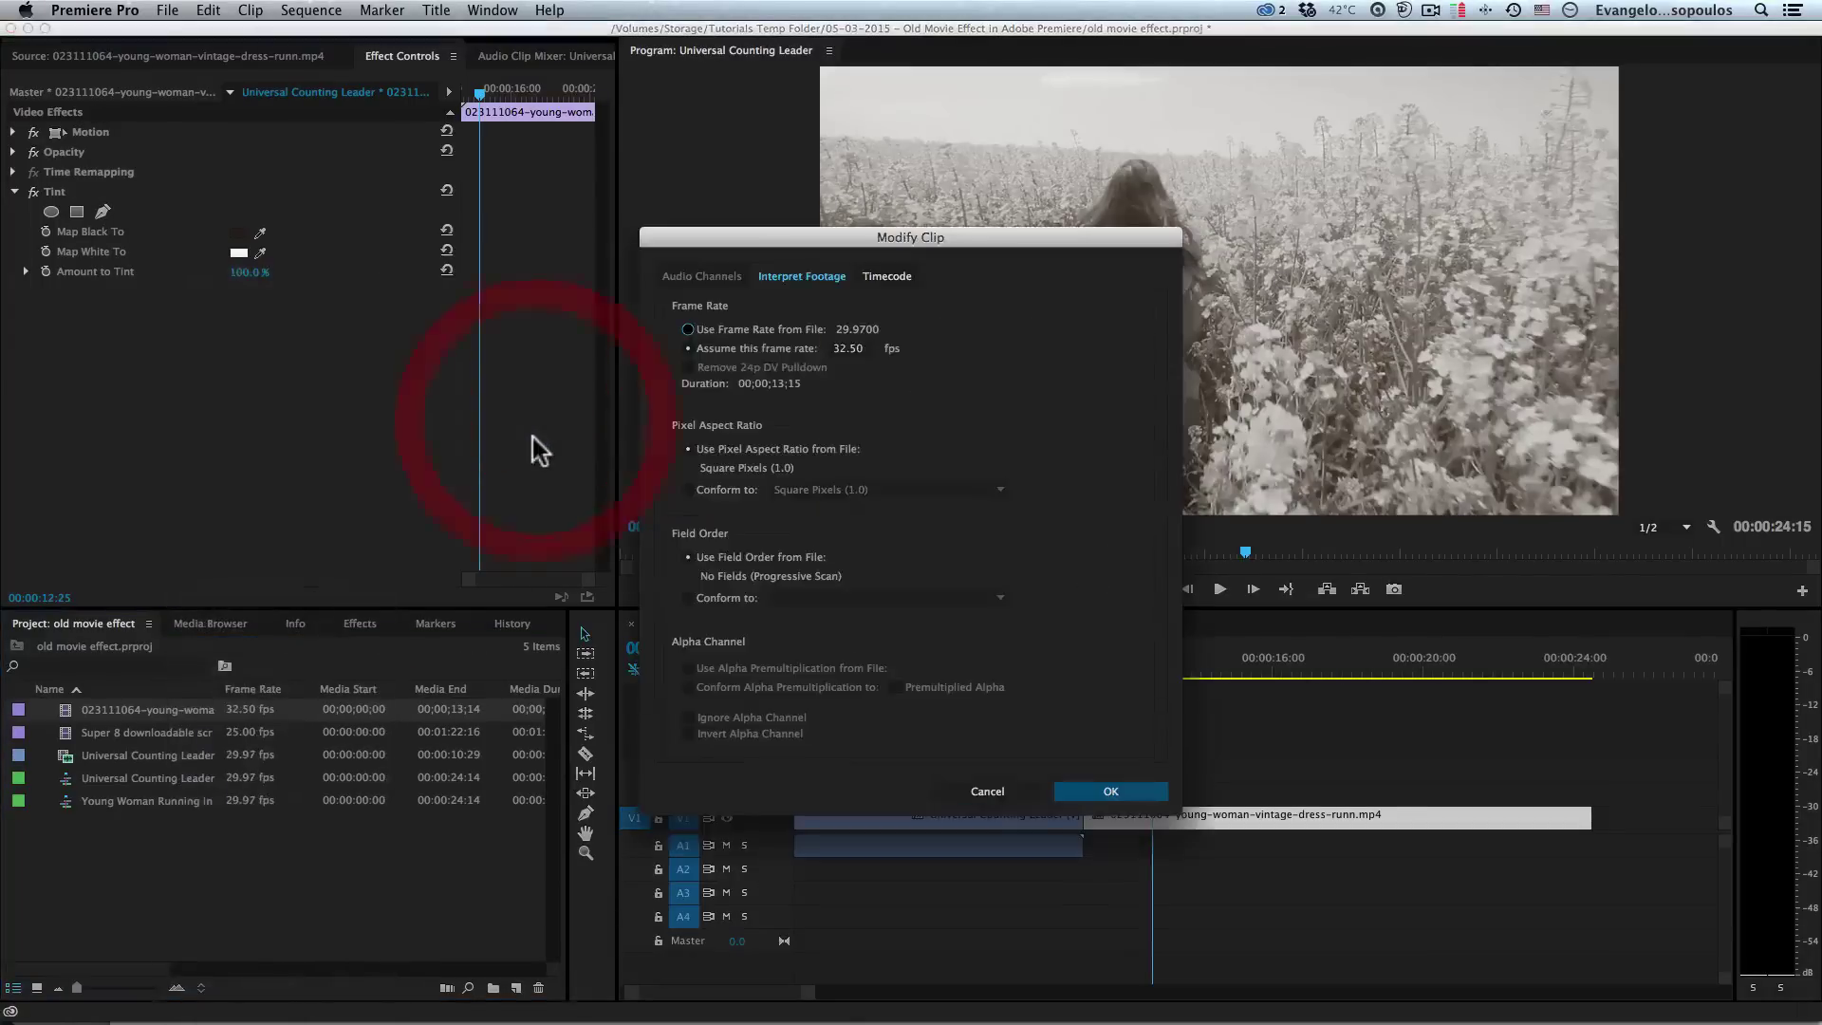
pyautogui.click(730, 349)
pyautogui.click(847, 349)
pyautogui.click(1095, 794)
# - Play the young woman clip from near its start to check its motion speed
pyautogui.click(1147, 671)
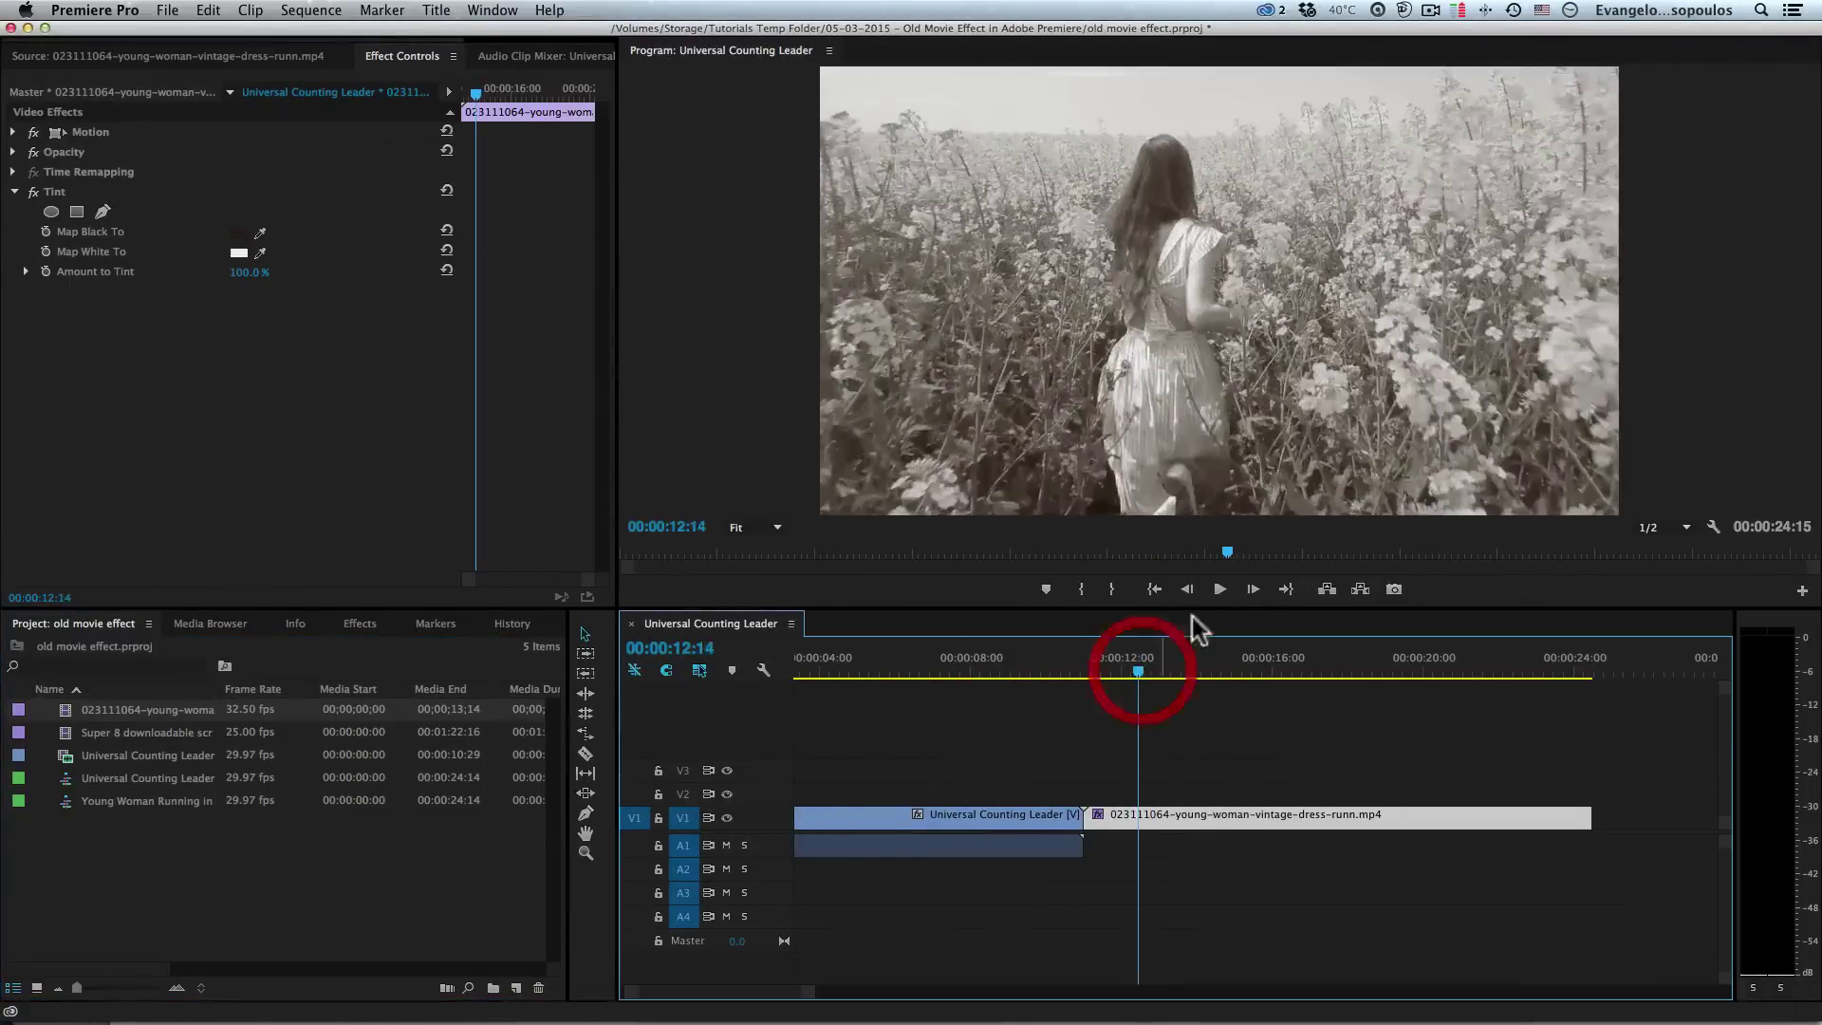
pyautogui.click(1221, 590)
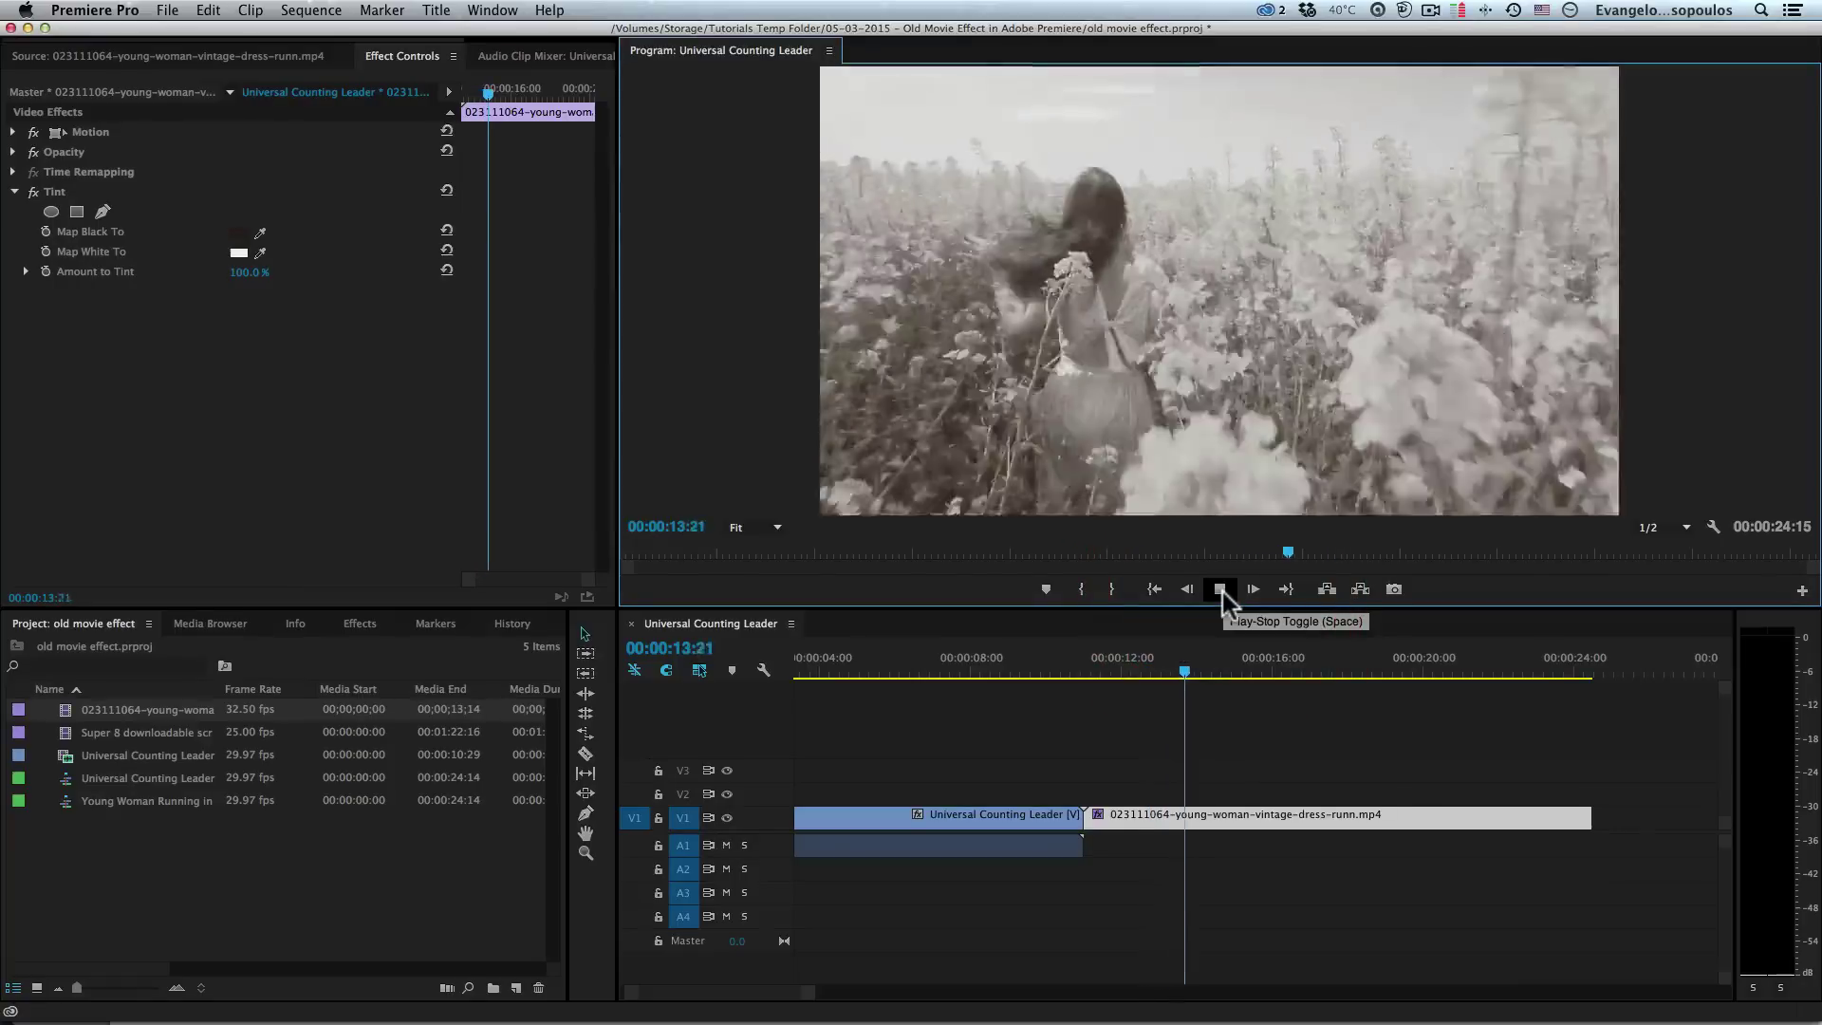
pyautogui.click(1221, 589)
# - Try interpreting the young woman footage at an assumed frame rate of 40 fps
pyautogui.rightClick(83, 709)
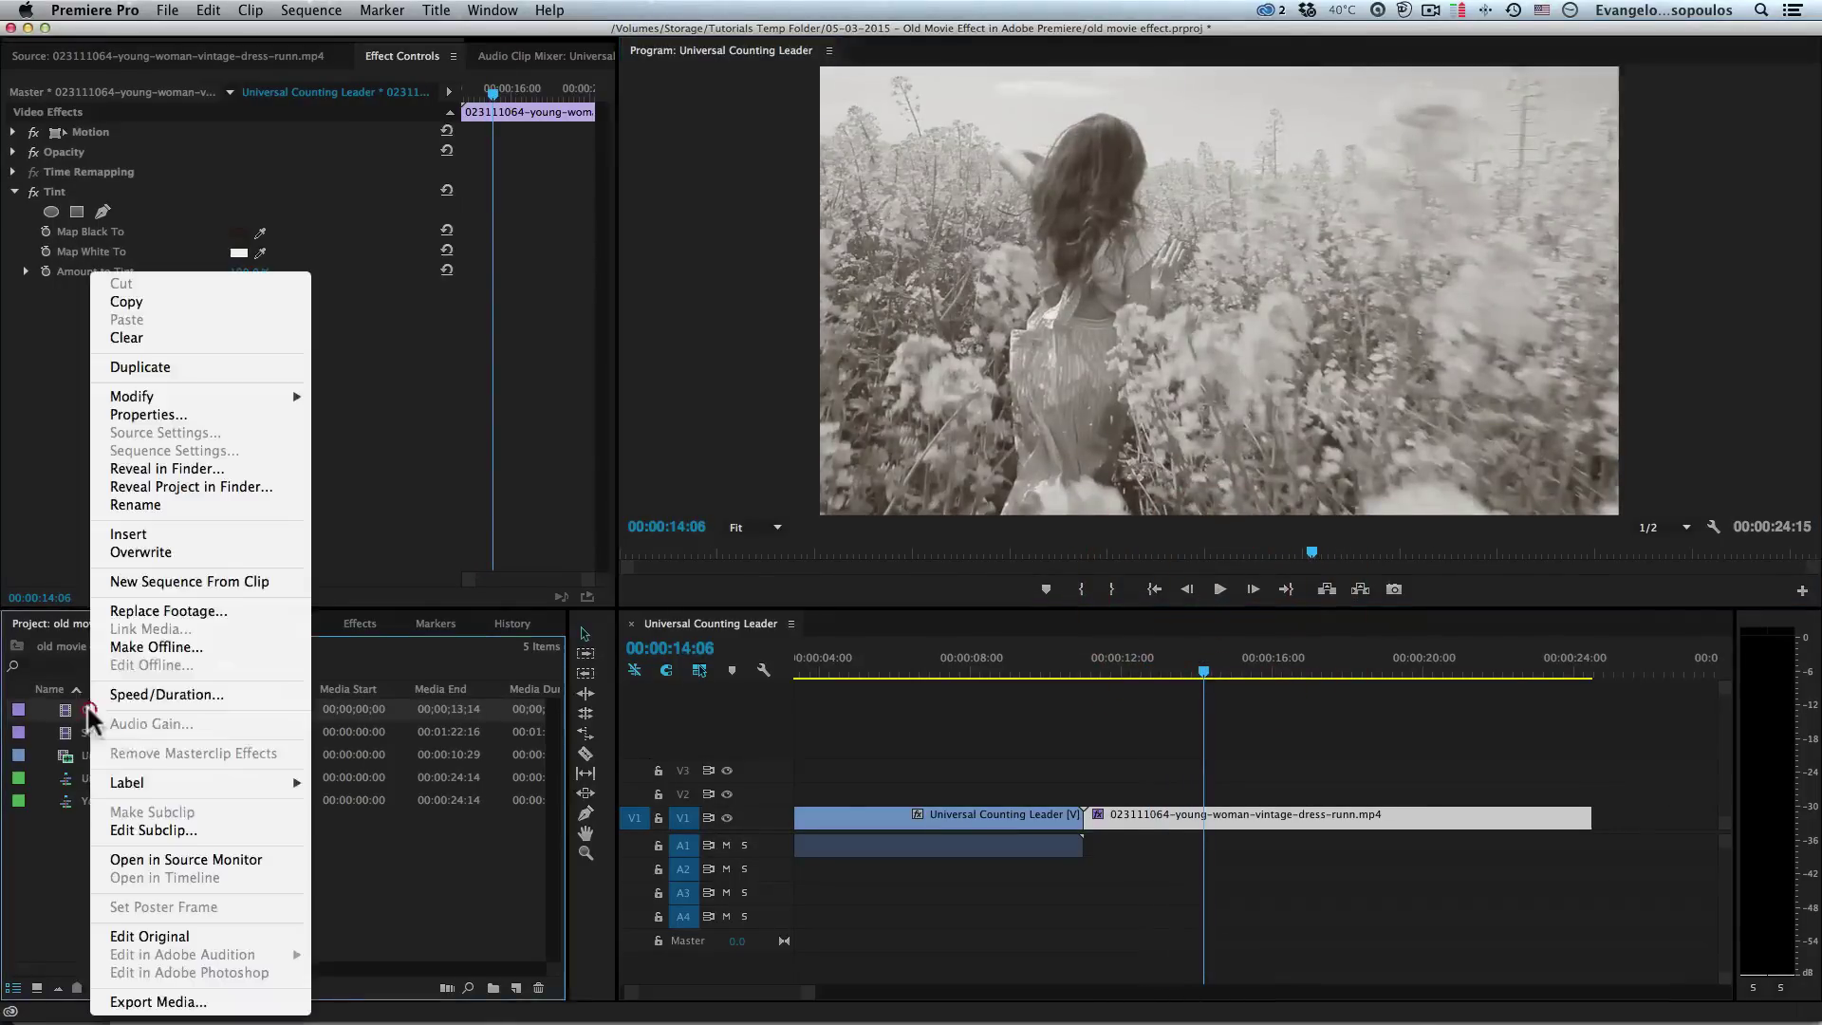
pyautogui.moveTo(190, 396)
pyautogui.click(376, 418)
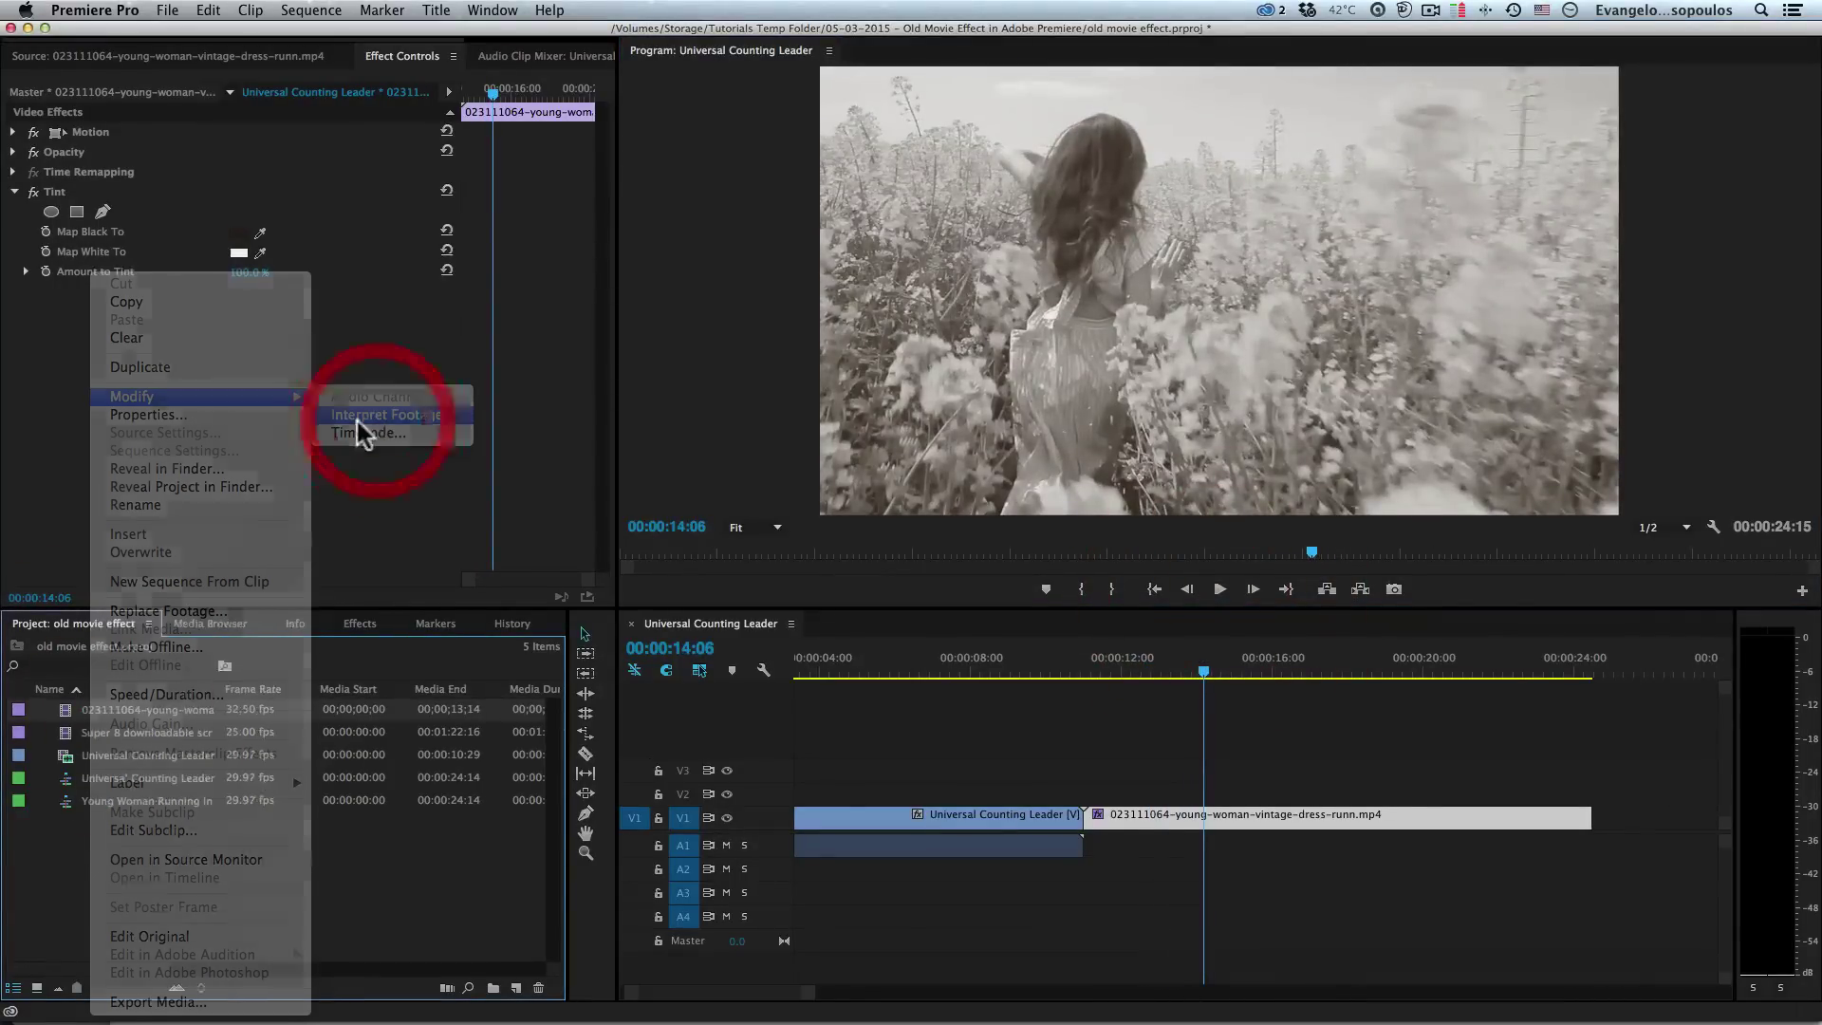
pyautogui.click(801, 348)
pyautogui.write('40')
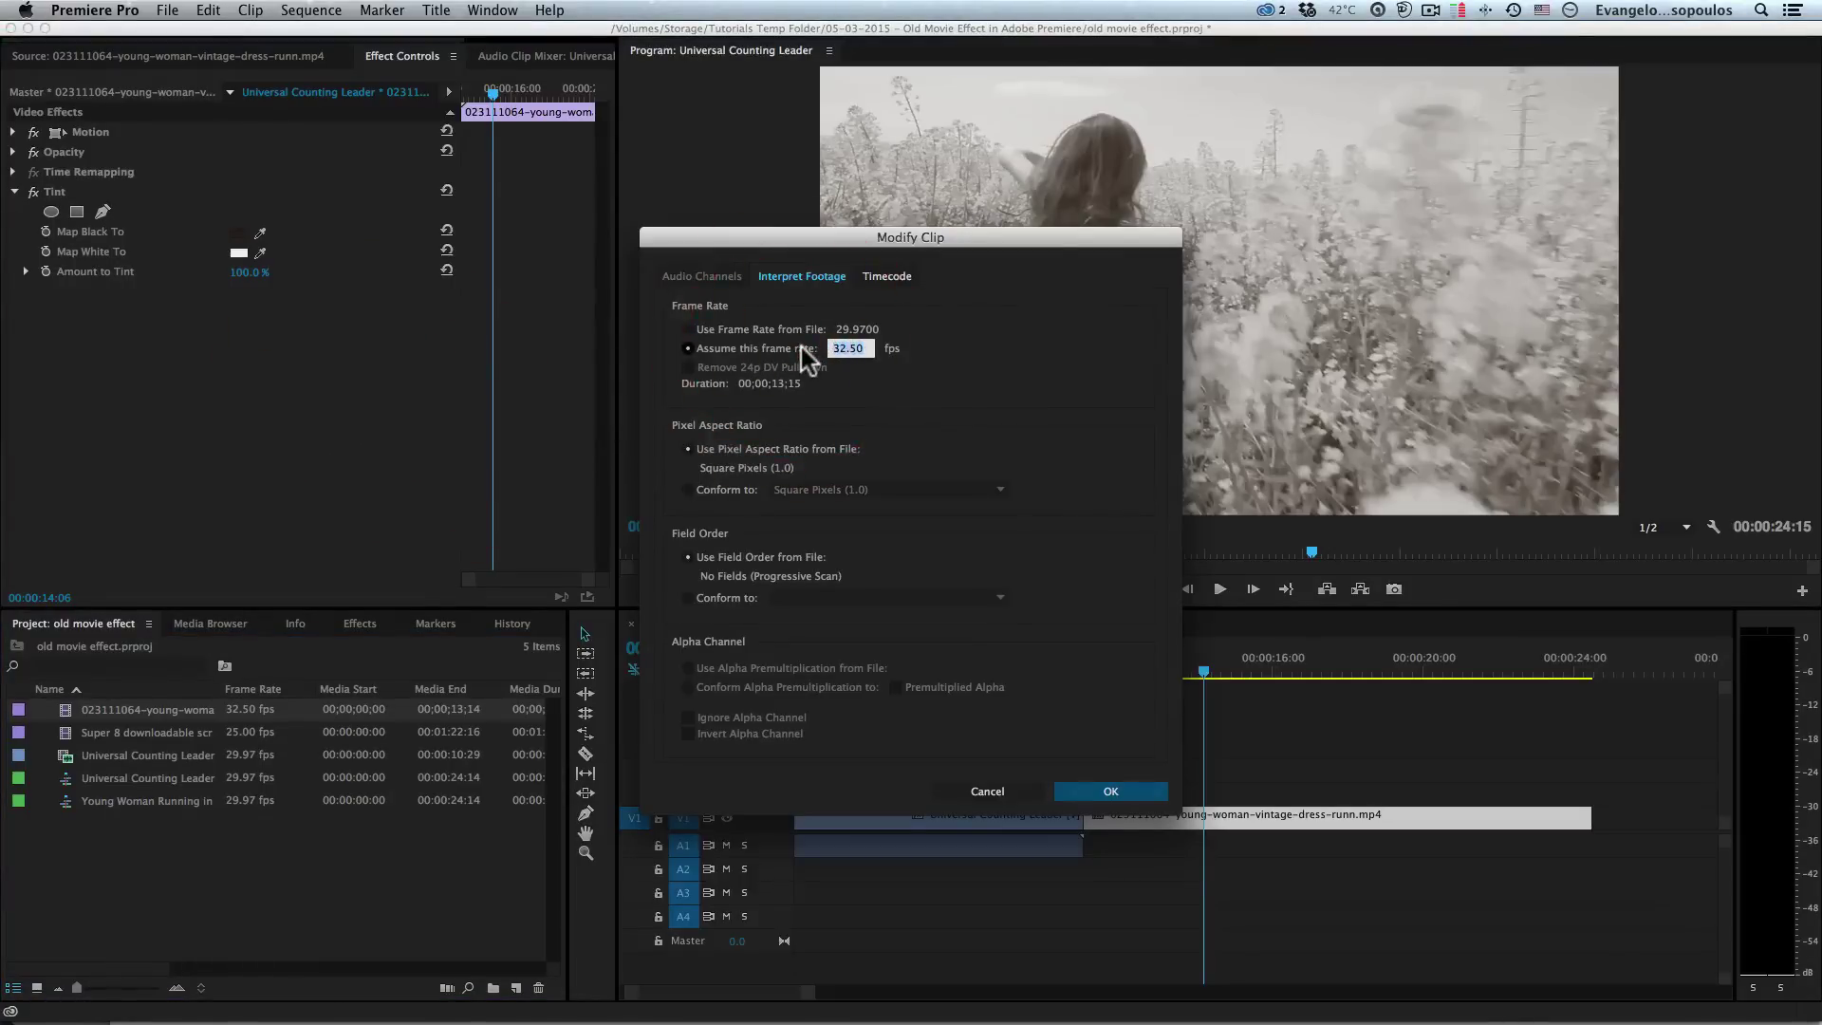
pyautogui.press('Return')
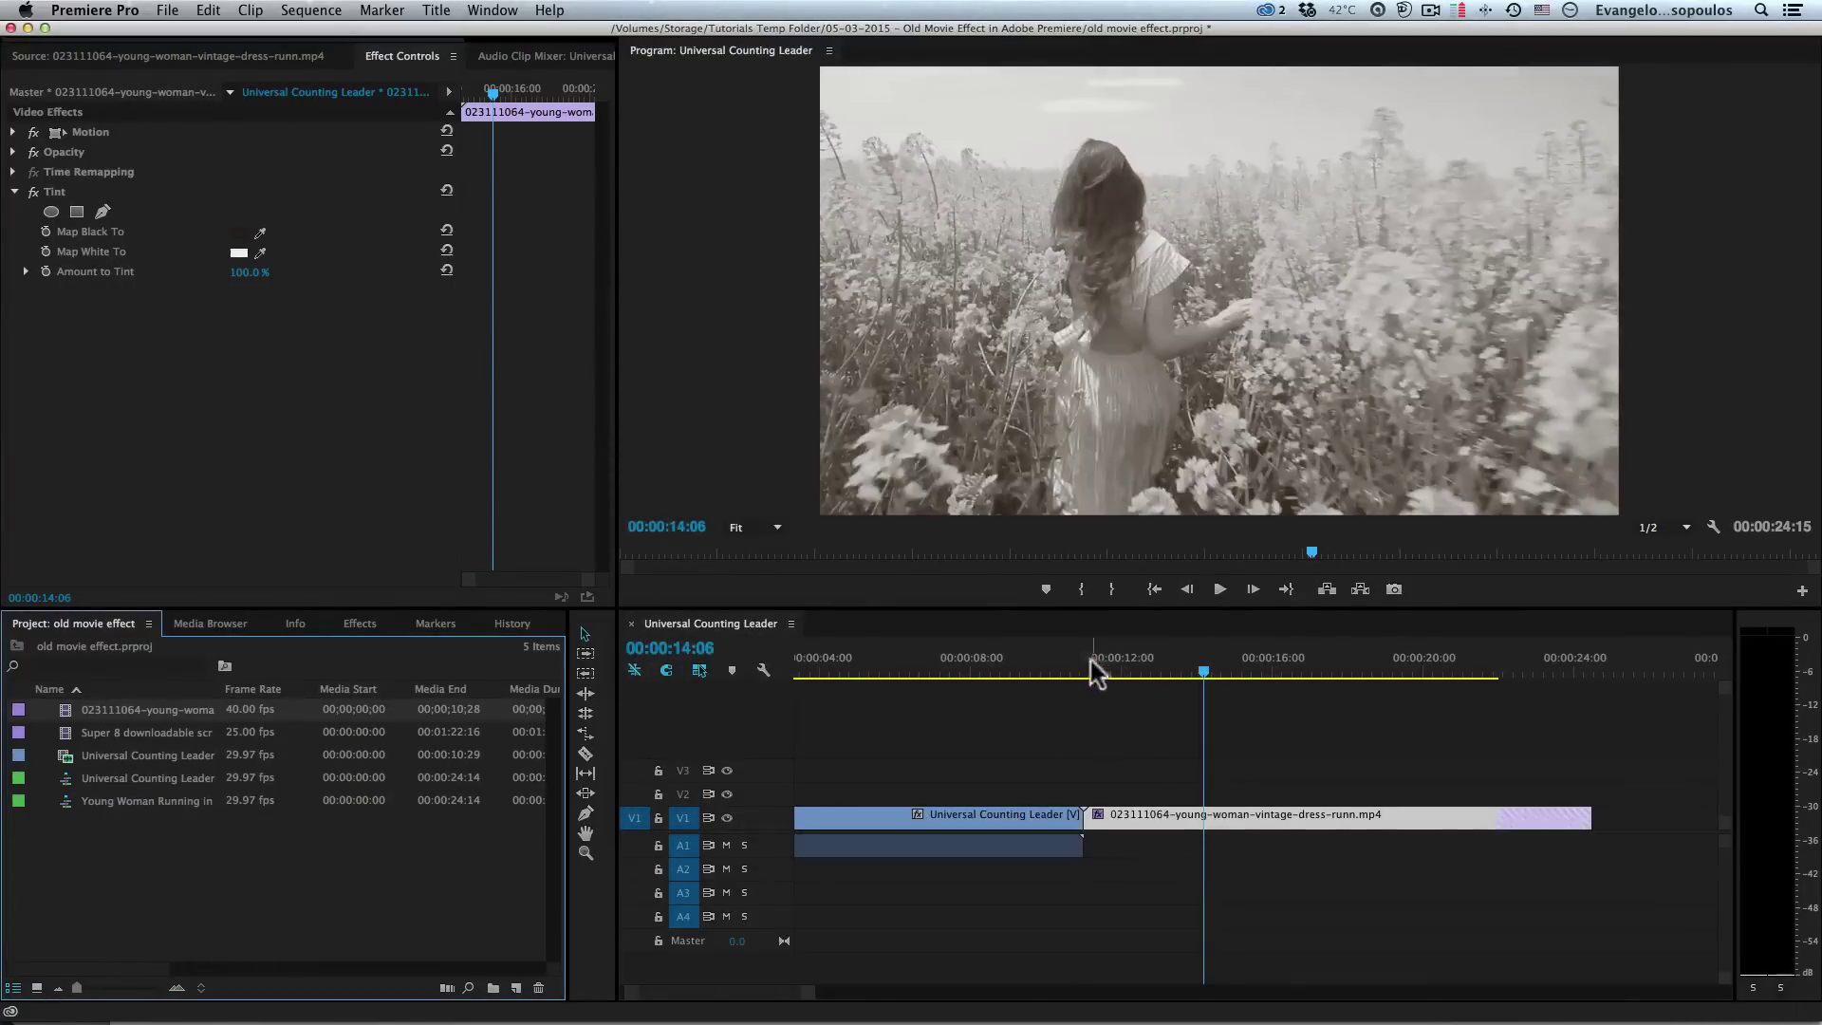
# - Play the sequence across the young woman clip to check its speed at 40 fps
pyautogui.click(1025, 671)
pyautogui.click(1219, 588)
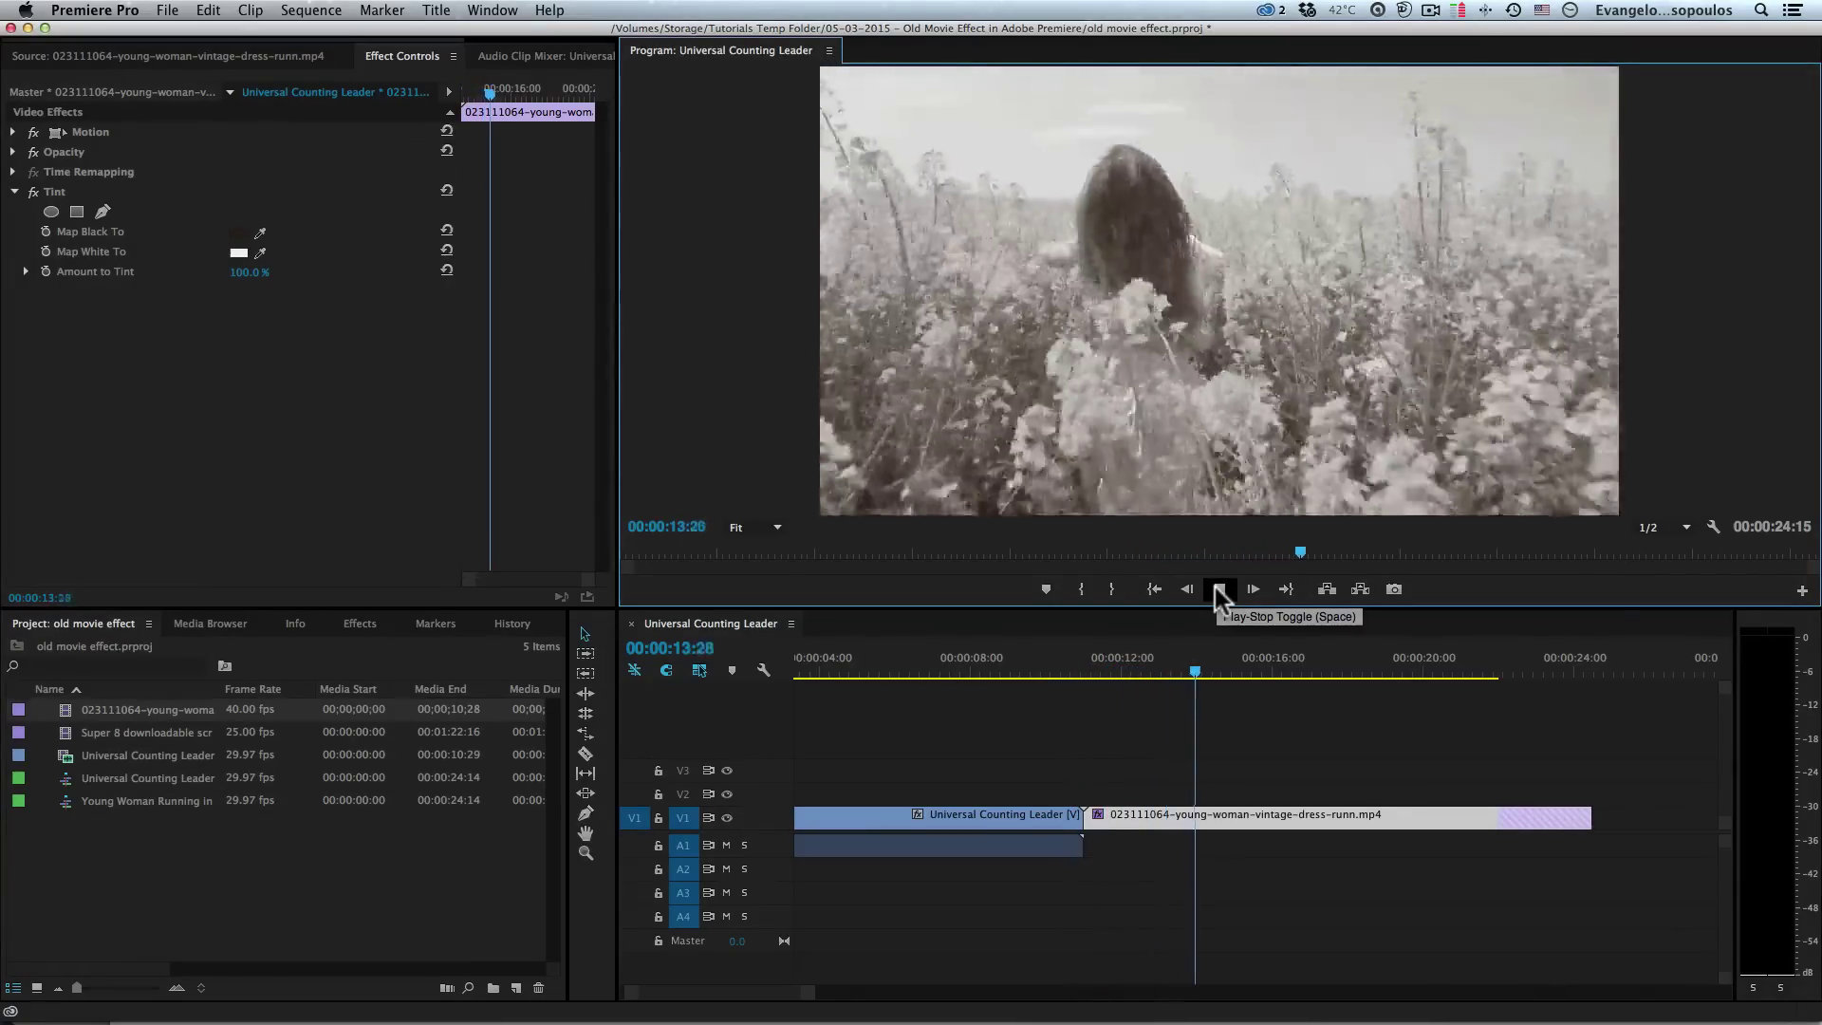
pyautogui.click(1218, 588)
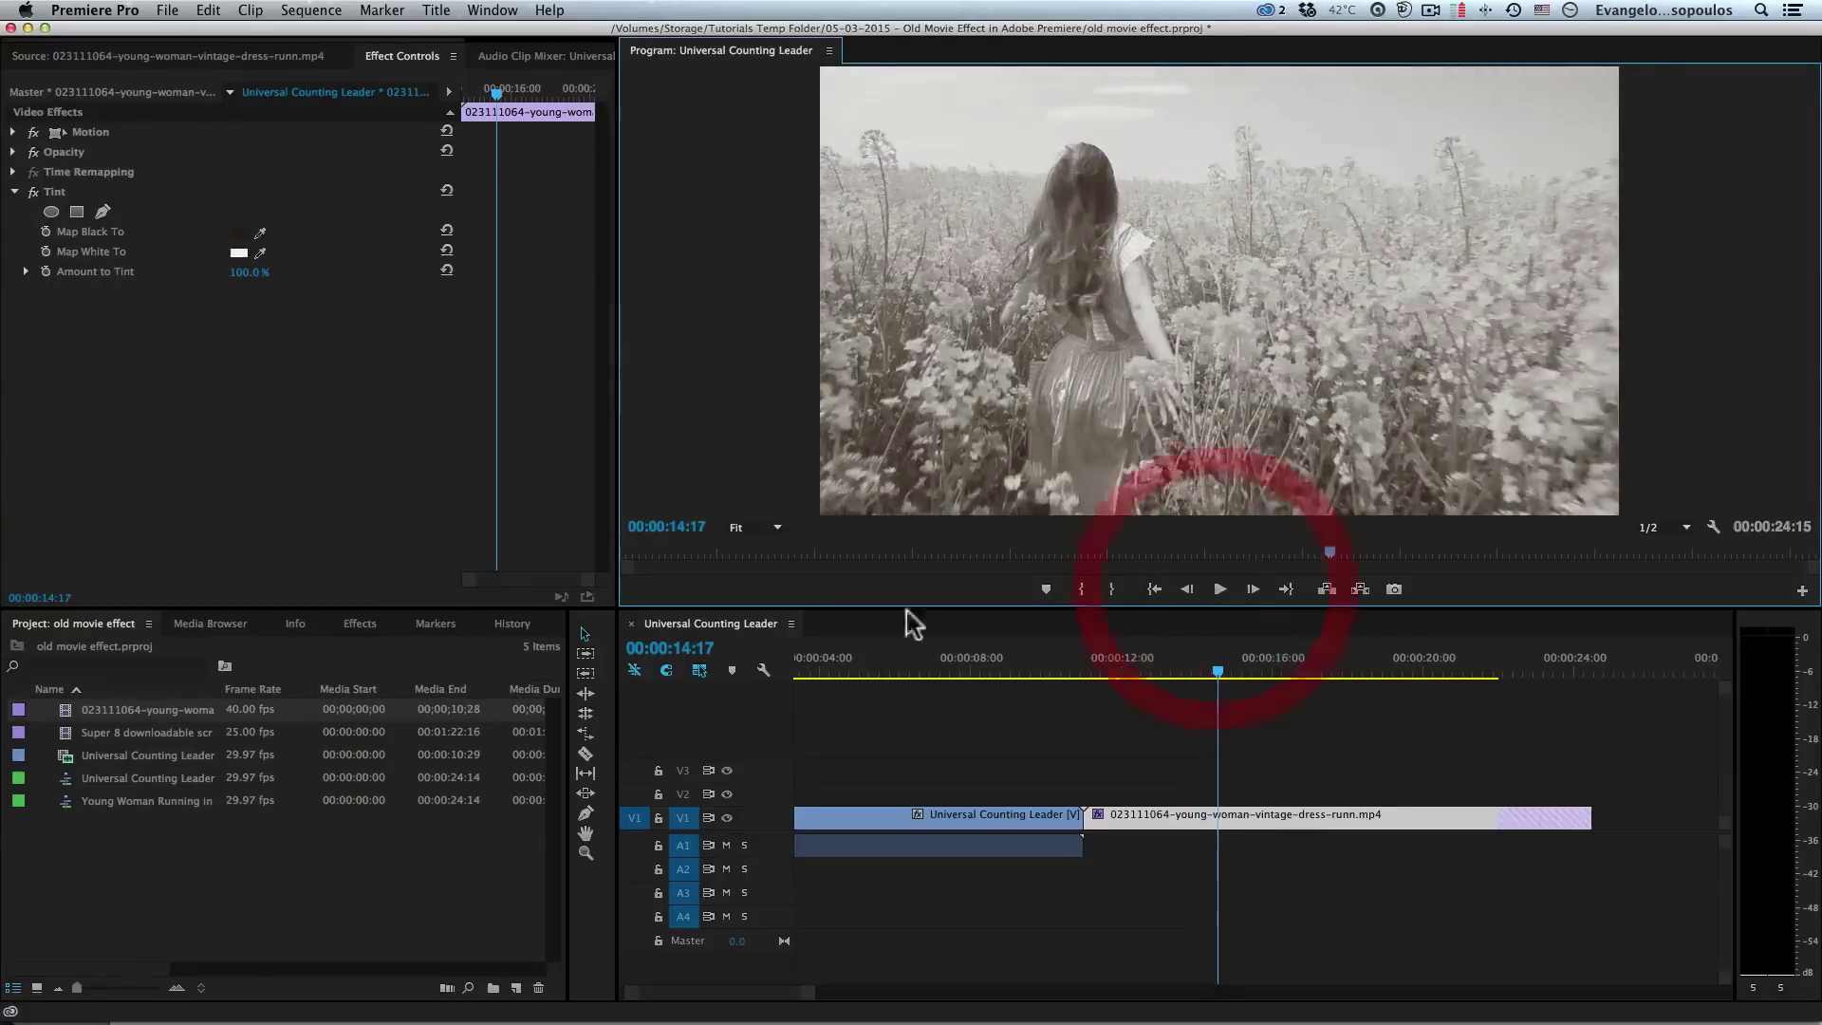
# - Set the young woman footage's assumed frame rate to 15 fps in Interpret Footage
pyautogui.rightClick(116, 719)
pyautogui.moveTo(204, 397)
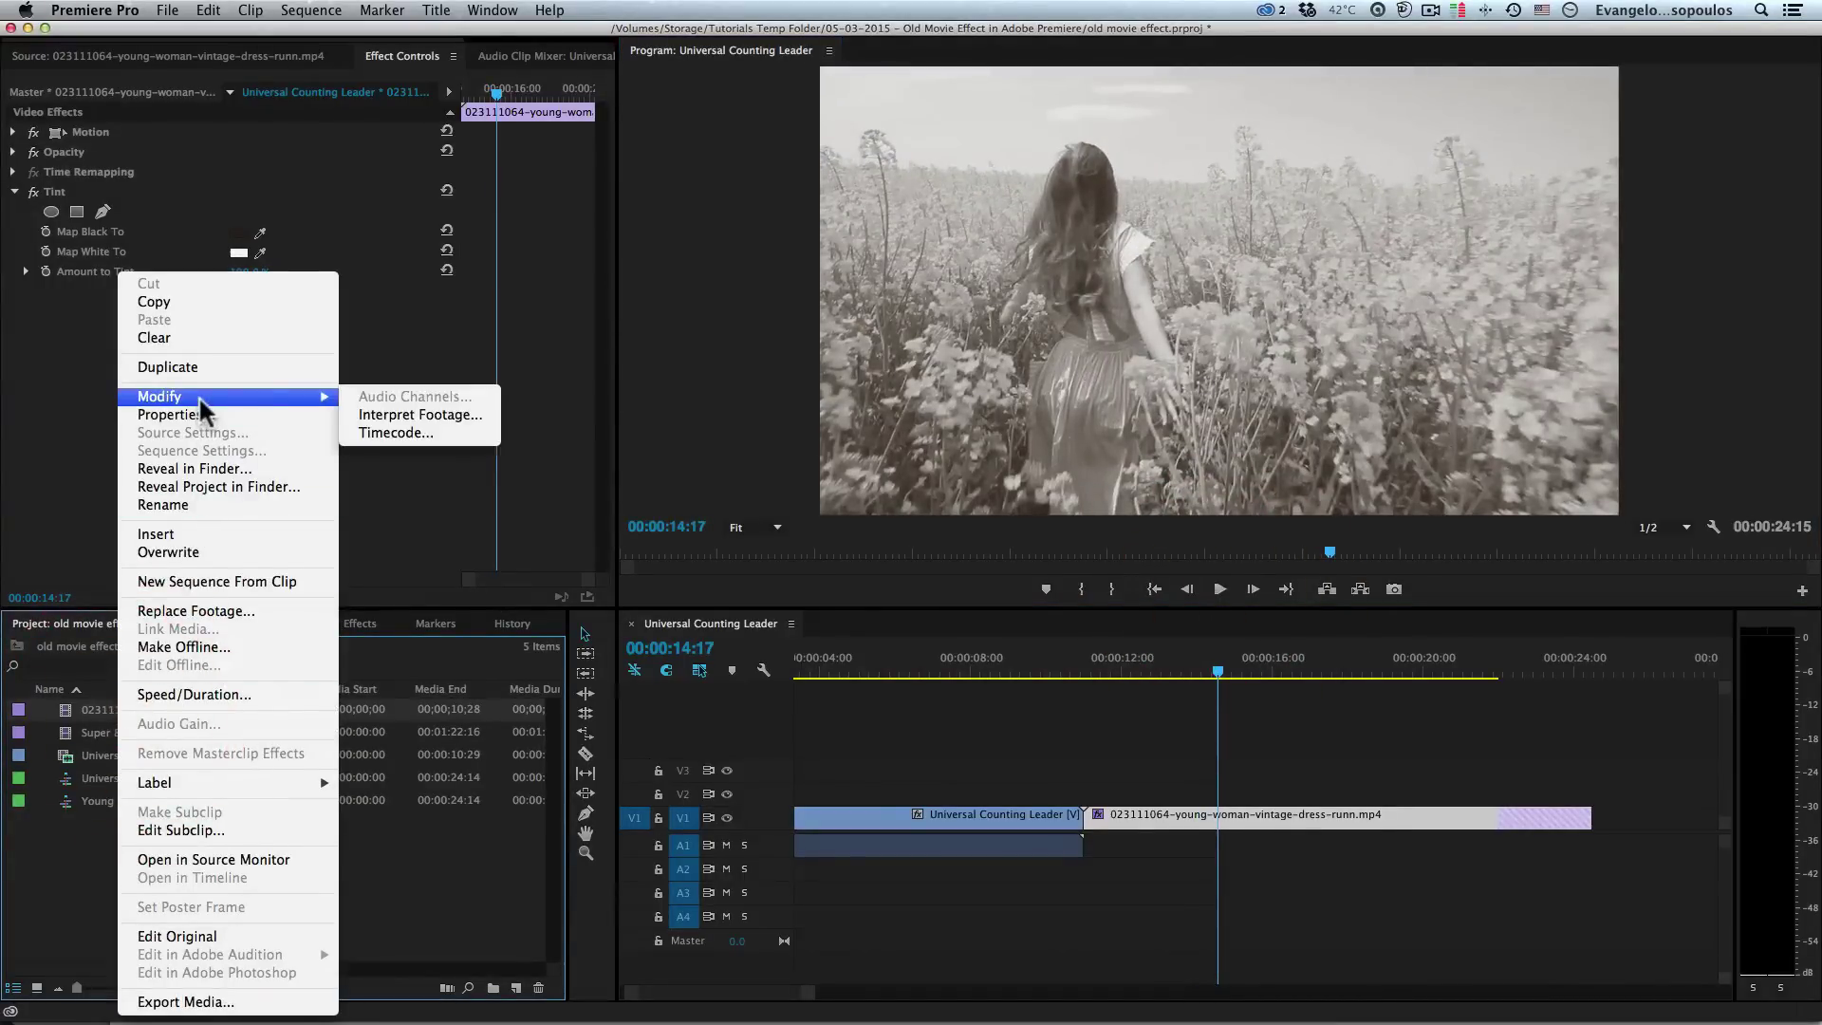
pyautogui.click(465, 418)
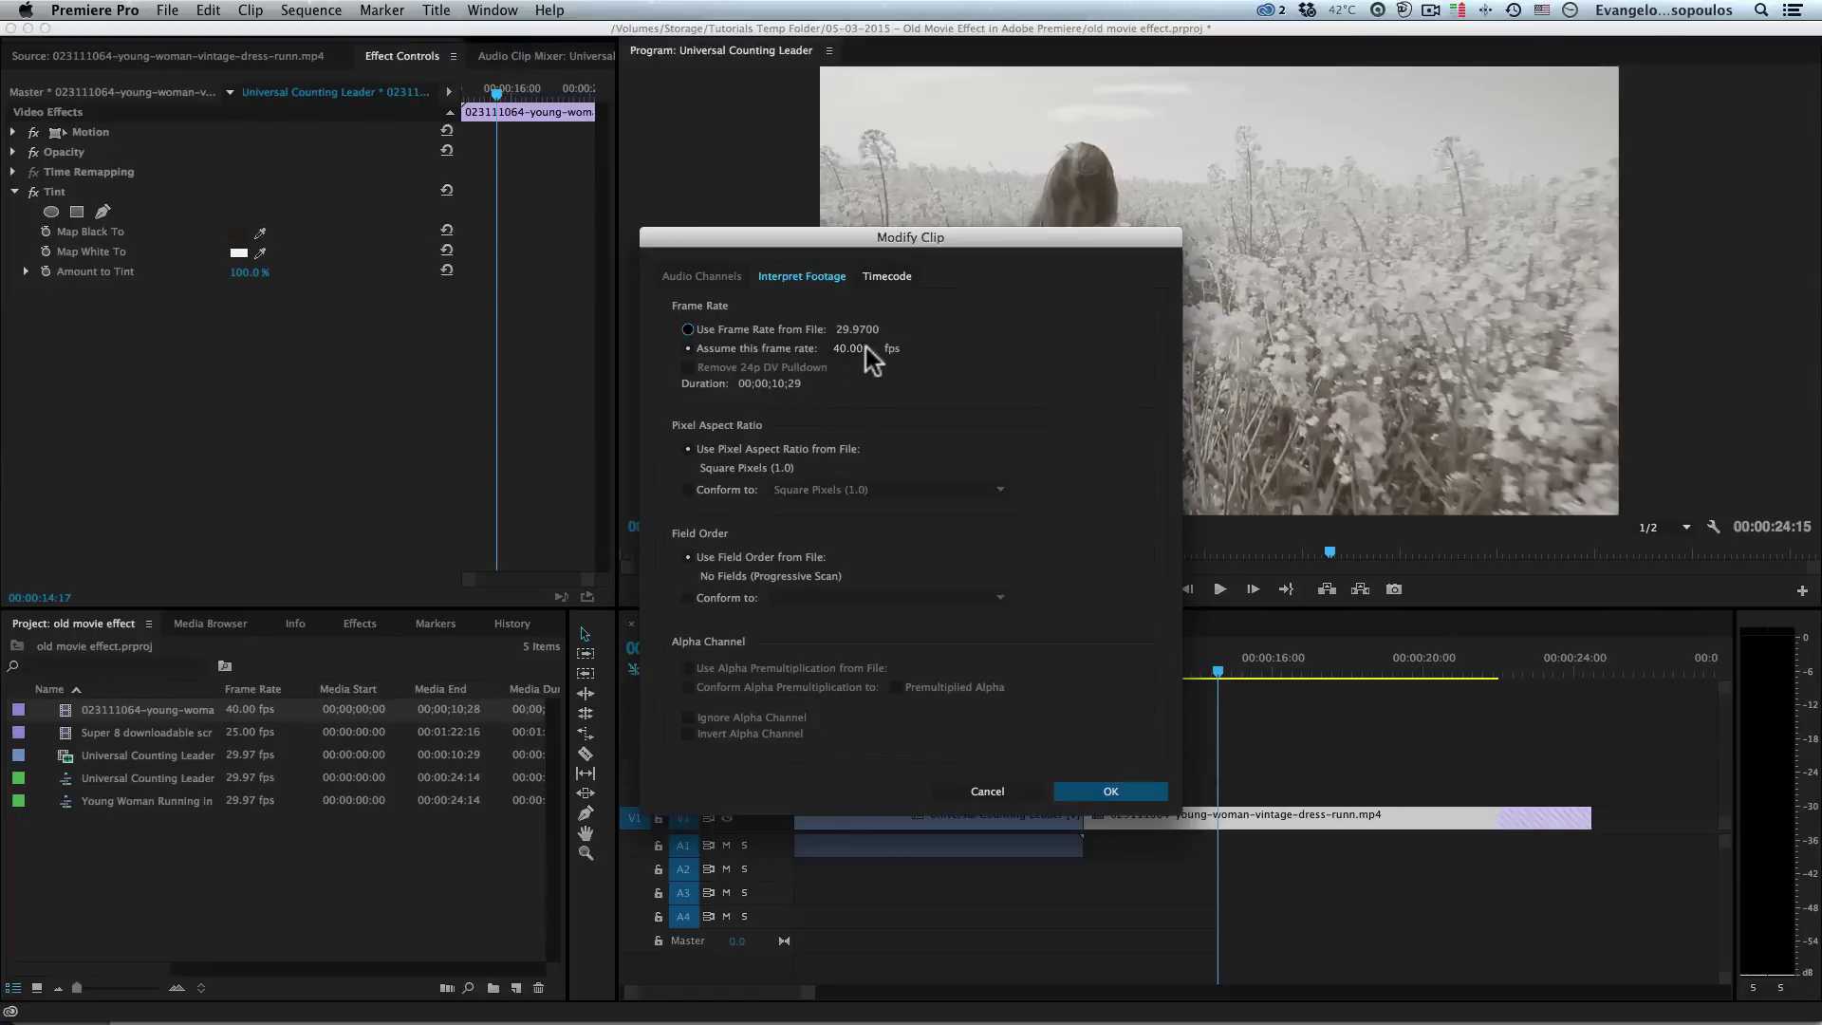
pyautogui.click(854, 347)
pyautogui.write('15')
pyautogui.press('Return')
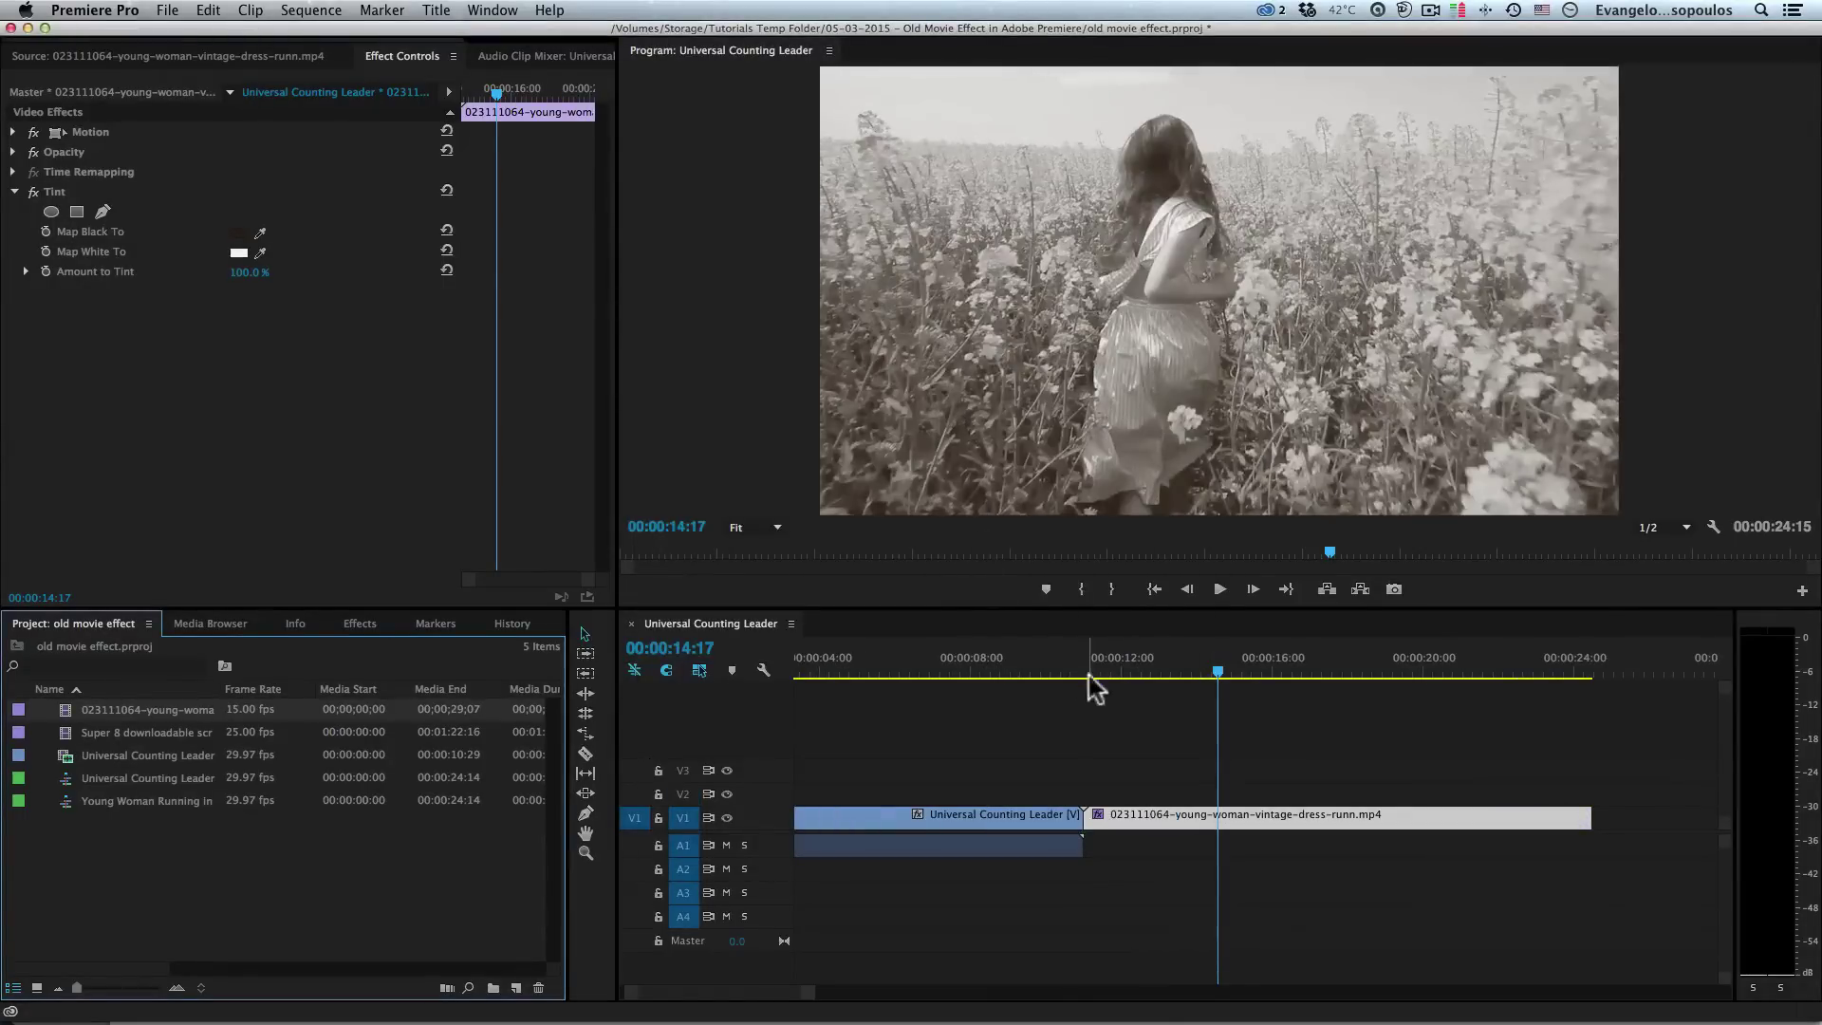
# - Play the young woman clip from its beginning to check its speed at 15 fps
pyautogui.click(1089, 675)
pyautogui.click(1219, 590)
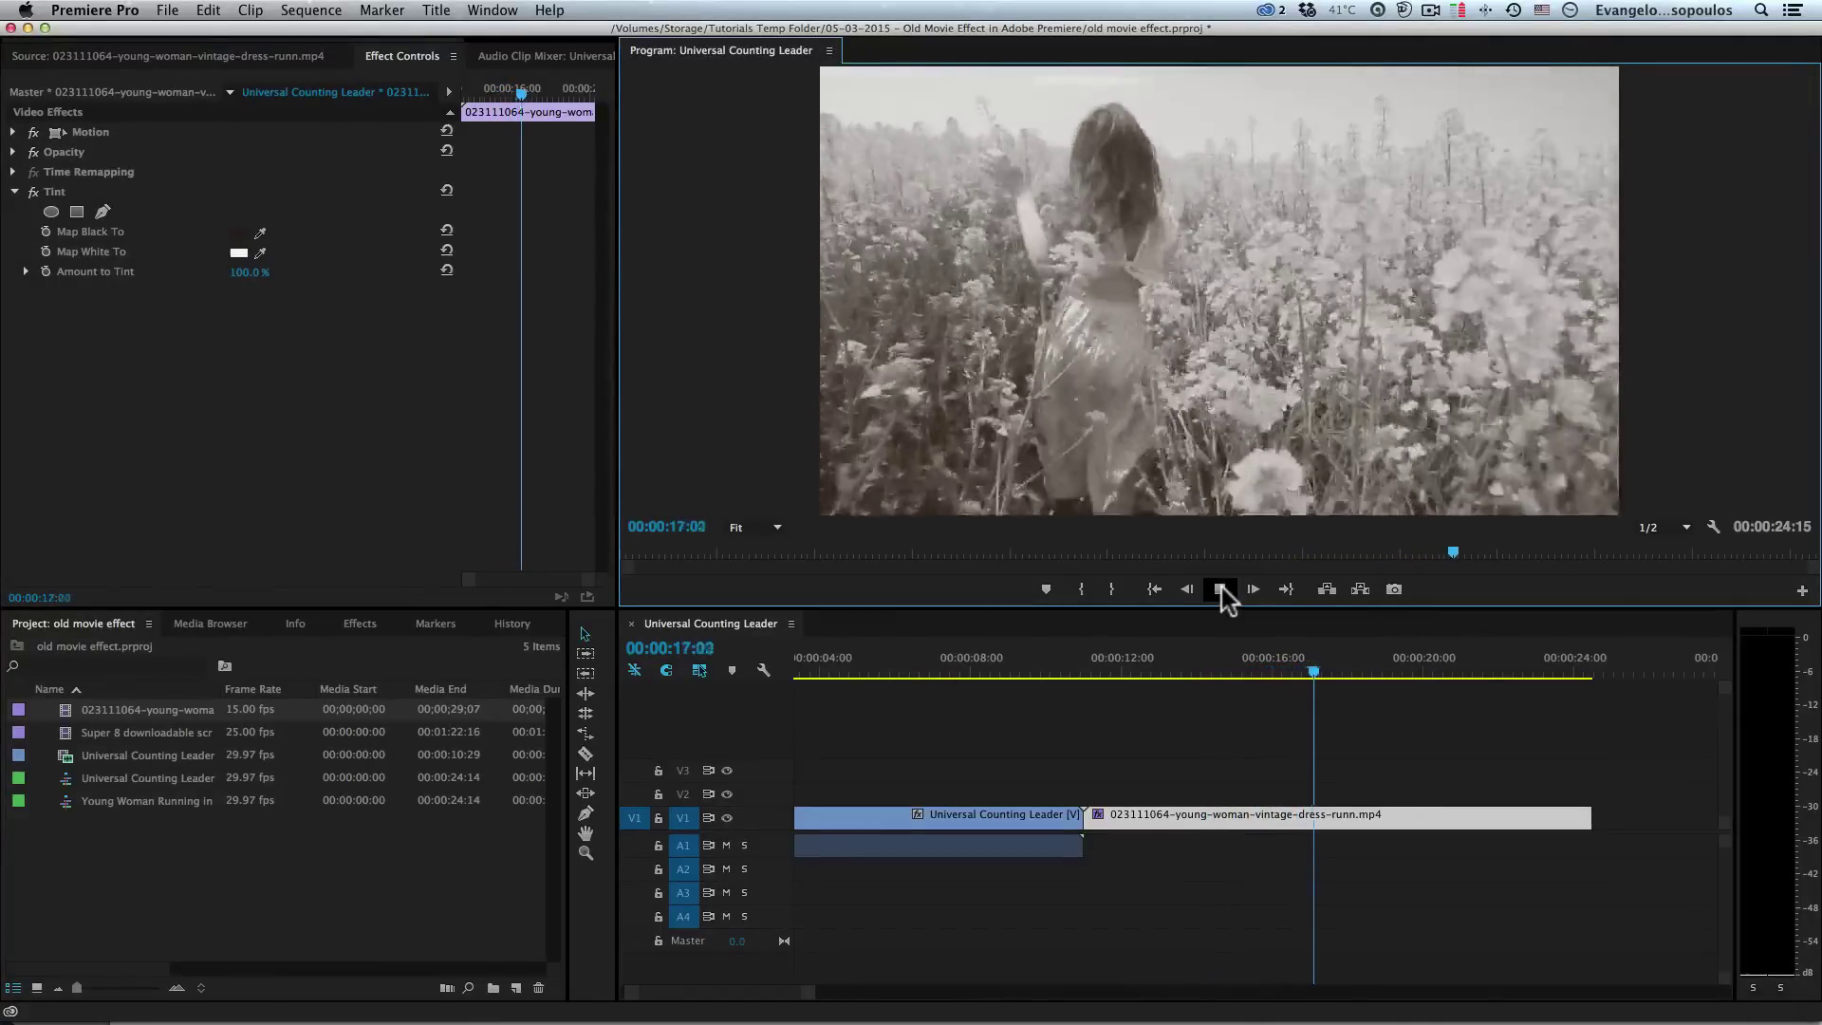
pyautogui.click(1222, 589)
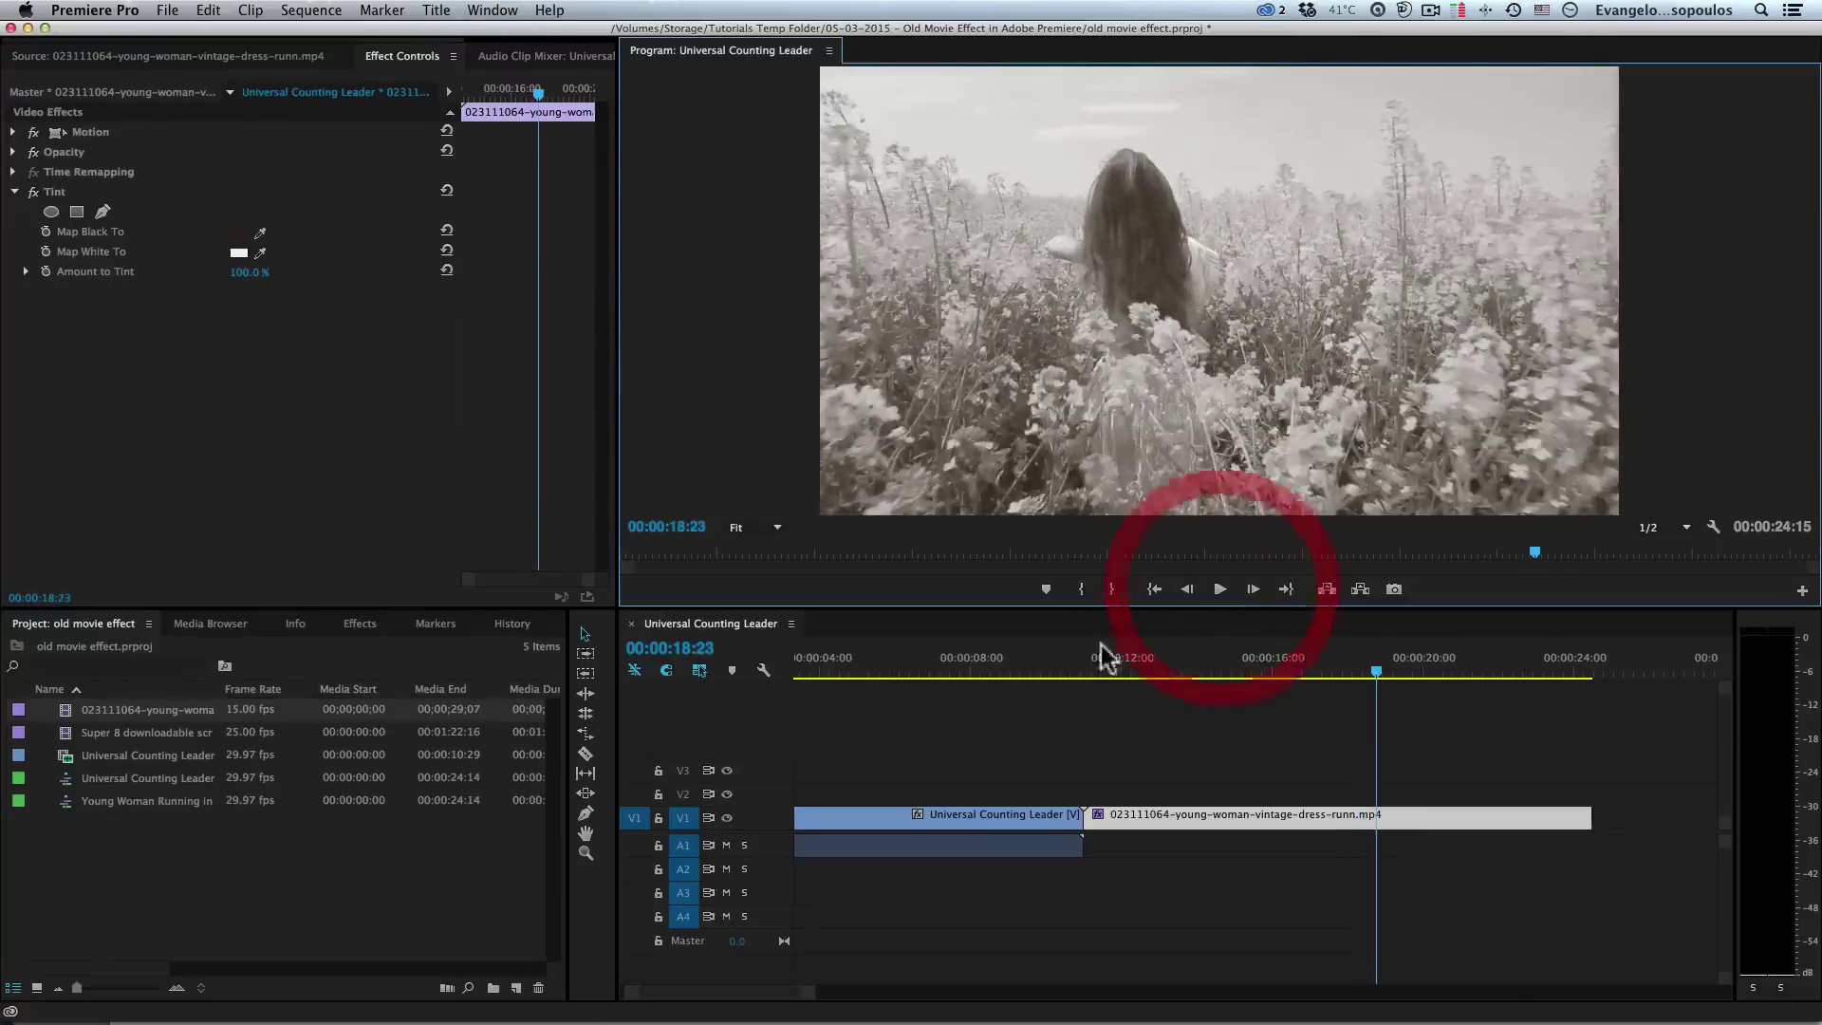
# - Set the young woman footage's assumed frame rate to 32.5 fps in Interpret Footage
pyautogui.rightClick(104, 709)
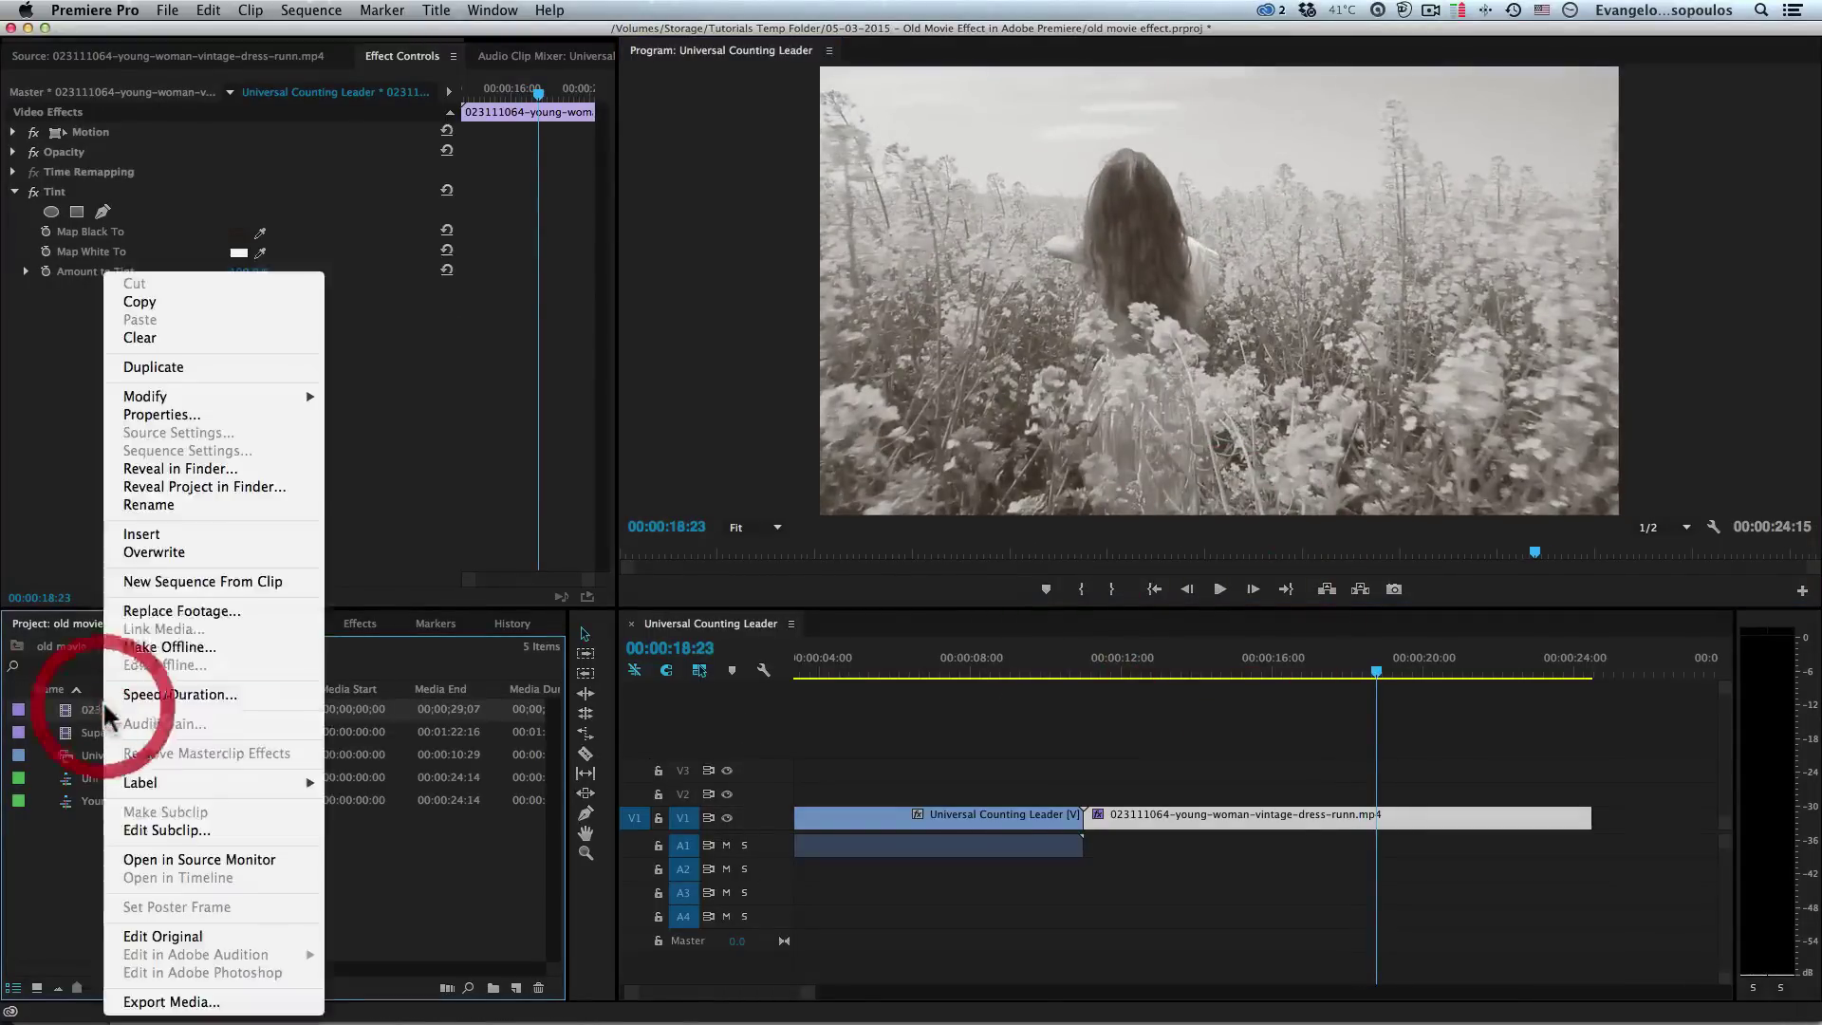
pyautogui.moveTo(199, 399)
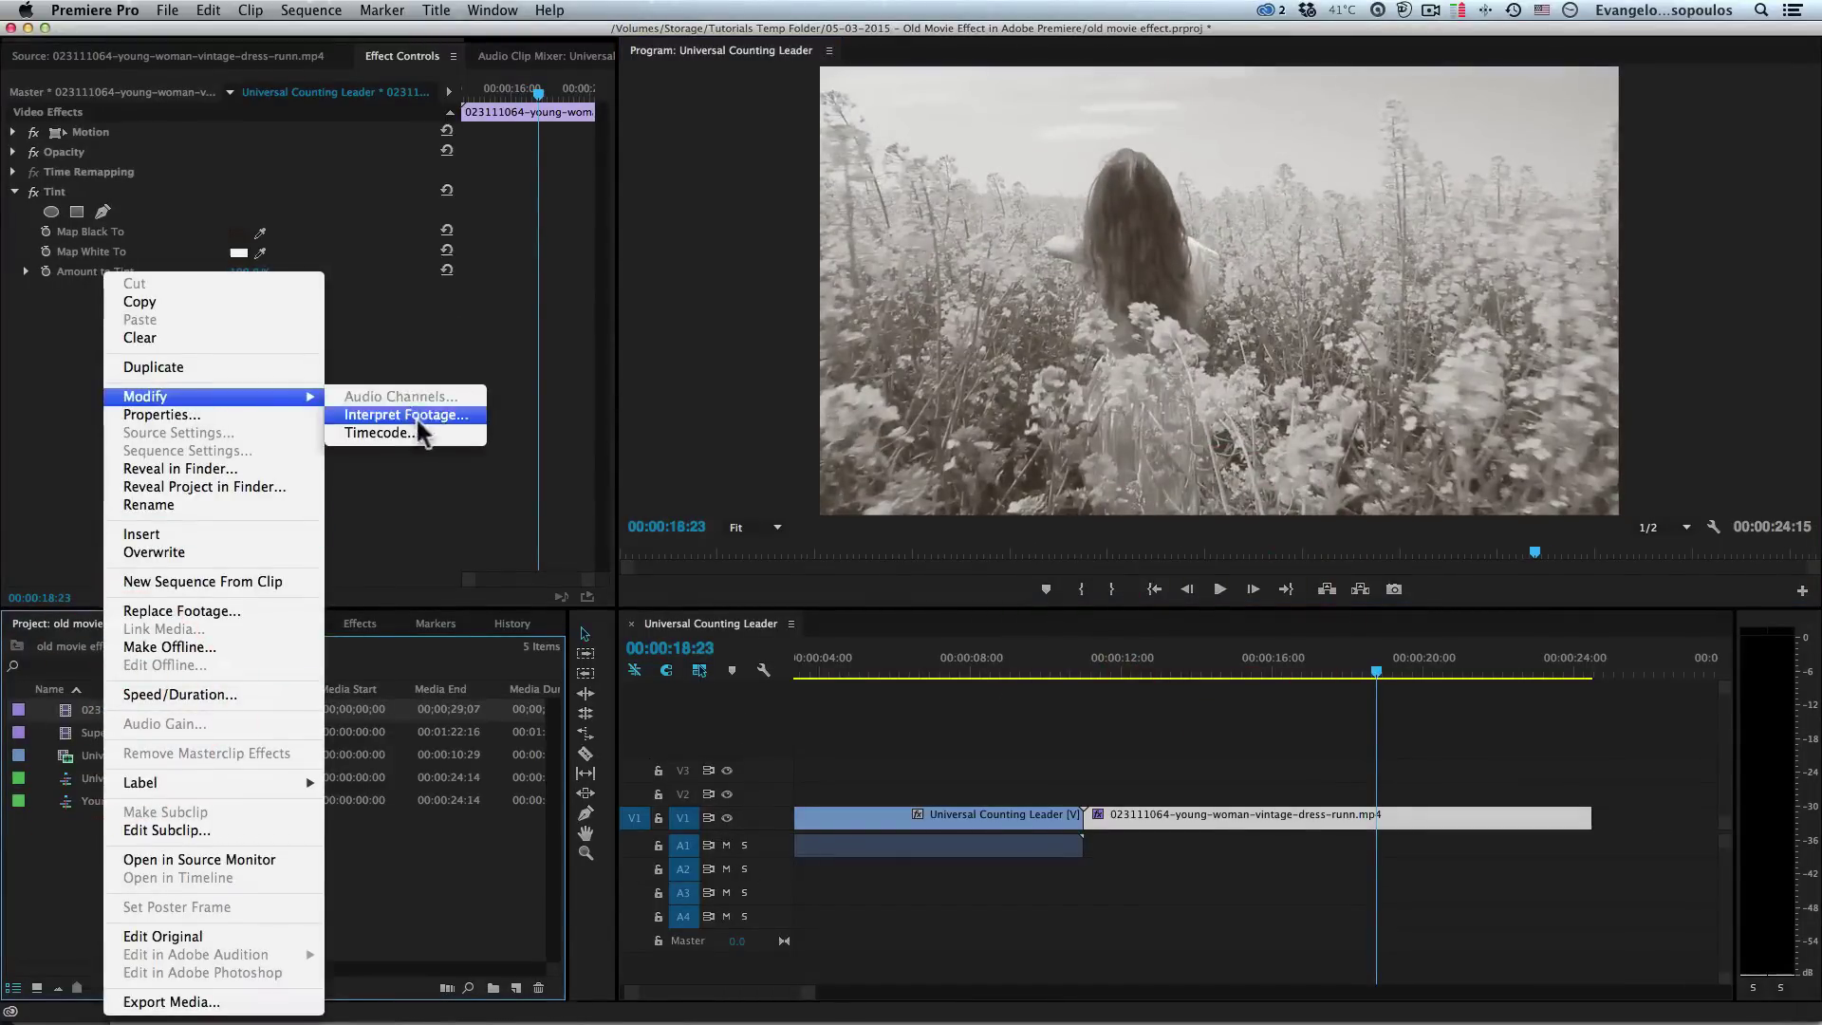
pyautogui.click(418, 417)
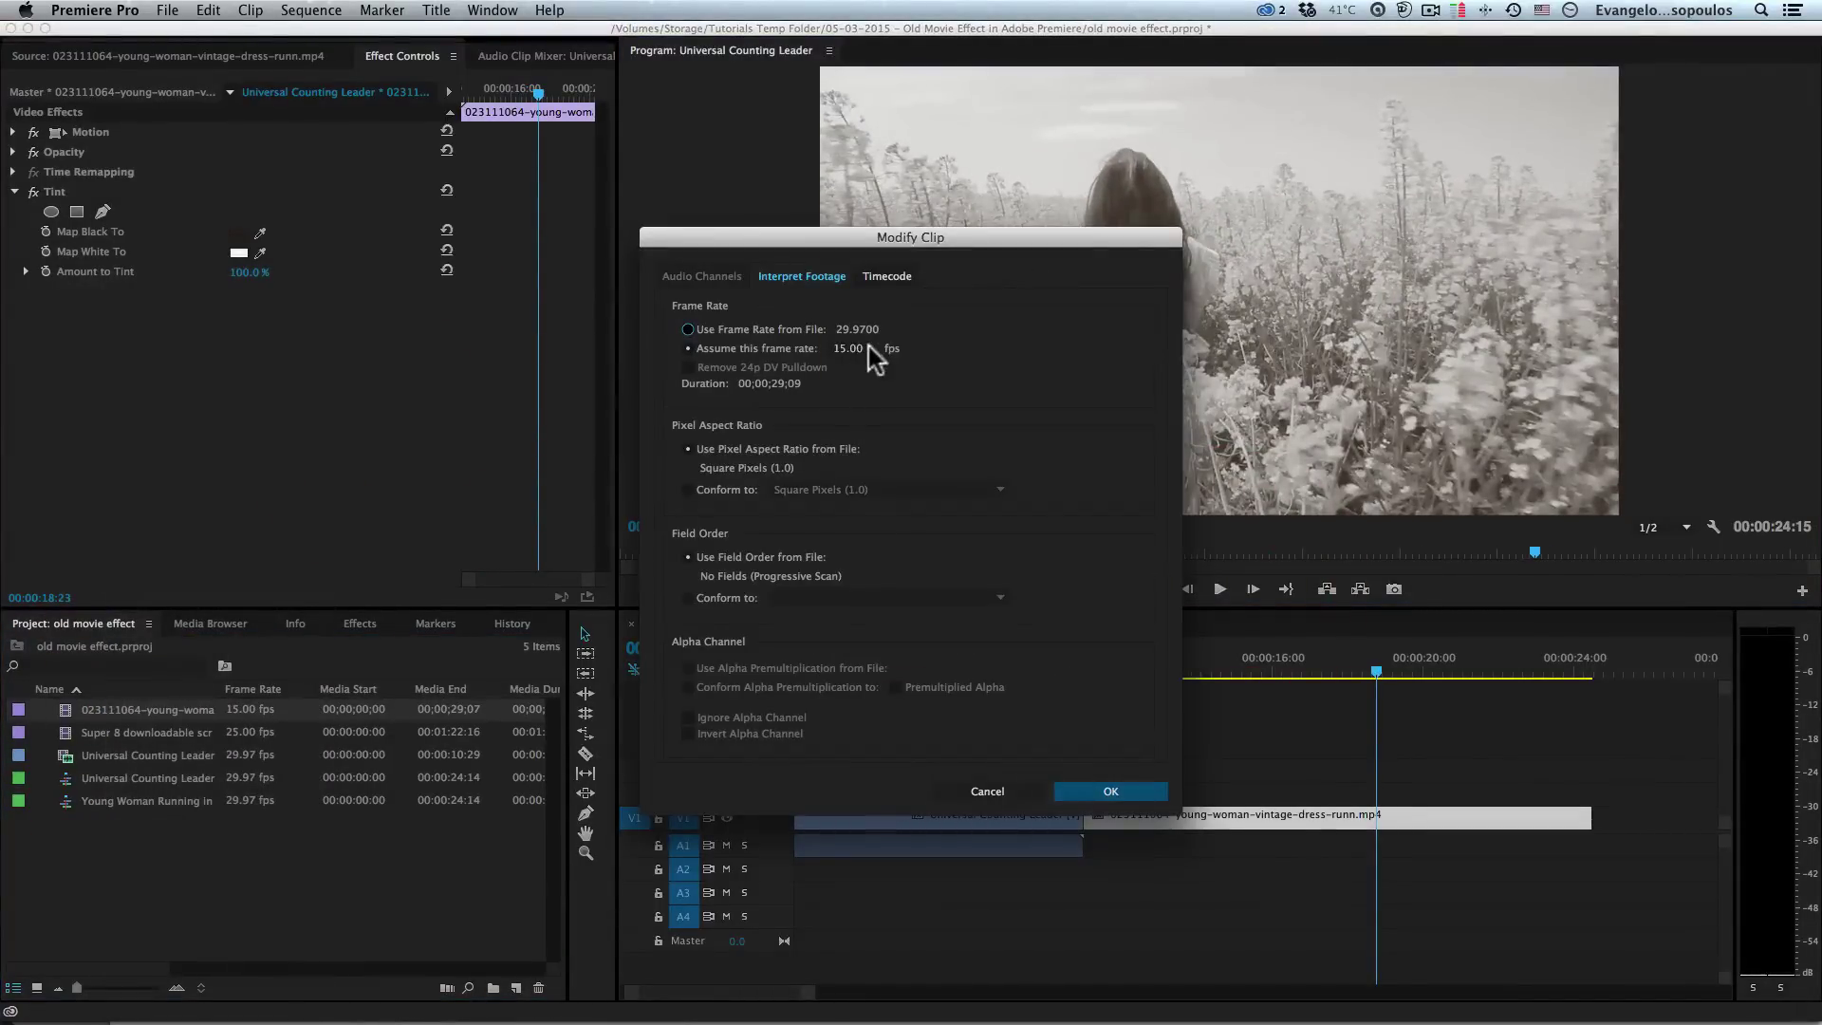
pyautogui.click(777, 347)
pyautogui.write('32.5')
pyautogui.click(1124, 789)
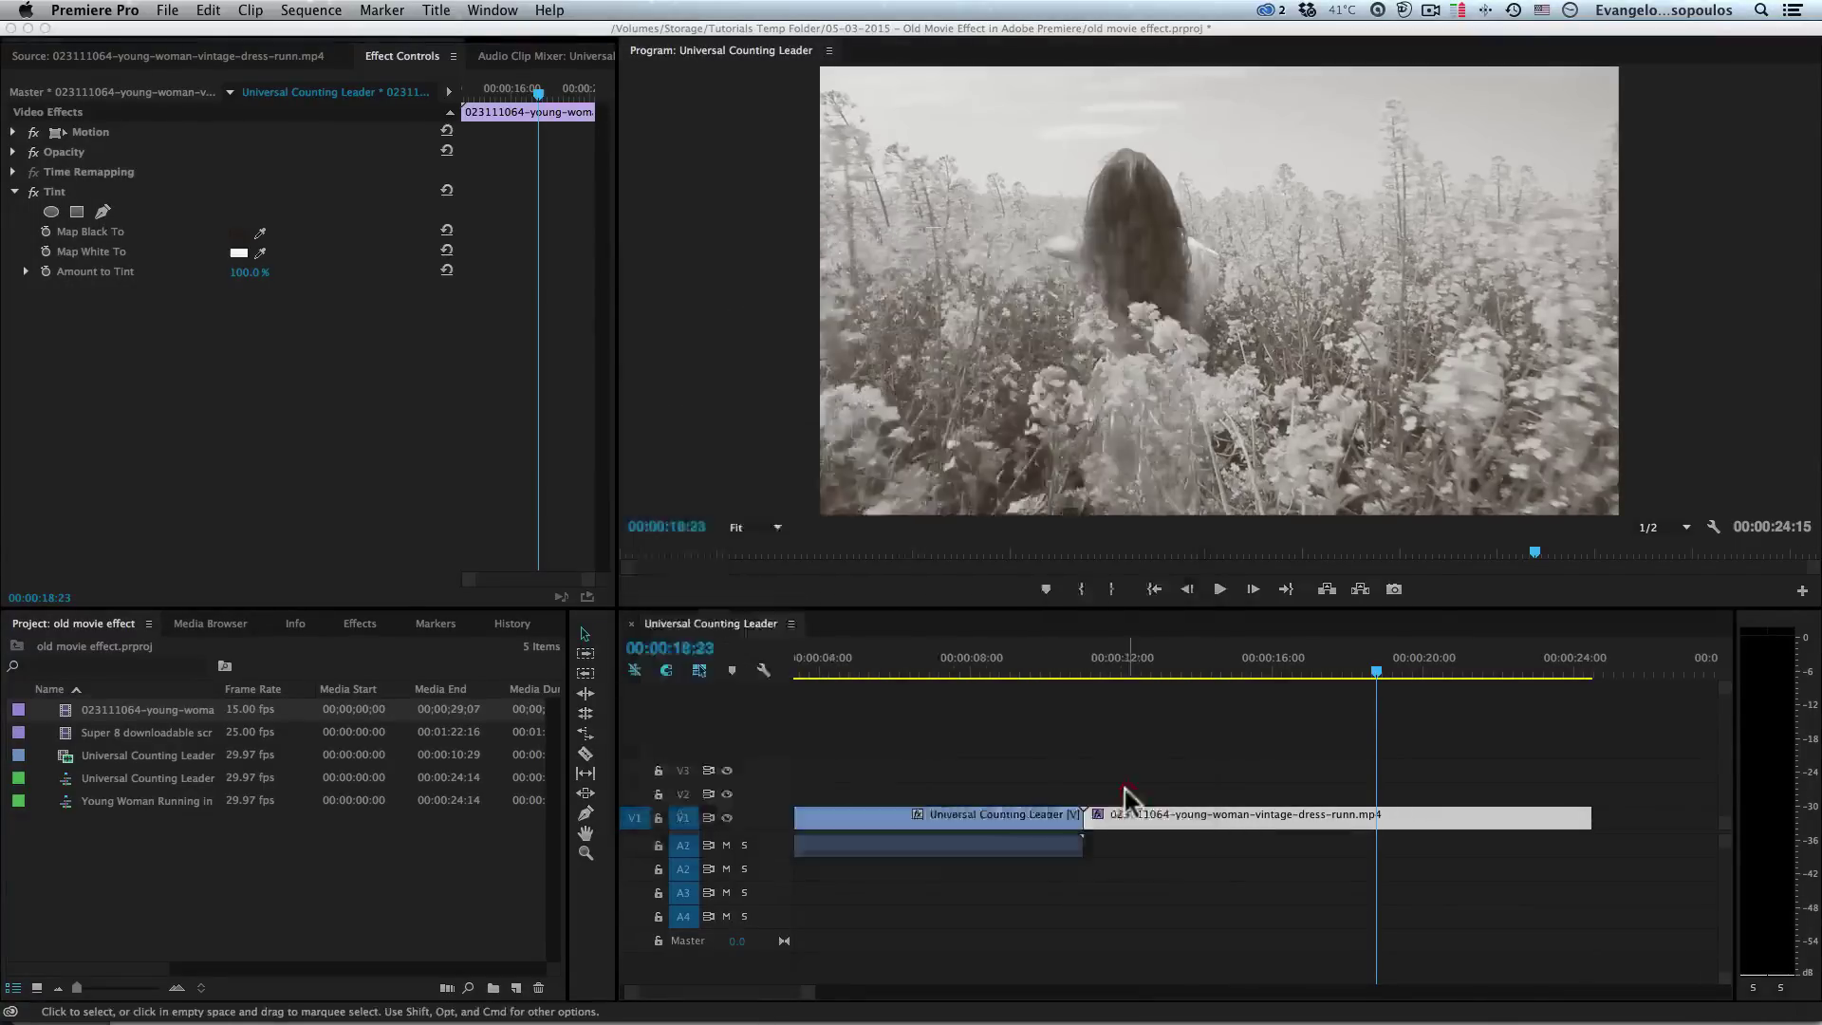
# - Play the young woman clip from 00:00:12:00 to check its speed at 32.5 fps, and collapse the Tint settings
pyautogui.click(1117, 671)
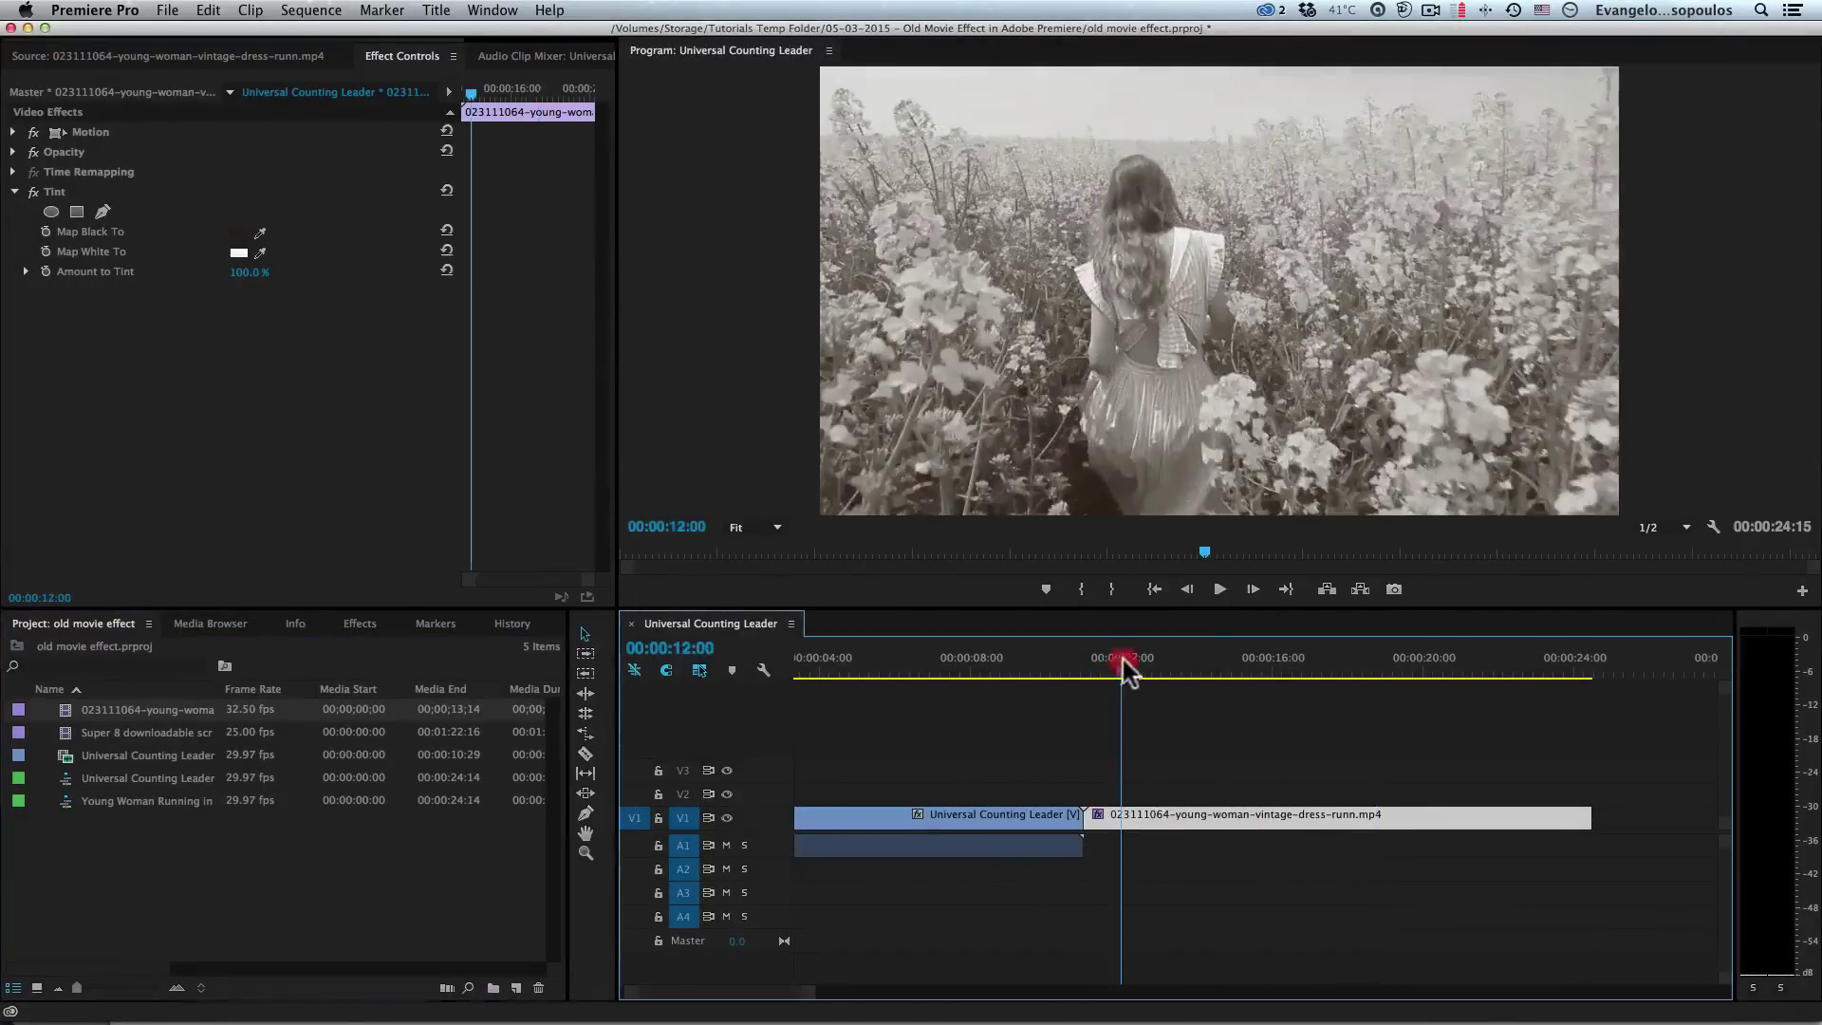
pyautogui.click(1218, 590)
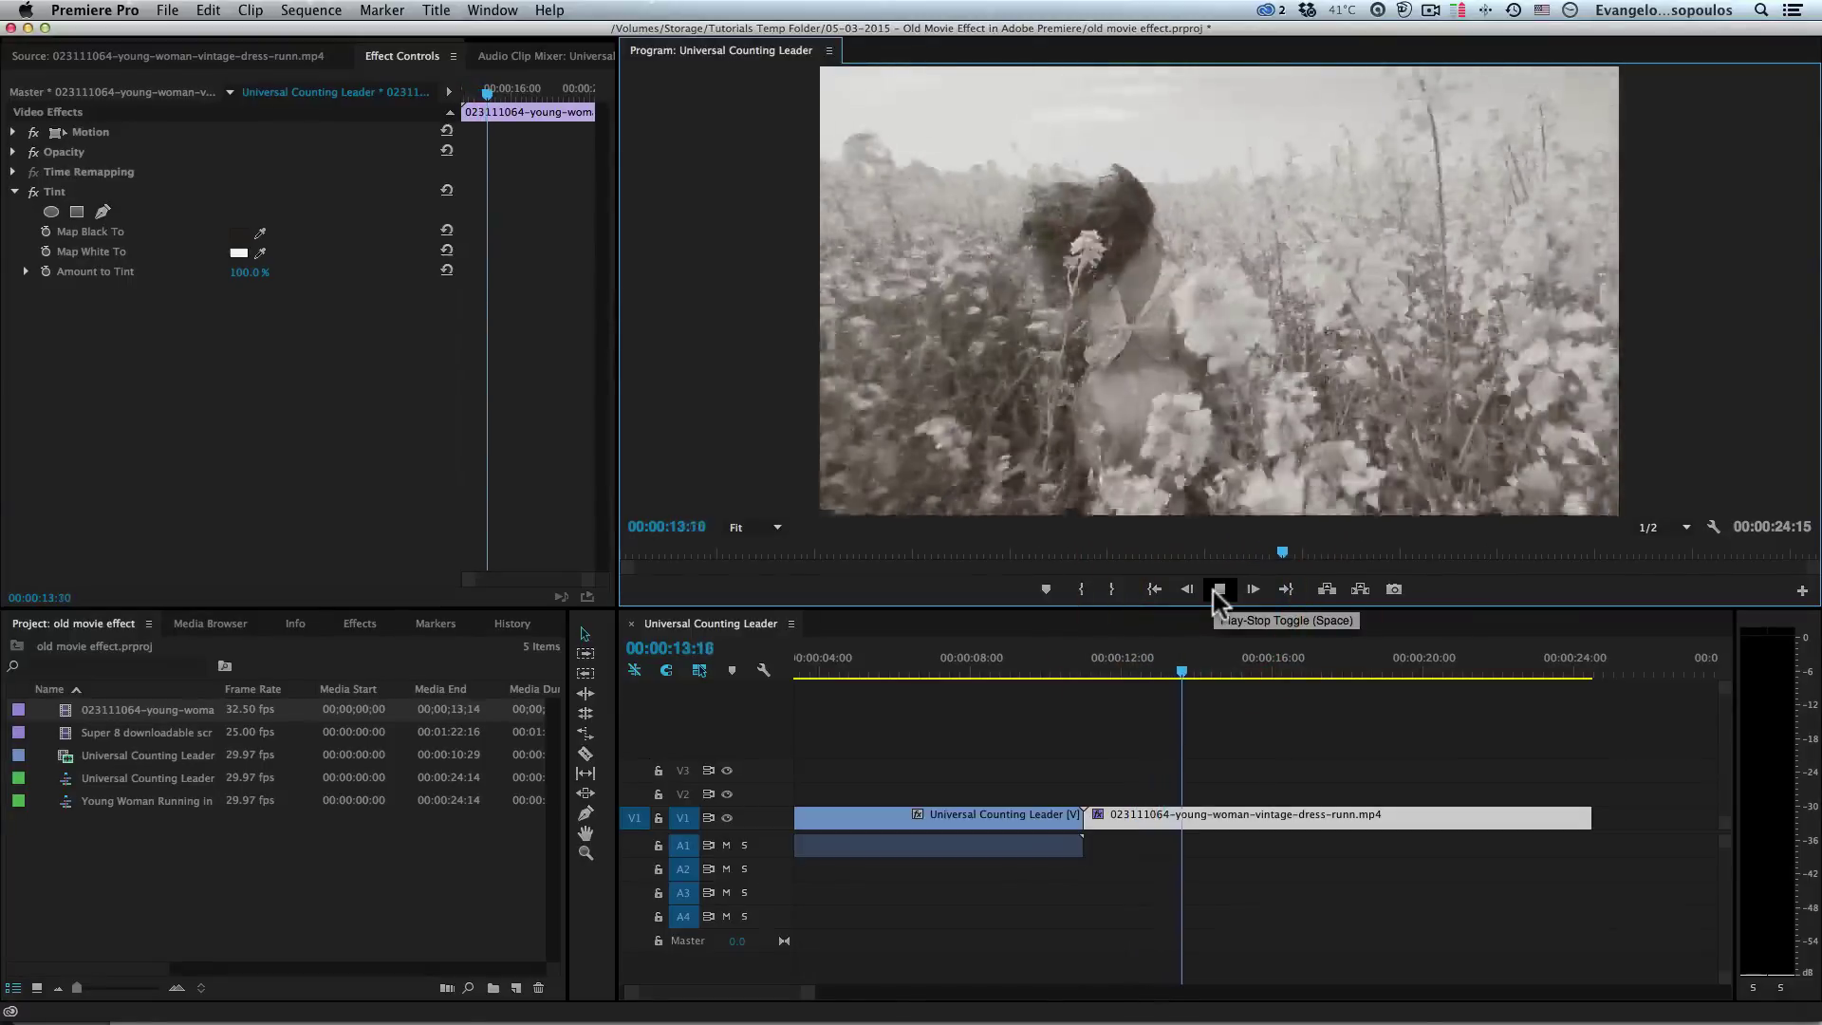
pyautogui.click(1218, 589)
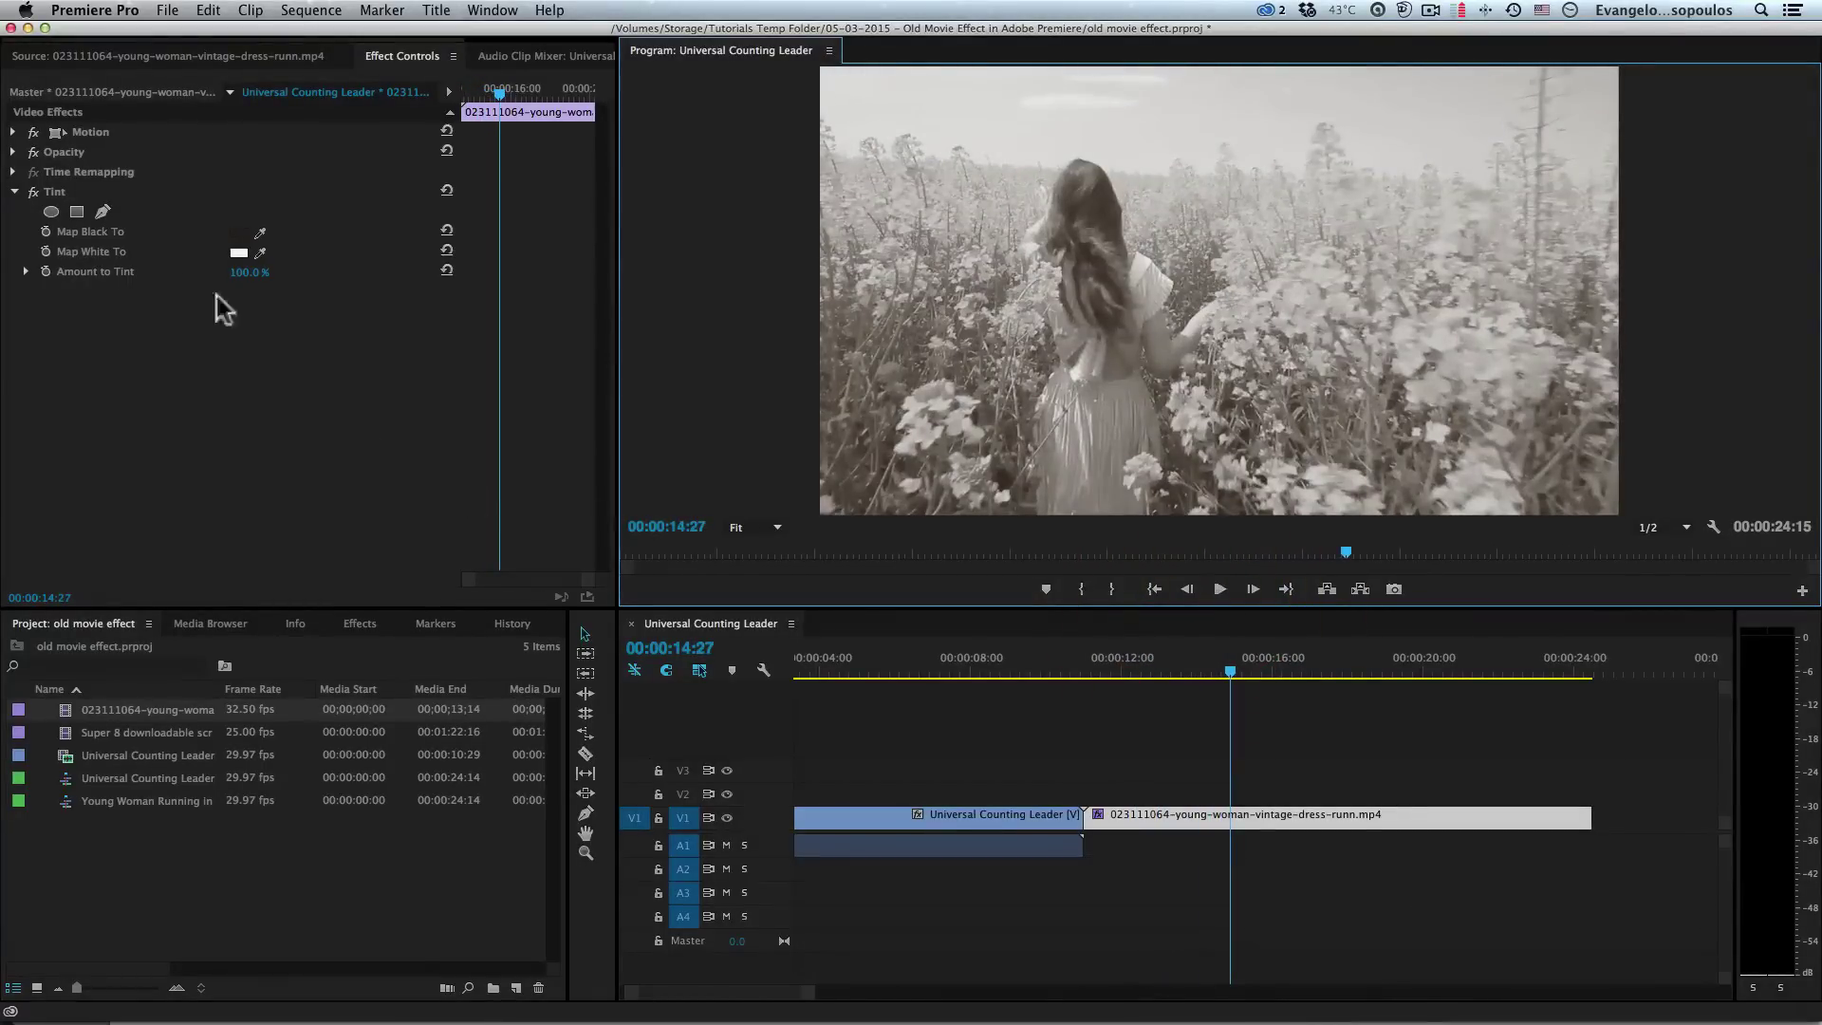
pyautogui.click(15, 191)
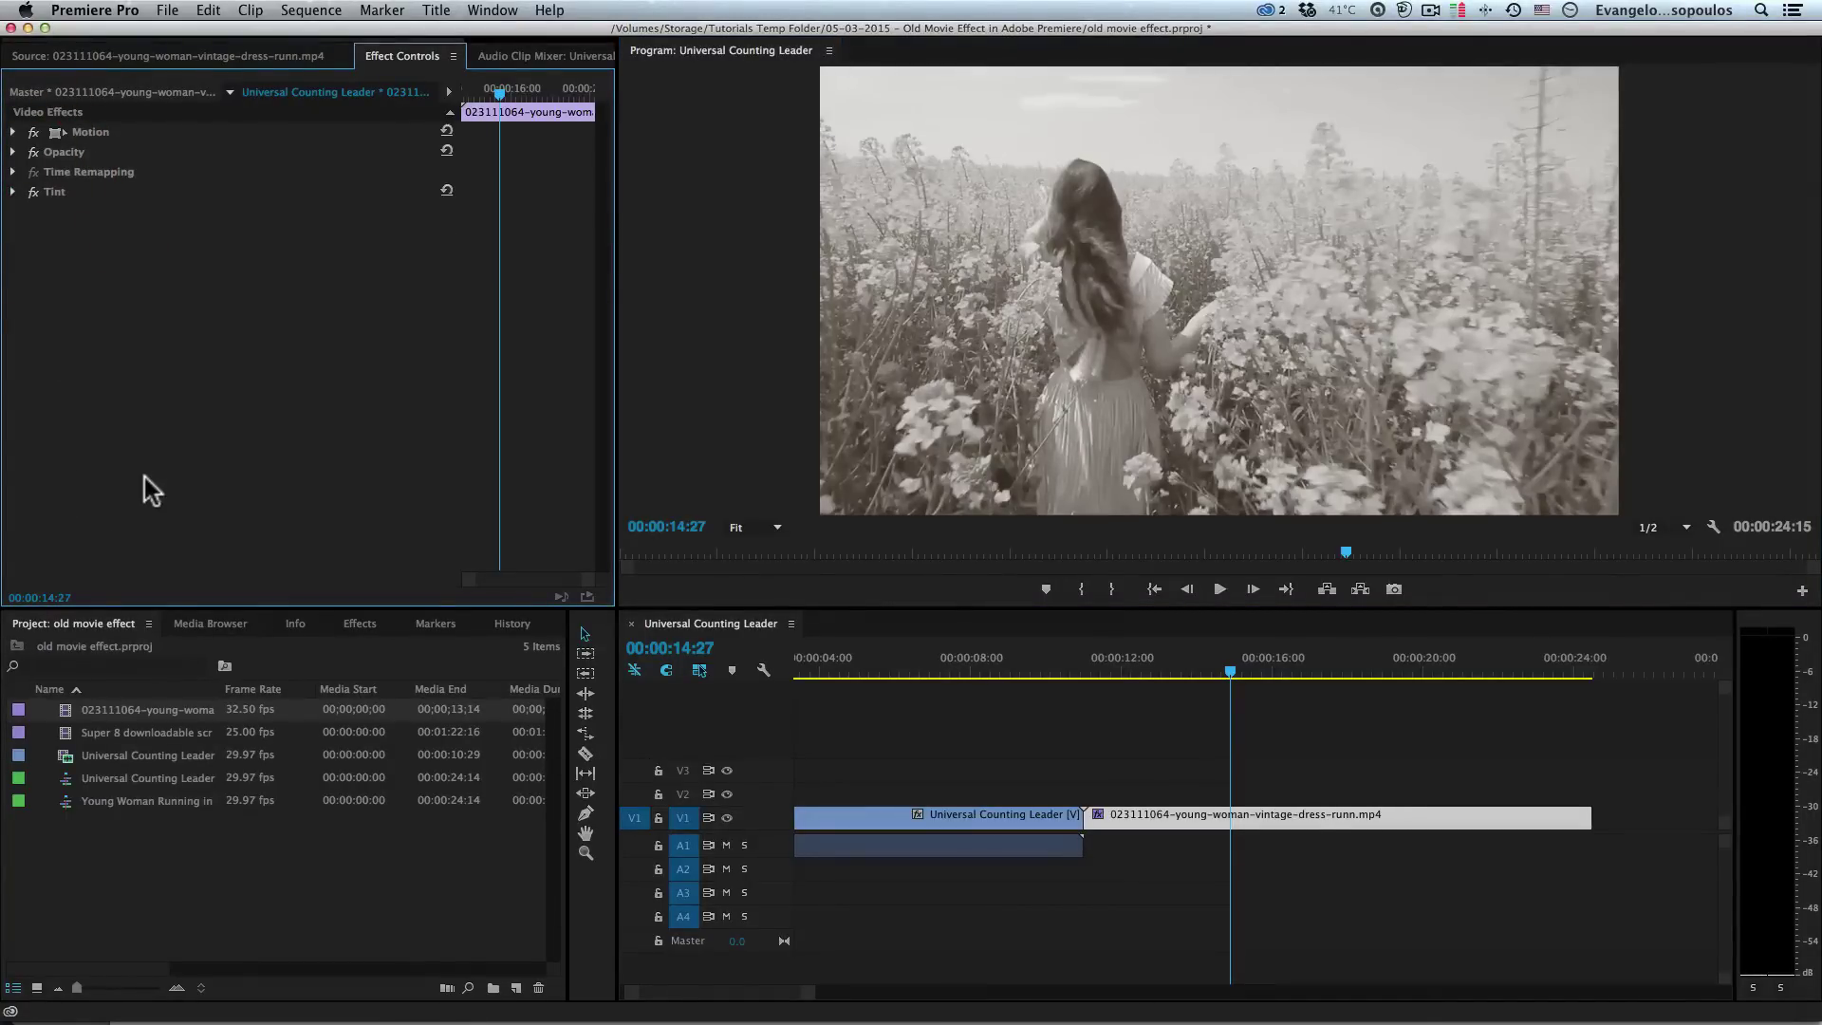
pyautogui.click(65, 666)
pyautogui.write('Bri')
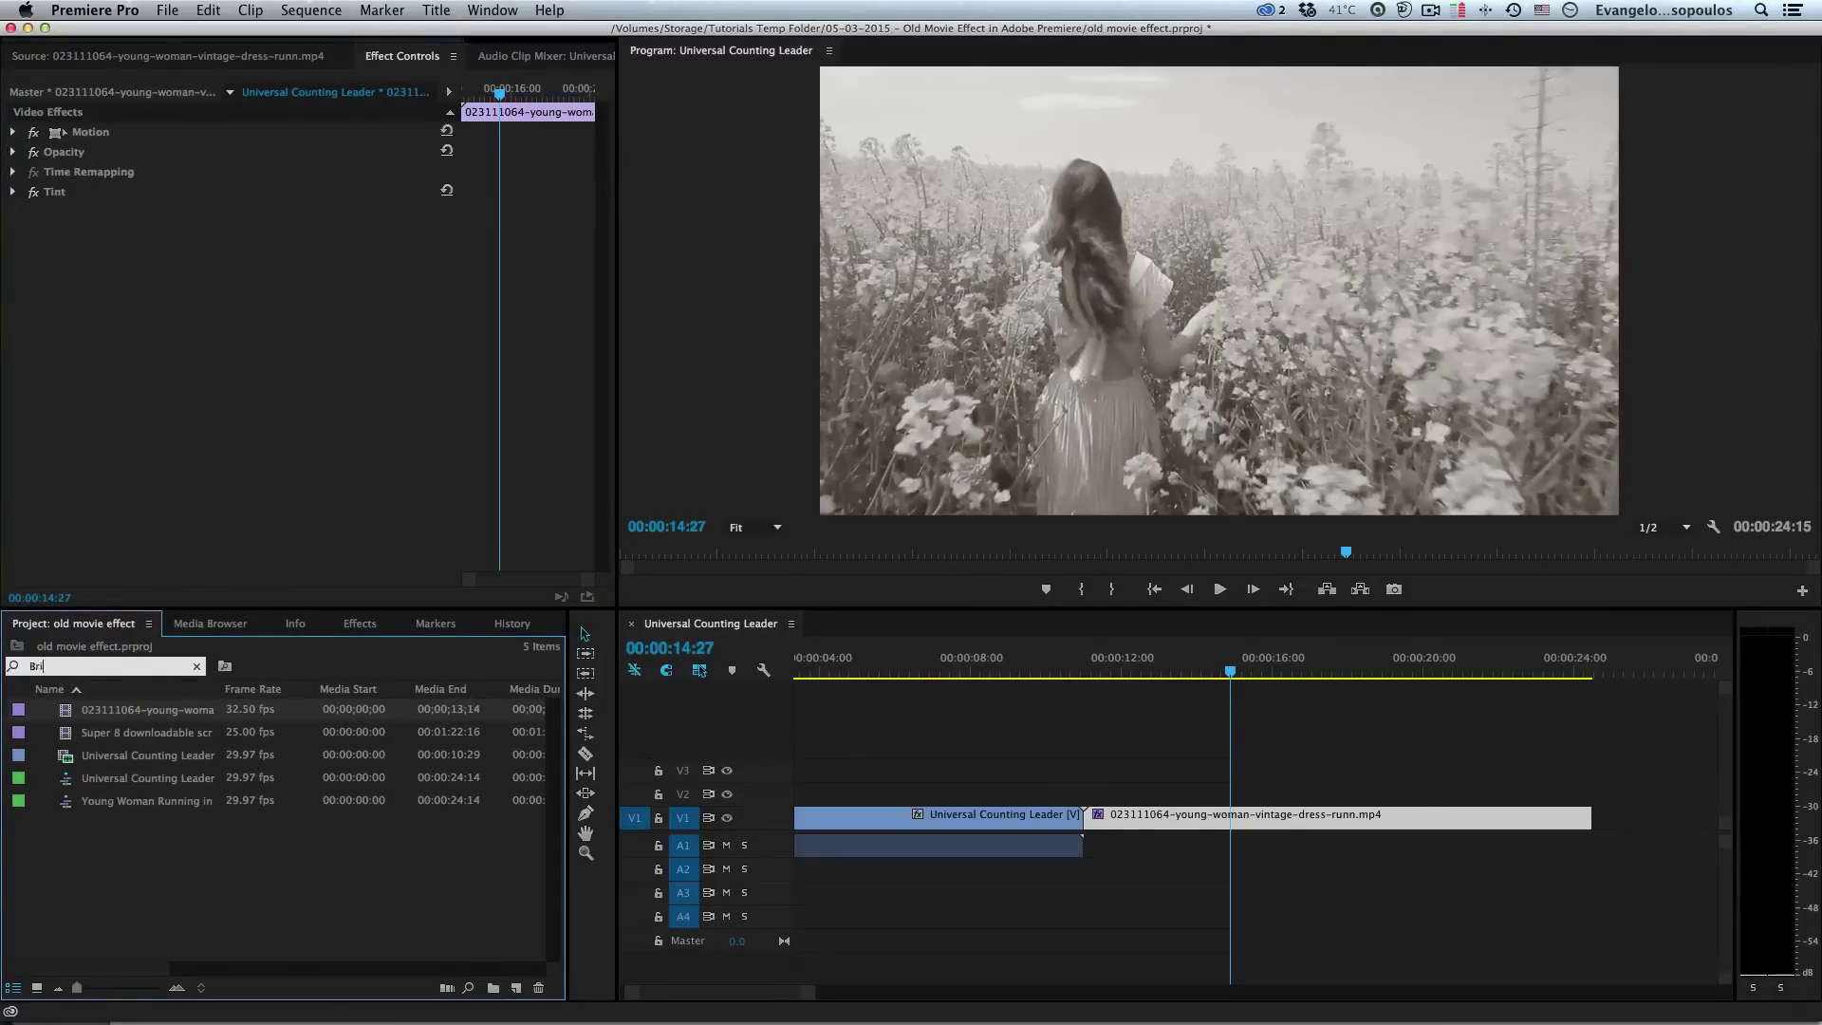
pyautogui.write('ght')
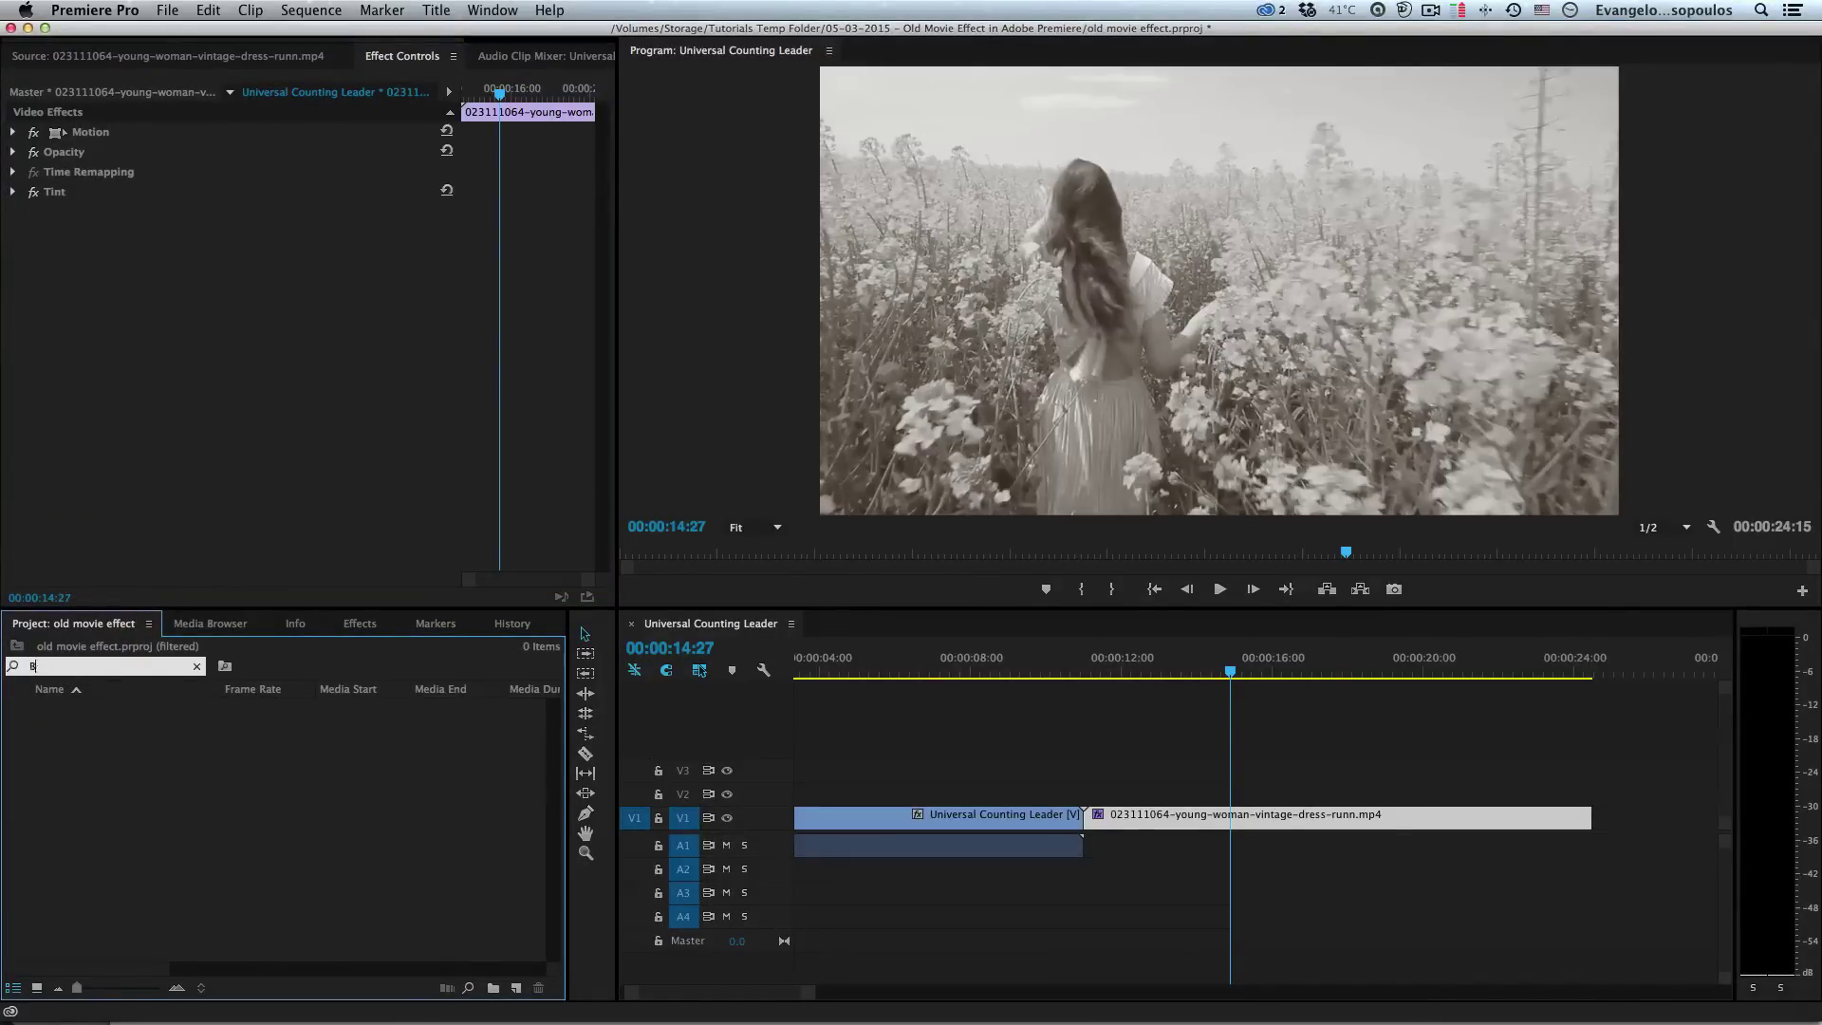
# - Apply the Brightness & Contrast effect to the young woman clip, with brightness 10 and contrast 20
pyautogui.click(348, 626)
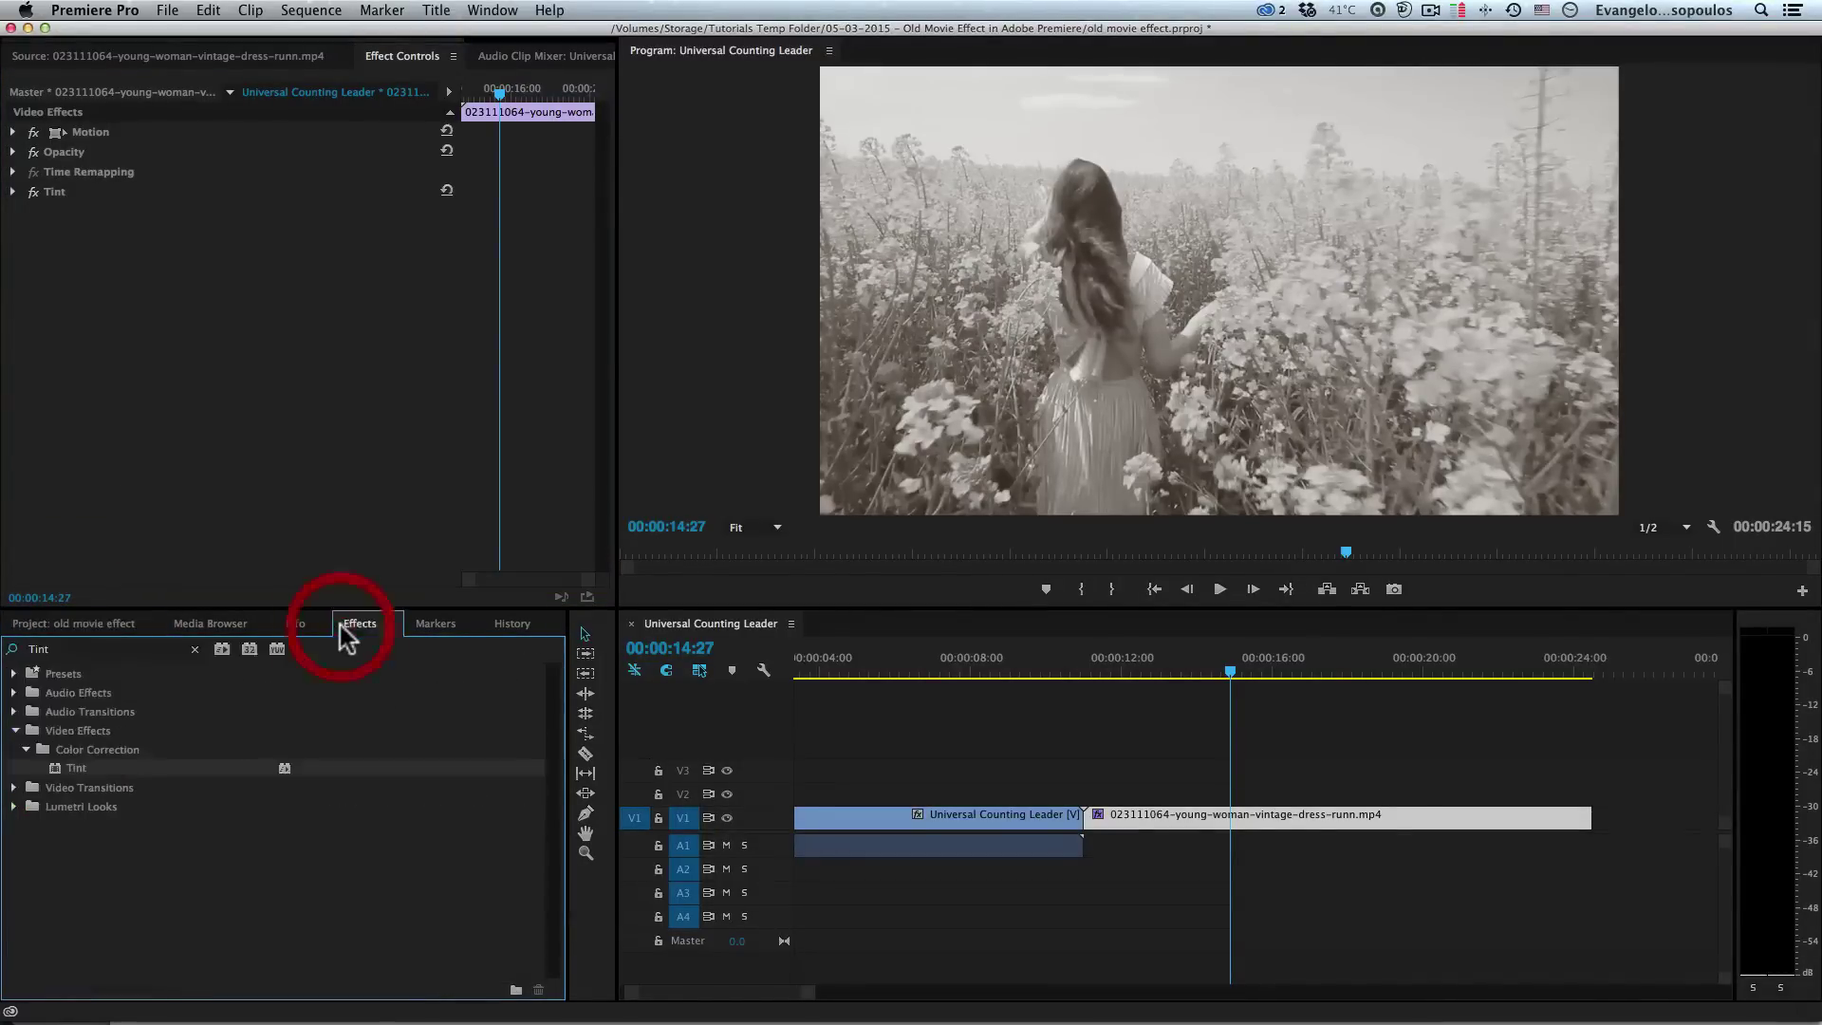
pyautogui.click(27, 649)
pyautogui.write('Brigh')
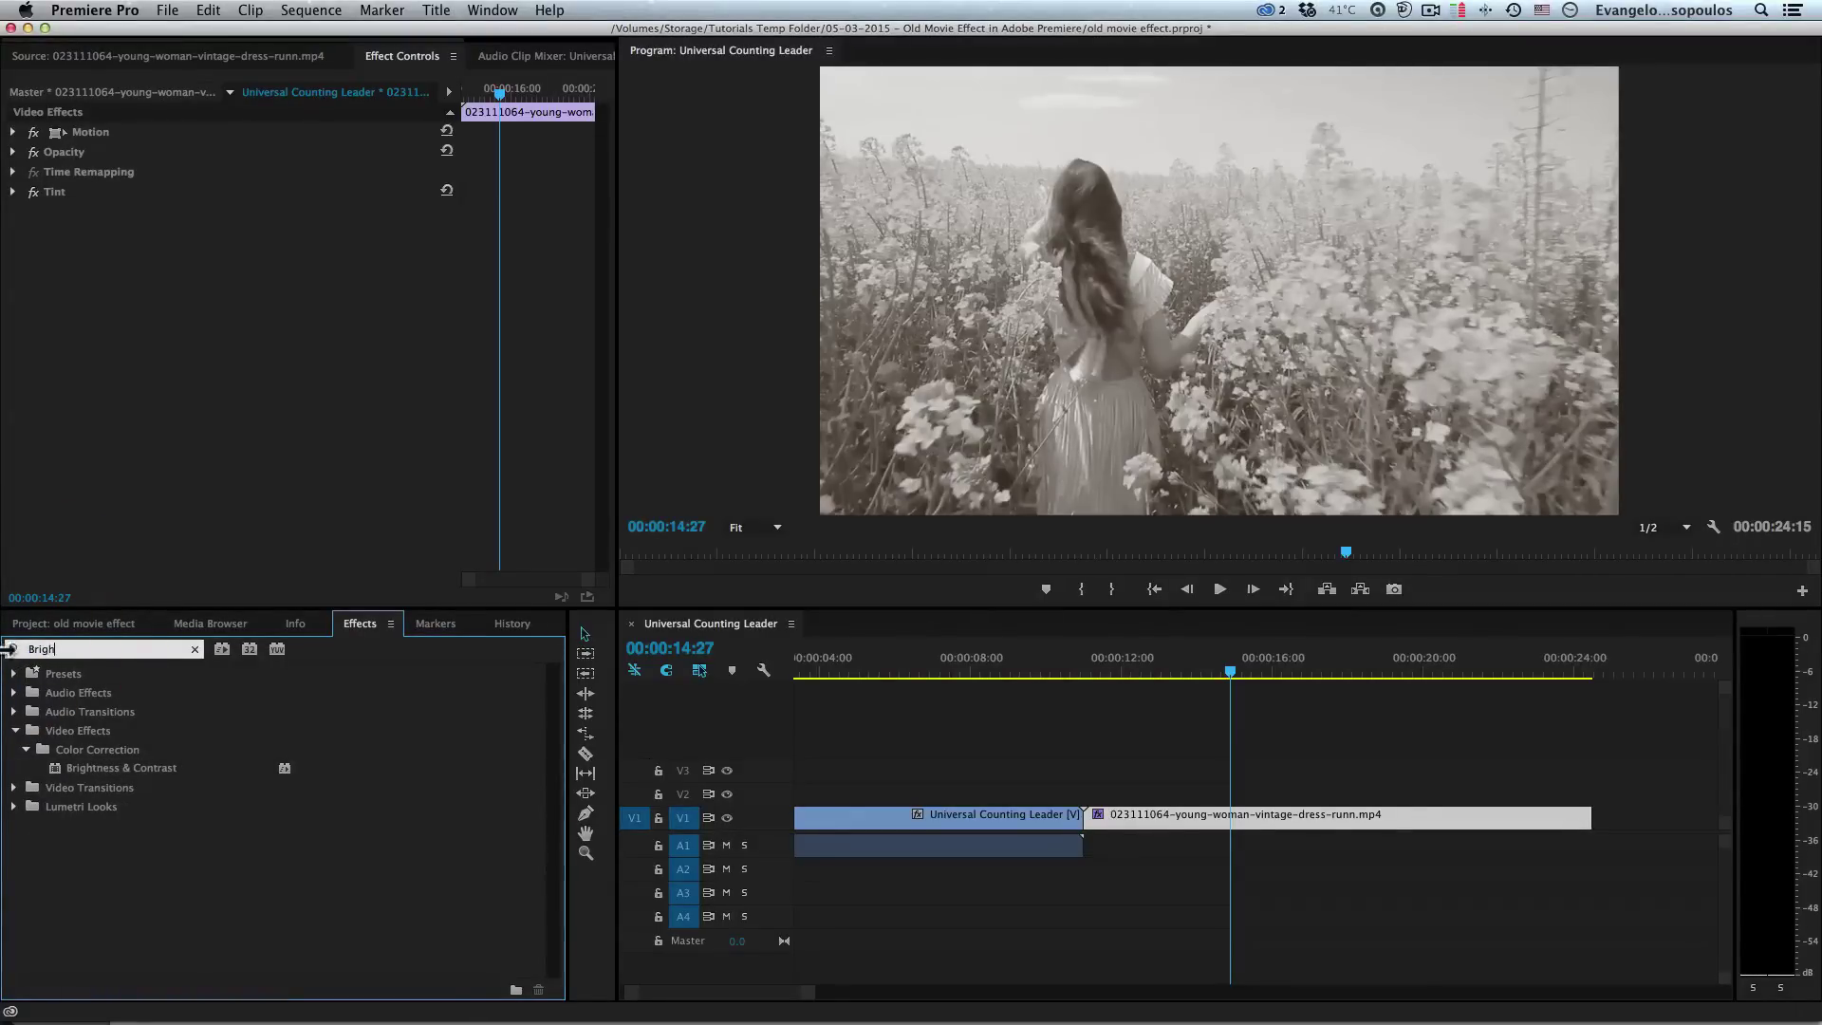
pyautogui.moveTo(966, 771); pyautogui.dragTo(1147, 826)
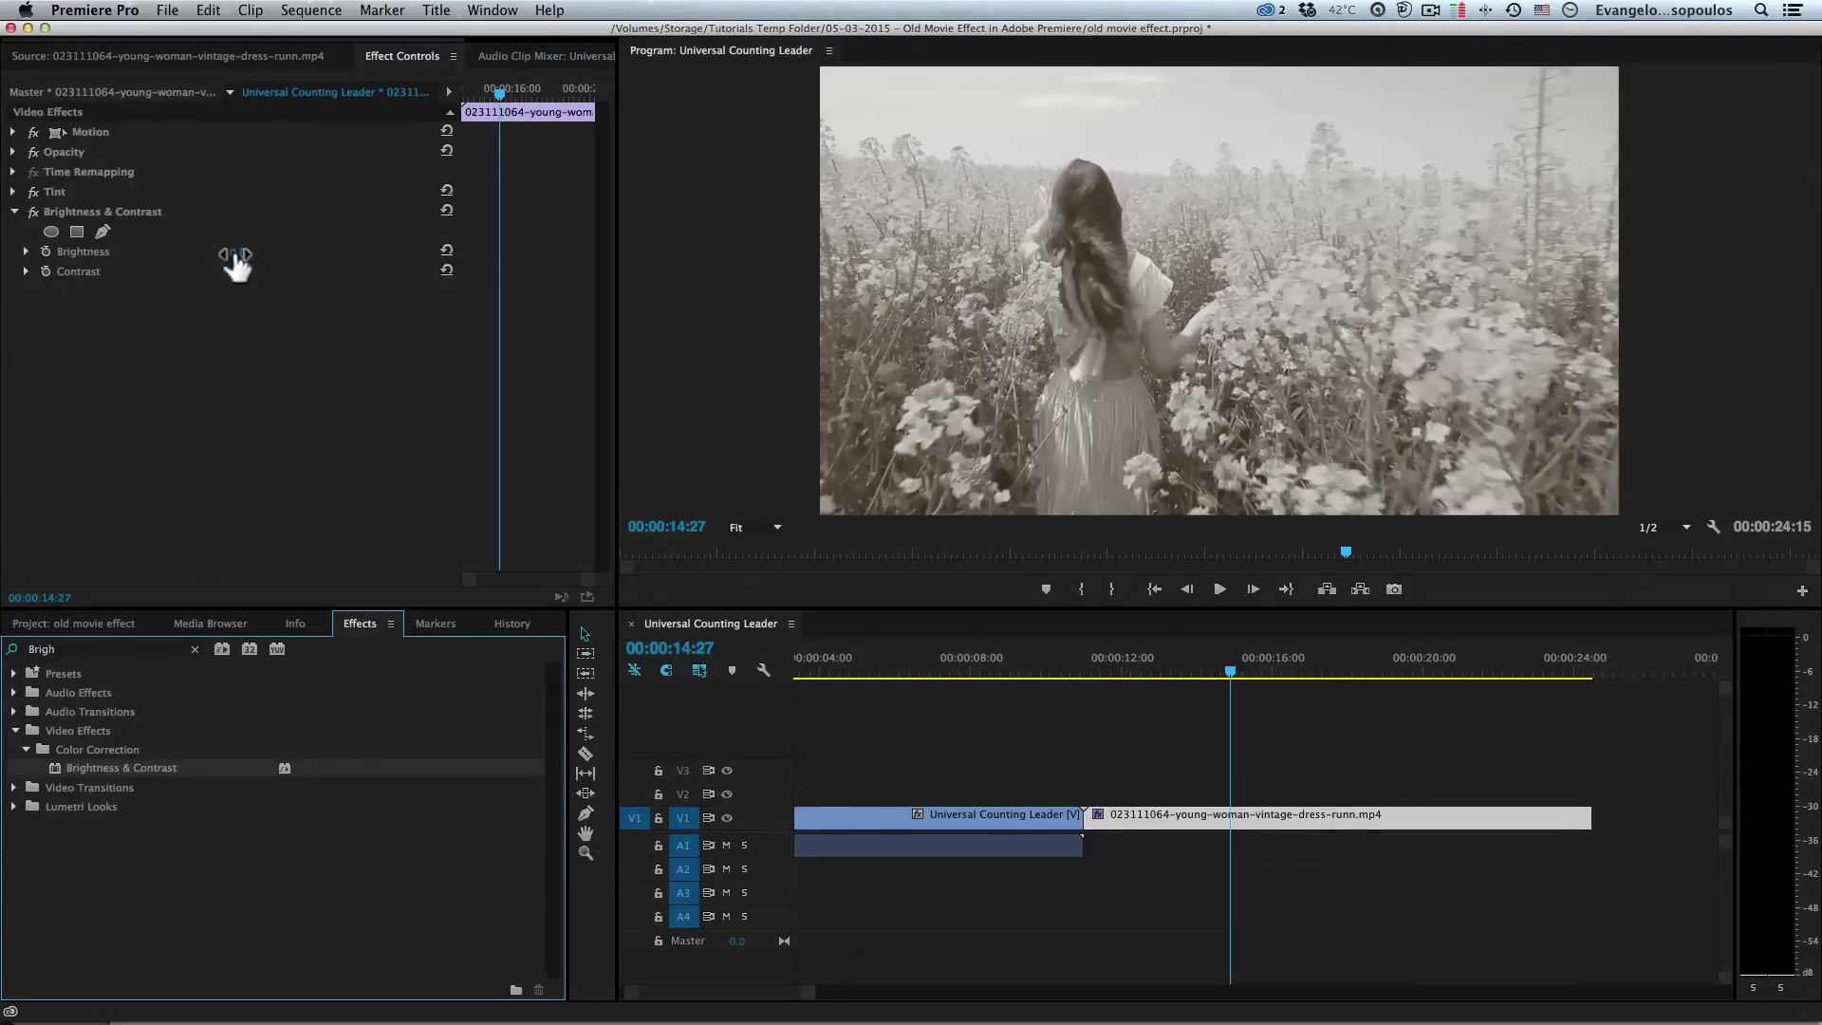
pyautogui.moveTo(235, 252); pyautogui.dragTo(249, 272)
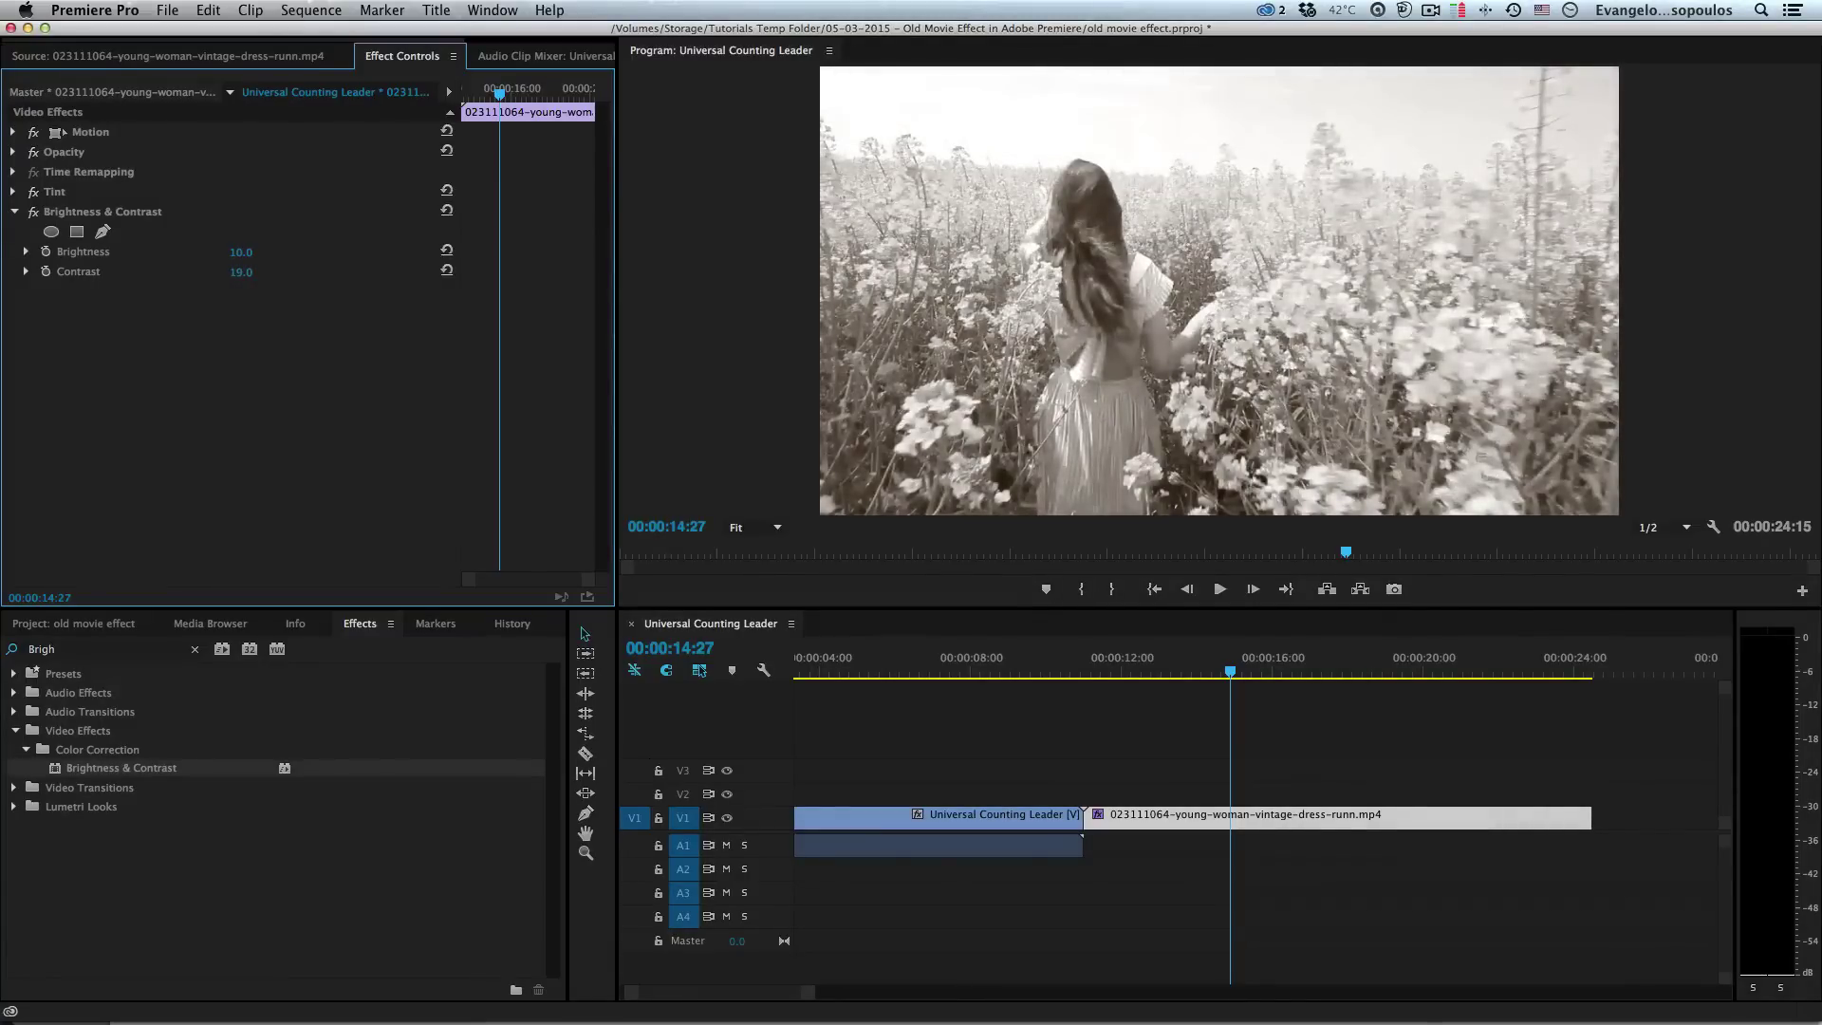
# - Compare the young woman clip at 00:00:13:15 with Brightness & Contrast off and on, and collapse the effect's settings
pyautogui.click(1218, 674)
pyautogui.moveTo(1217, 675); pyautogui.dragTo(1178, 674)
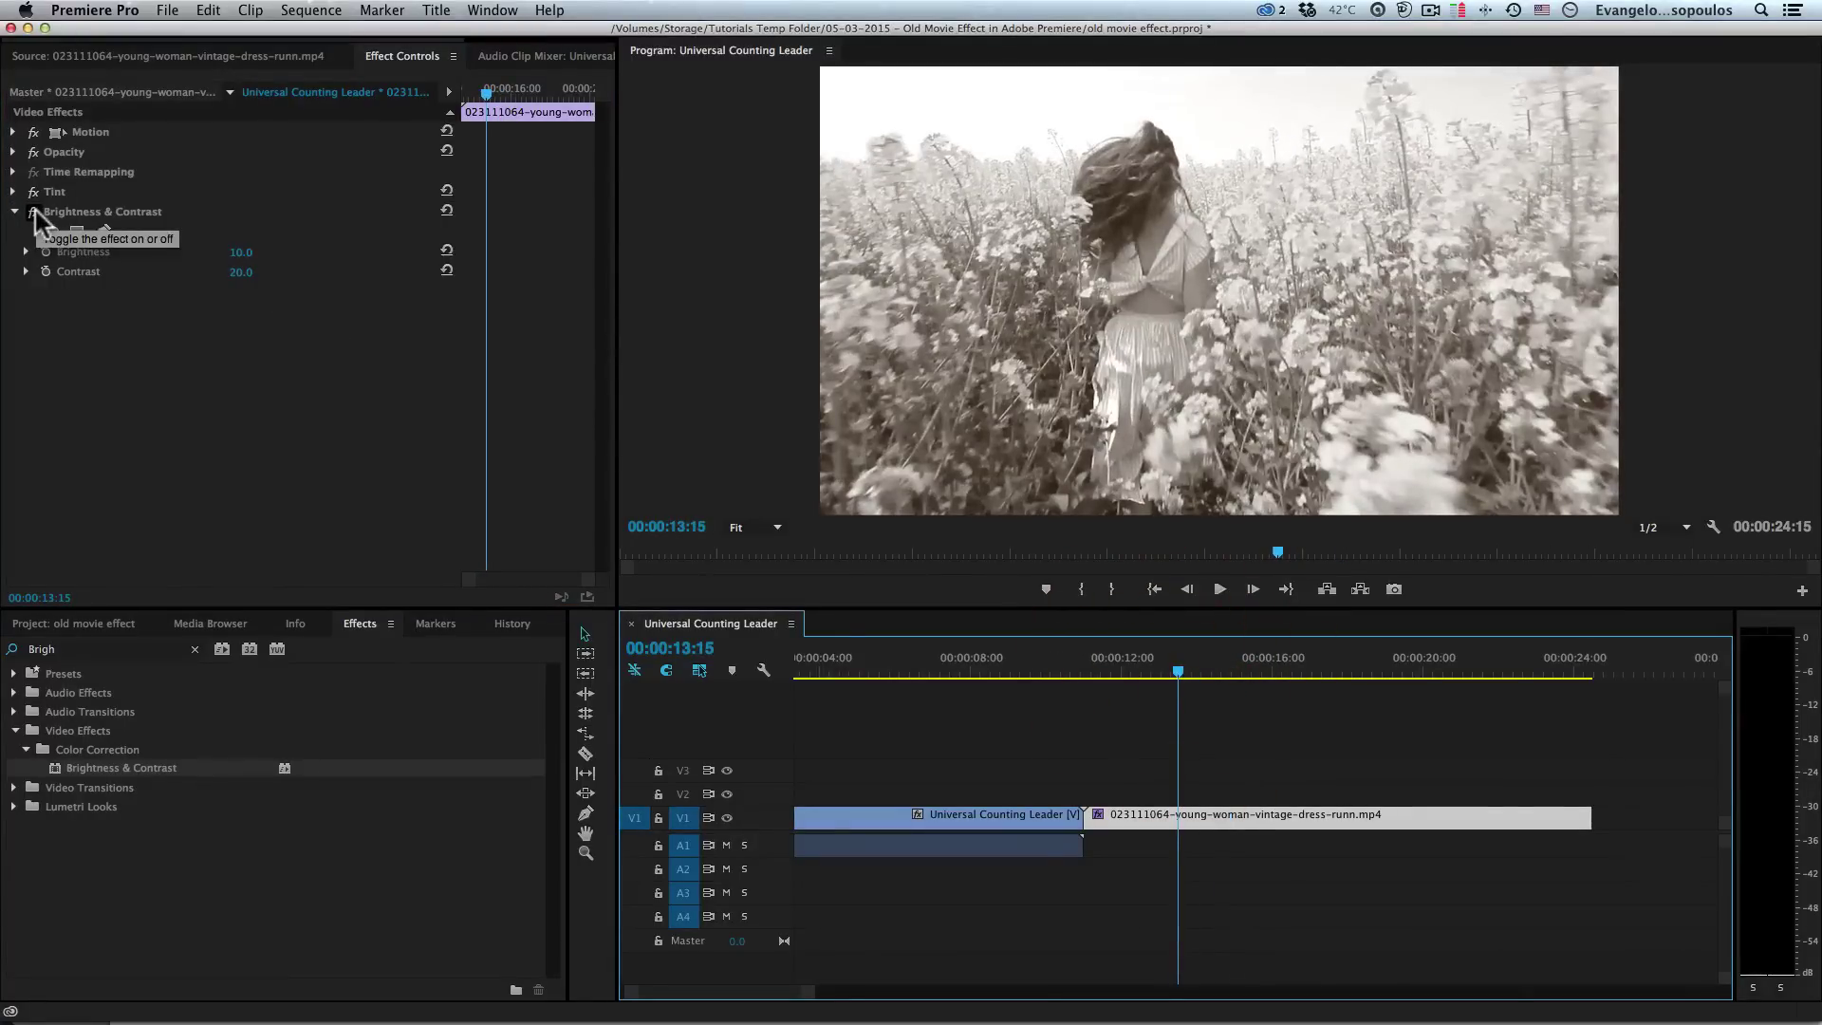
pyautogui.click(33, 210)
pyautogui.click(33, 211)
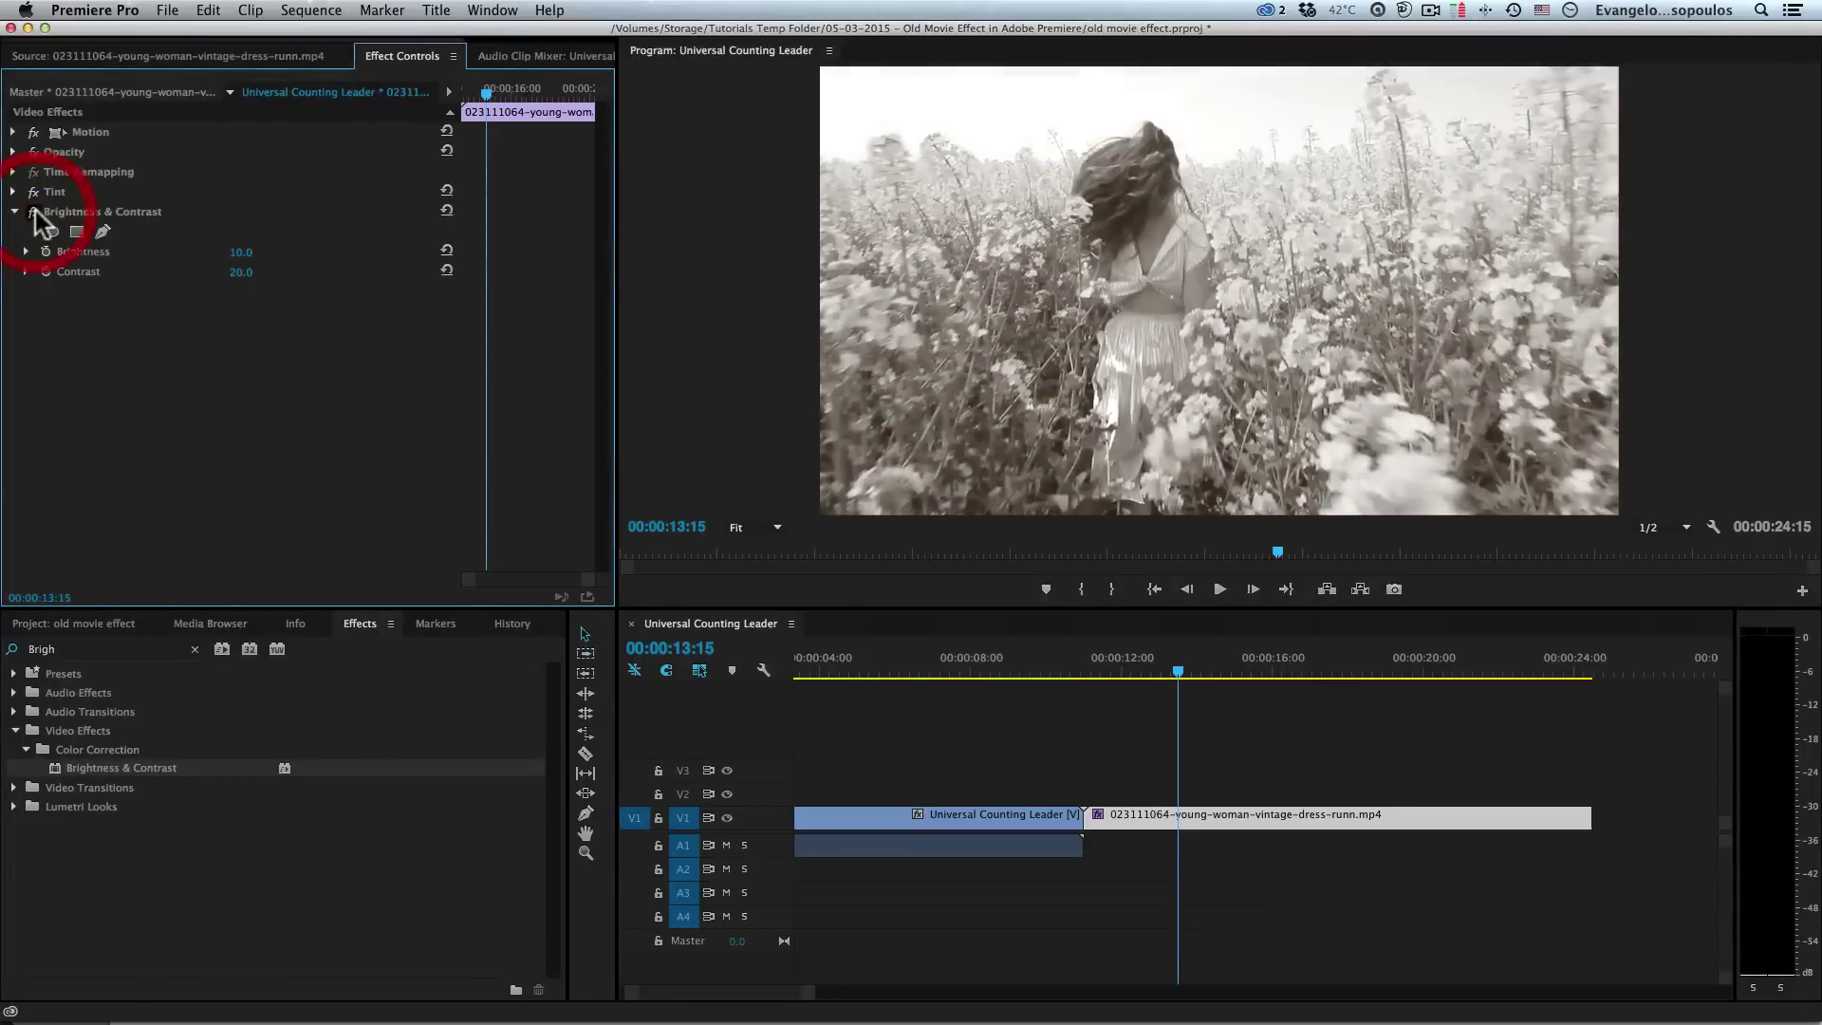
pyautogui.click(33, 210)
pyautogui.click(33, 211)
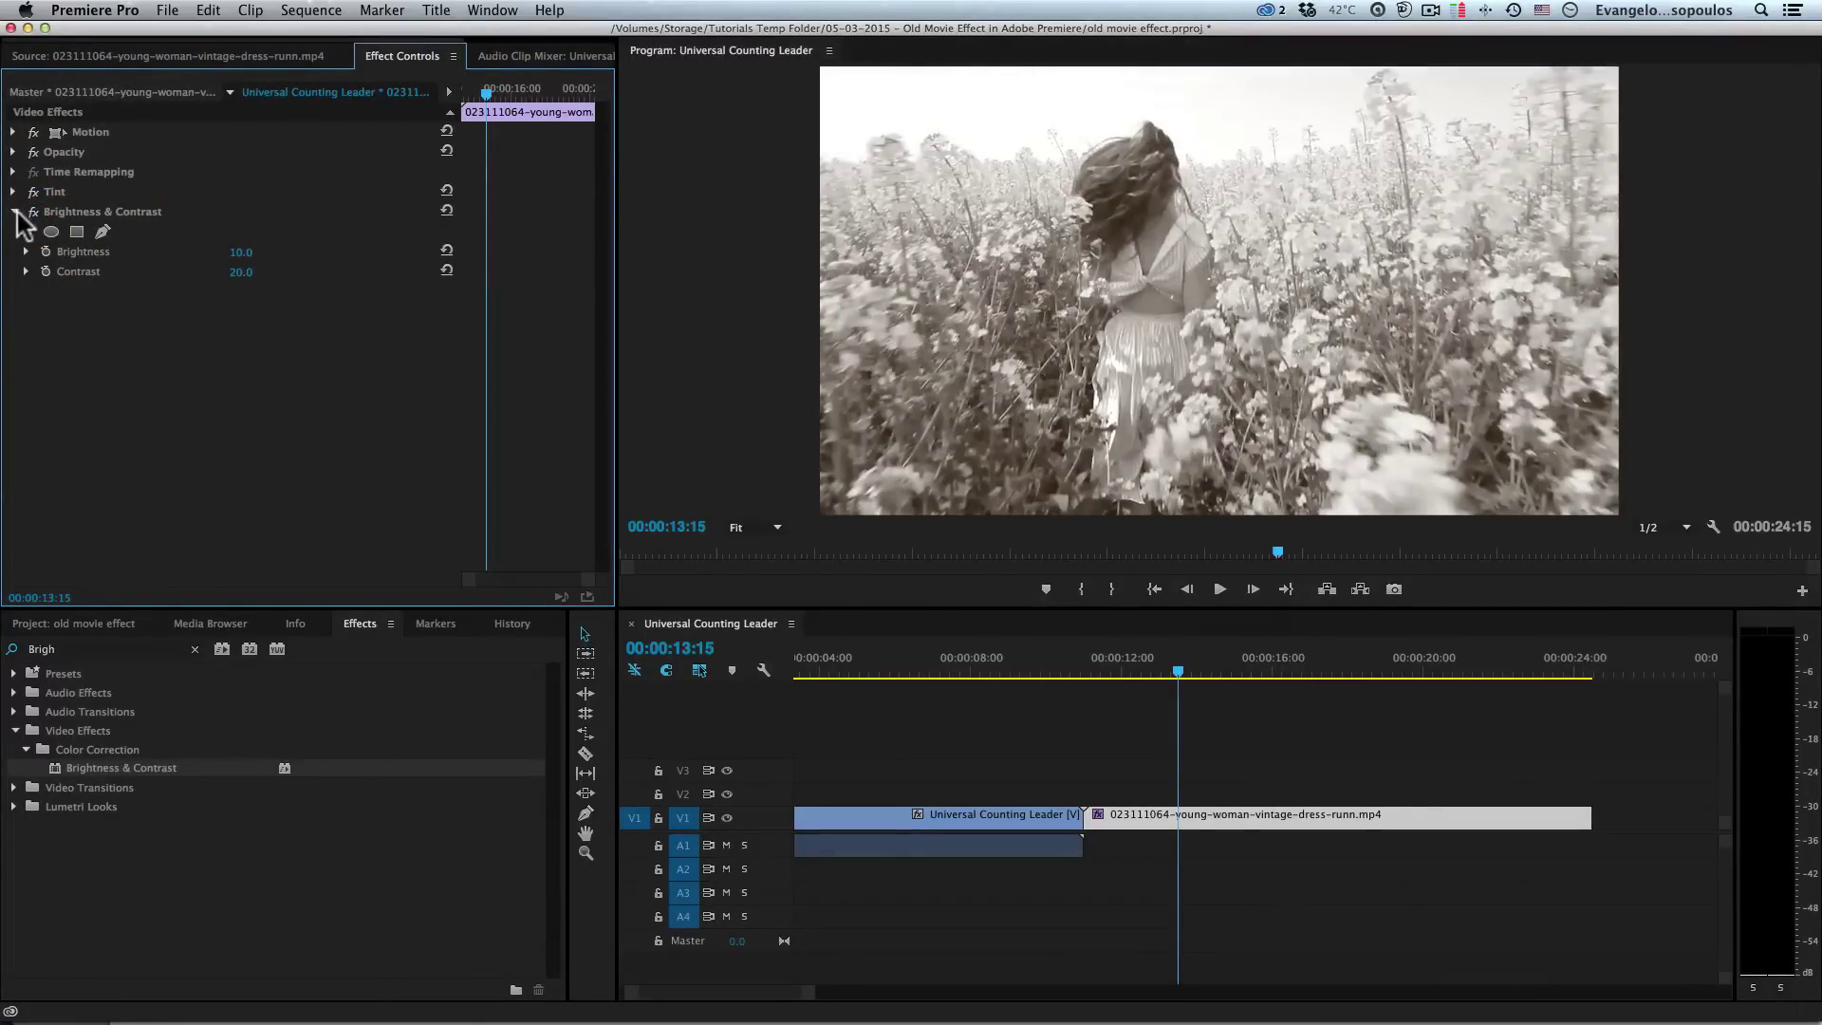
pyautogui.click(14, 211)
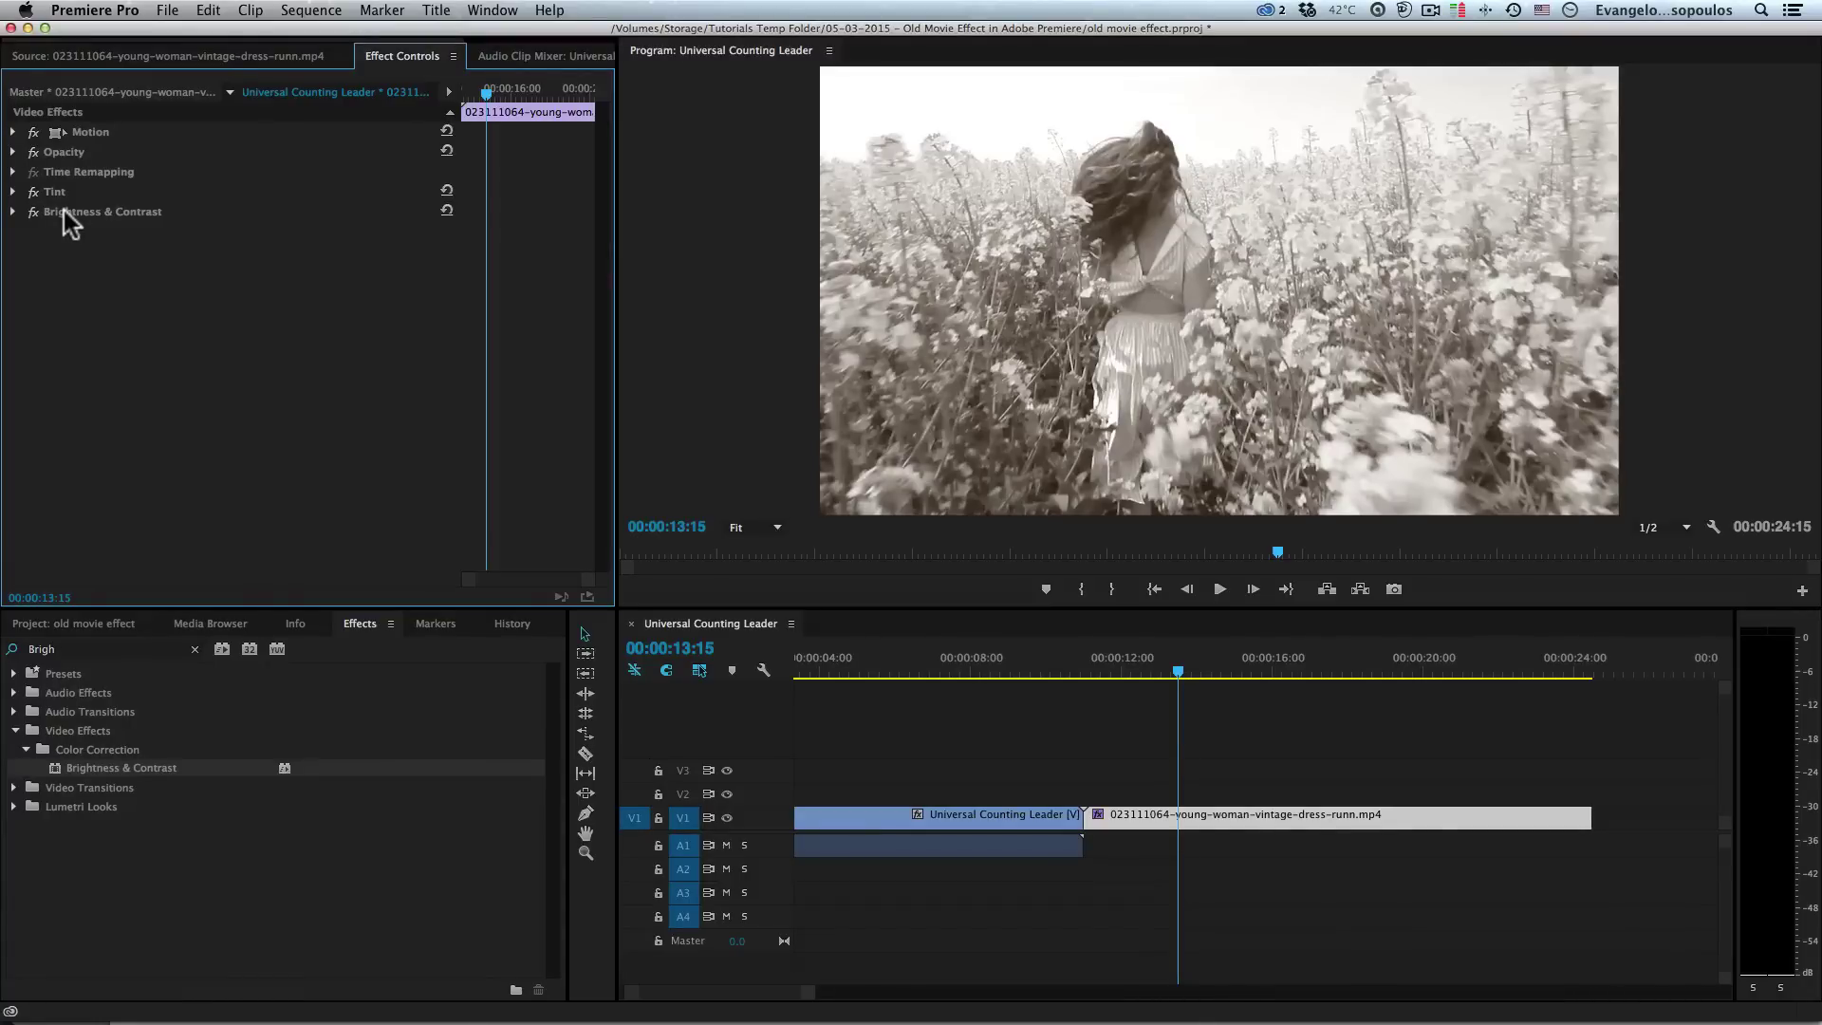
# - Find the Offset distort effect and apply it to the young woman clip
pyautogui.click(193, 650)
pyautogui.click(140, 651)
pyautogui.write('o')
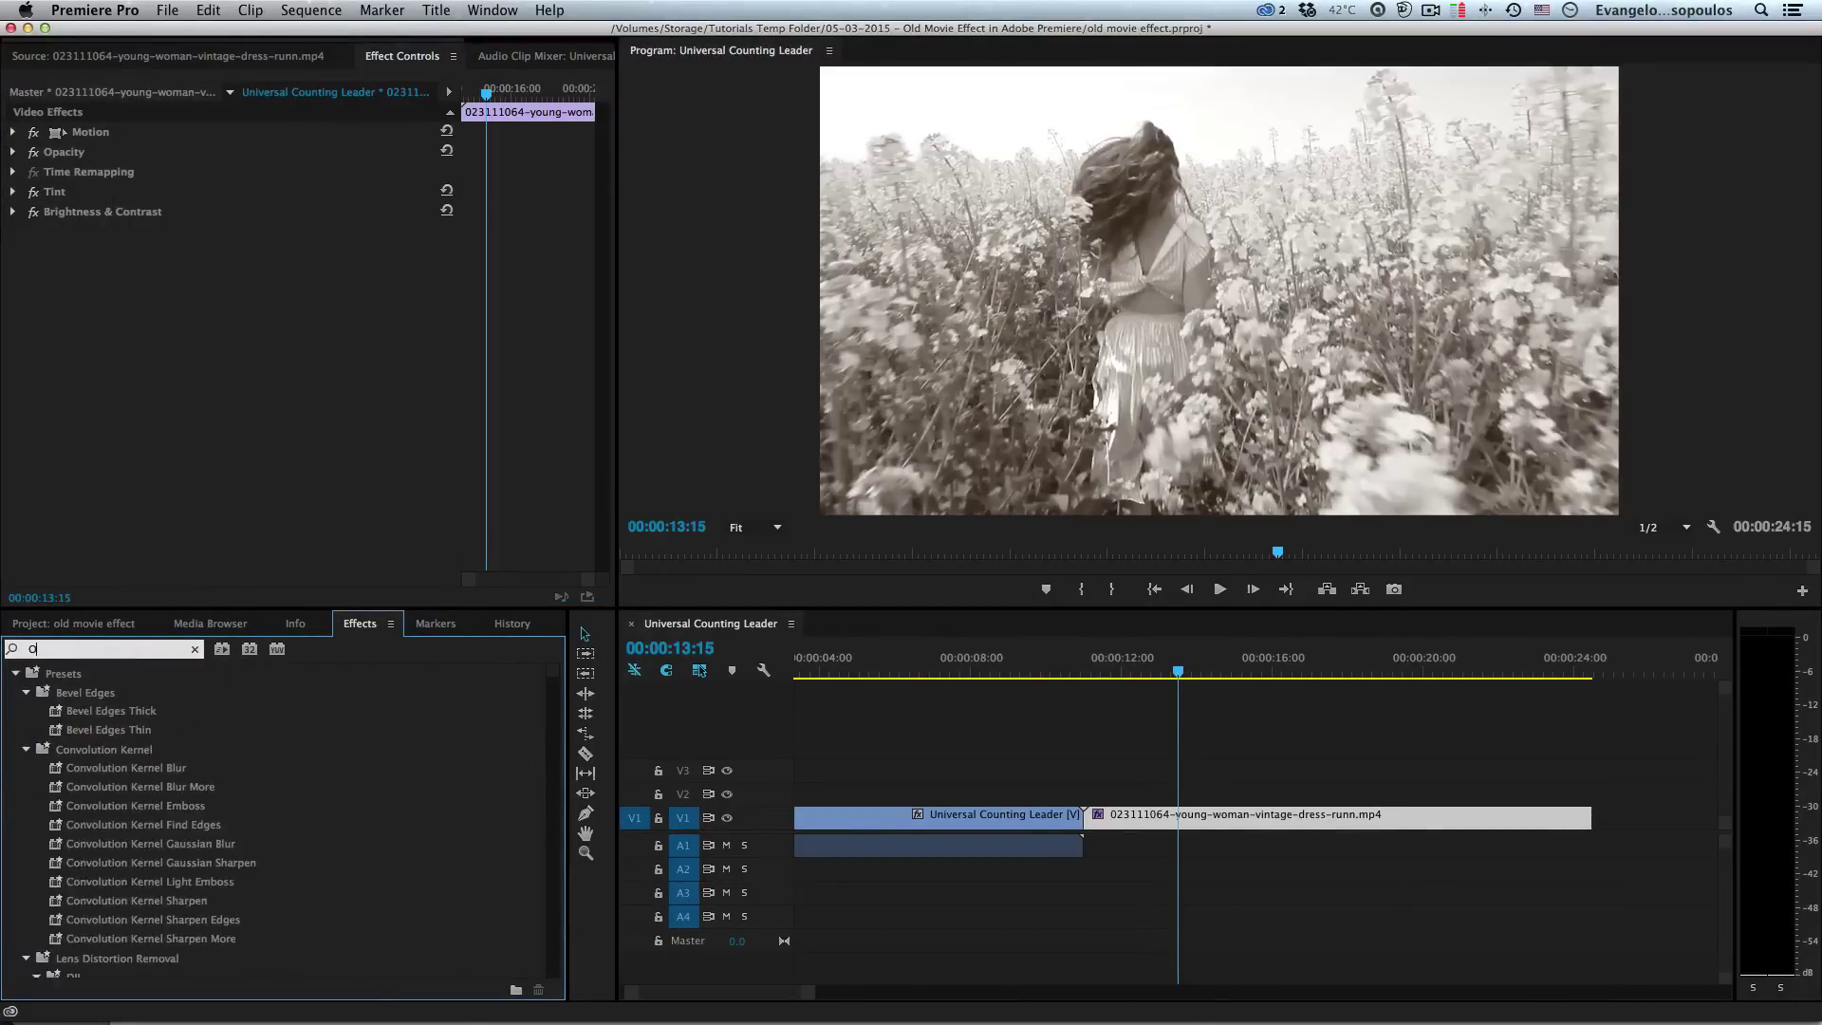
pyautogui.write('ffs')
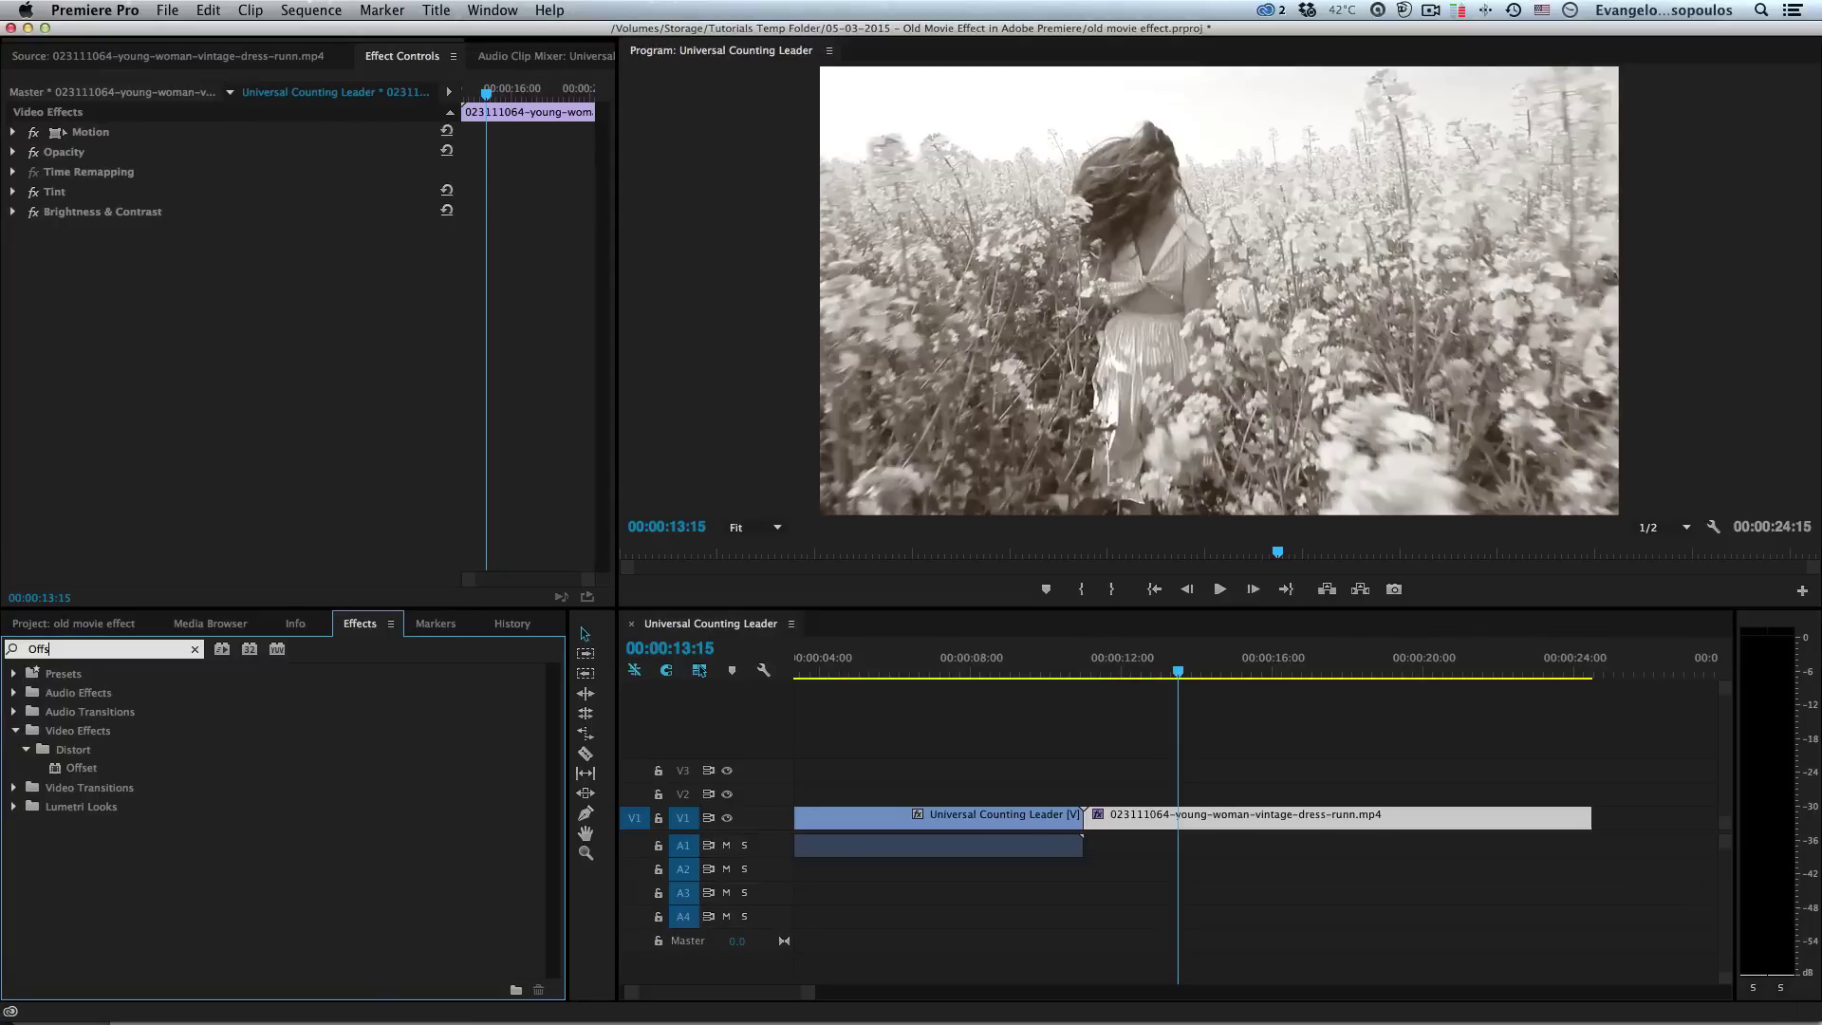
pyautogui.moveTo(72, 770); pyautogui.dragTo(1098, 813)
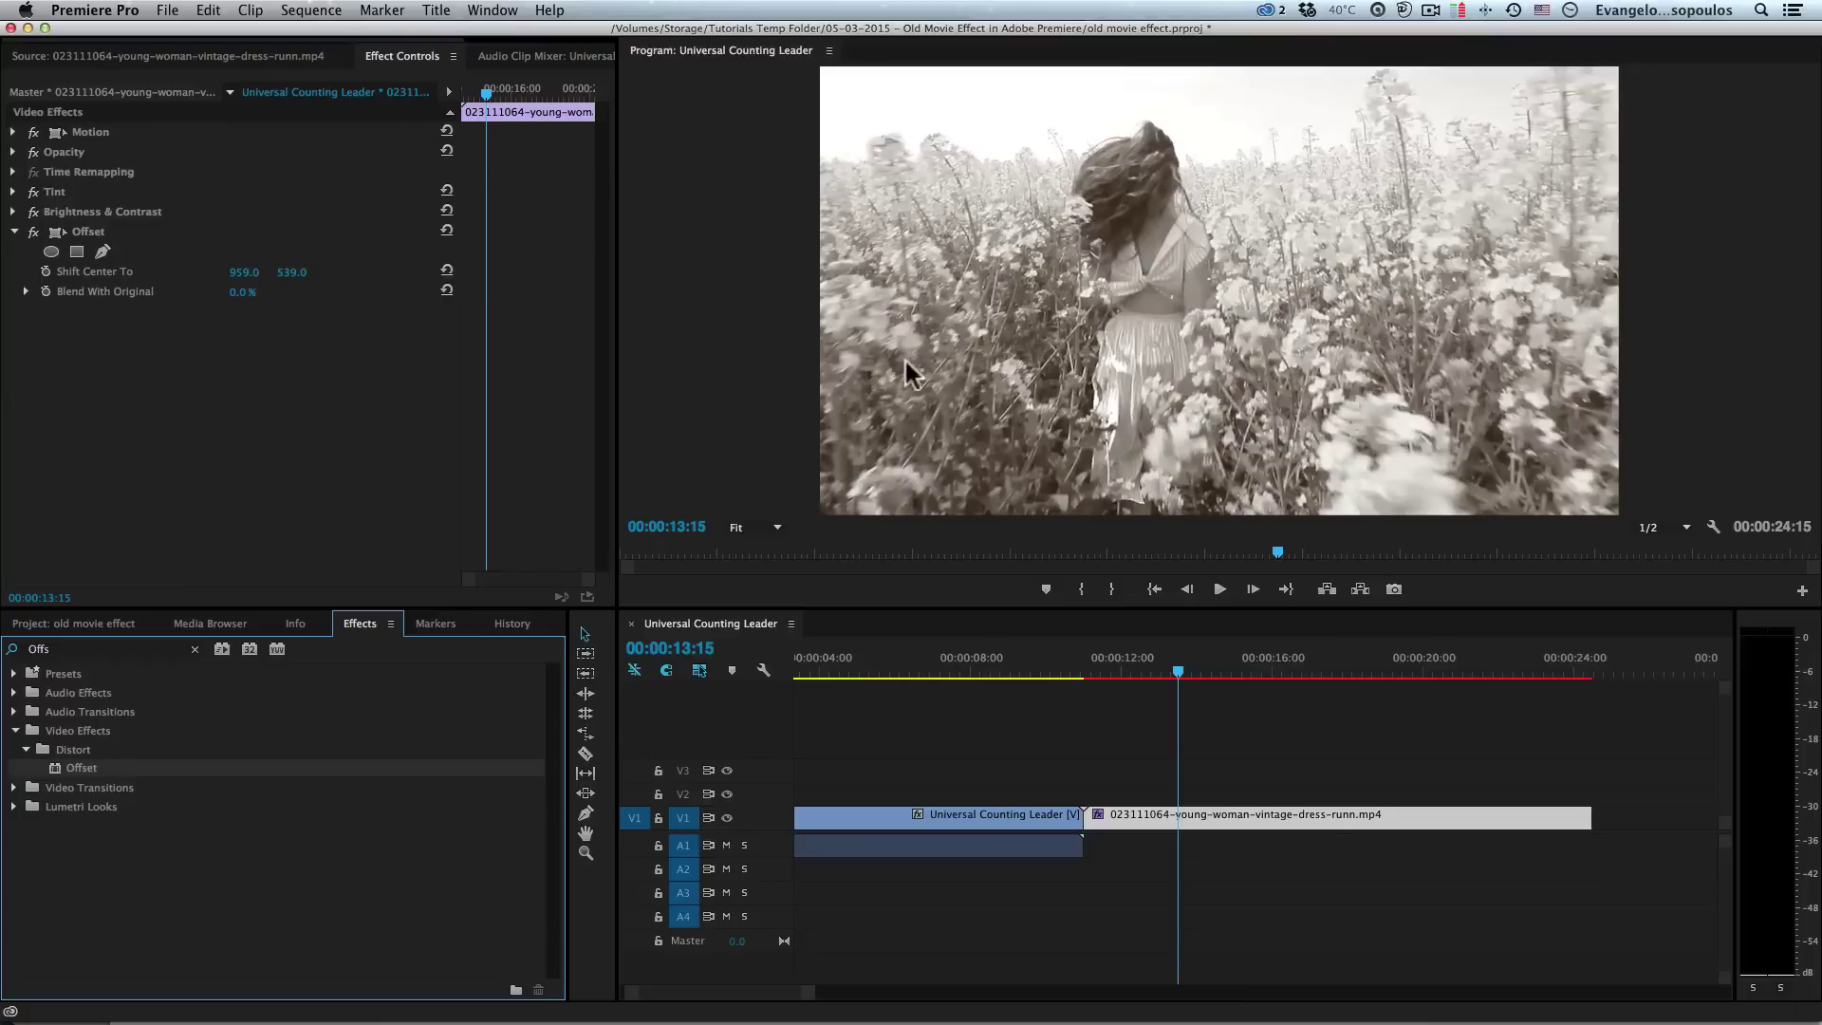
# - Set the Offset effect's horizontal Shift Center To value to 1435 and its Blend With Original to 80%
pyautogui.moveTo(237, 272); pyautogui.dragTo(688, 273)
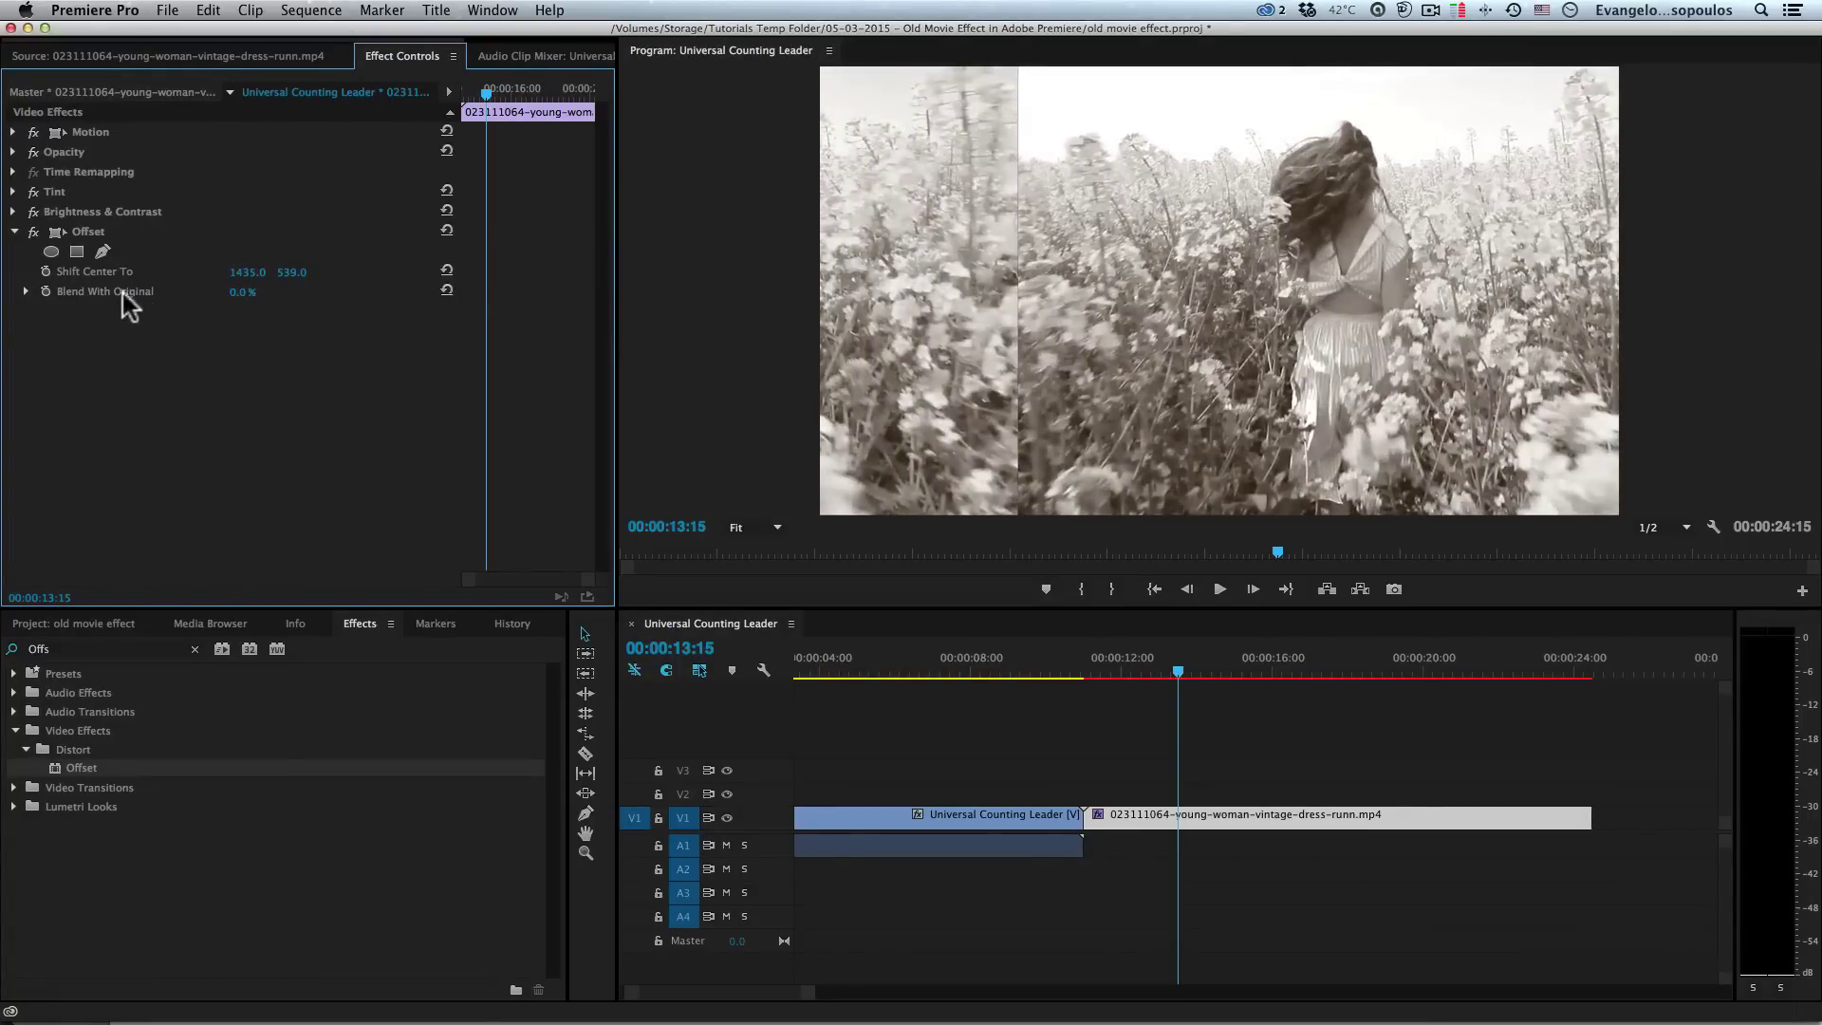
pyautogui.click(239, 292)
pyautogui.write('80')
pyautogui.press('Return')
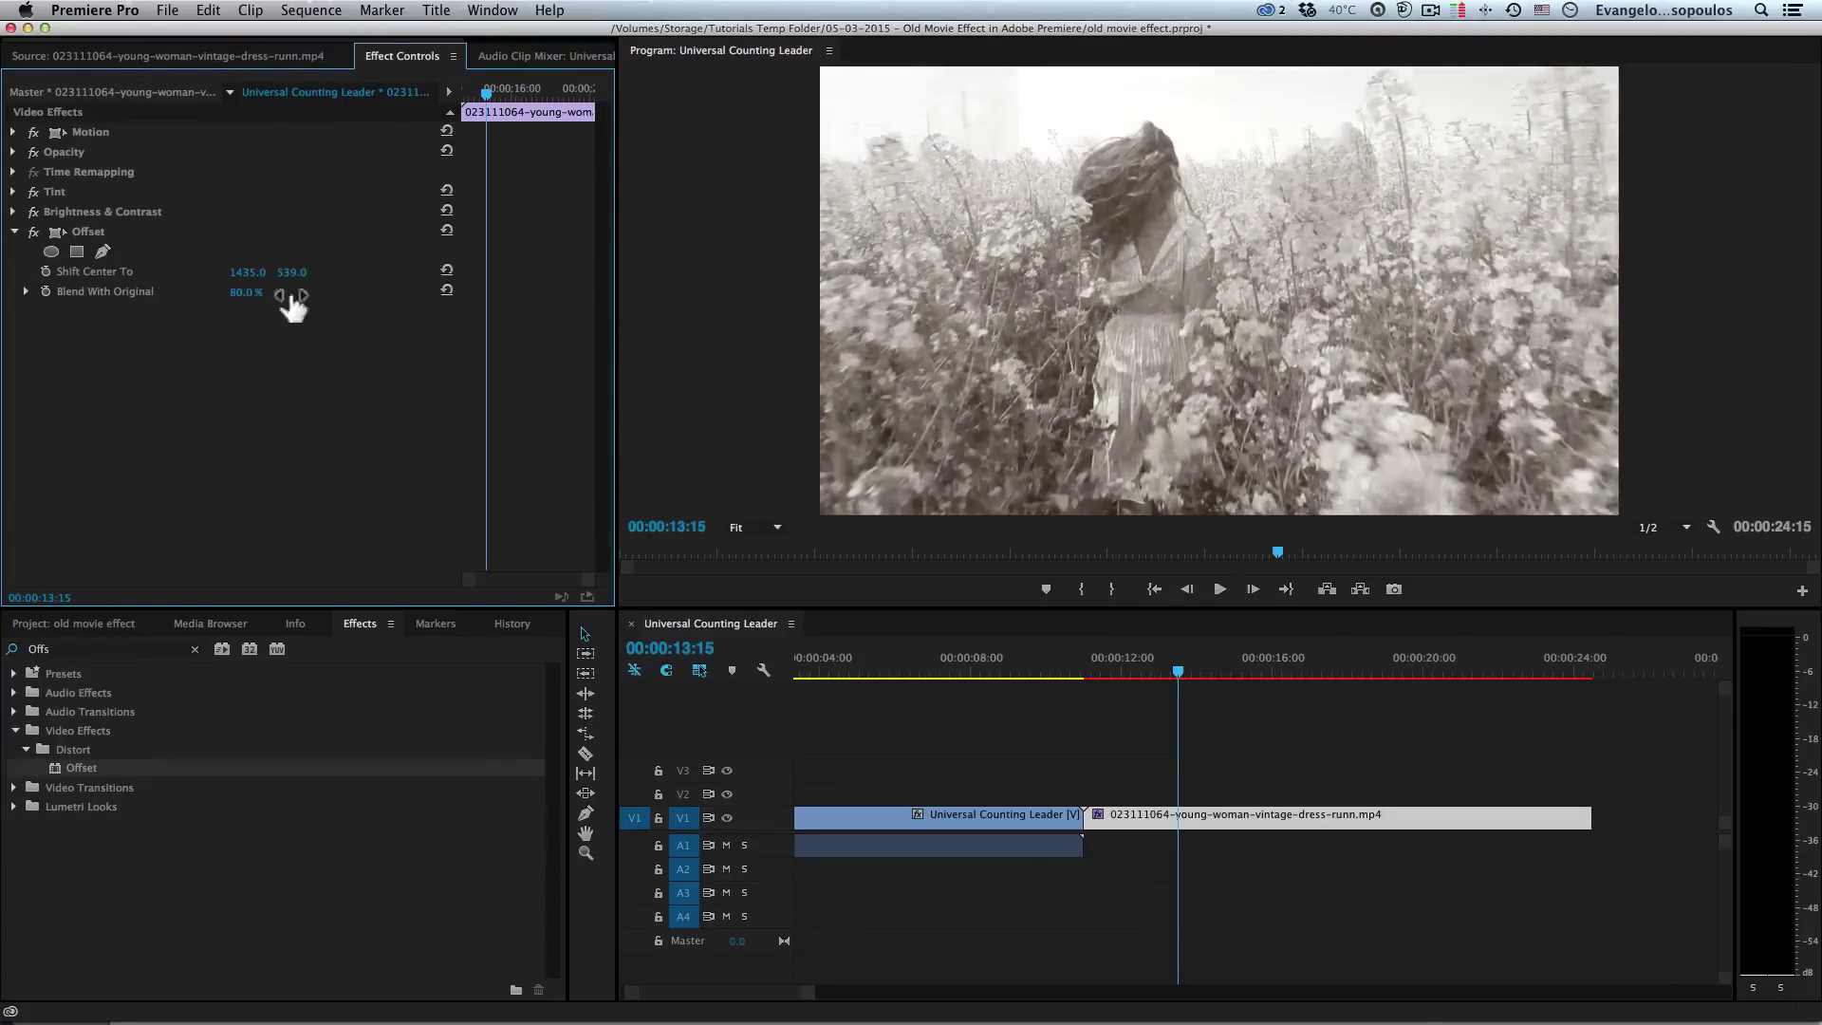
pyautogui.moveTo(1175, 657)
pyautogui.mouseDown()
pyautogui.moveTo(1129, 674)
pyautogui.moveTo(1192, 663)
pyautogui.moveTo(1135, 670)
pyautogui.moveTo(1158, 664)
pyautogui.mouseUp()
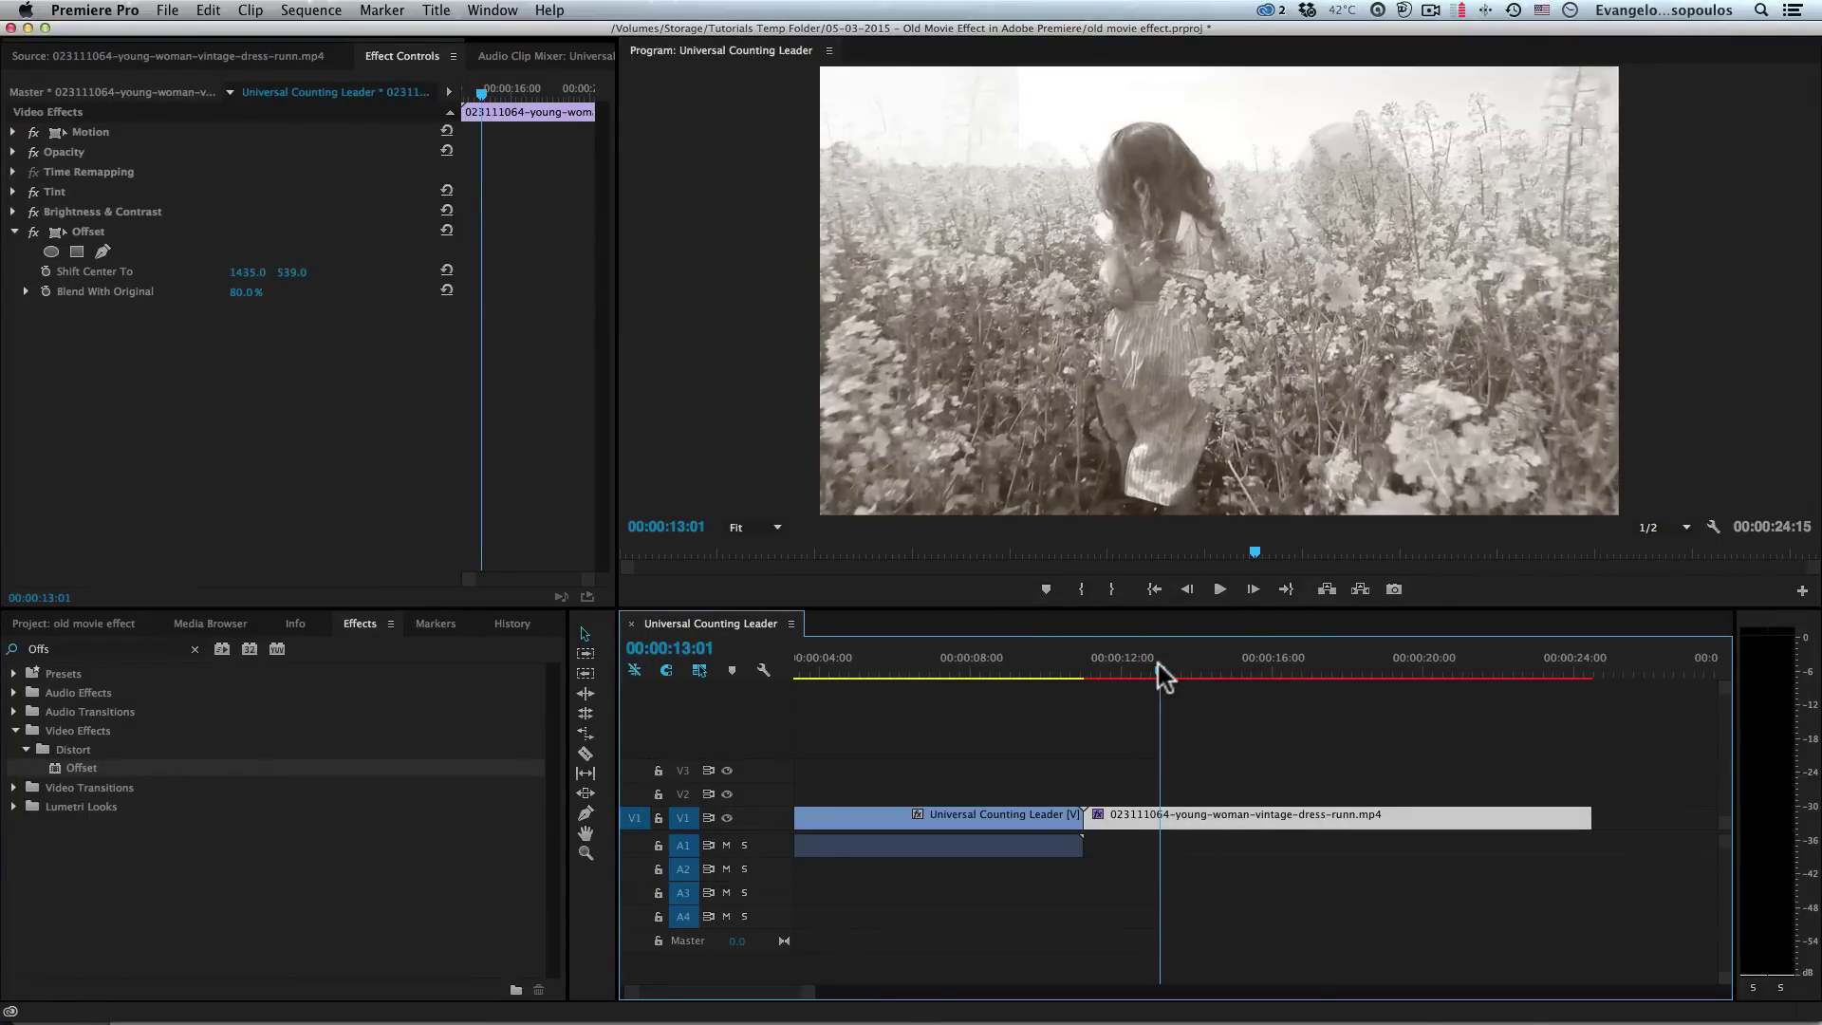
pyautogui.click(12, 232)
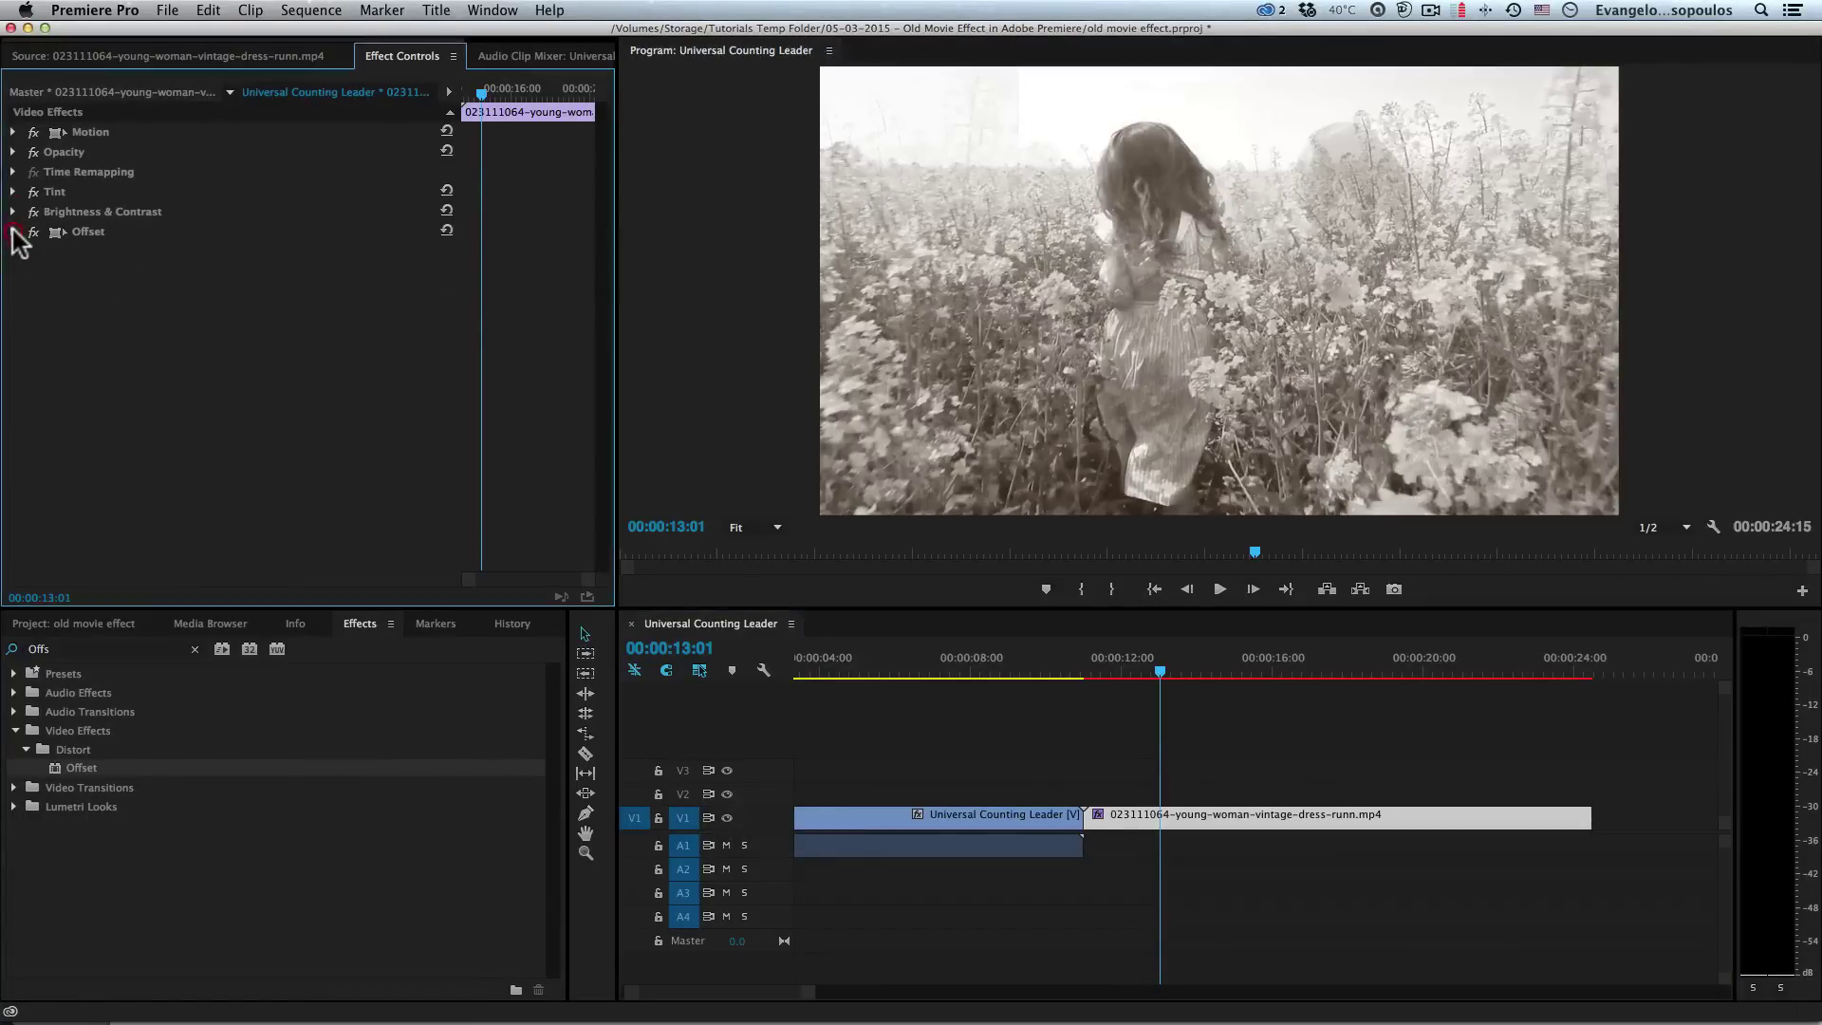
# - Apply the Dust & Scratches effect to the young woman clip and set its radius to 5
pyautogui.click(70, 649)
pyautogui.write('Du')
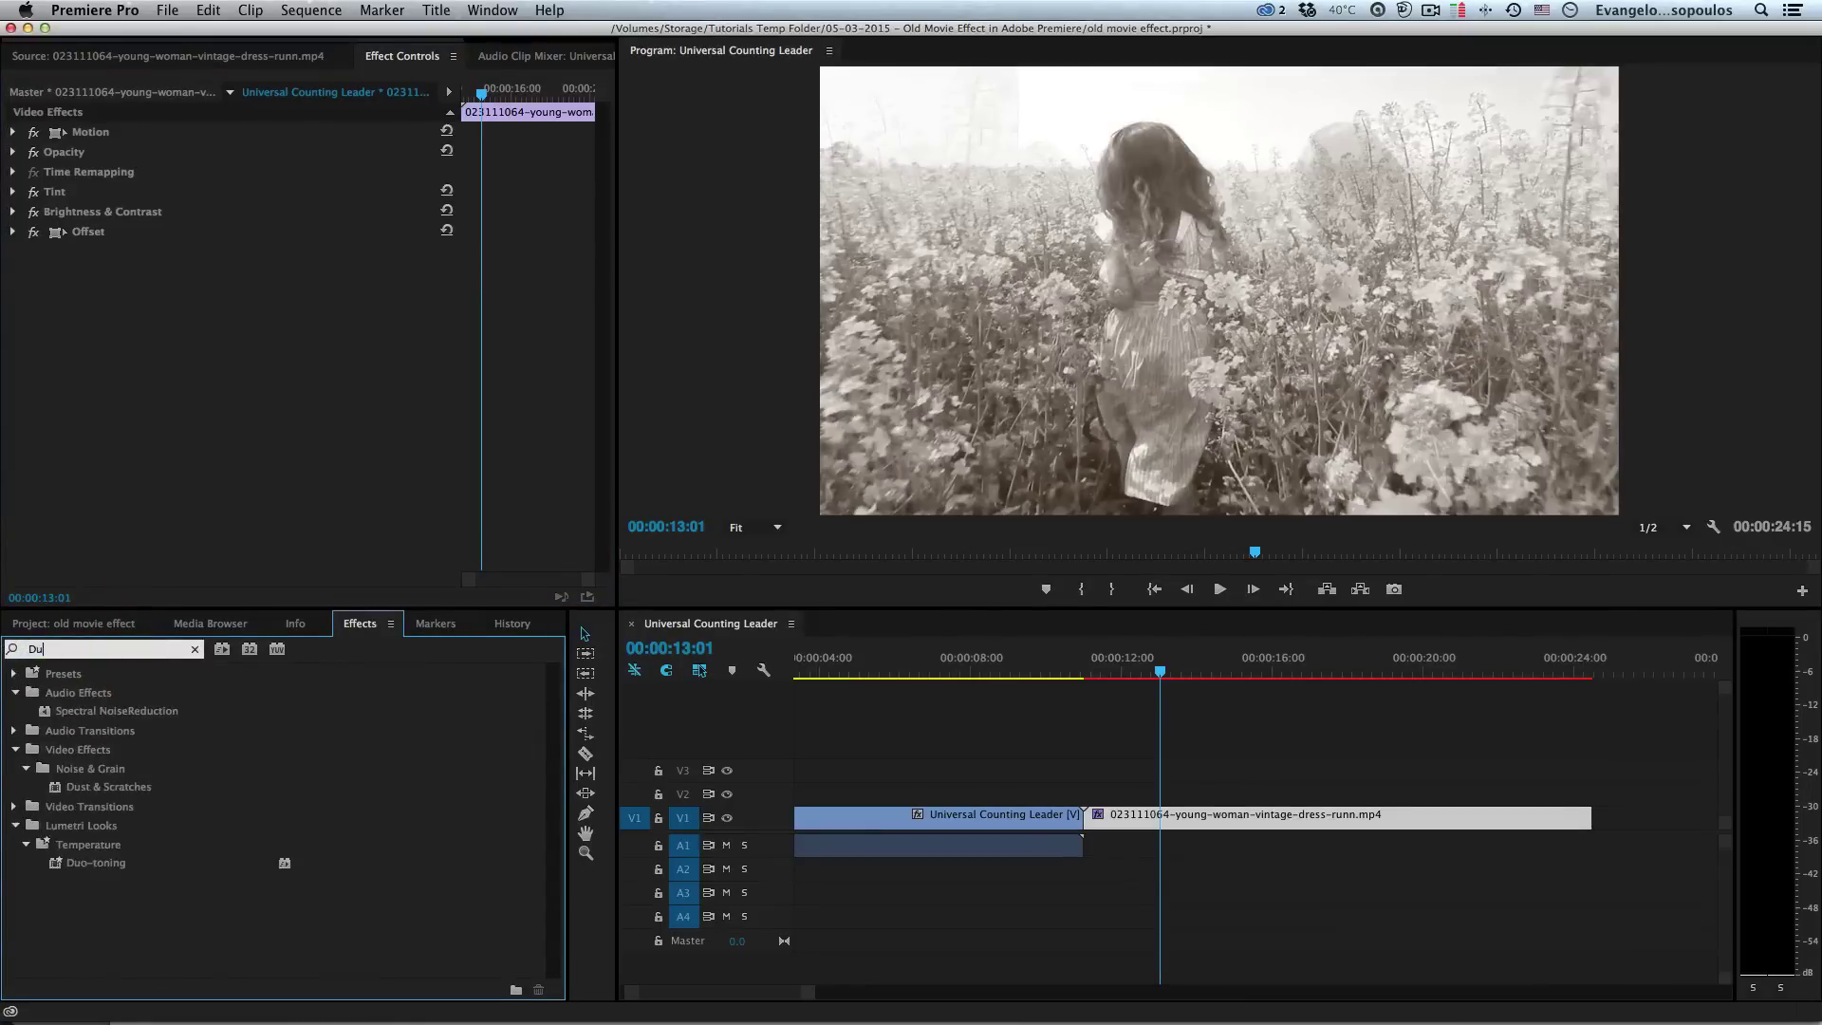
pyautogui.write('st')
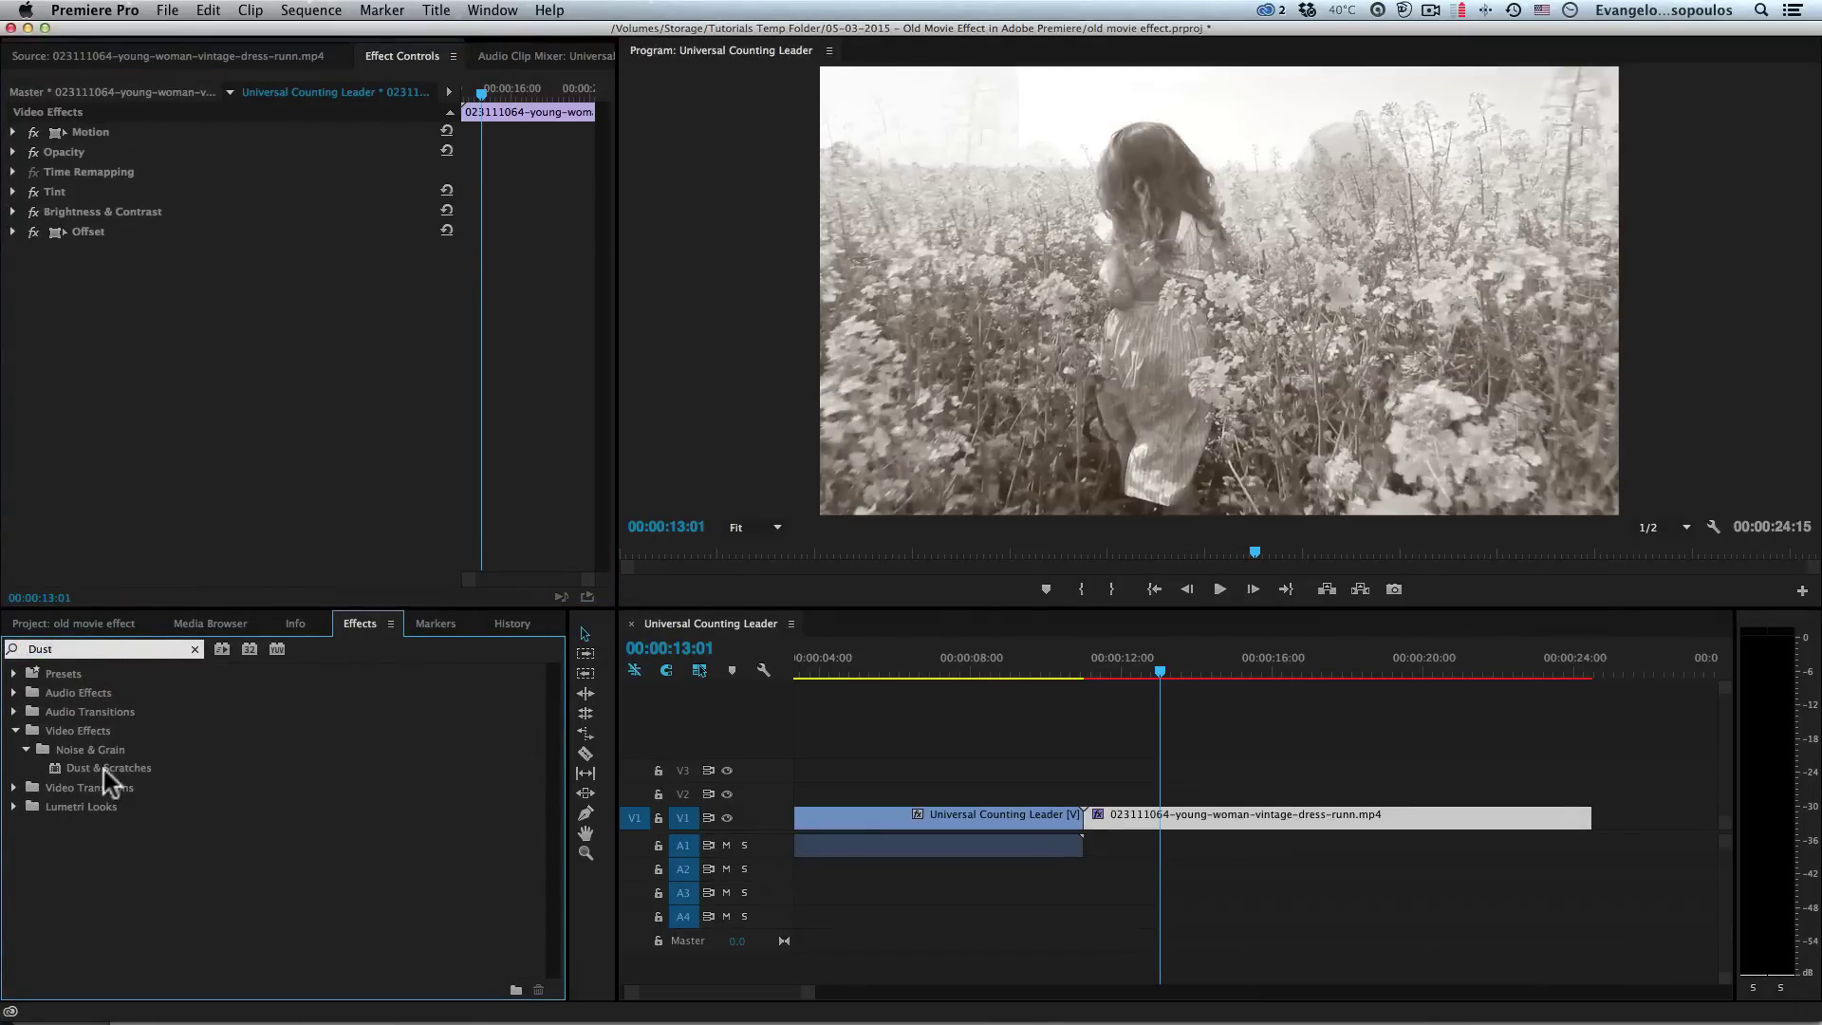
pyautogui.moveTo(103, 768); pyautogui.dragTo(1127, 819)
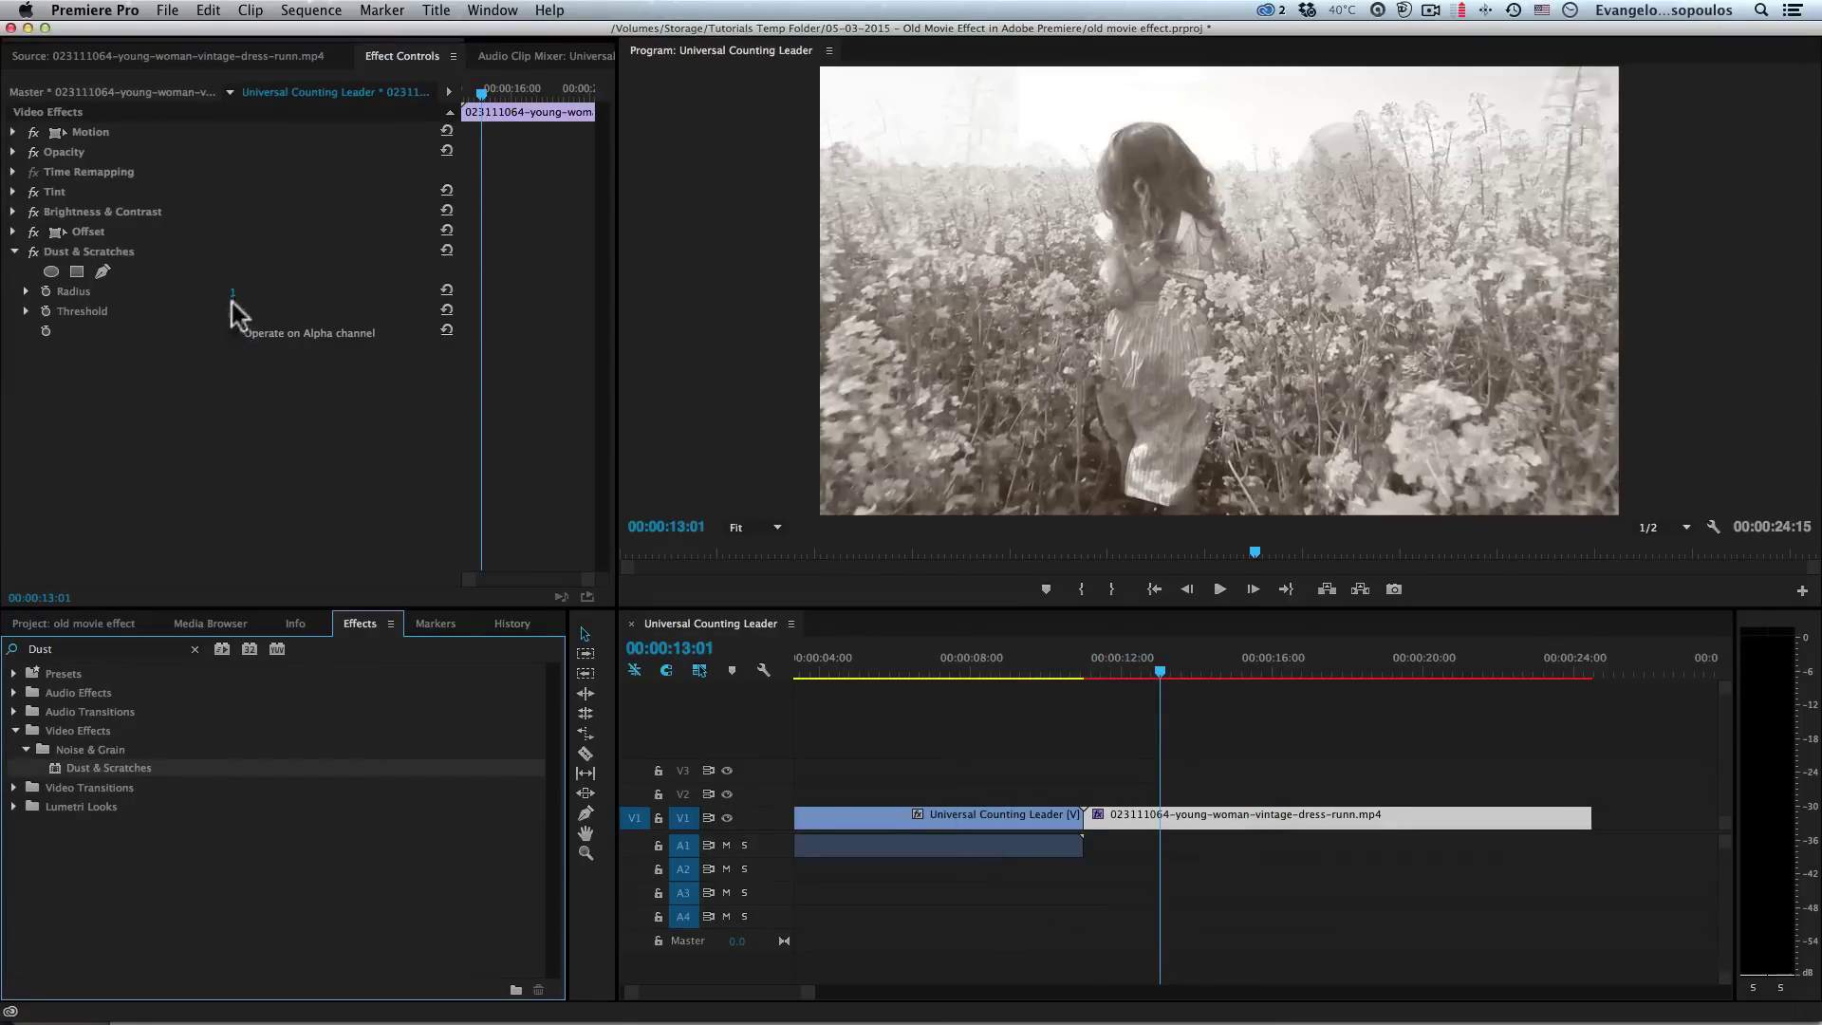
pyautogui.moveTo(233, 291); pyautogui.dragTo(253, 297)
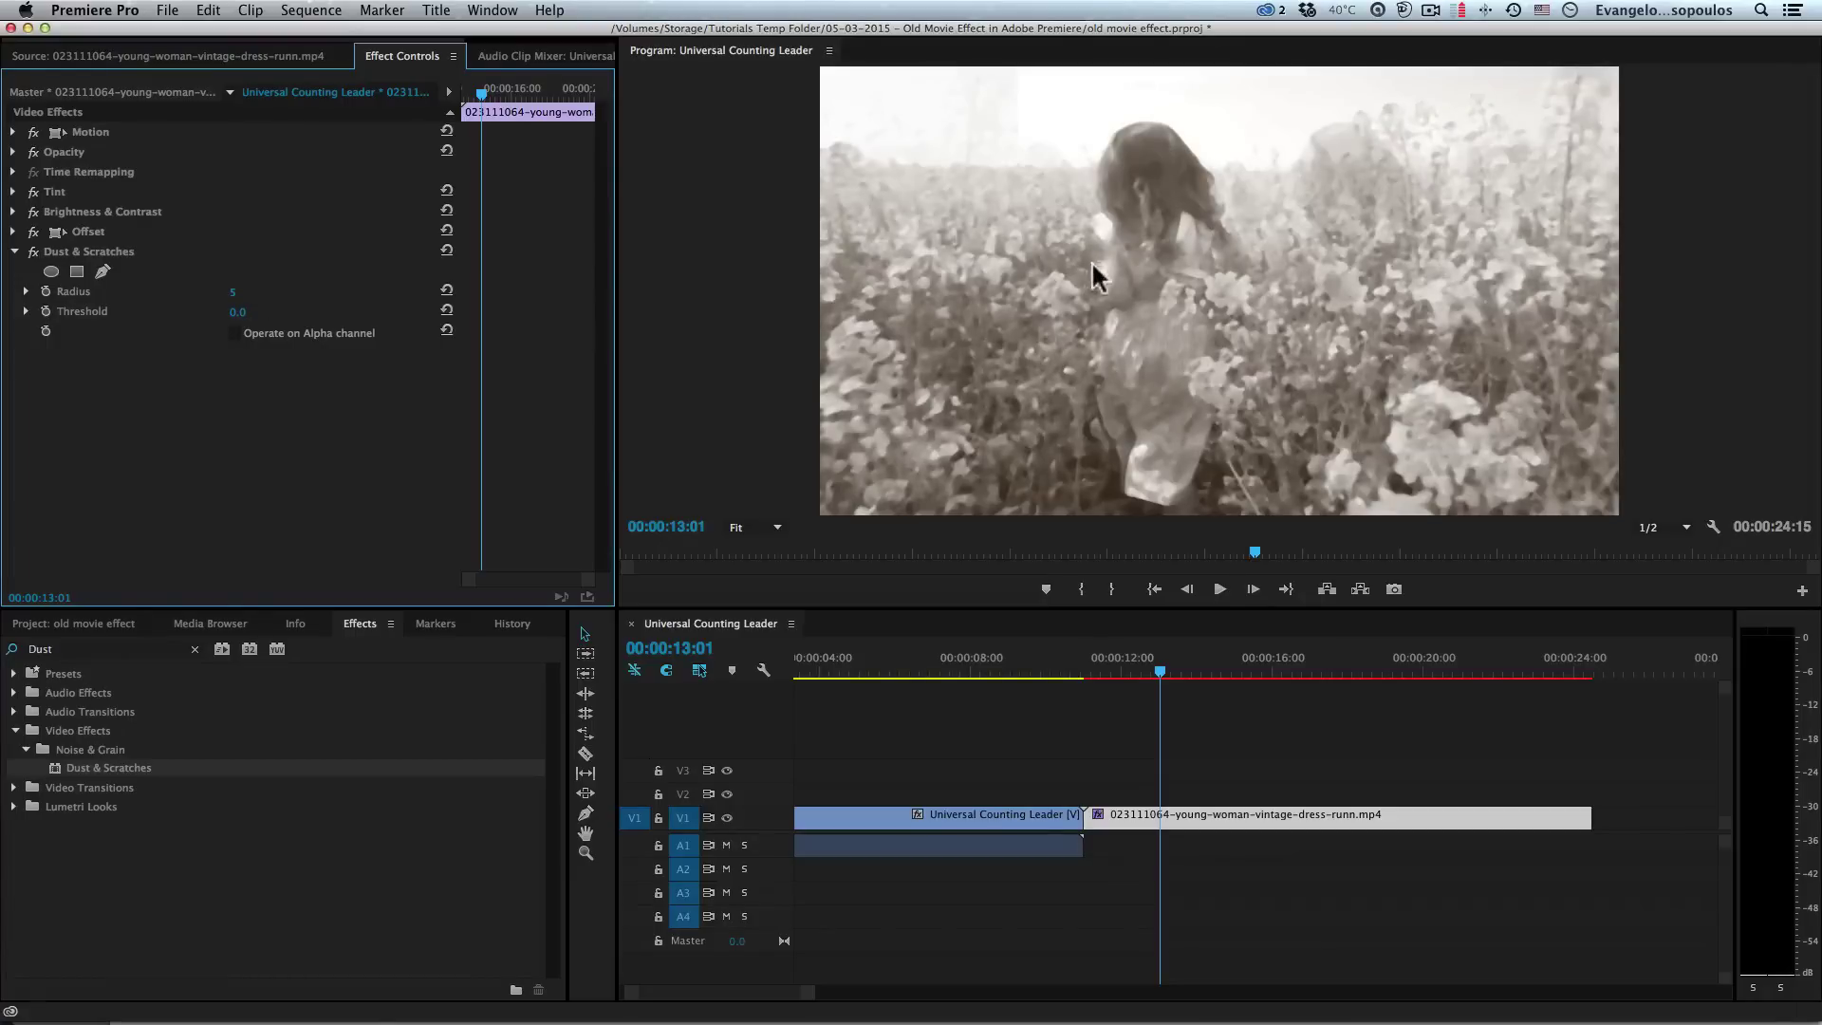
# - Try a Dust & Scratches threshold of 1.0 near the clip's end and compare the picture with the effect off and on
pyautogui.moveTo(1160, 668); pyautogui.dragTo(1529, 663)
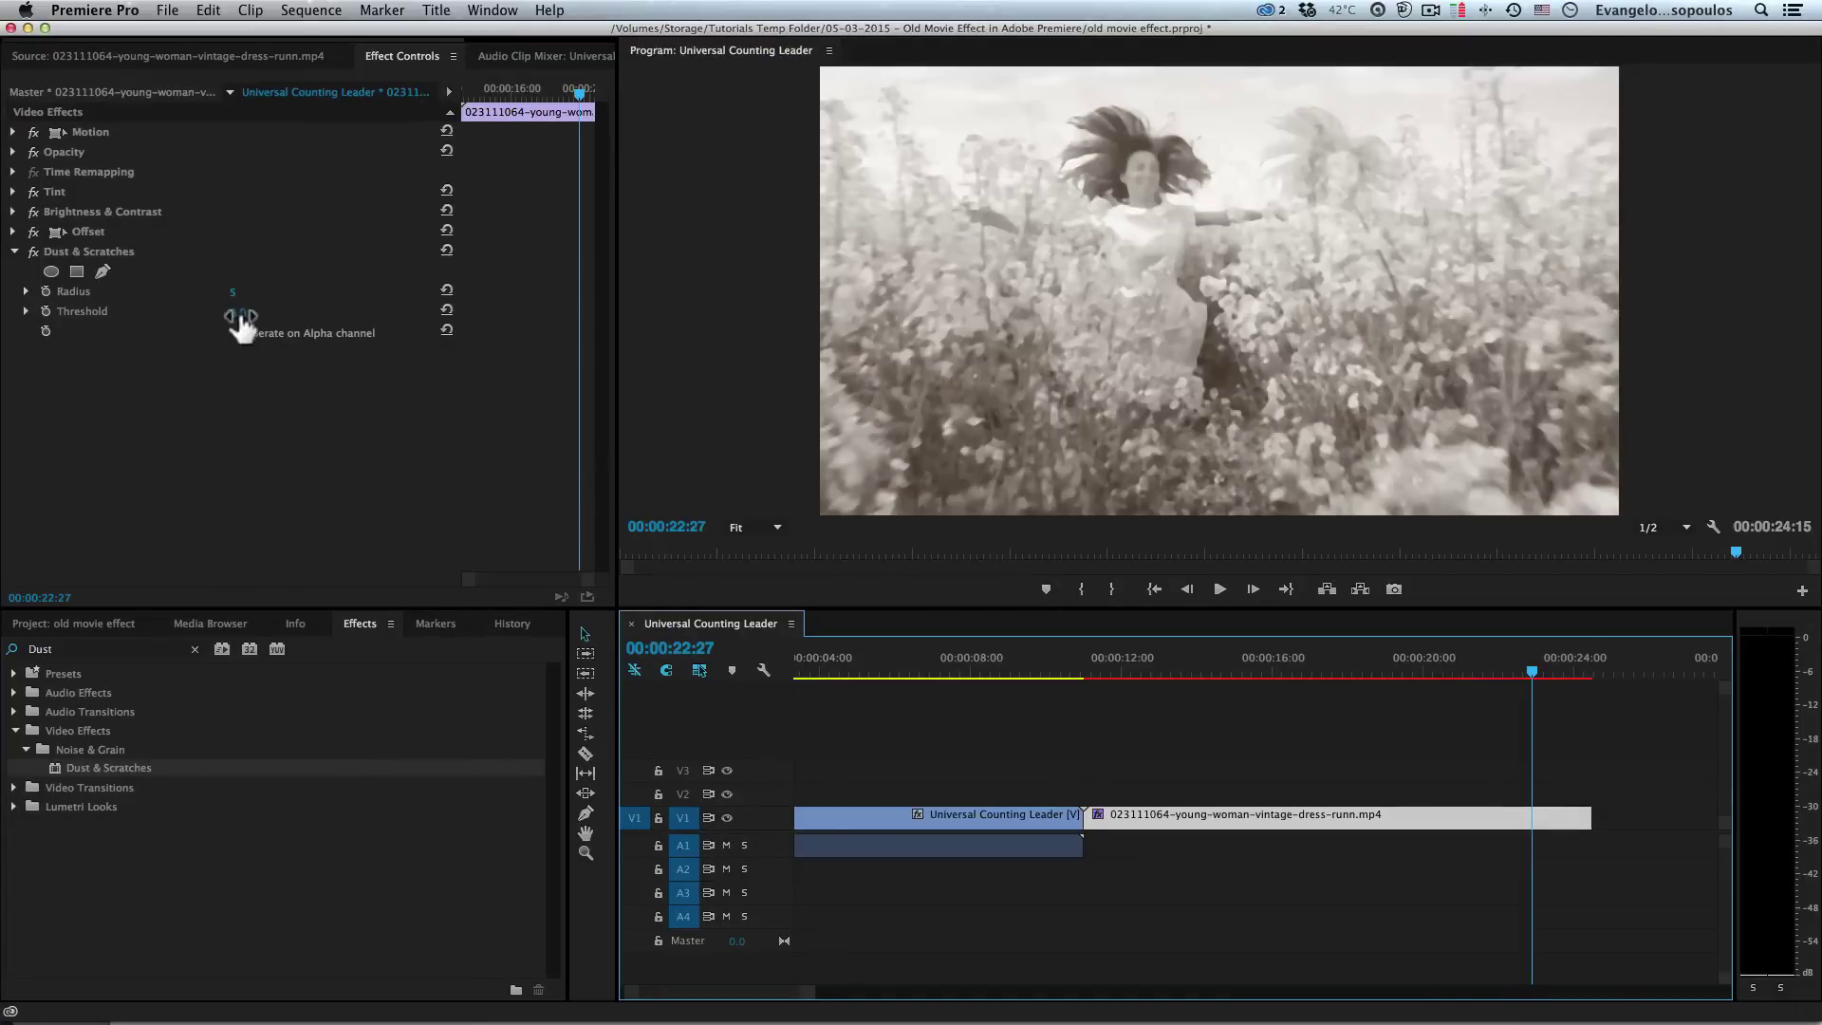
pyautogui.moveTo(236, 323); pyautogui.dragTo(251, 323)
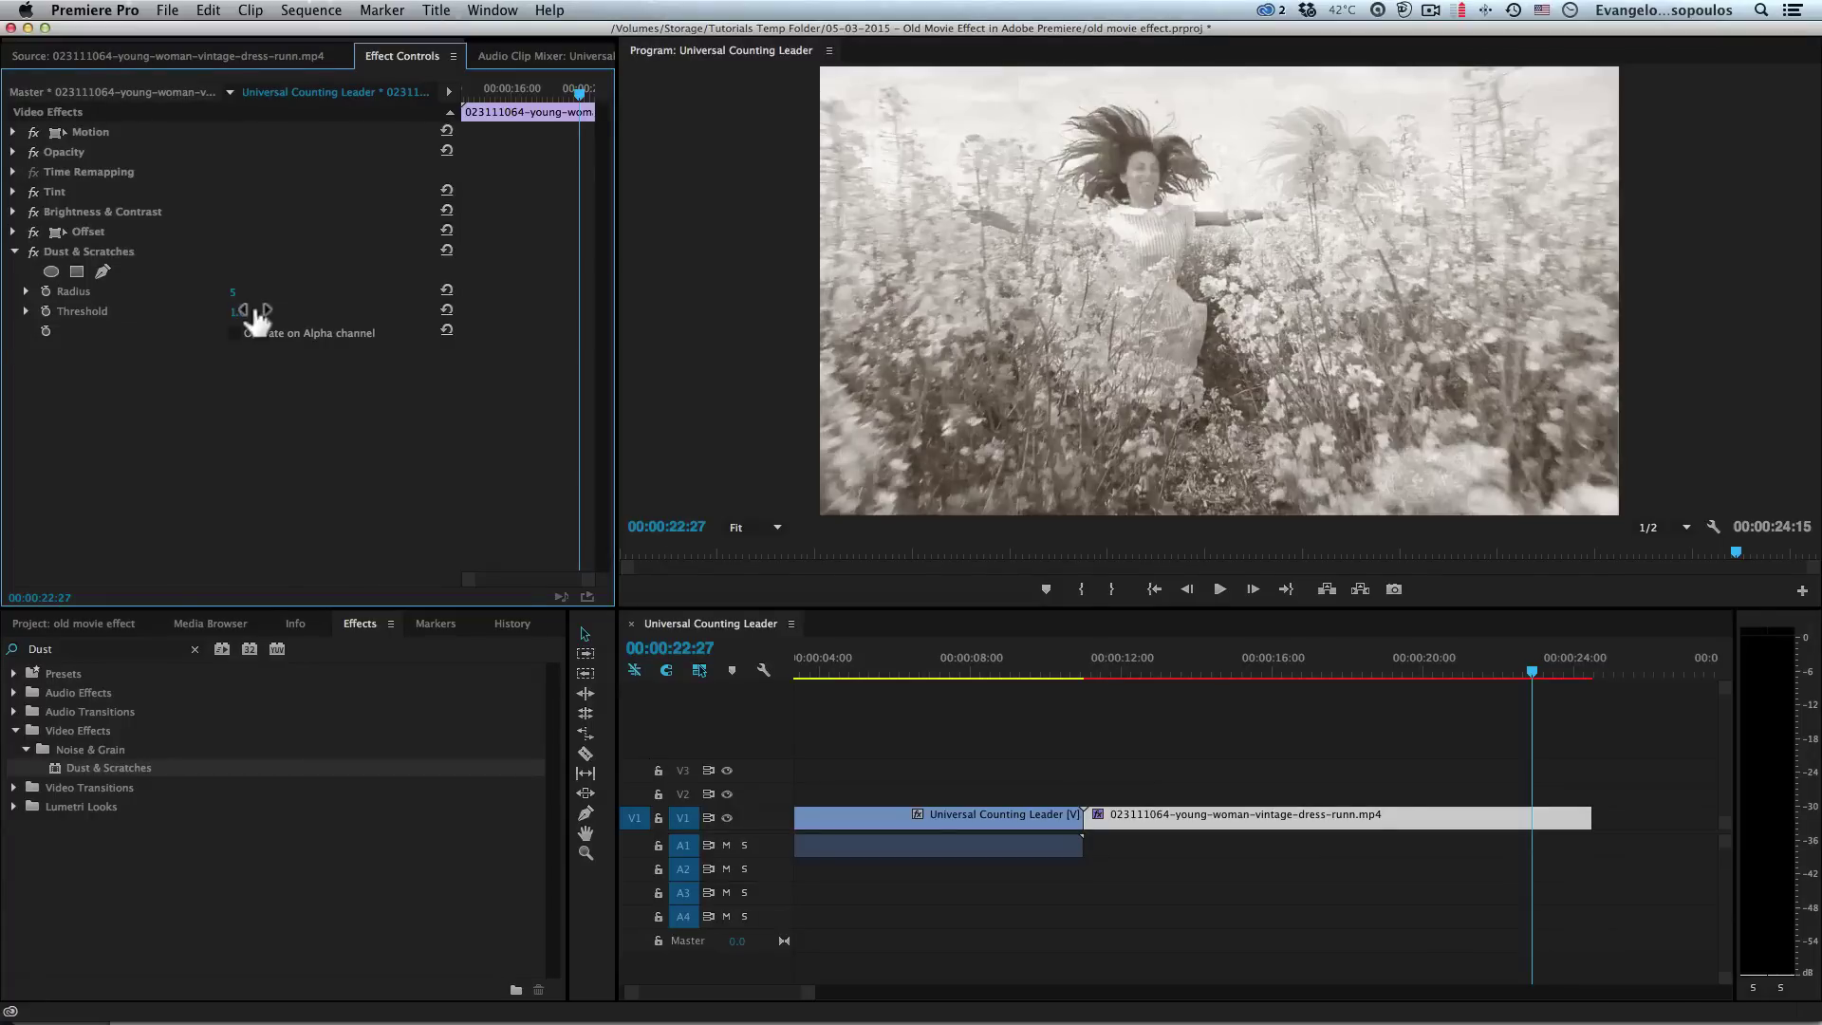
pyautogui.click(31, 253)
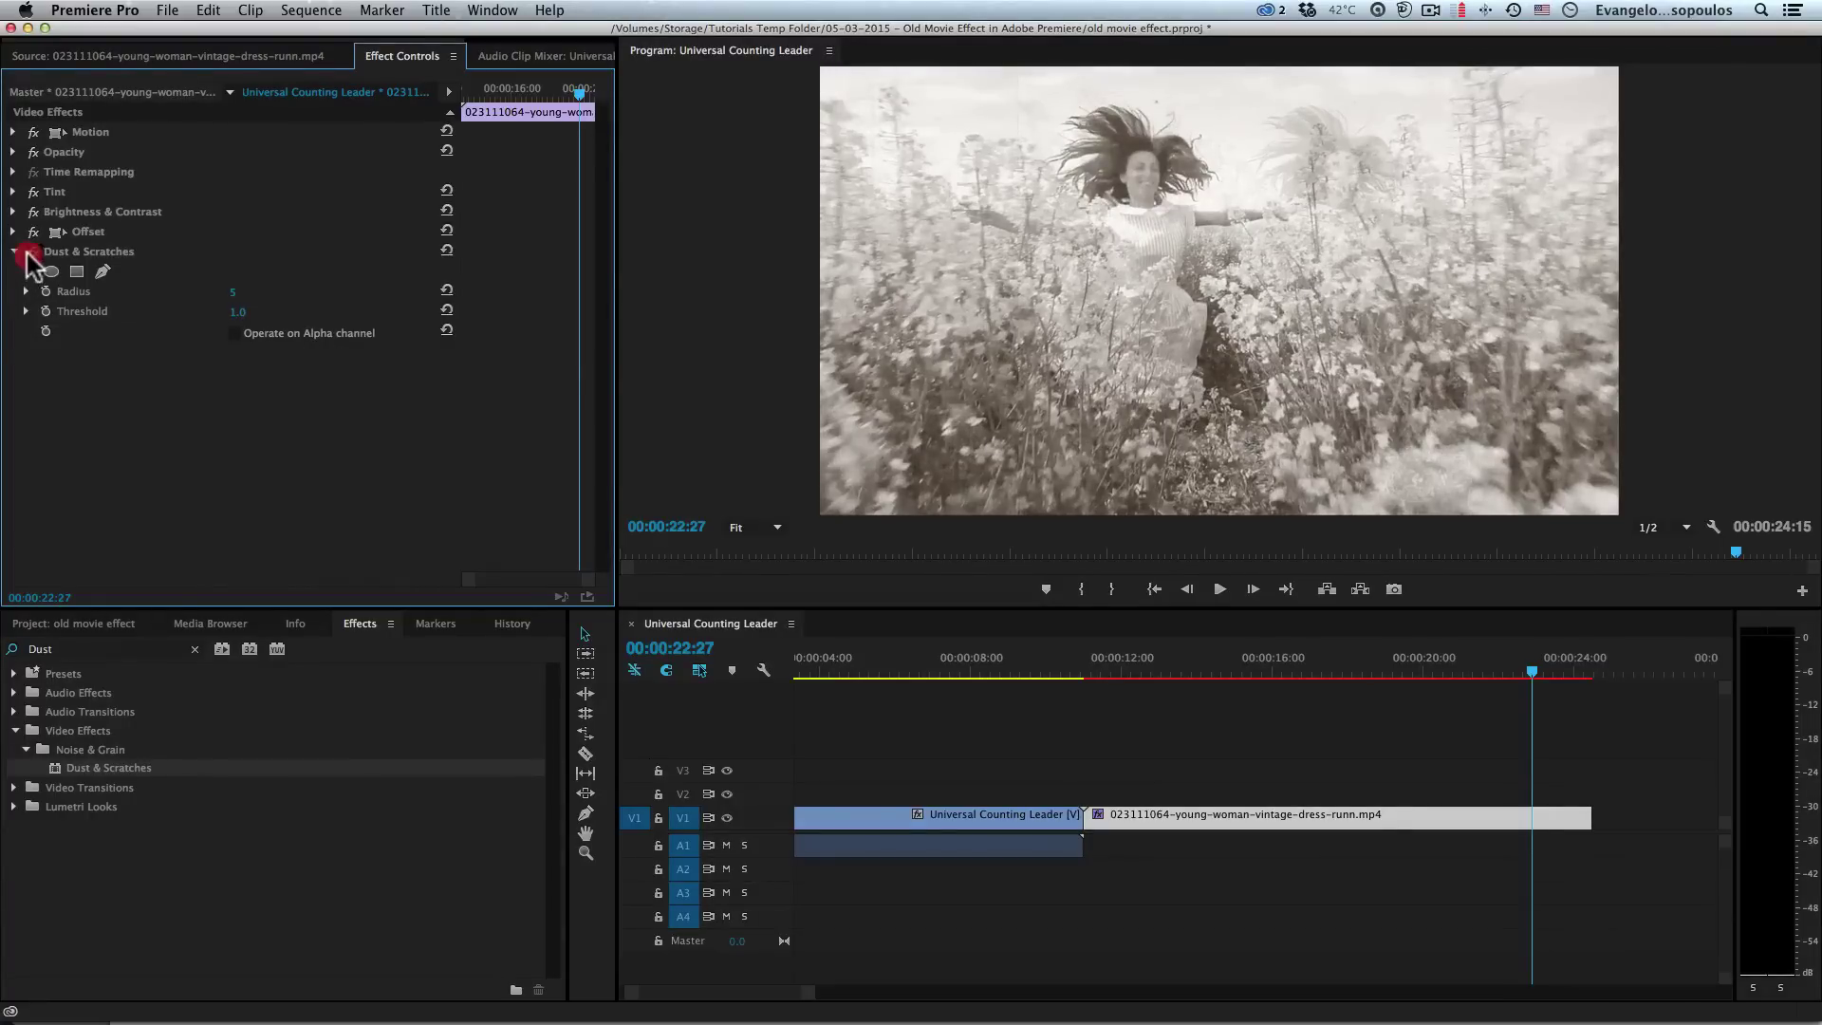
pyautogui.click(30, 254)
pyautogui.click(29, 253)
pyautogui.click(29, 253)
# - Try a Dust & Scratches threshold of 0.8, settle on 0.5, and collapse the effect's settings
pyautogui.write('.8')
pyautogui.press('Return')
pyautogui.click(249, 311)
pyautogui.write('.5')
pyautogui.press('Return')
pyautogui.click(14, 252)
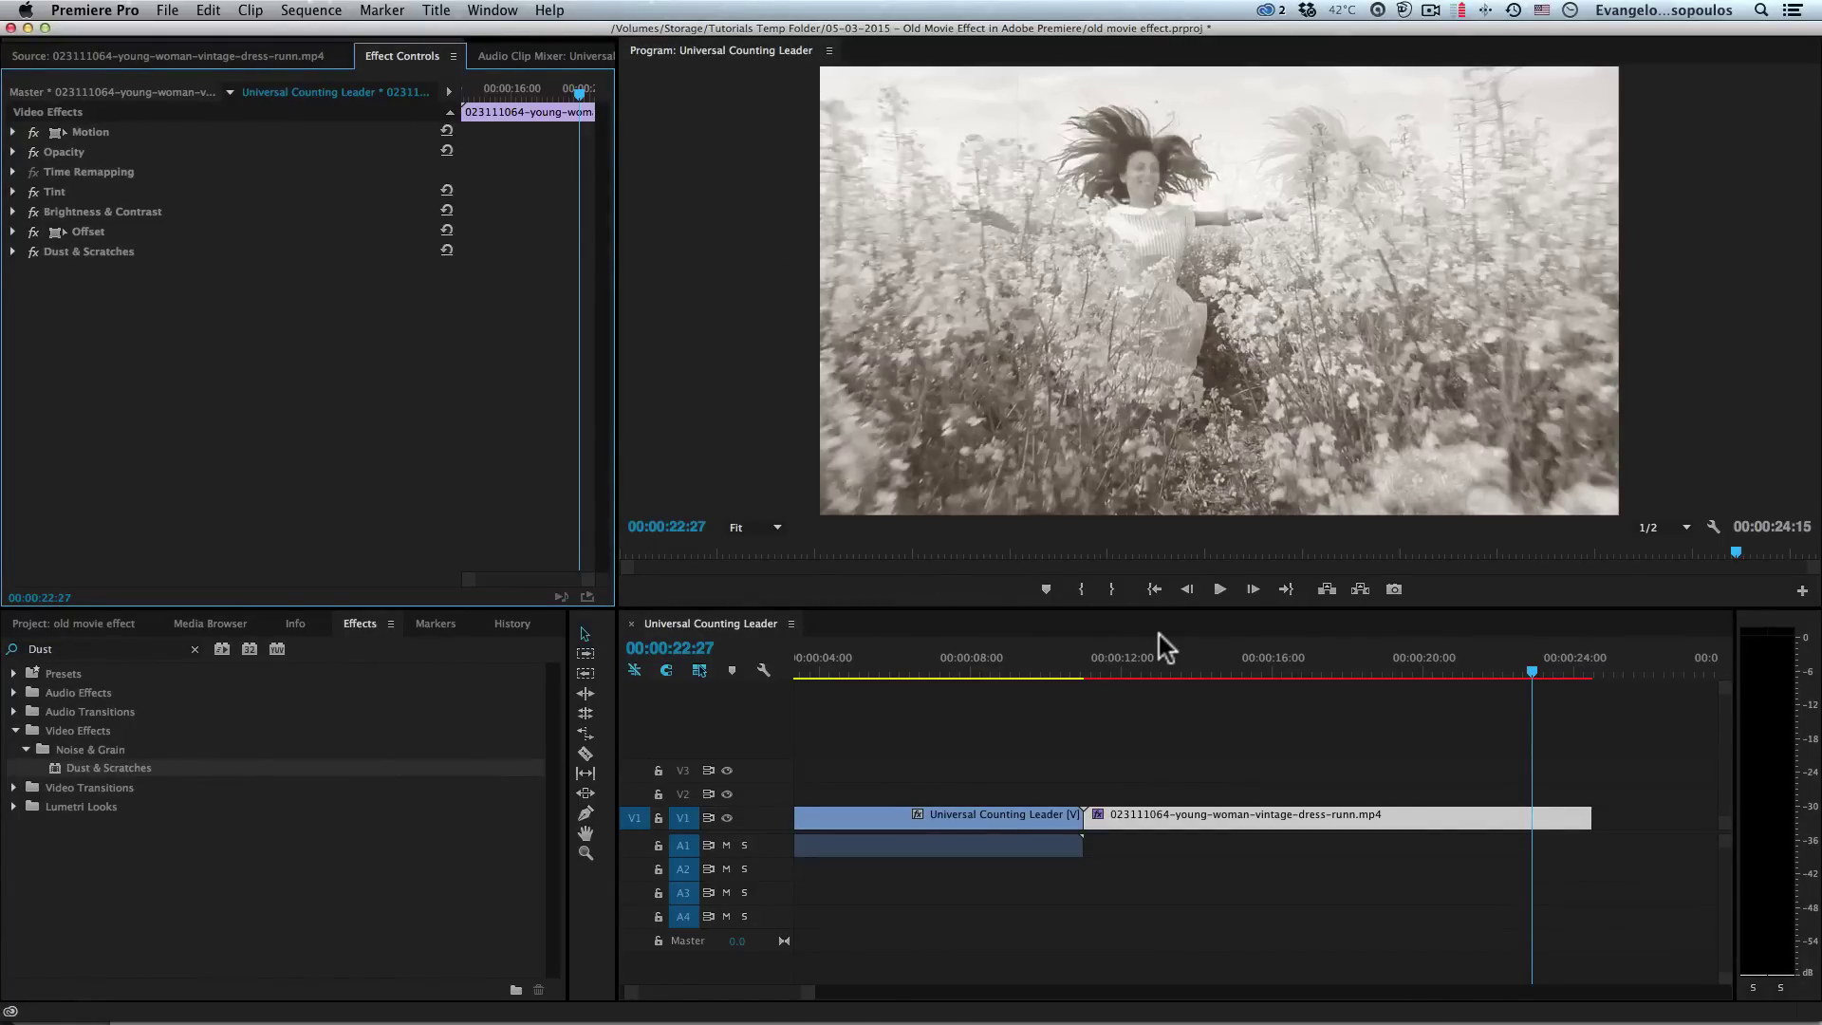
# - Find the Lighting Effects video effect and apply it to the young woman clip on V1
pyautogui.click(194, 650)
pyautogui.click(116, 653)
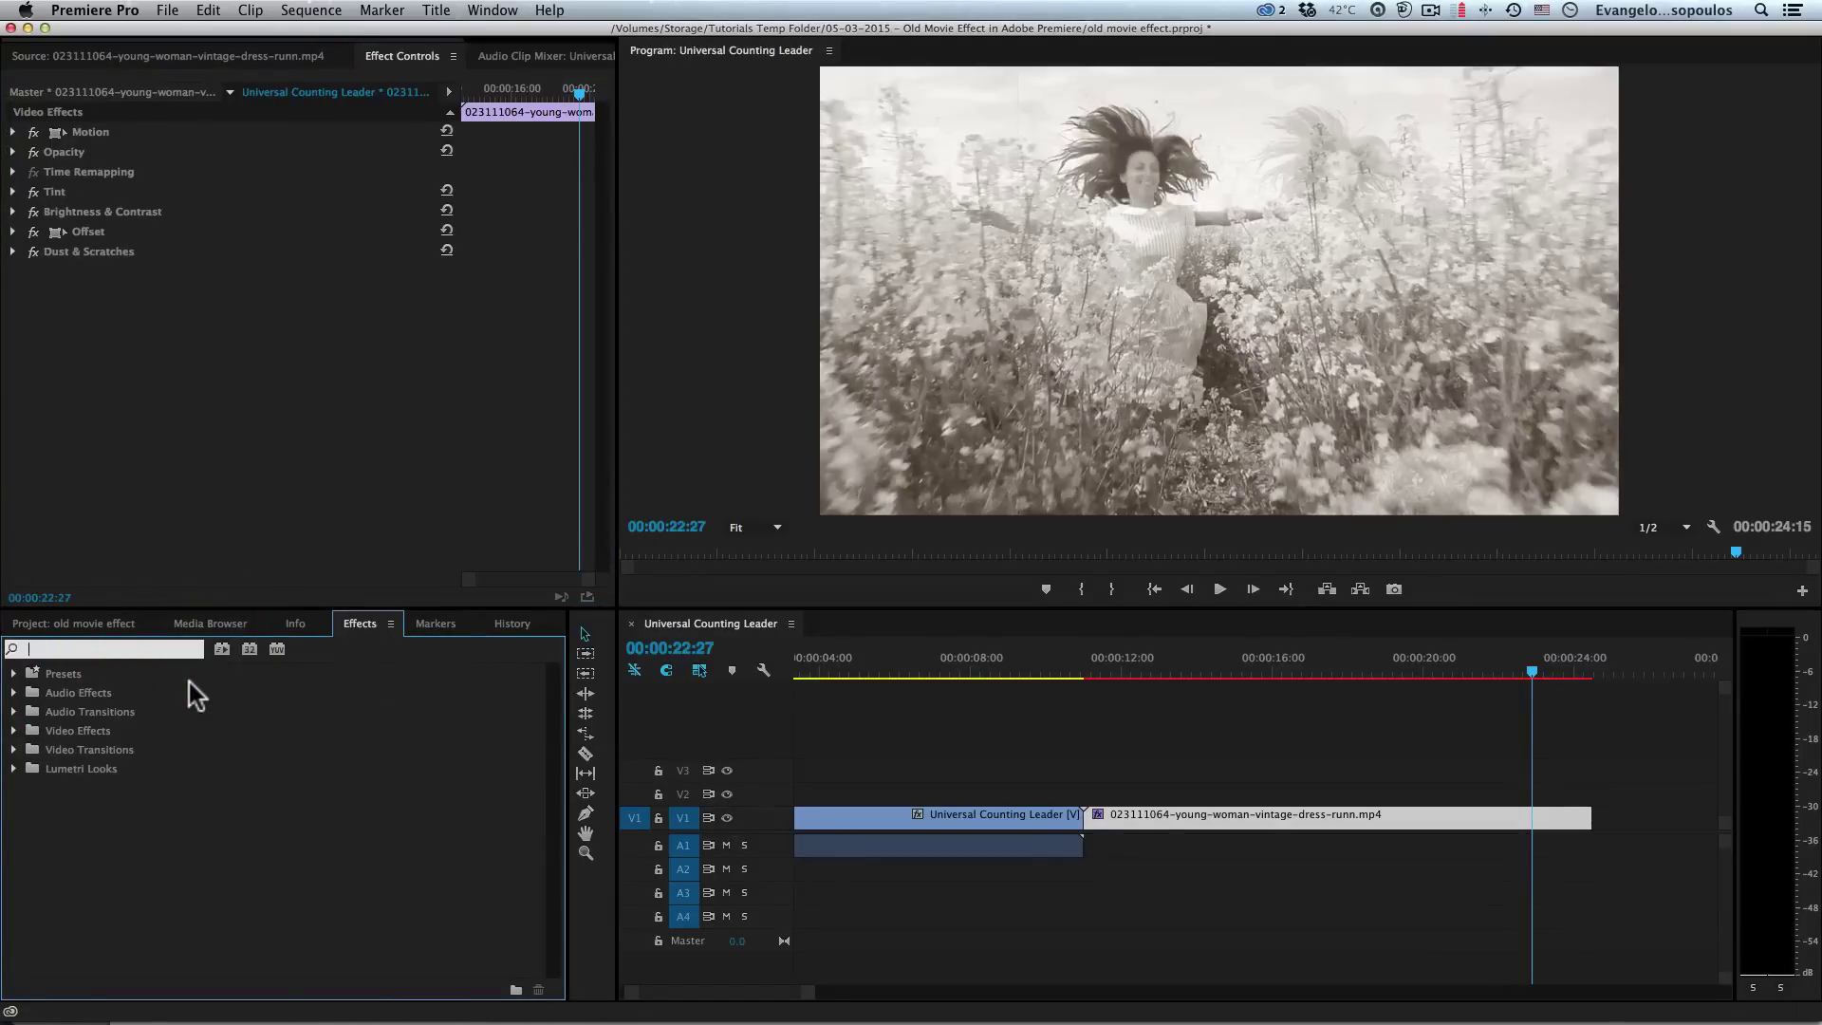
pyautogui.write('Light')
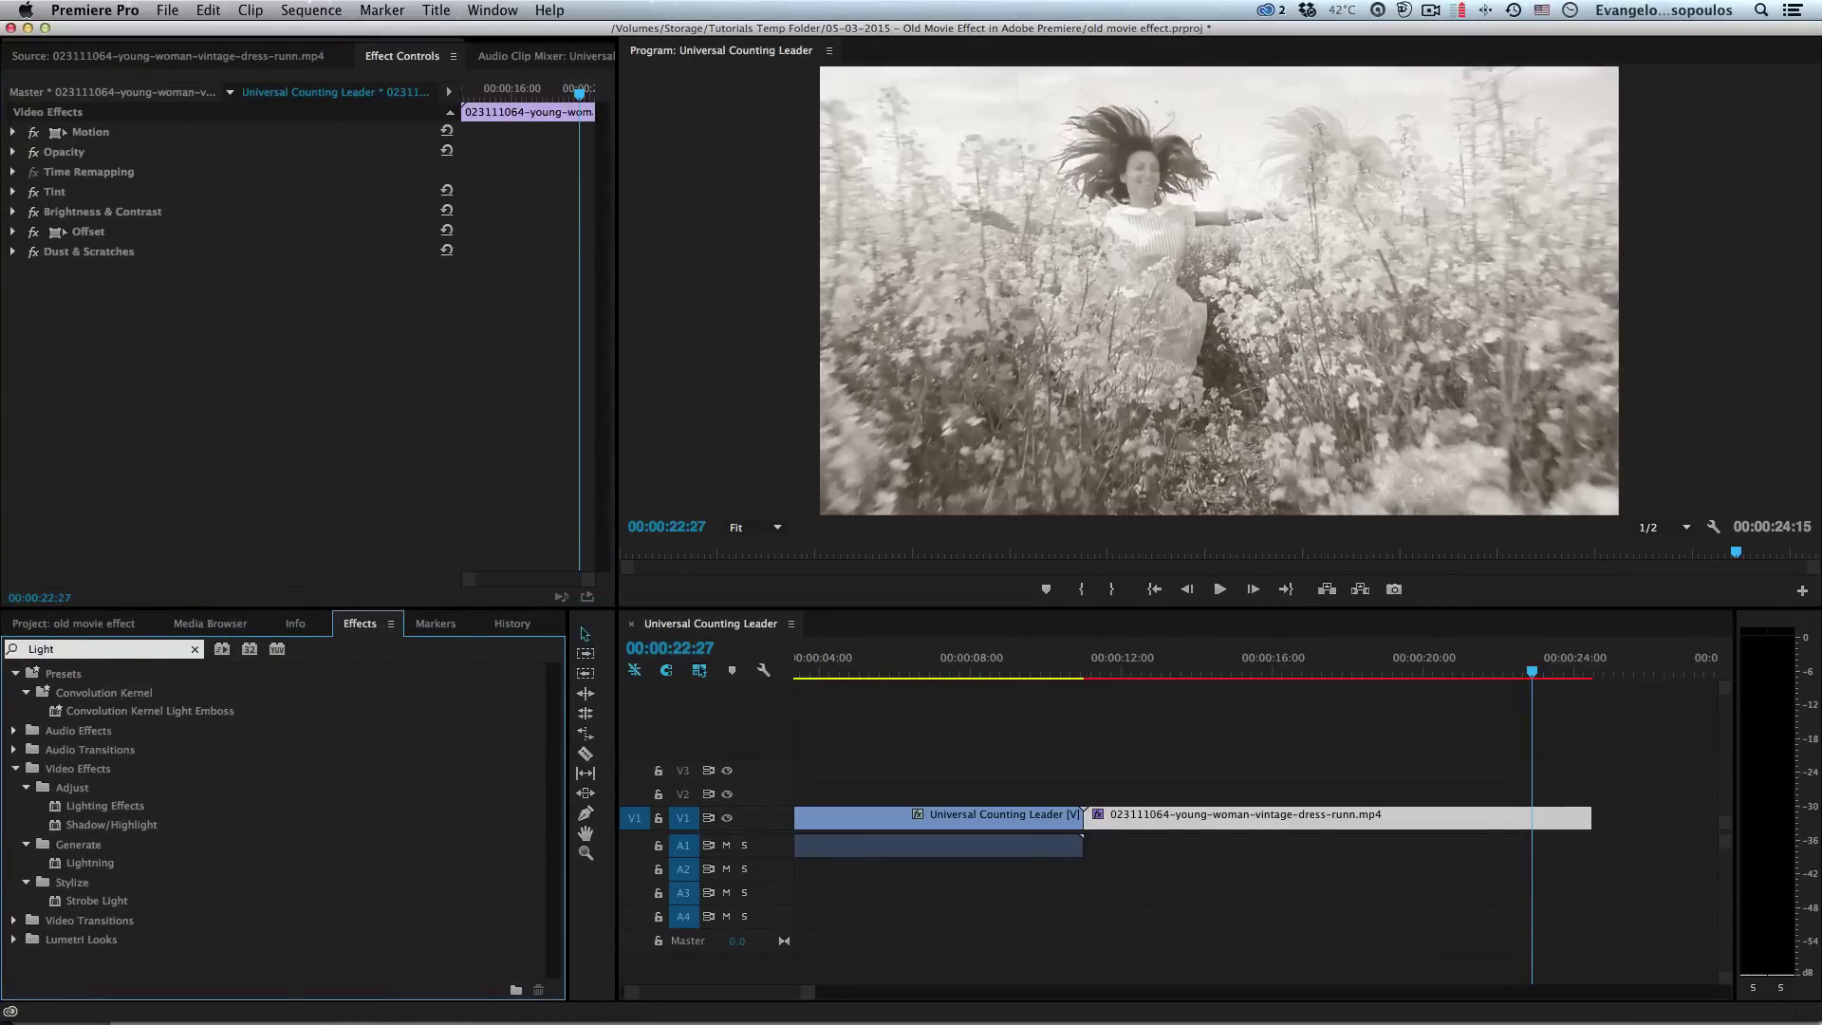
pyautogui.moveTo(117, 803); pyautogui.dragTo(1209, 823)
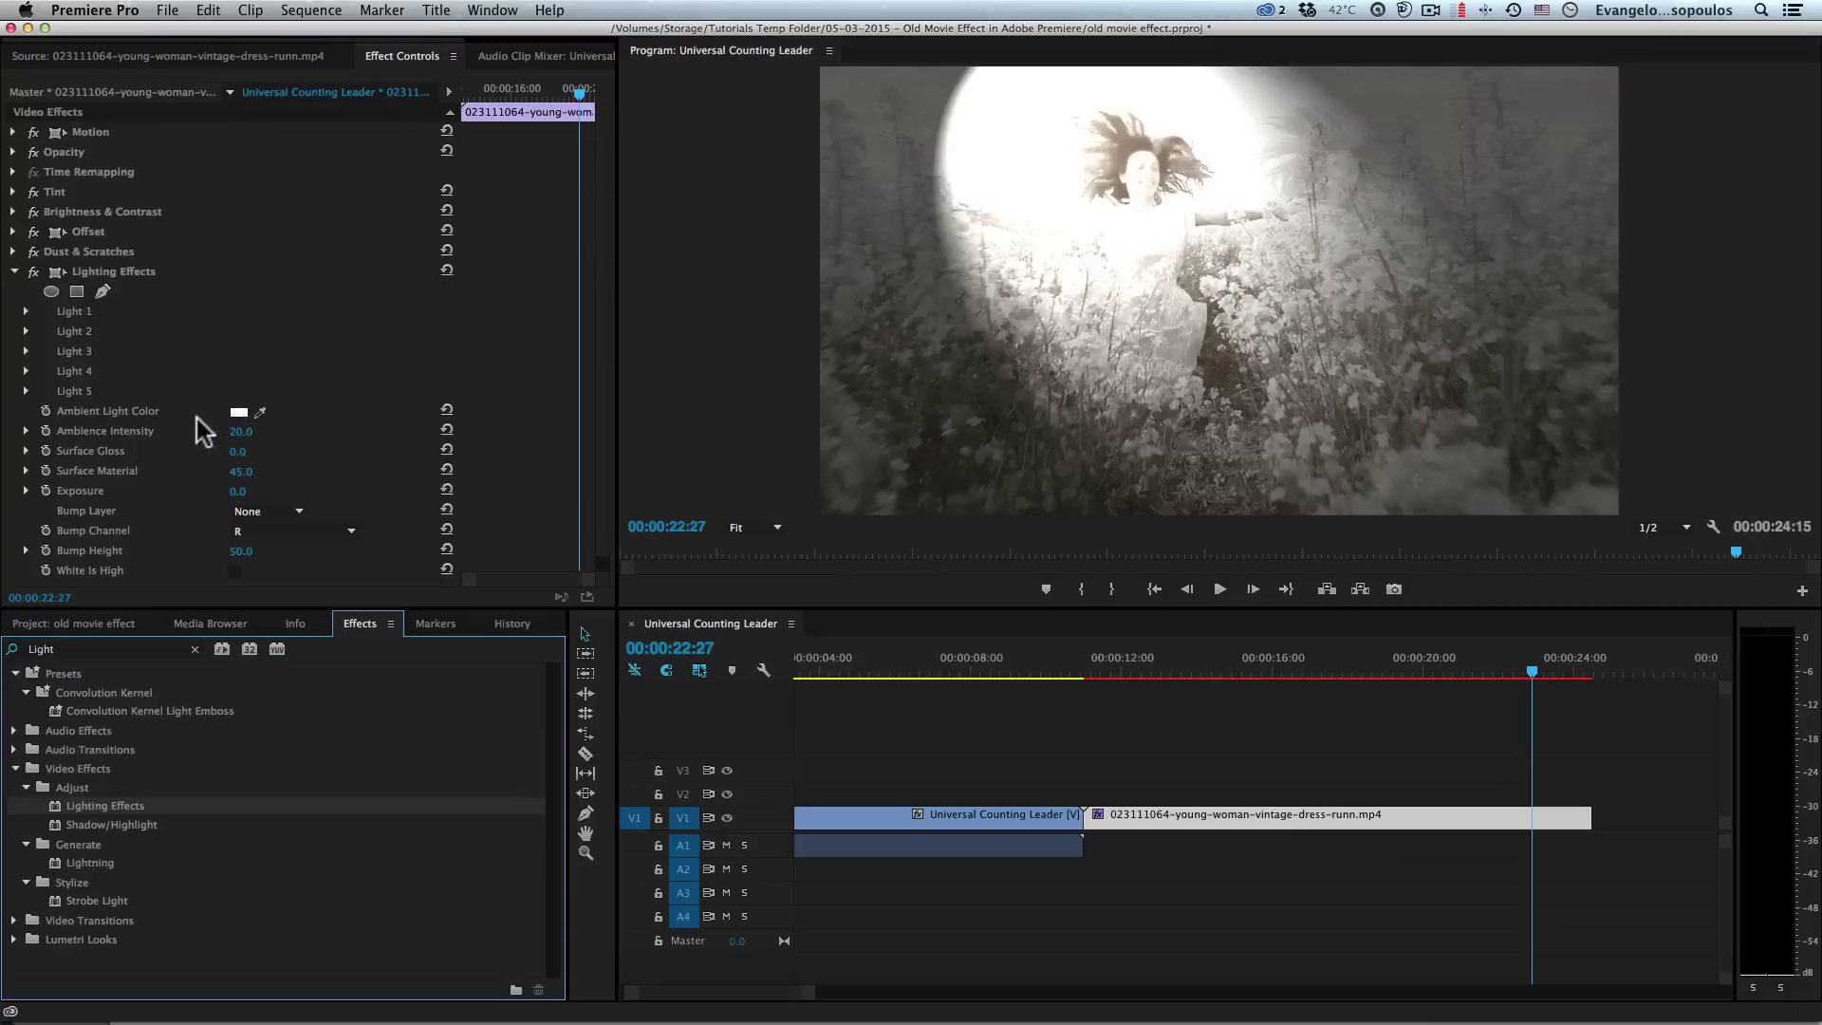
# - Set Light 1 to intensity 16, focus 21, major radius 66, minor radius 39 and center 1525, 868
pyautogui.click(26, 313)
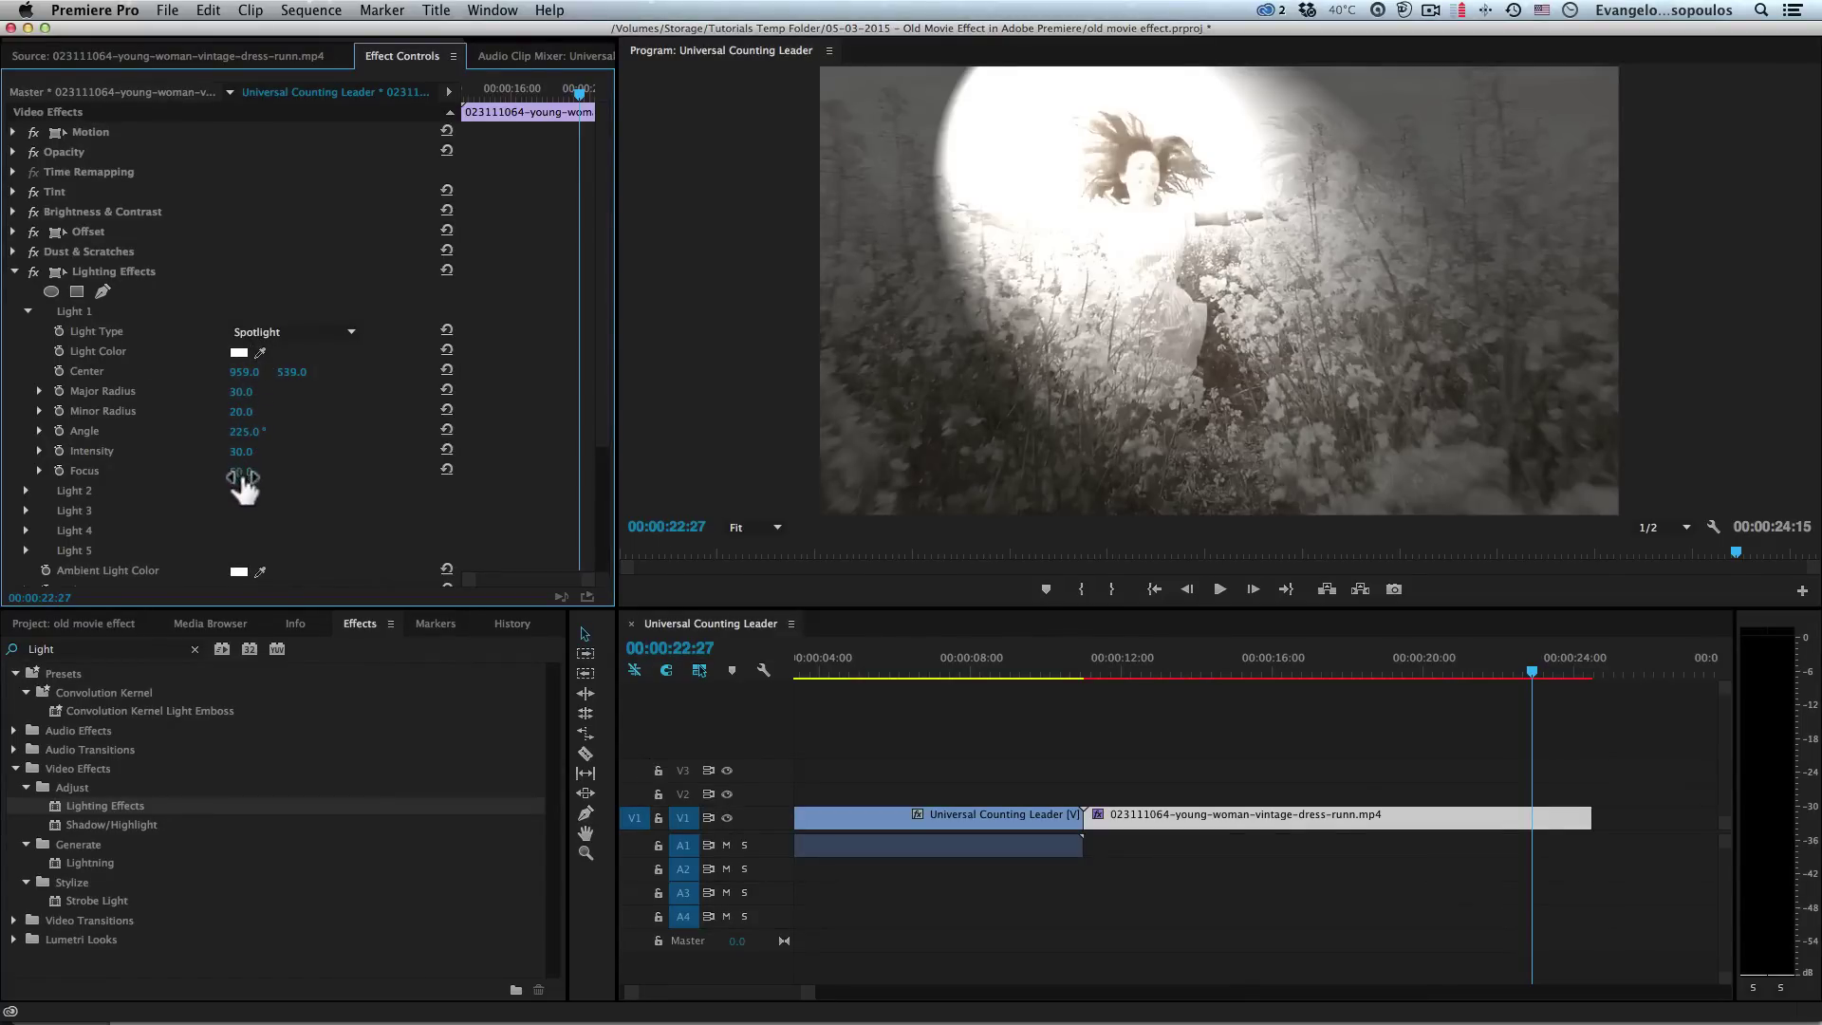
pyautogui.moveTo(241, 485)
pyautogui.mouseDown()
pyautogui.moveTo(287, 485)
pyautogui.moveTo(223, 472)
pyautogui.moveTo(277, 451)
pyautogui.moveTo(237, 451)
pyautogui.mouseUp()
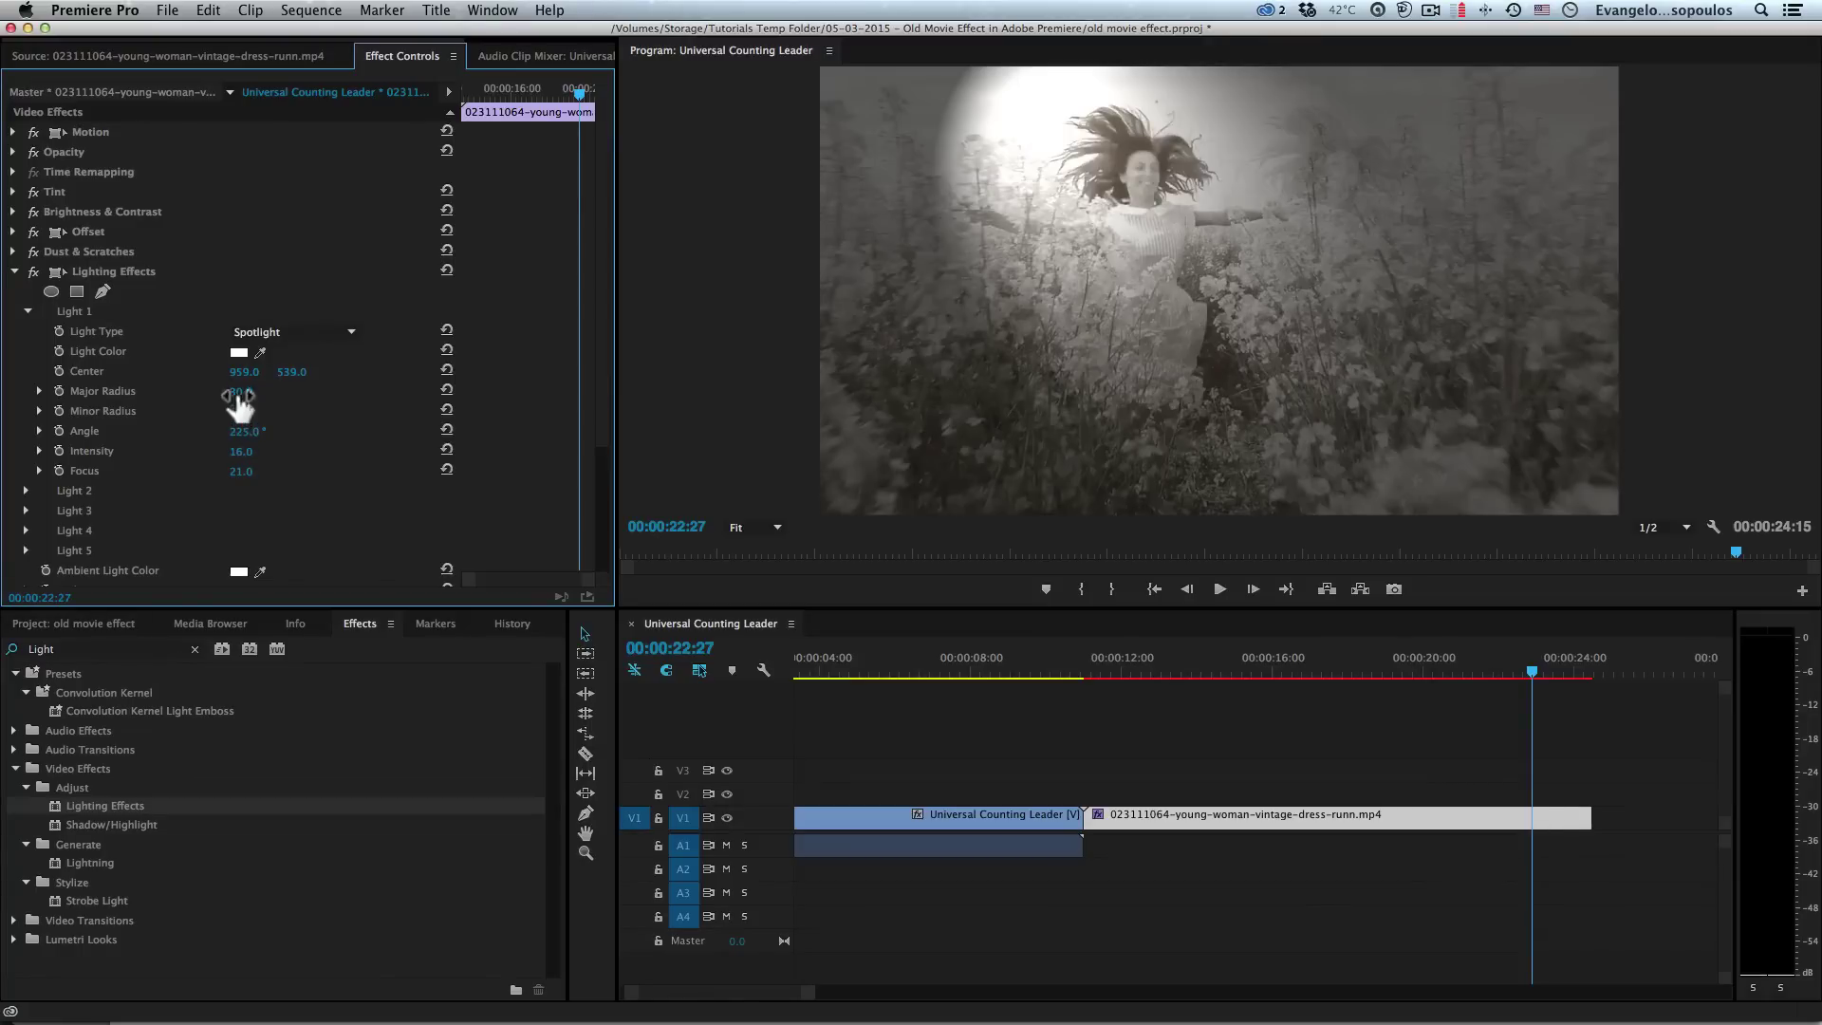
pyautogui.moveTo(237, 393); pyautogui.dragTo(270, 371)
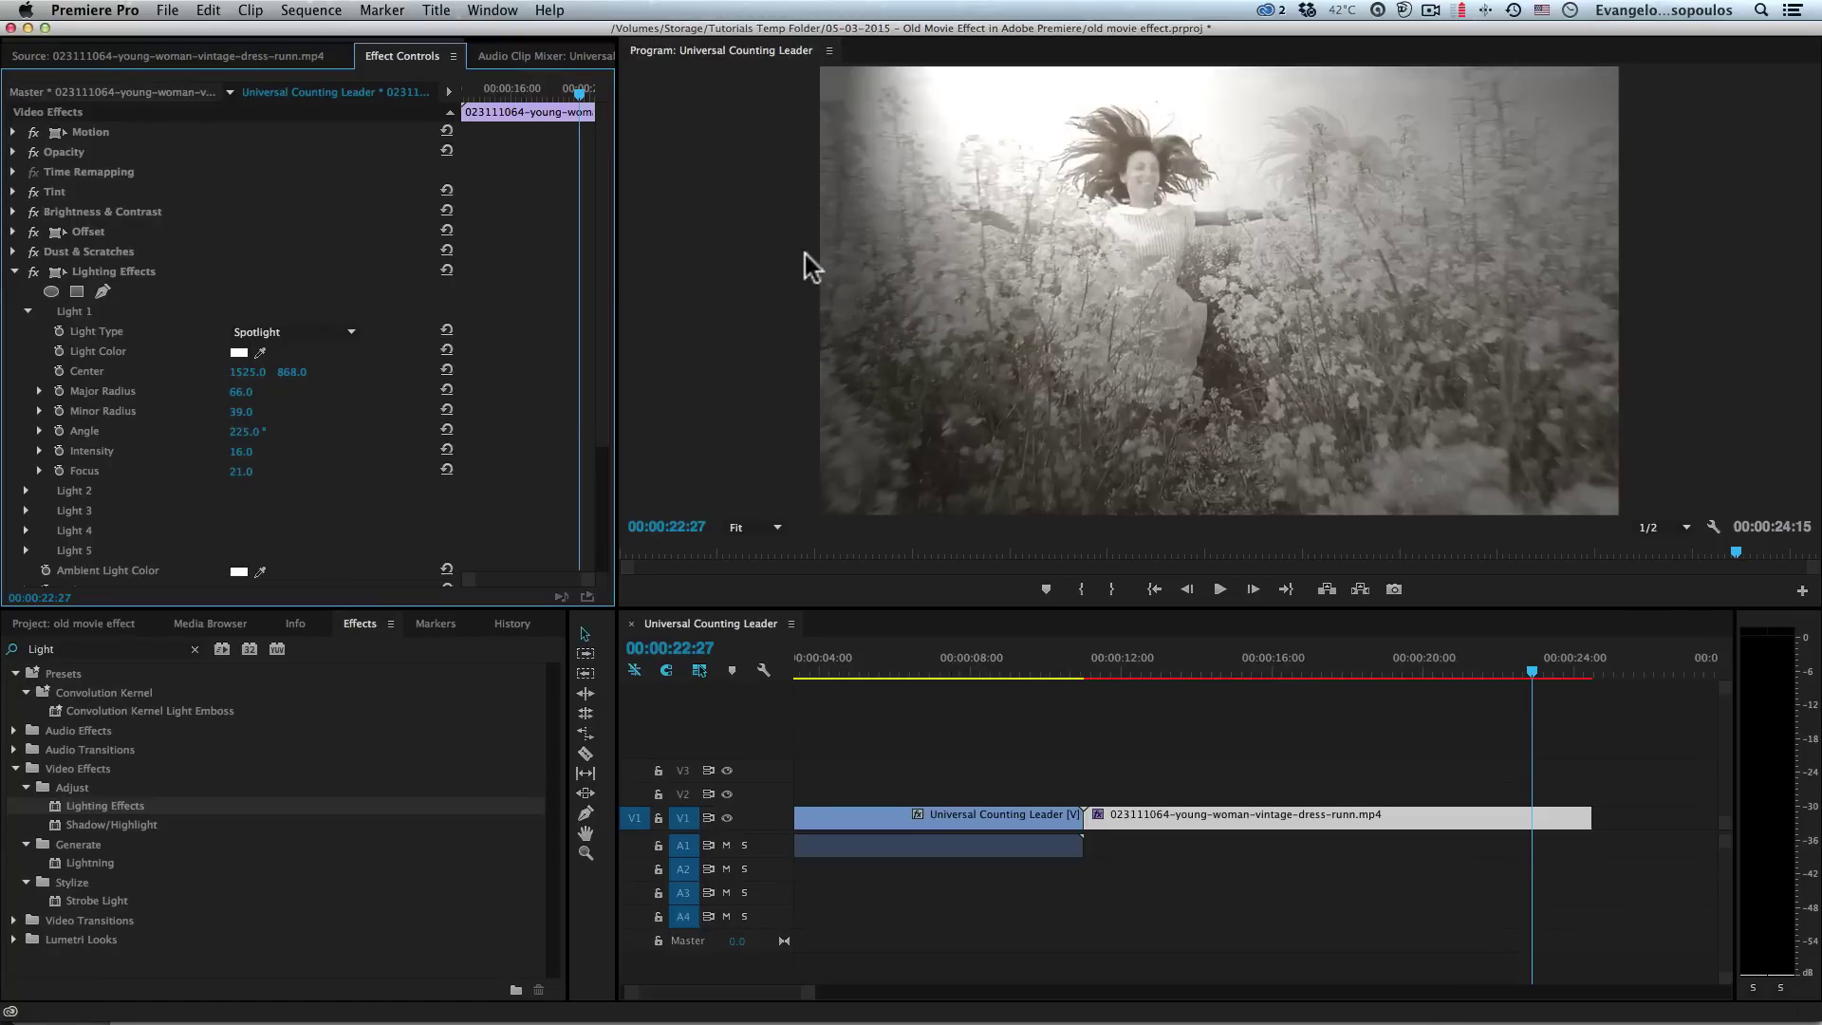
# - Collapse the Lighting Effects settings and compare the picture around 00:00:16:09 with the effect off and on
pyautogui.moveTo(1125, 658); pyautogui.dragTo(1283, 659)
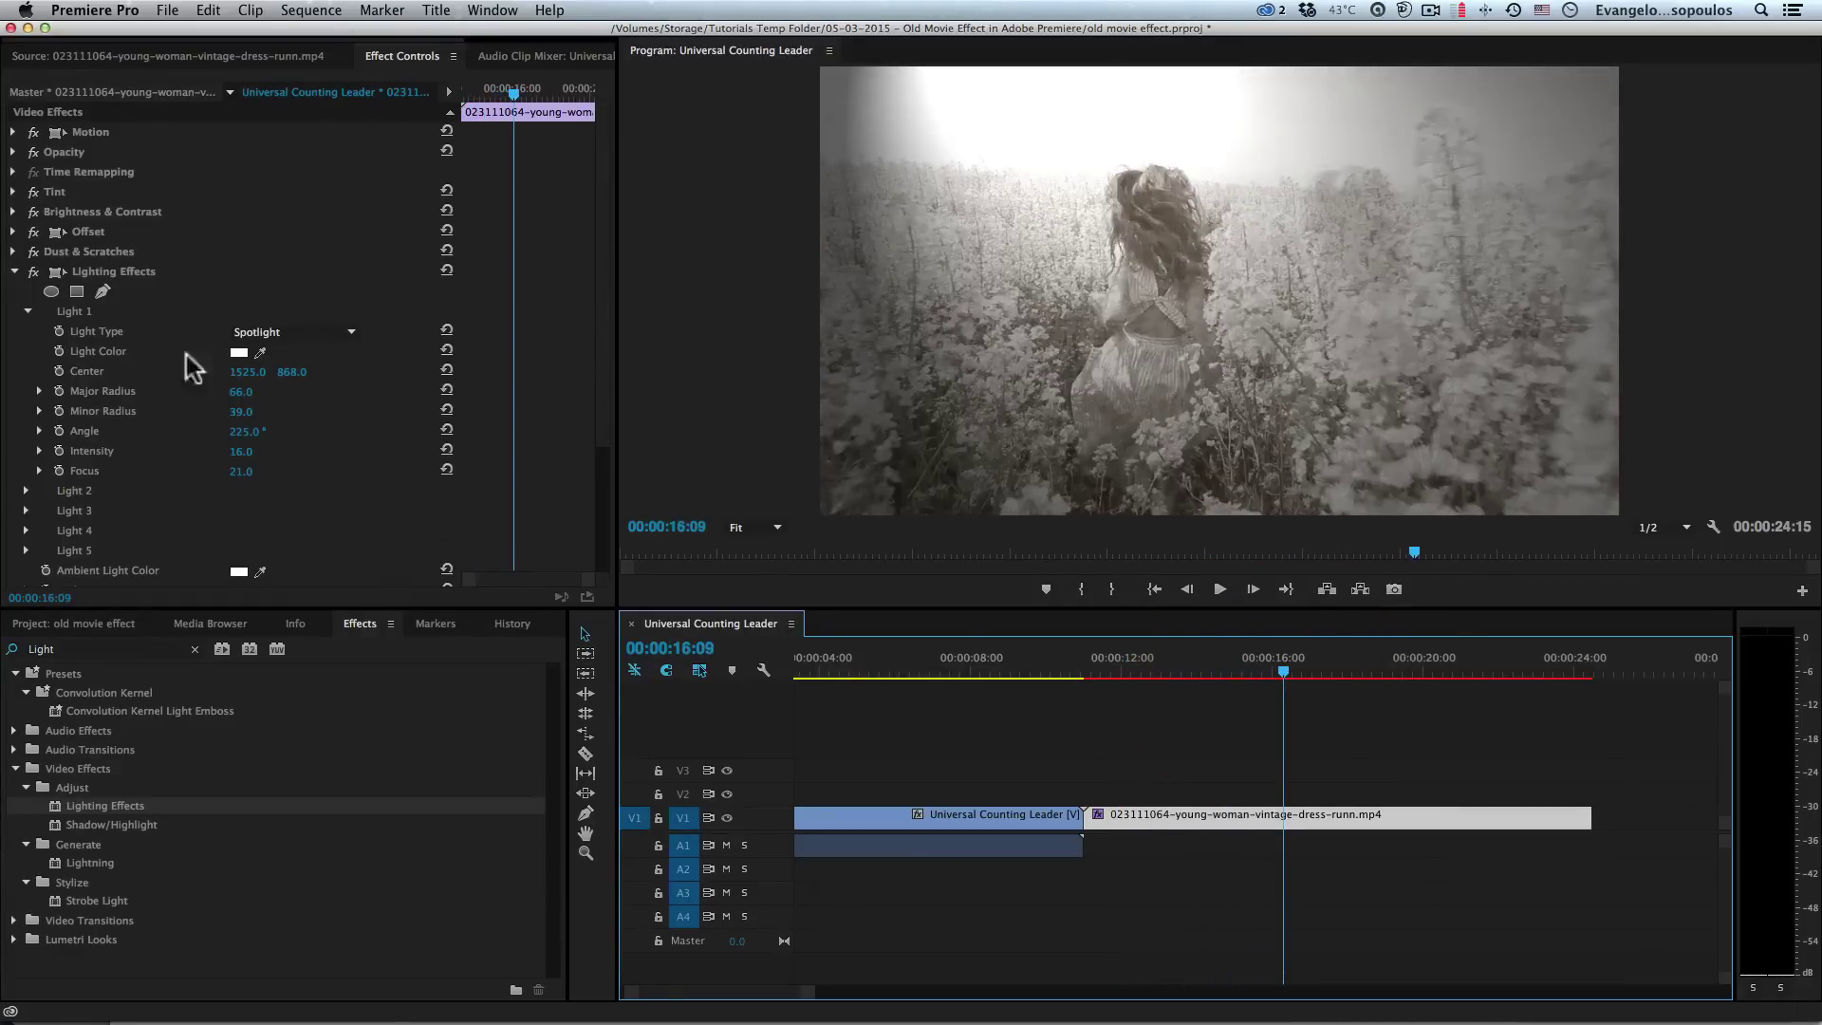
pyautogui.click(14, 272)
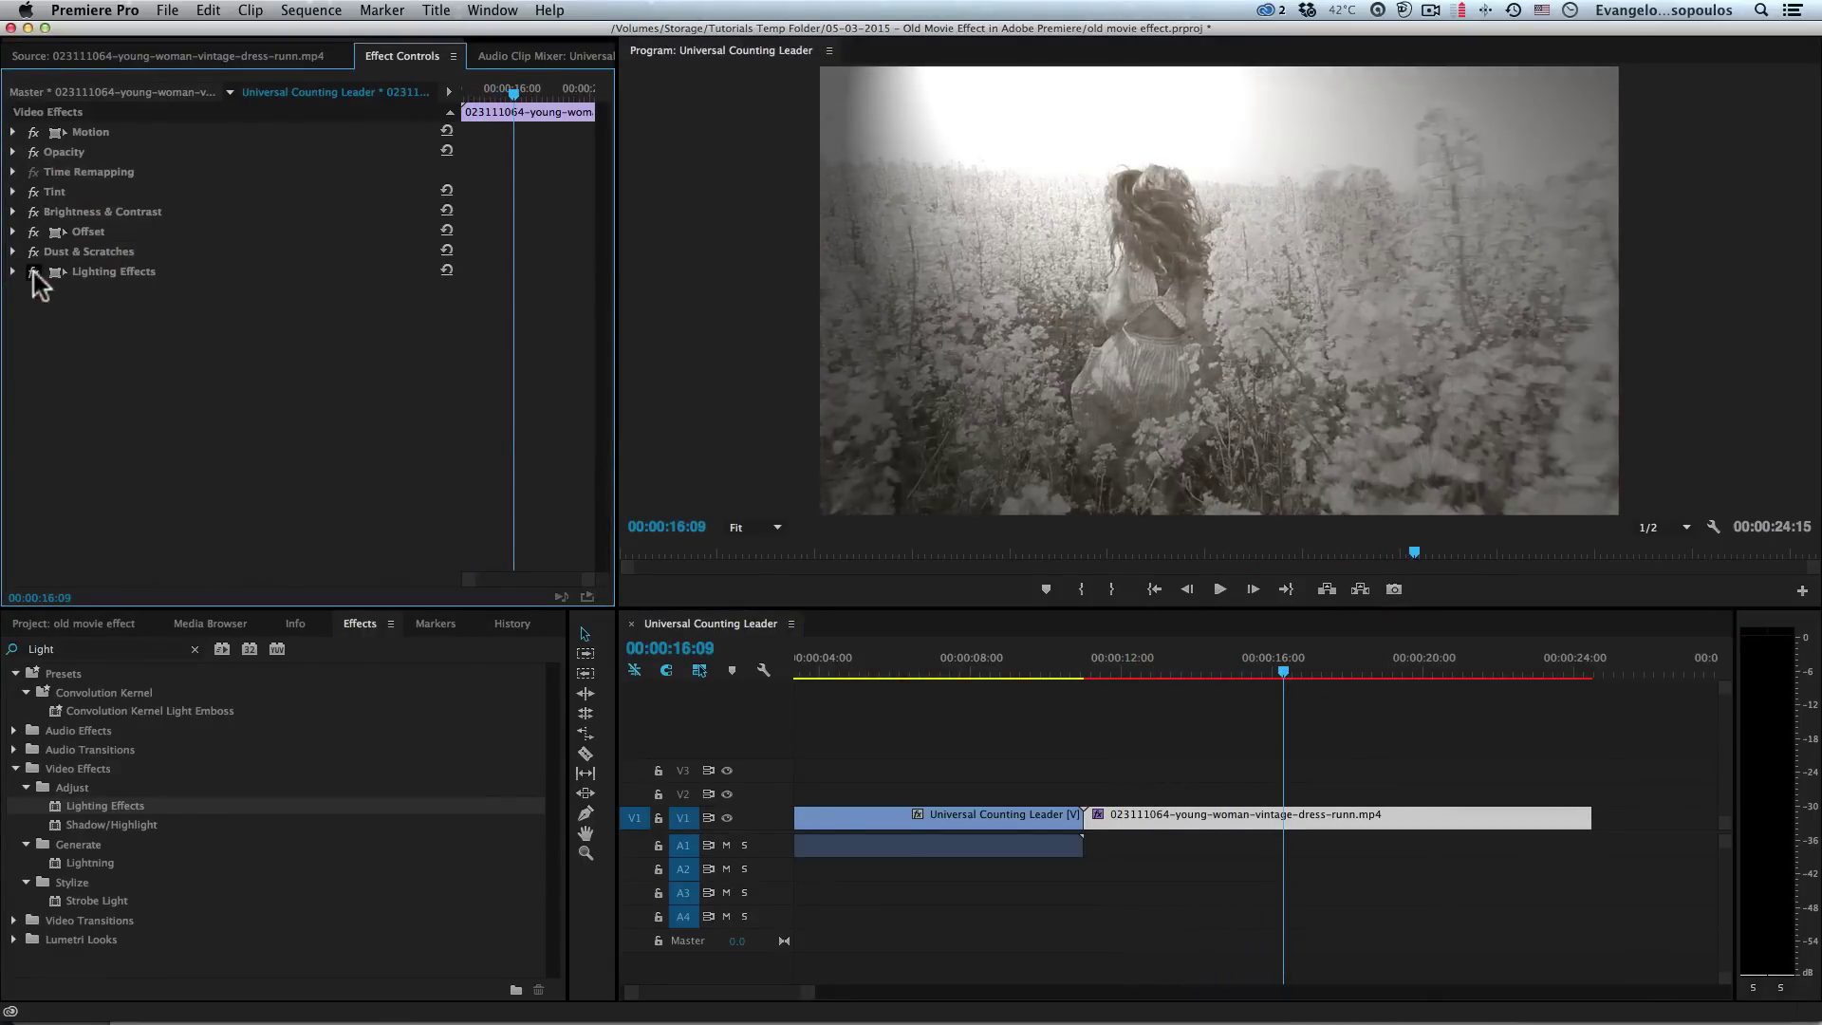
pyautogui.click(32, 271)
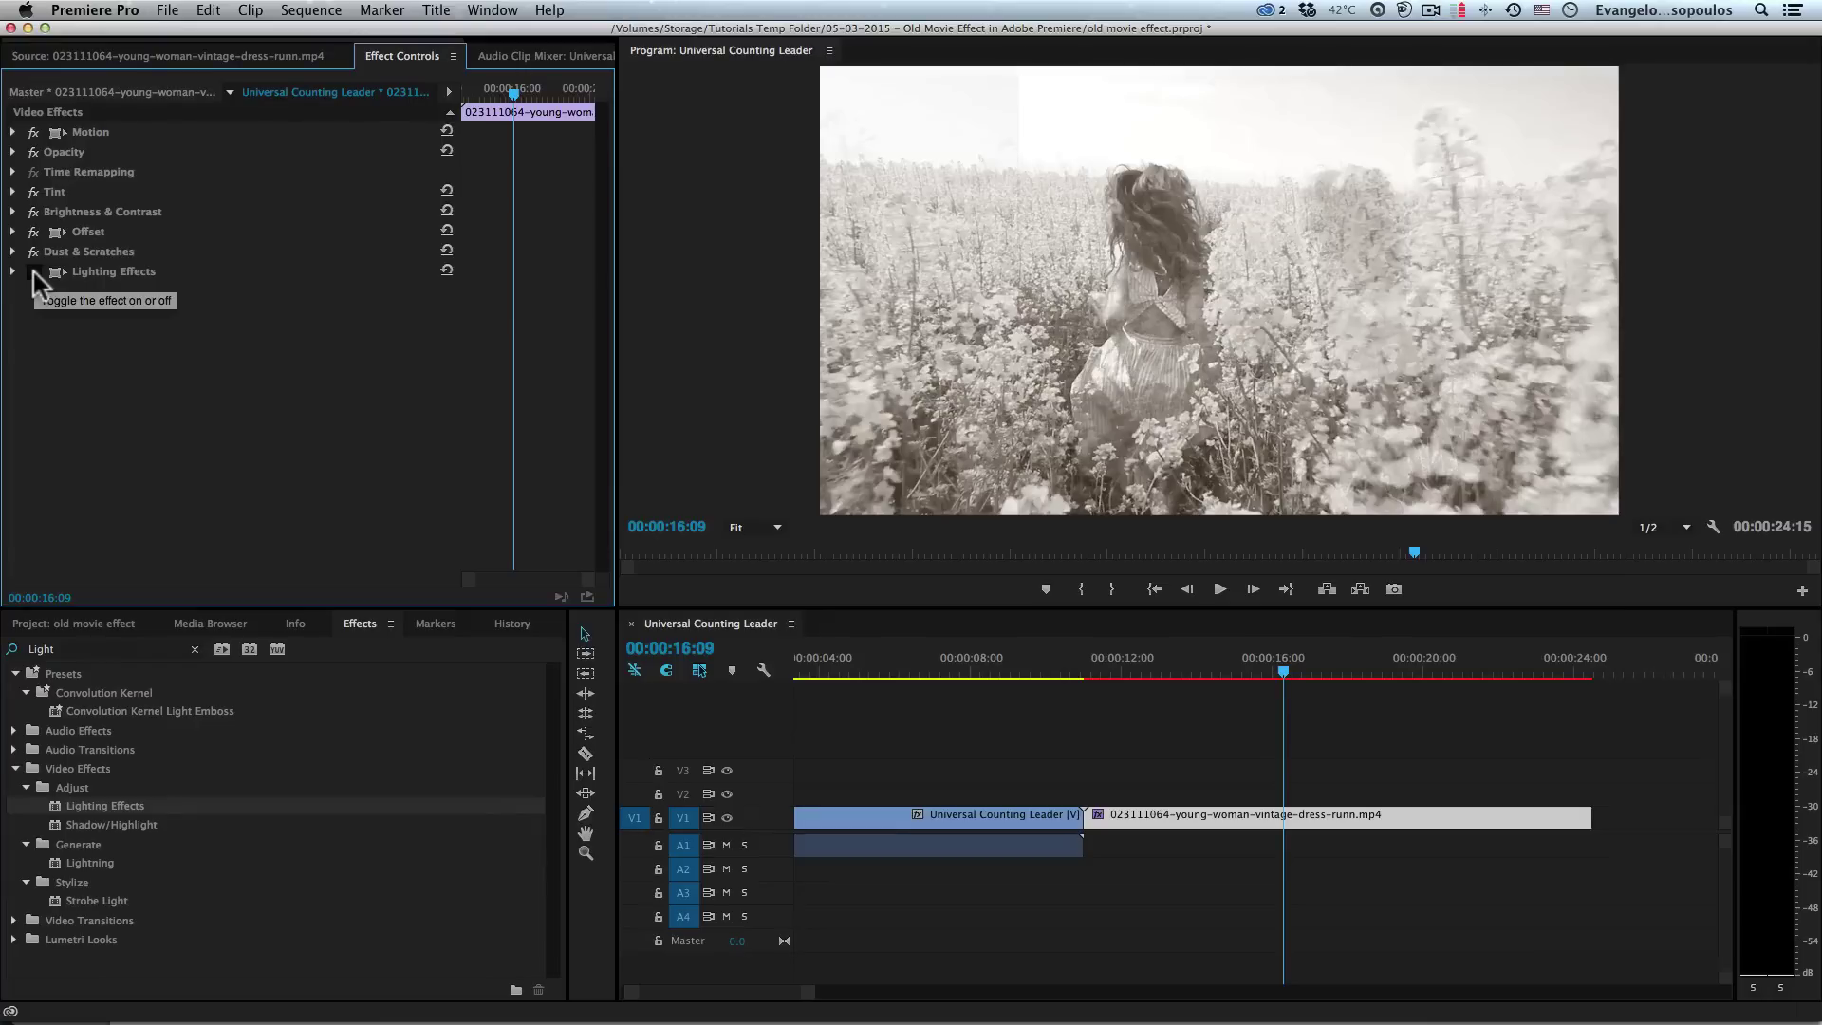
pyautogui.click(32, 272)
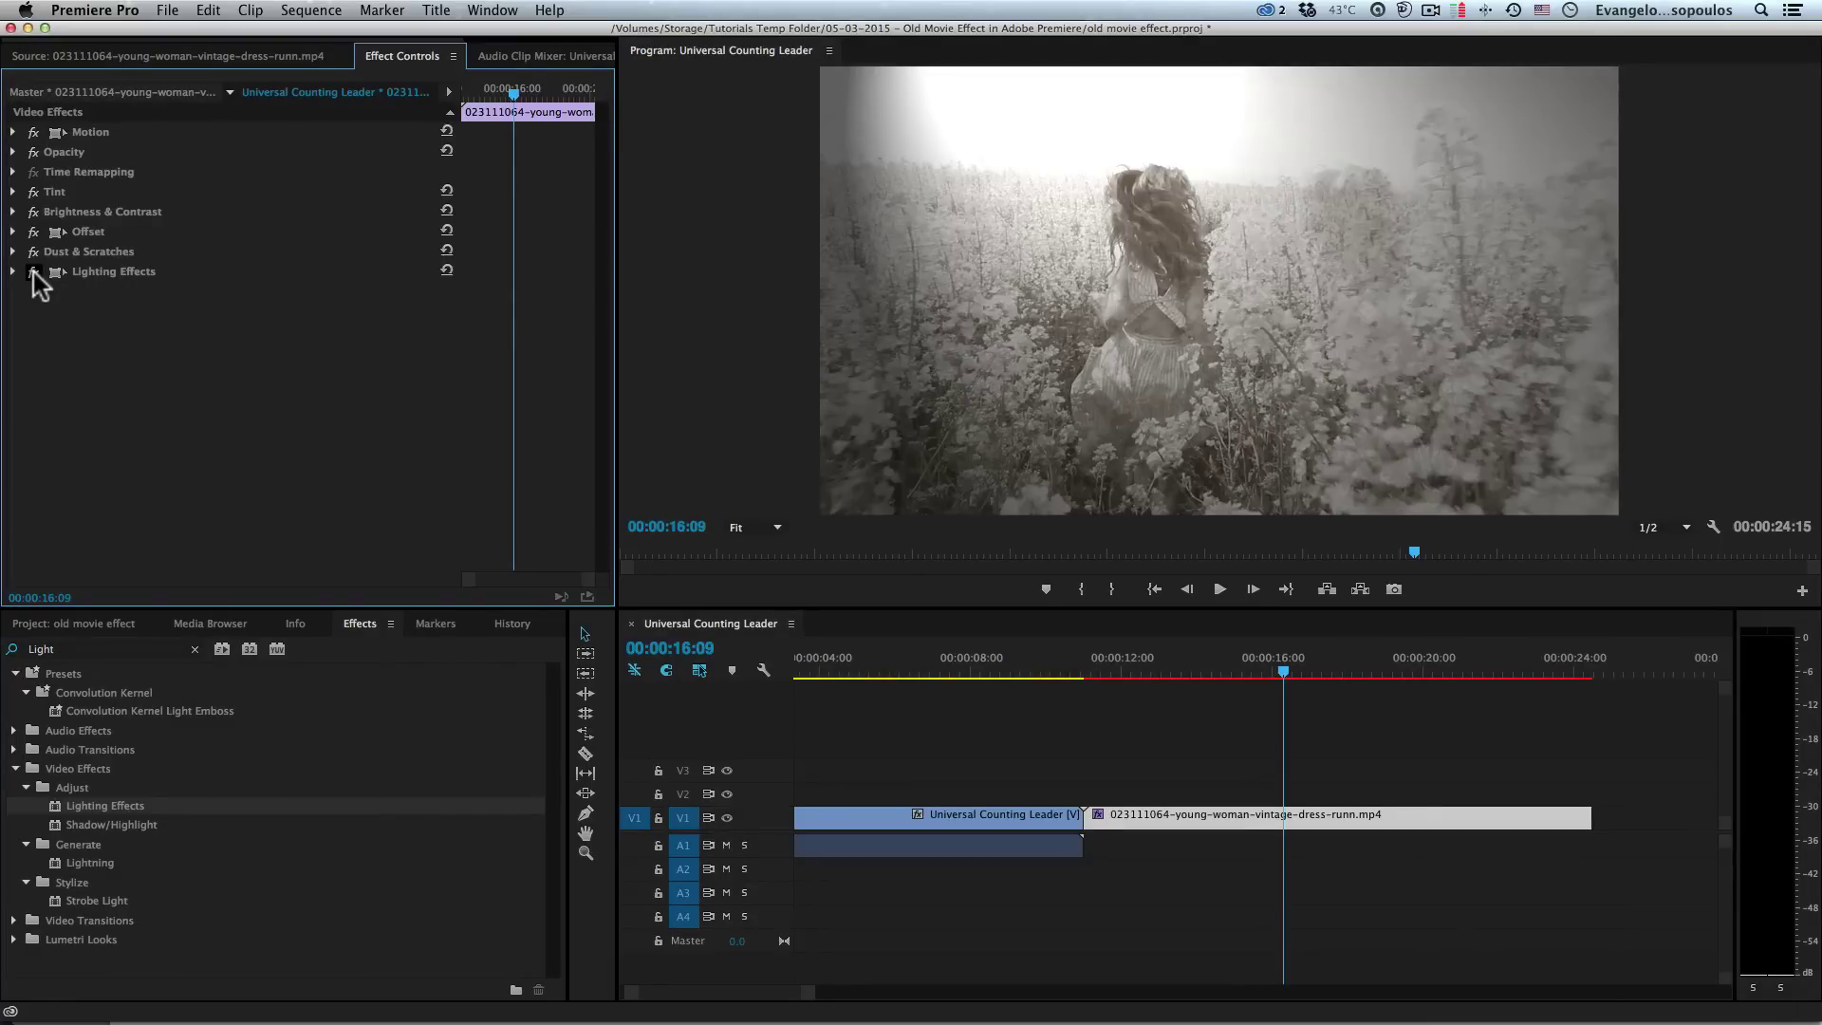
# - Open the Super 8 scratches, dust and noise clip in the Source monitor and preview it up to about 00:00:23:23
pyautogui.click(81, 57)
pyautogui.click(46, 626)
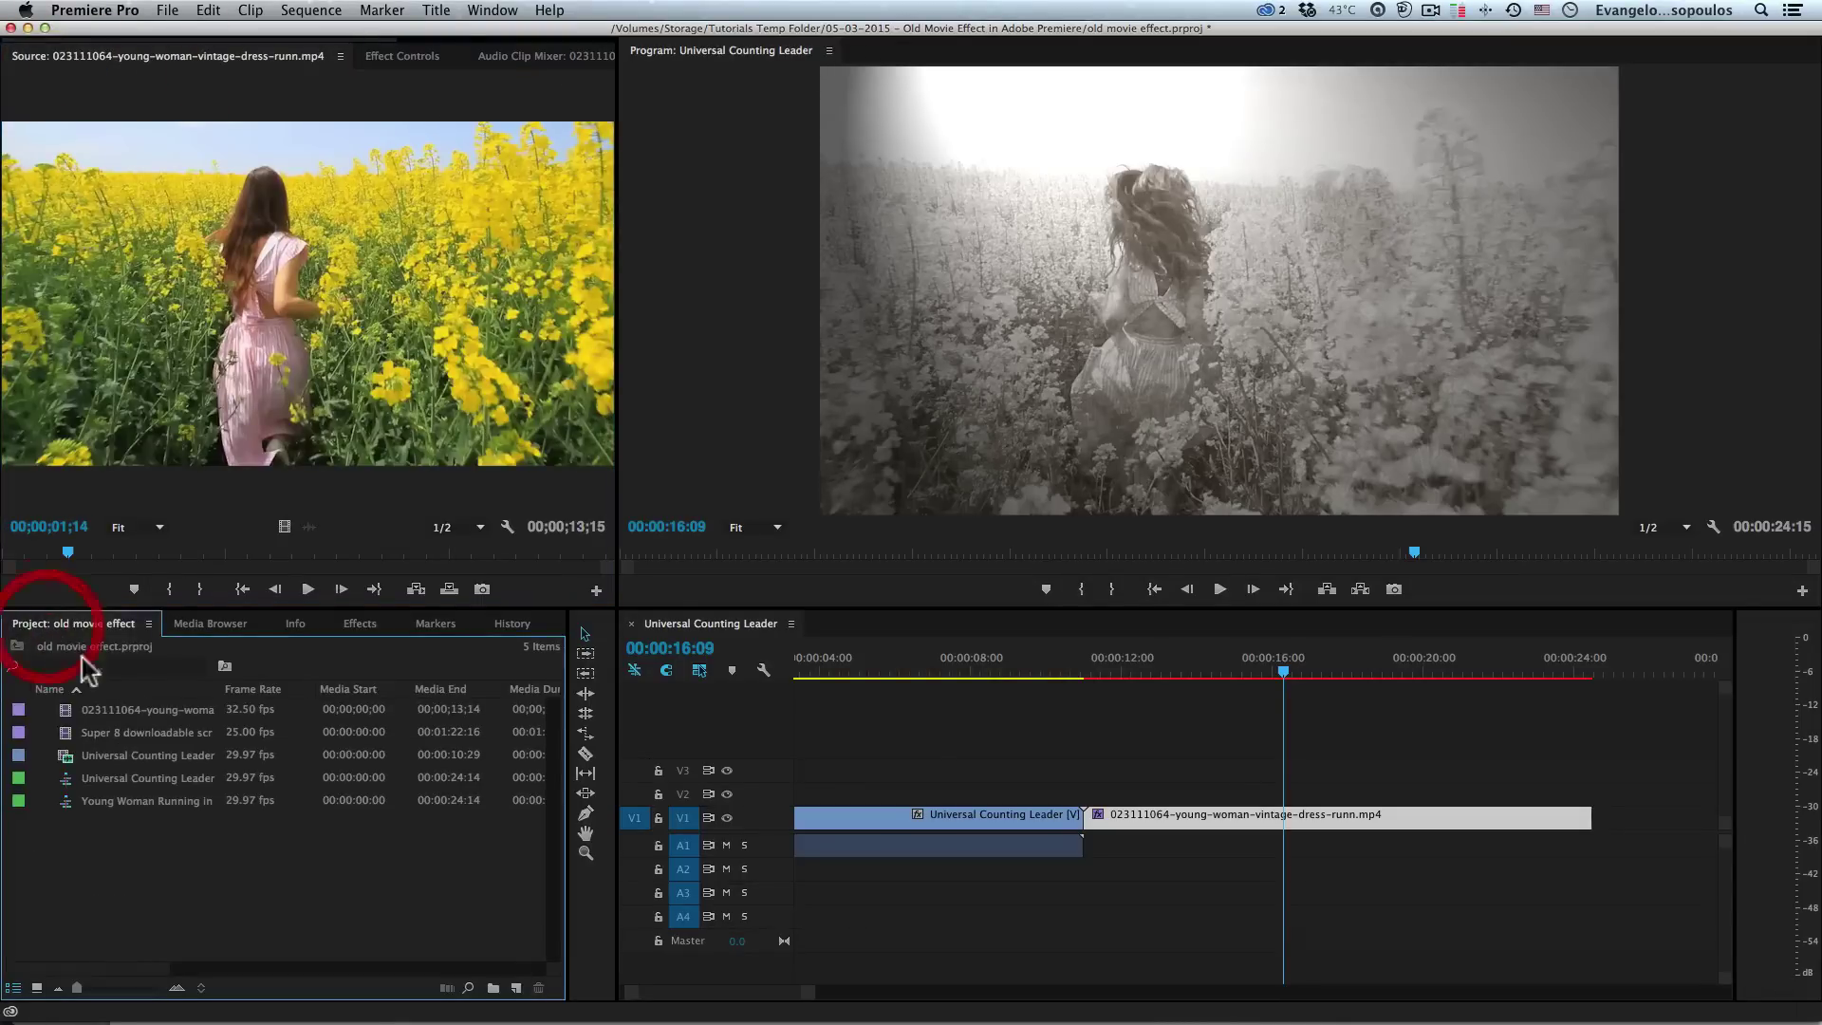
pyautogui.click(110, 714)
pyautogui.click(119, 731)
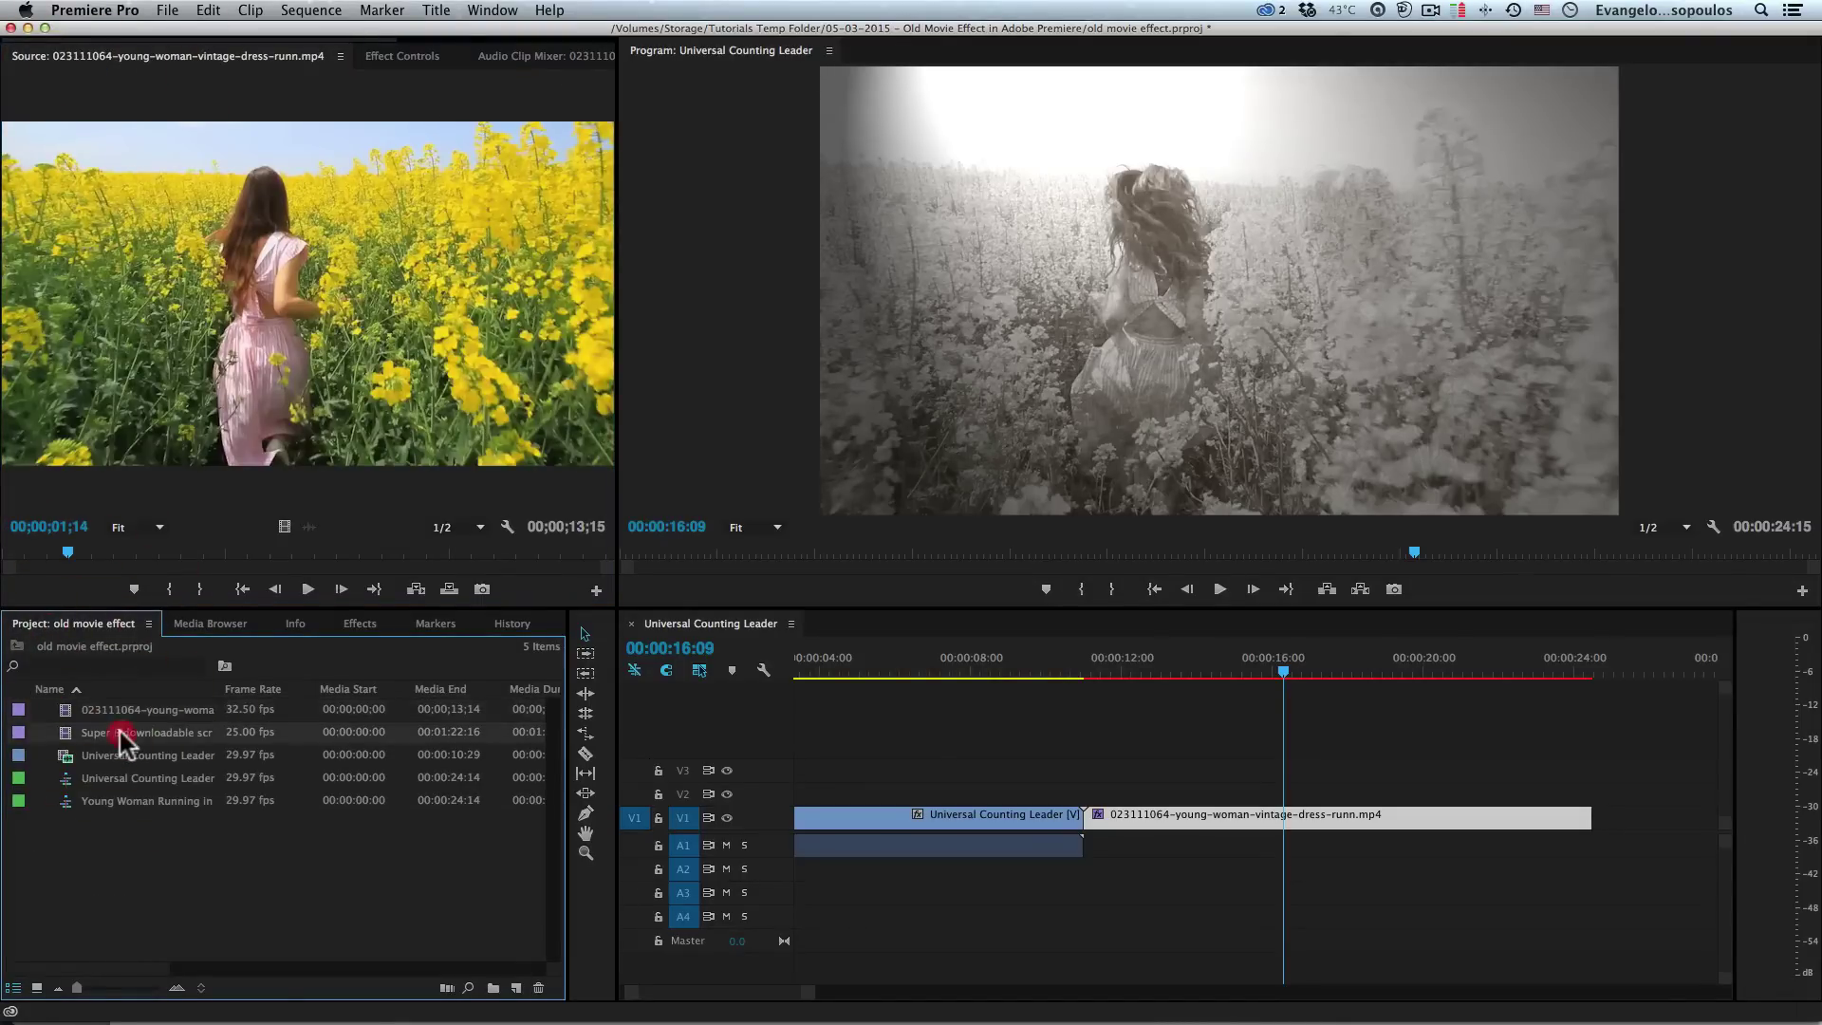
pyautogui.doubleClick(66, 734)
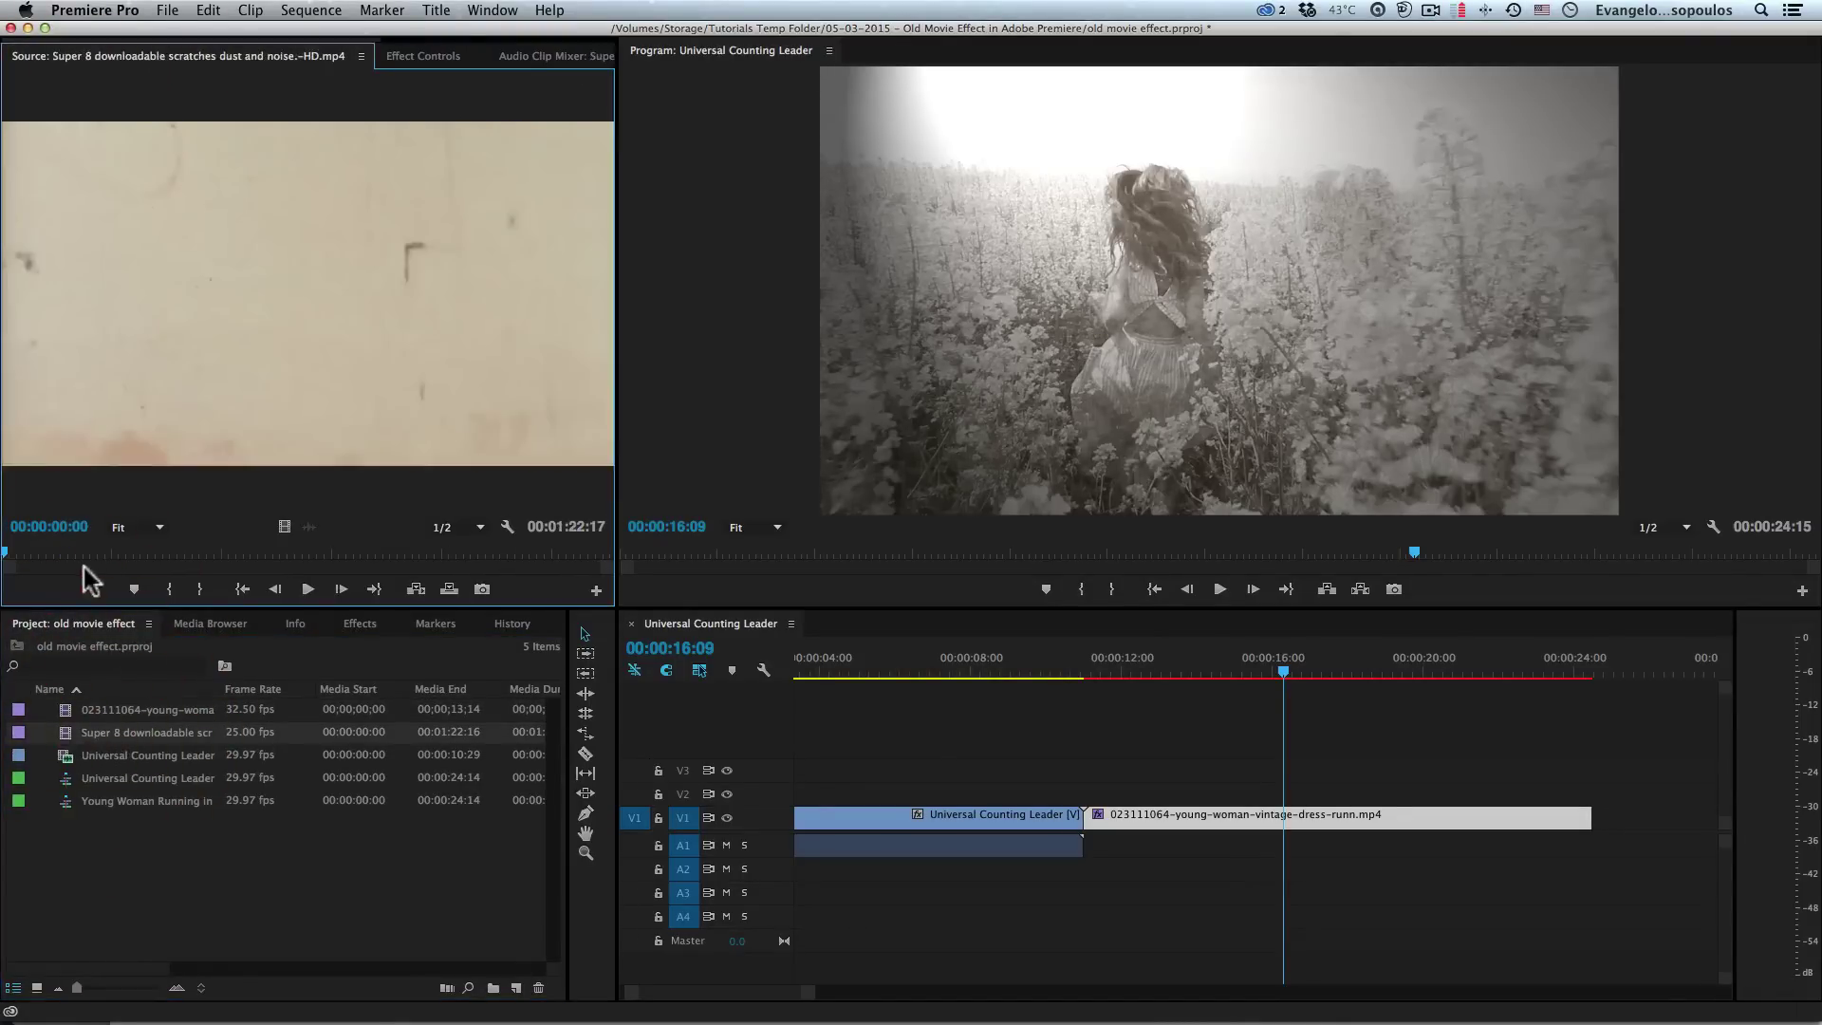
pyautogui.moveTo(65, 555); pyautogui.dragTo(176, 552)
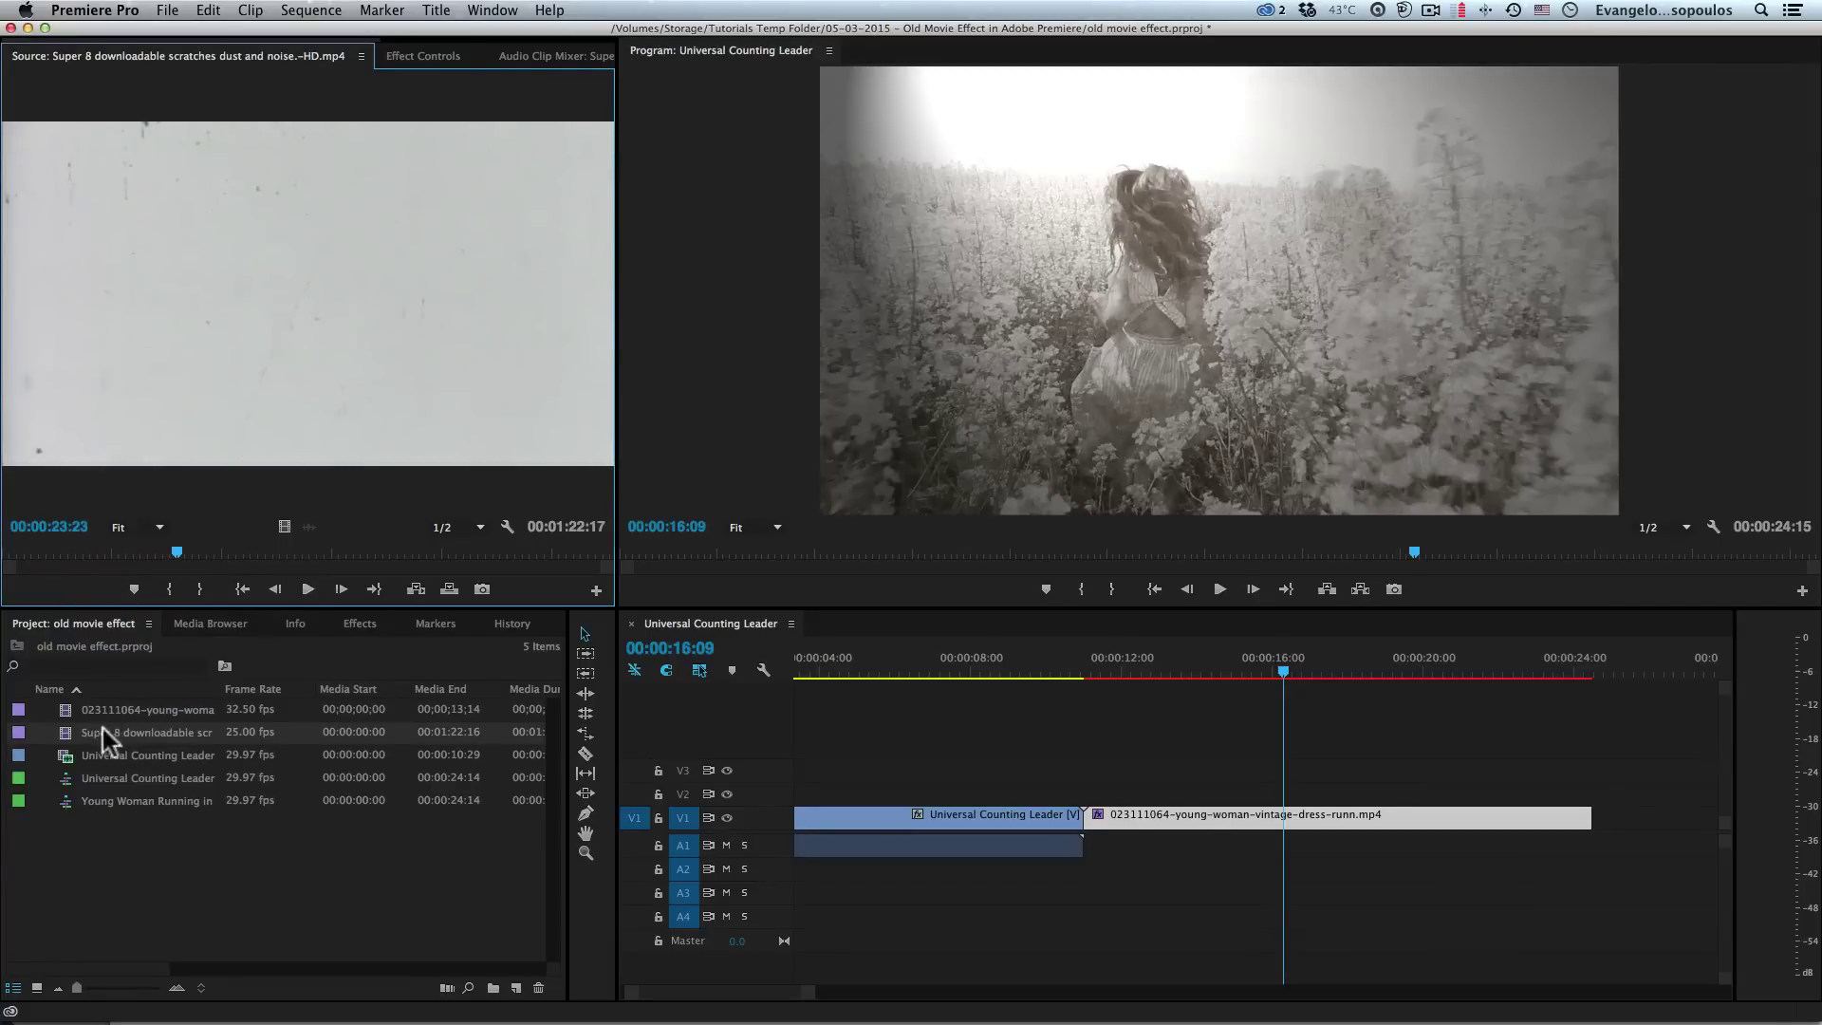
# - Place the Super 8 scratches clip at the start of V2 and trim its end to match the young woman clip's end
pyautogui.moveTo(103, 730); pyautogui.dragTo(788, 792)
pyautogui.moveTo(809, 989); pyautogui.dragTo(1029, 992)
pyautogui.moveTo(859, 795); pyautogui.dragTo(1048, 797)
pyautogui.moveTo(1166, 797); pyautogui.dragTo(926, 797)
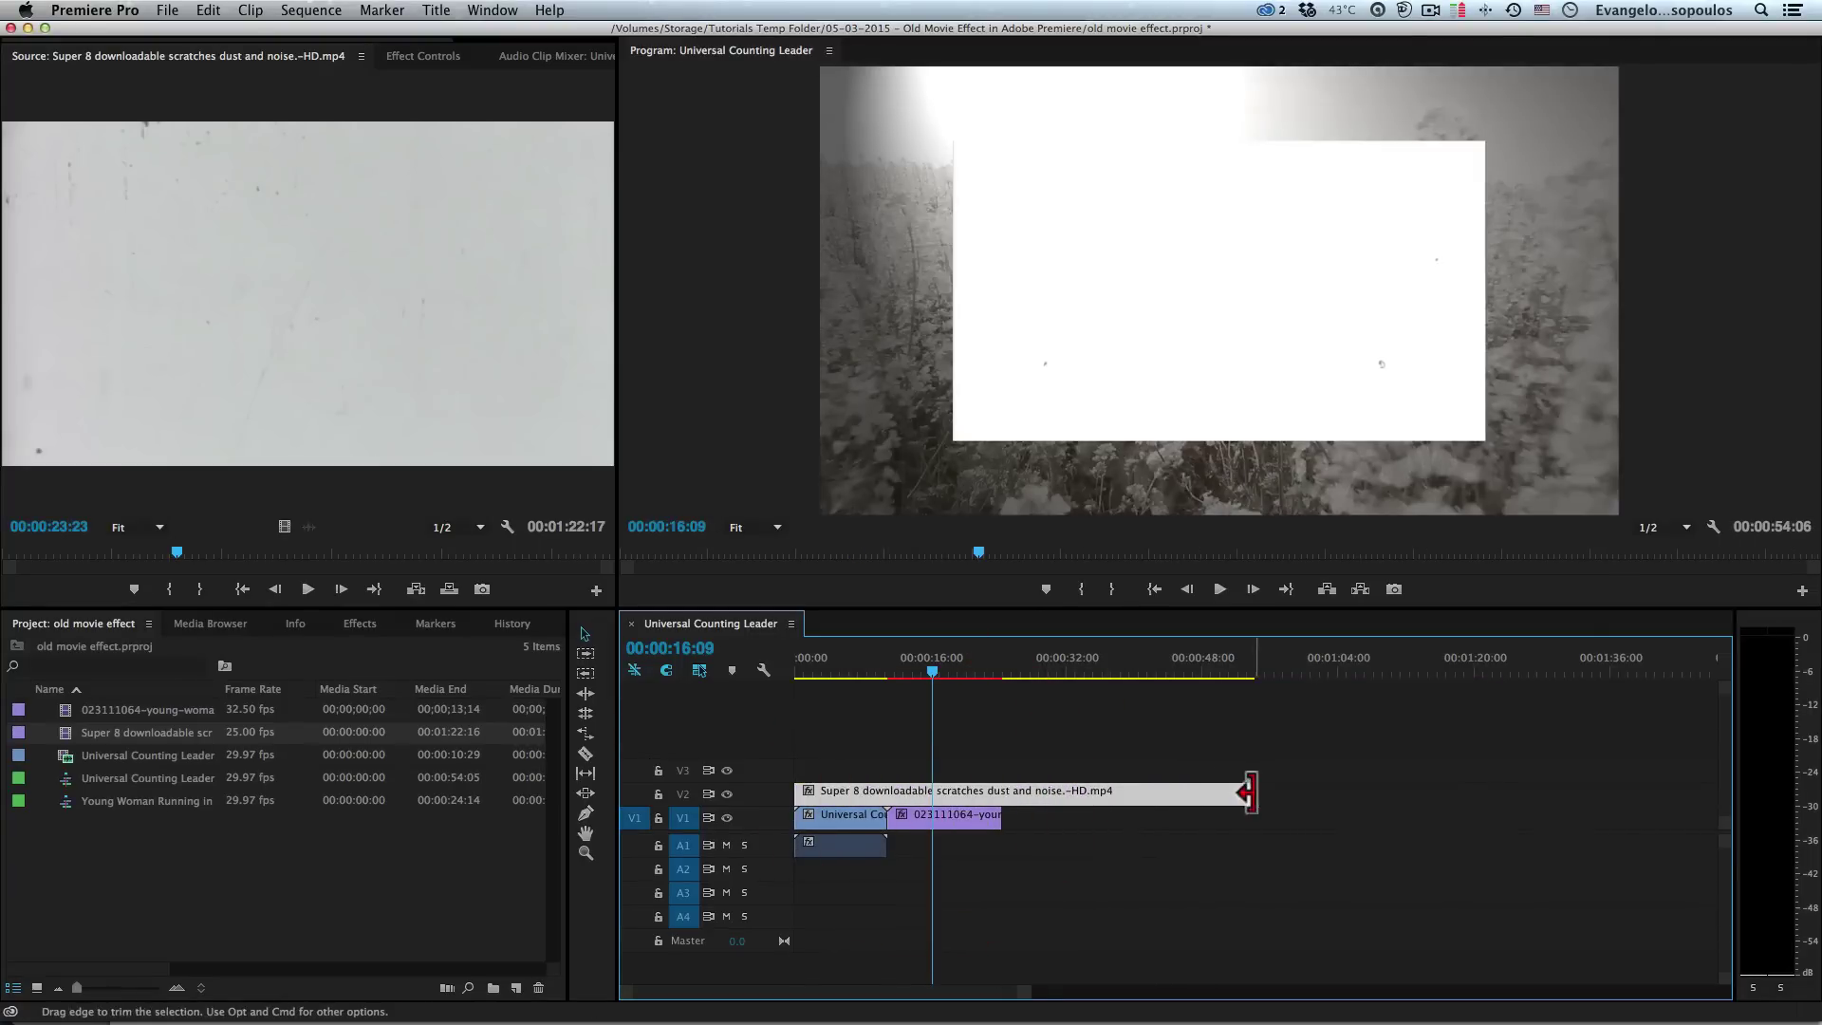
pyautogui.moveTo(927, 669); pyautogui.dragTo(944, 666)
pyautogui.moveTo(1251, 793); pyautogui.dragTo(1001, 793)
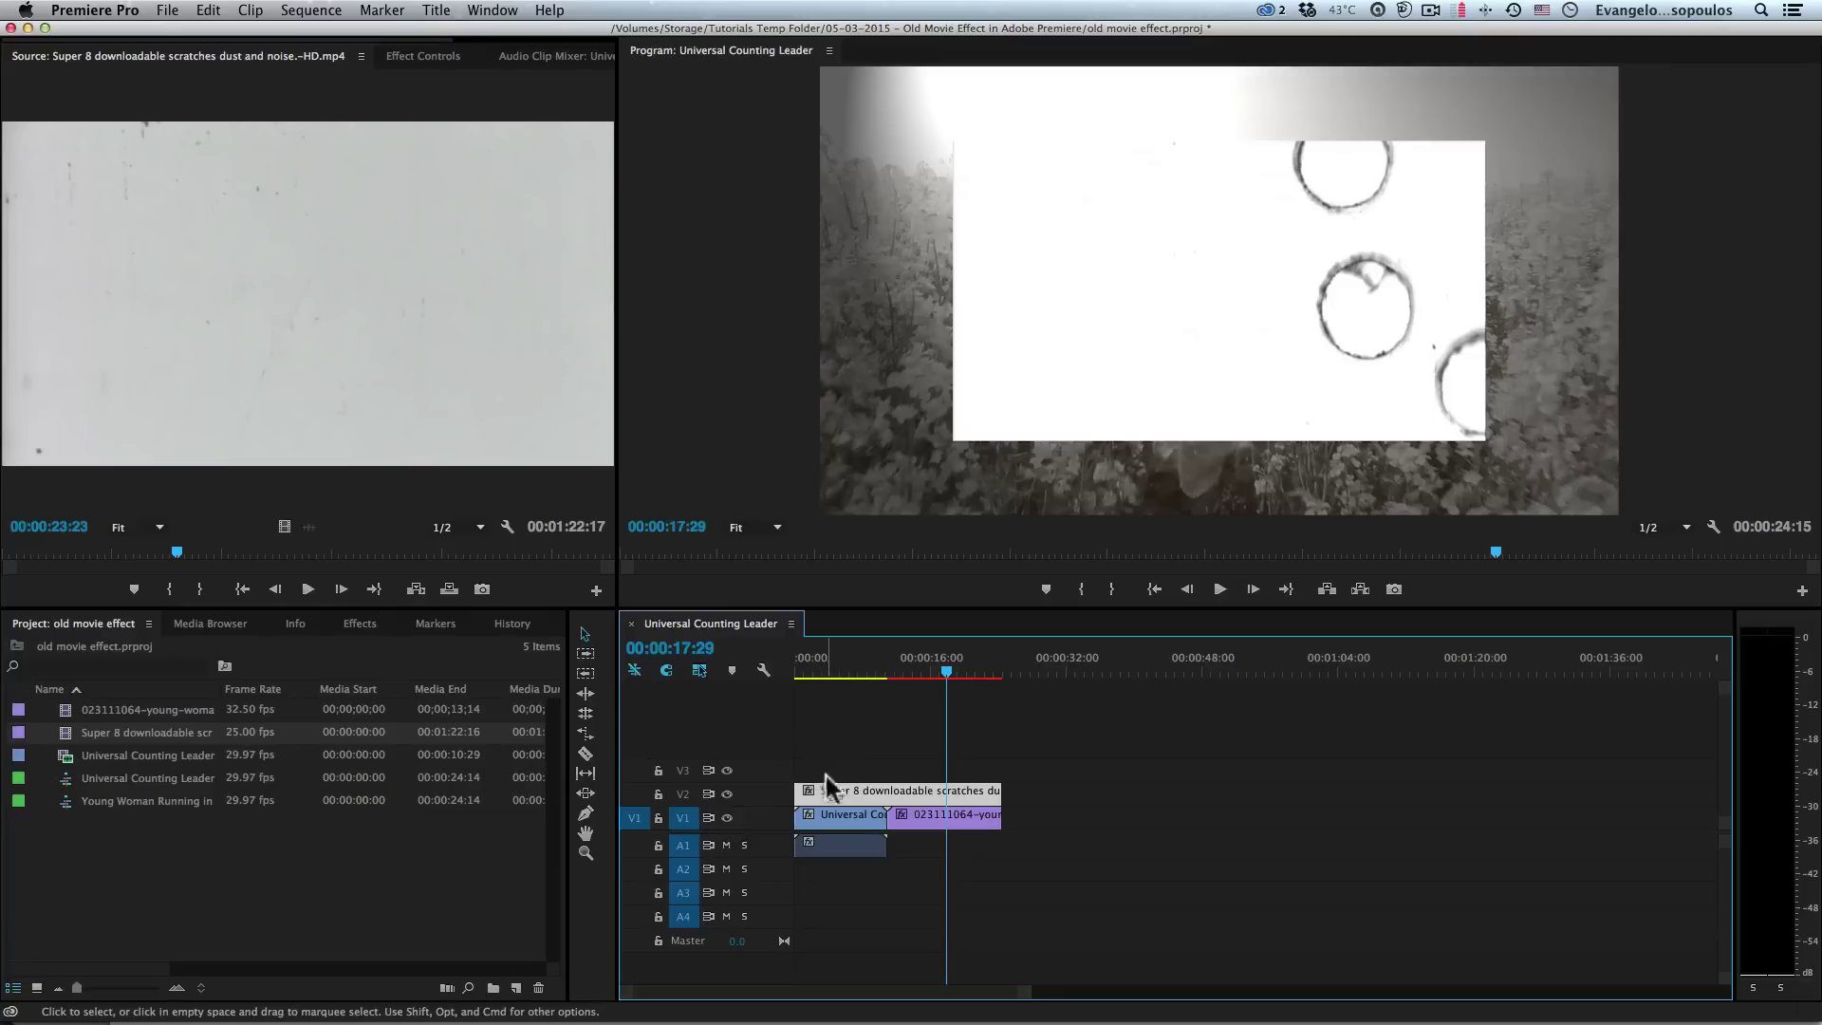
# - Scale the Super 8 scratches clip to 150 so it fills the frame
pyautogui.click(834, 669)
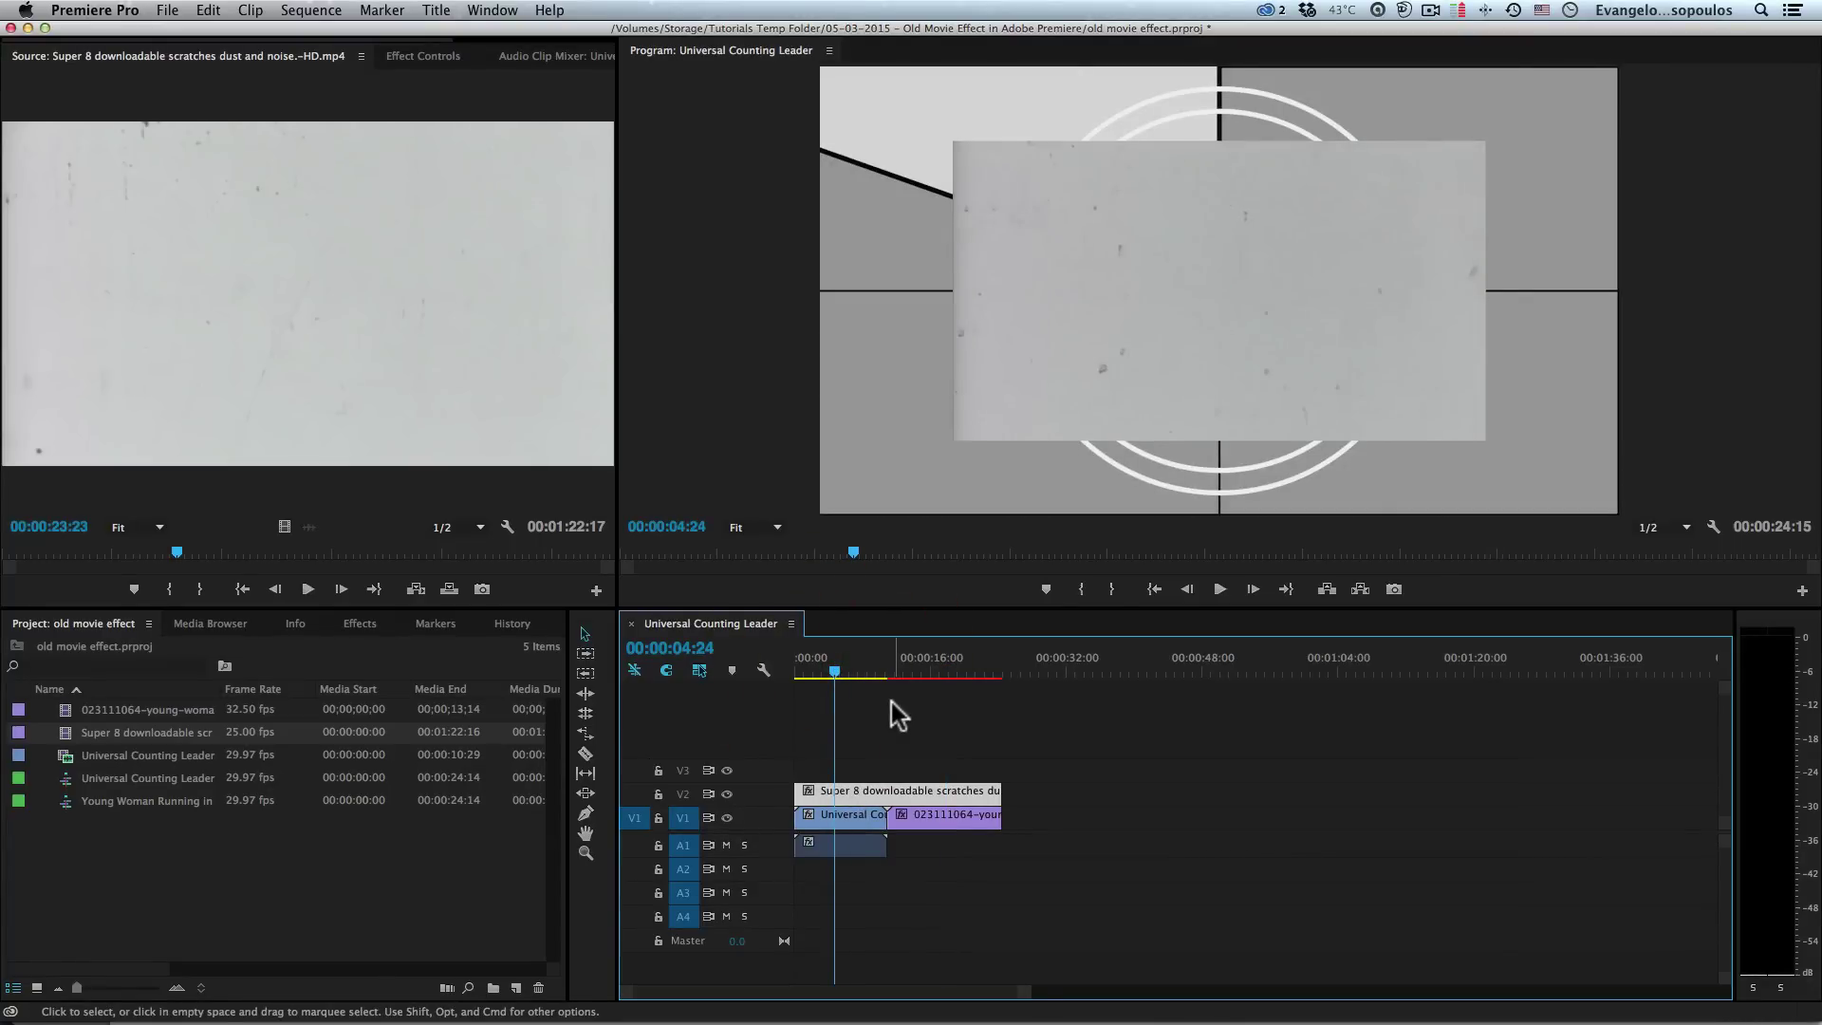
pyautogui.click(902, 790)
pyautogui.click(907, 783)
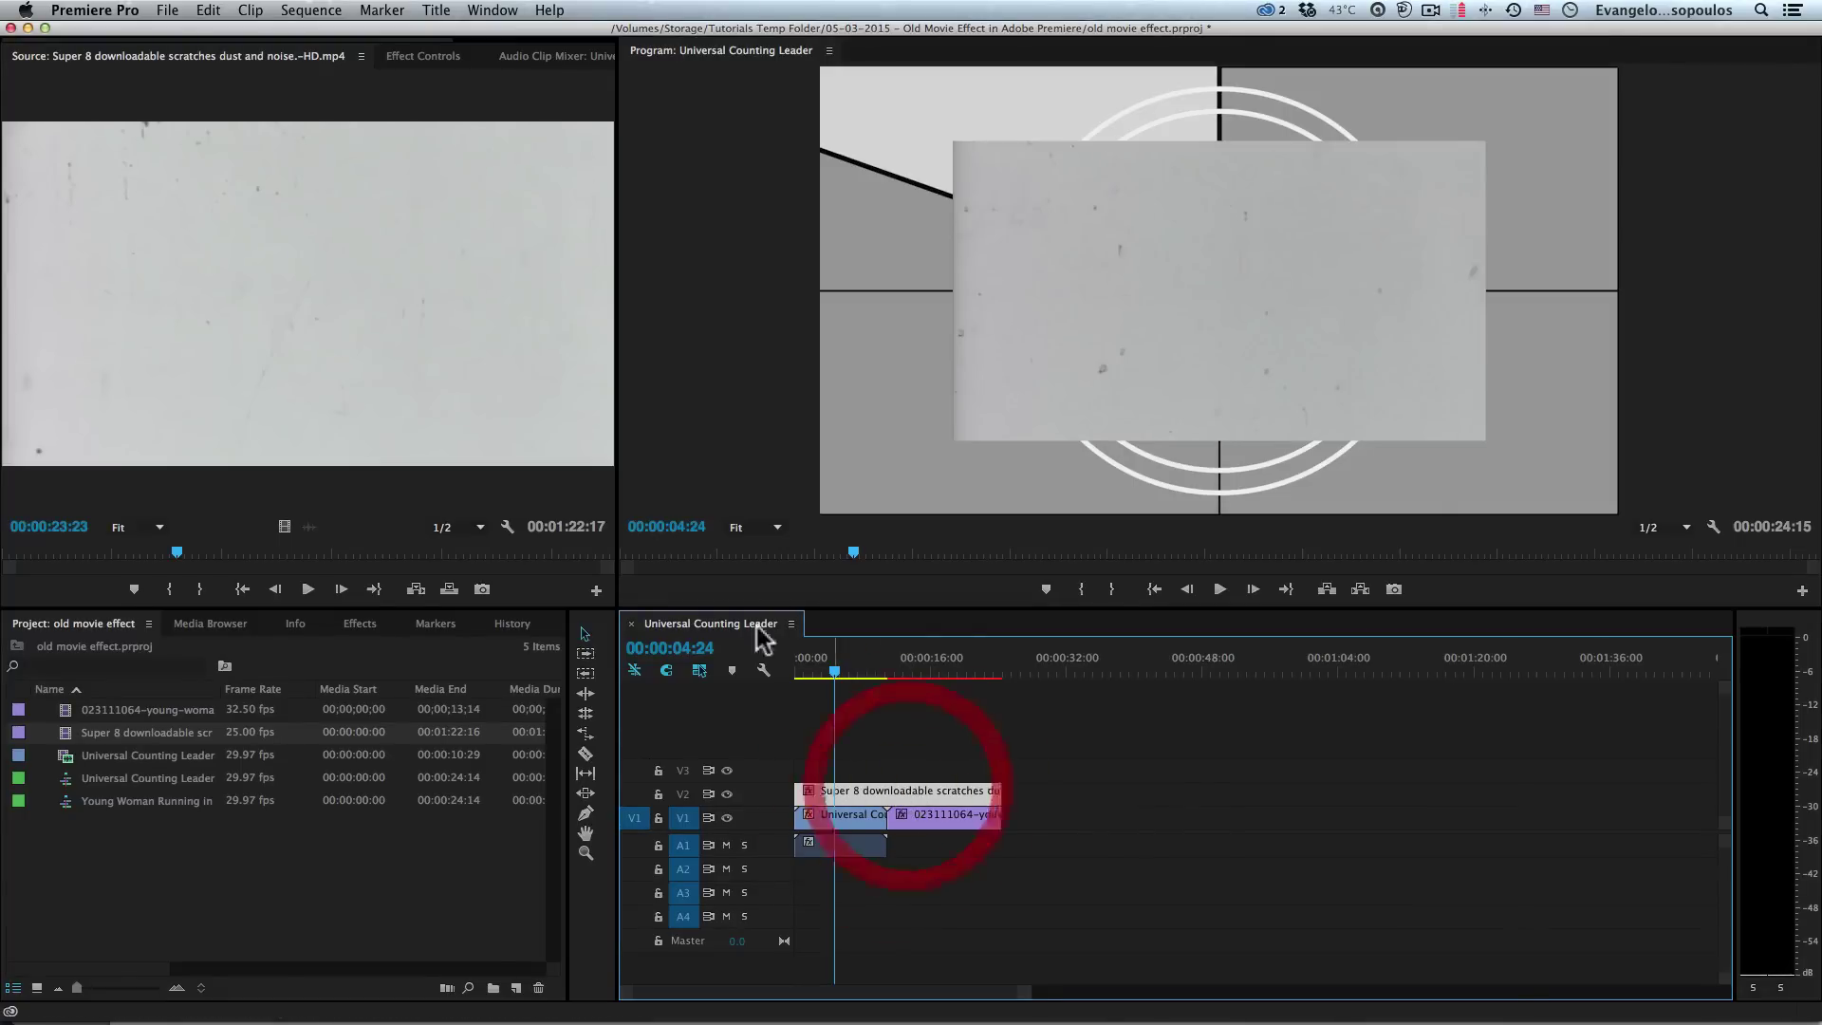
pyautogui.click(418, 57)
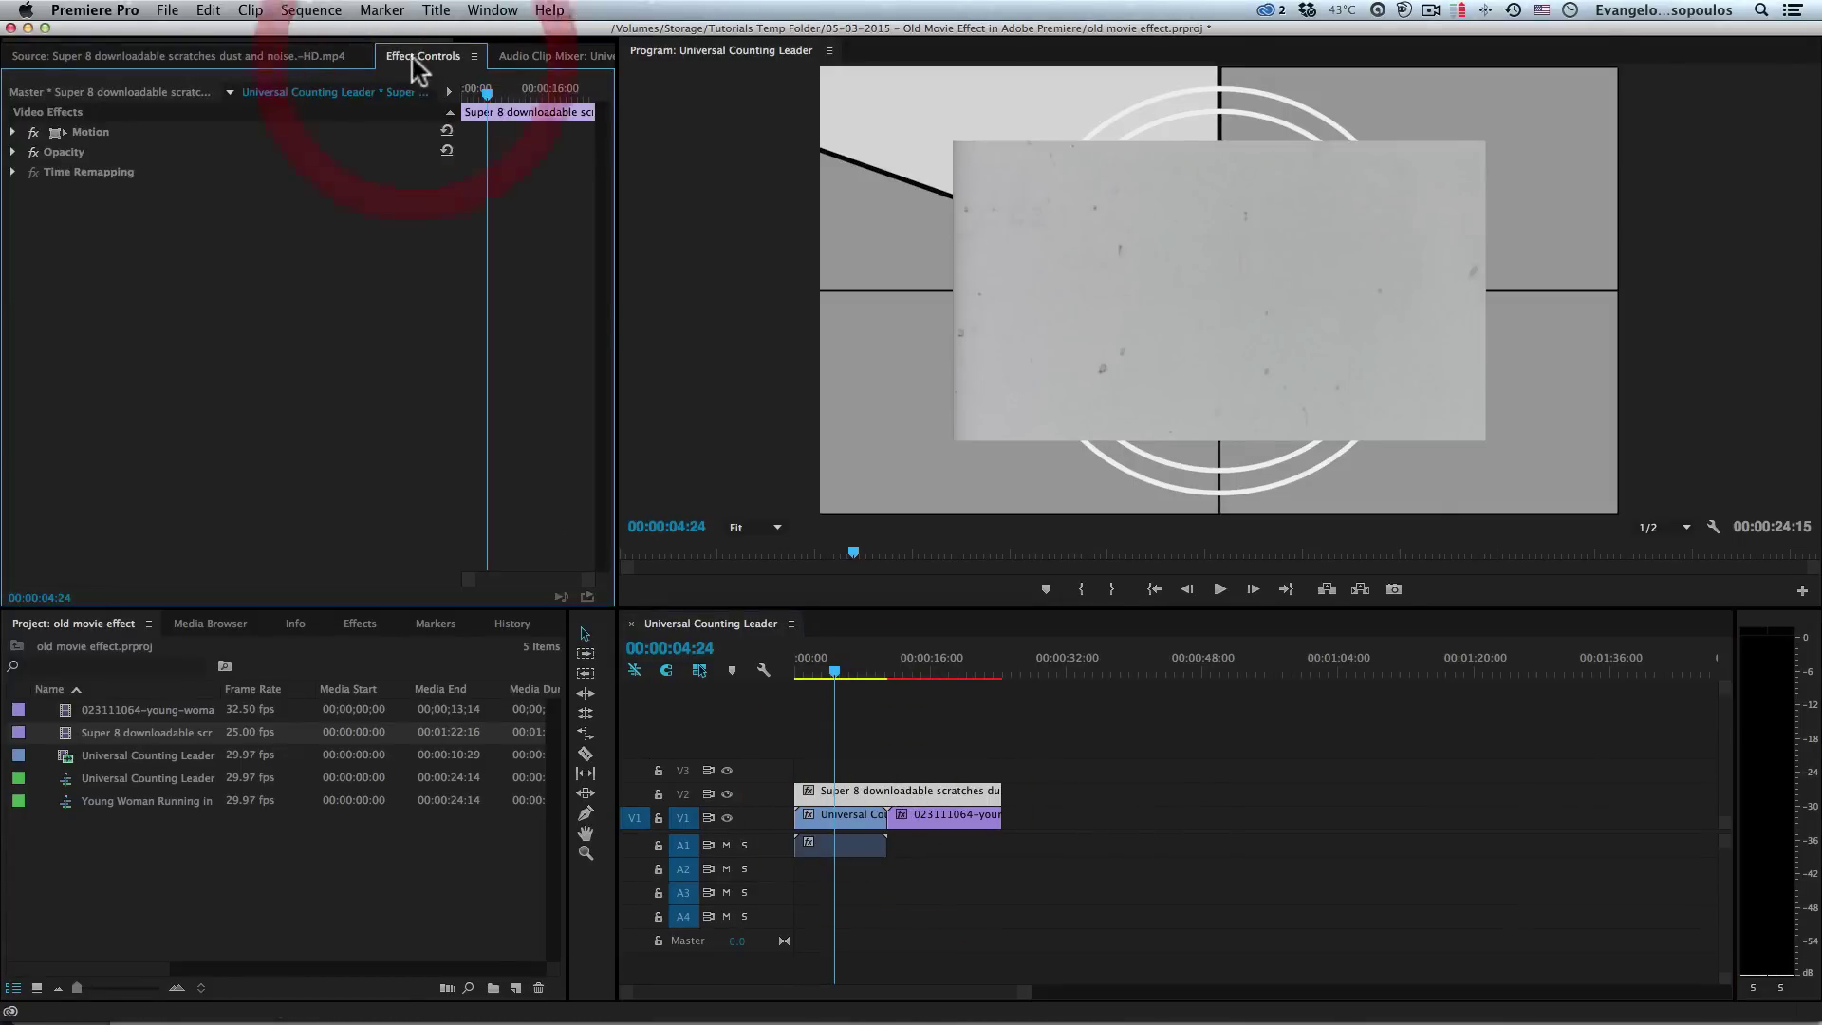
pyautogui.click(13, 132)
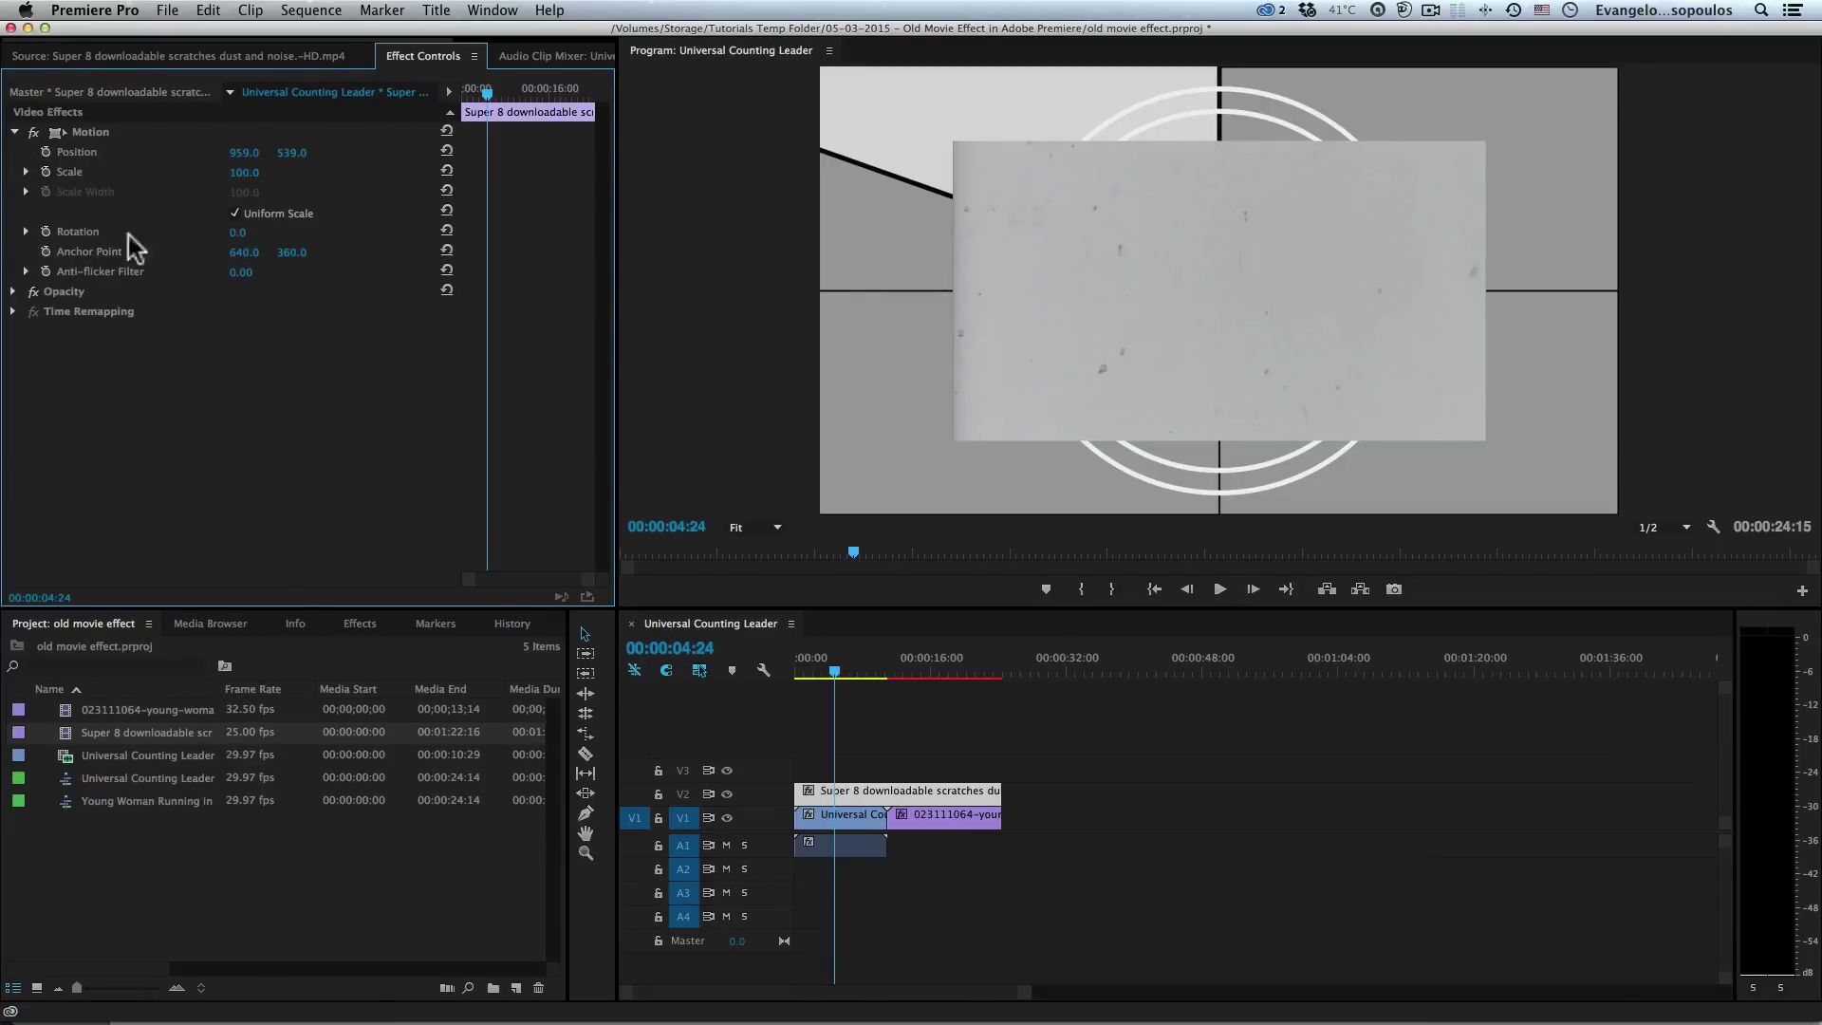
pyautogui.click(243, 175)
pyautogui.write('150')
pyautogui.press('Return')
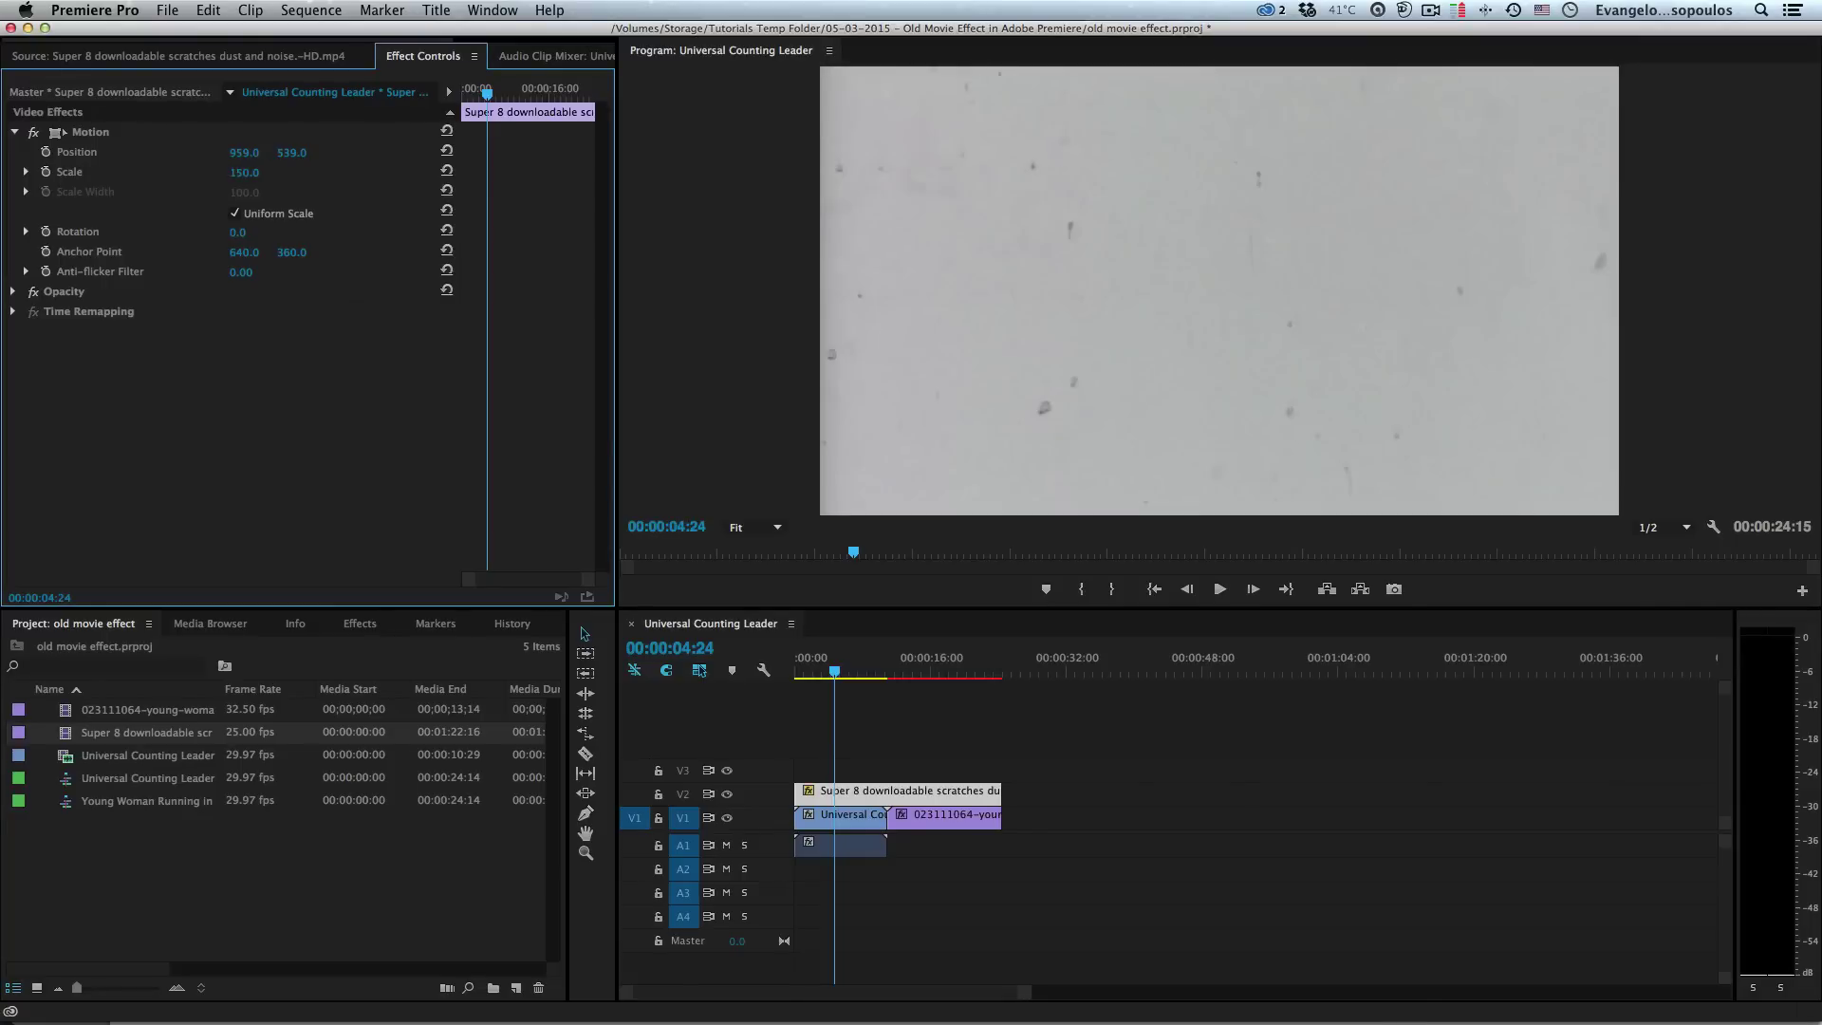
pyautogui.click(14, 132)
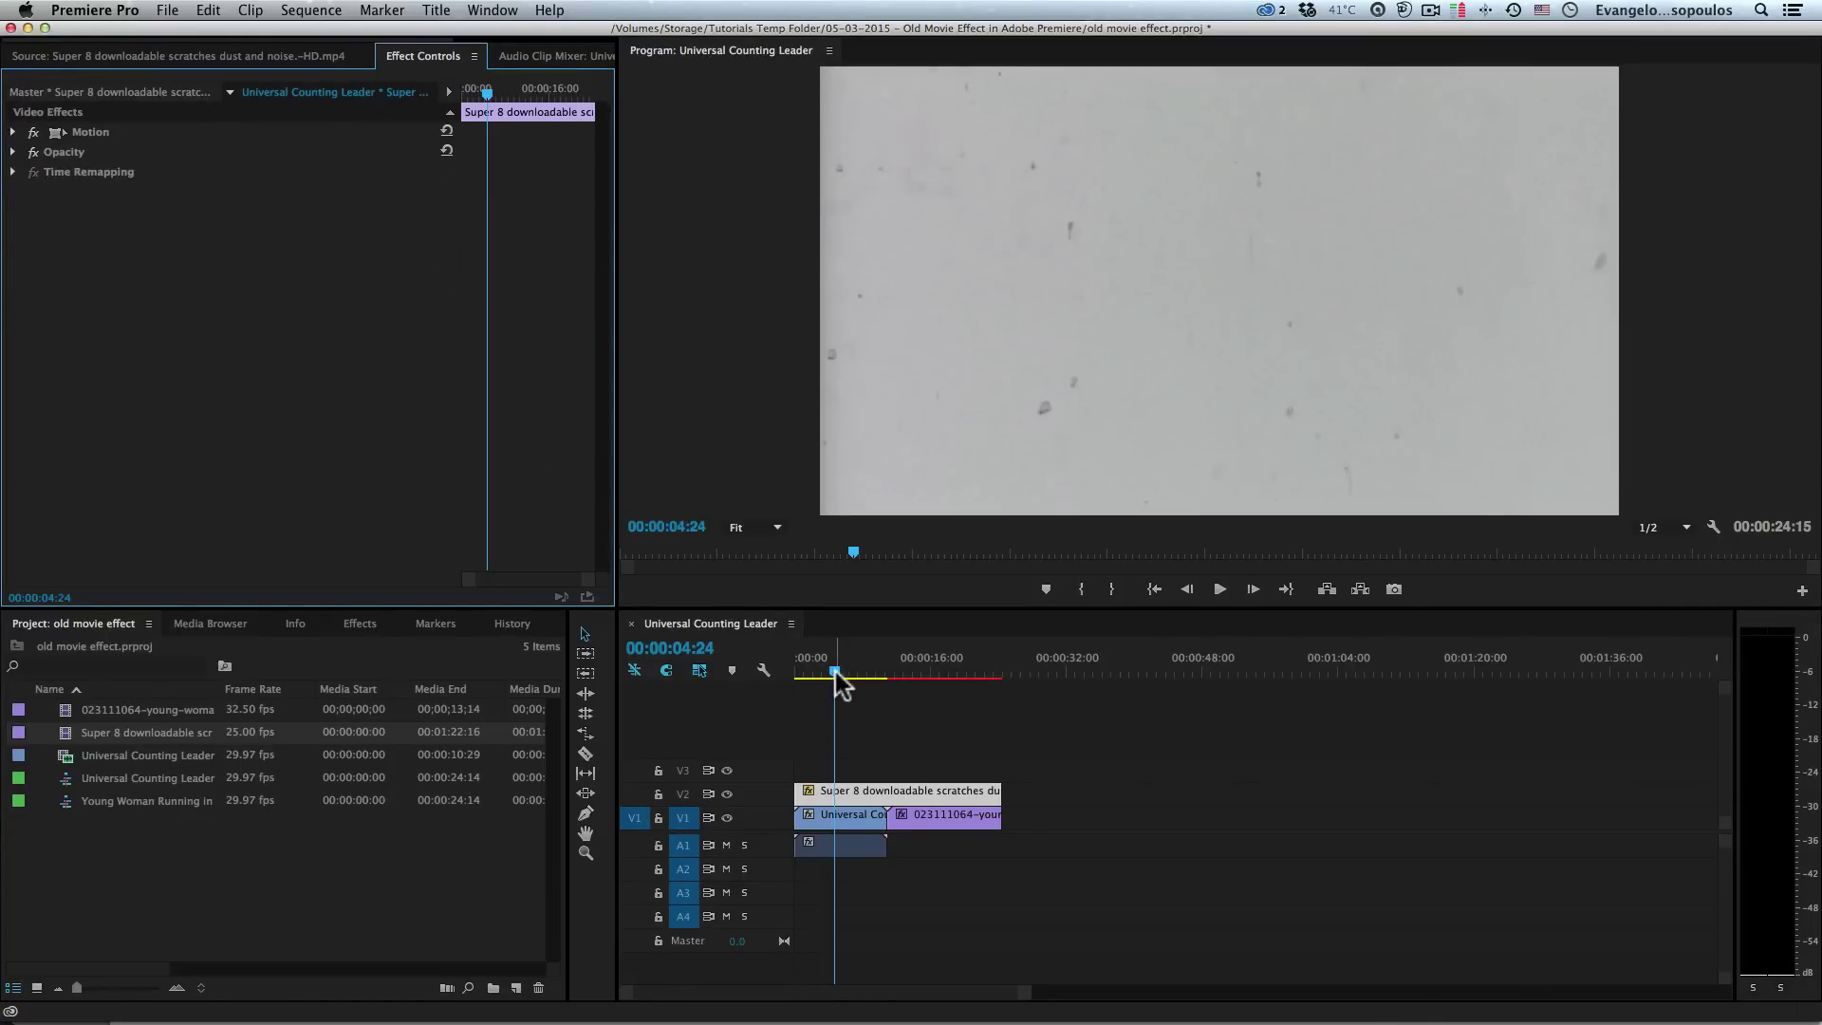
# - Set the Super 8 scratches clip's opacity blend mode to Multiply
pyautogui.moveTo(835, 671)
pyautogui.mouseDown()
pyautogui.moveTo(911, 670)
pyautogui.moveTo(854, 670)
pyautogui.mouseUp()
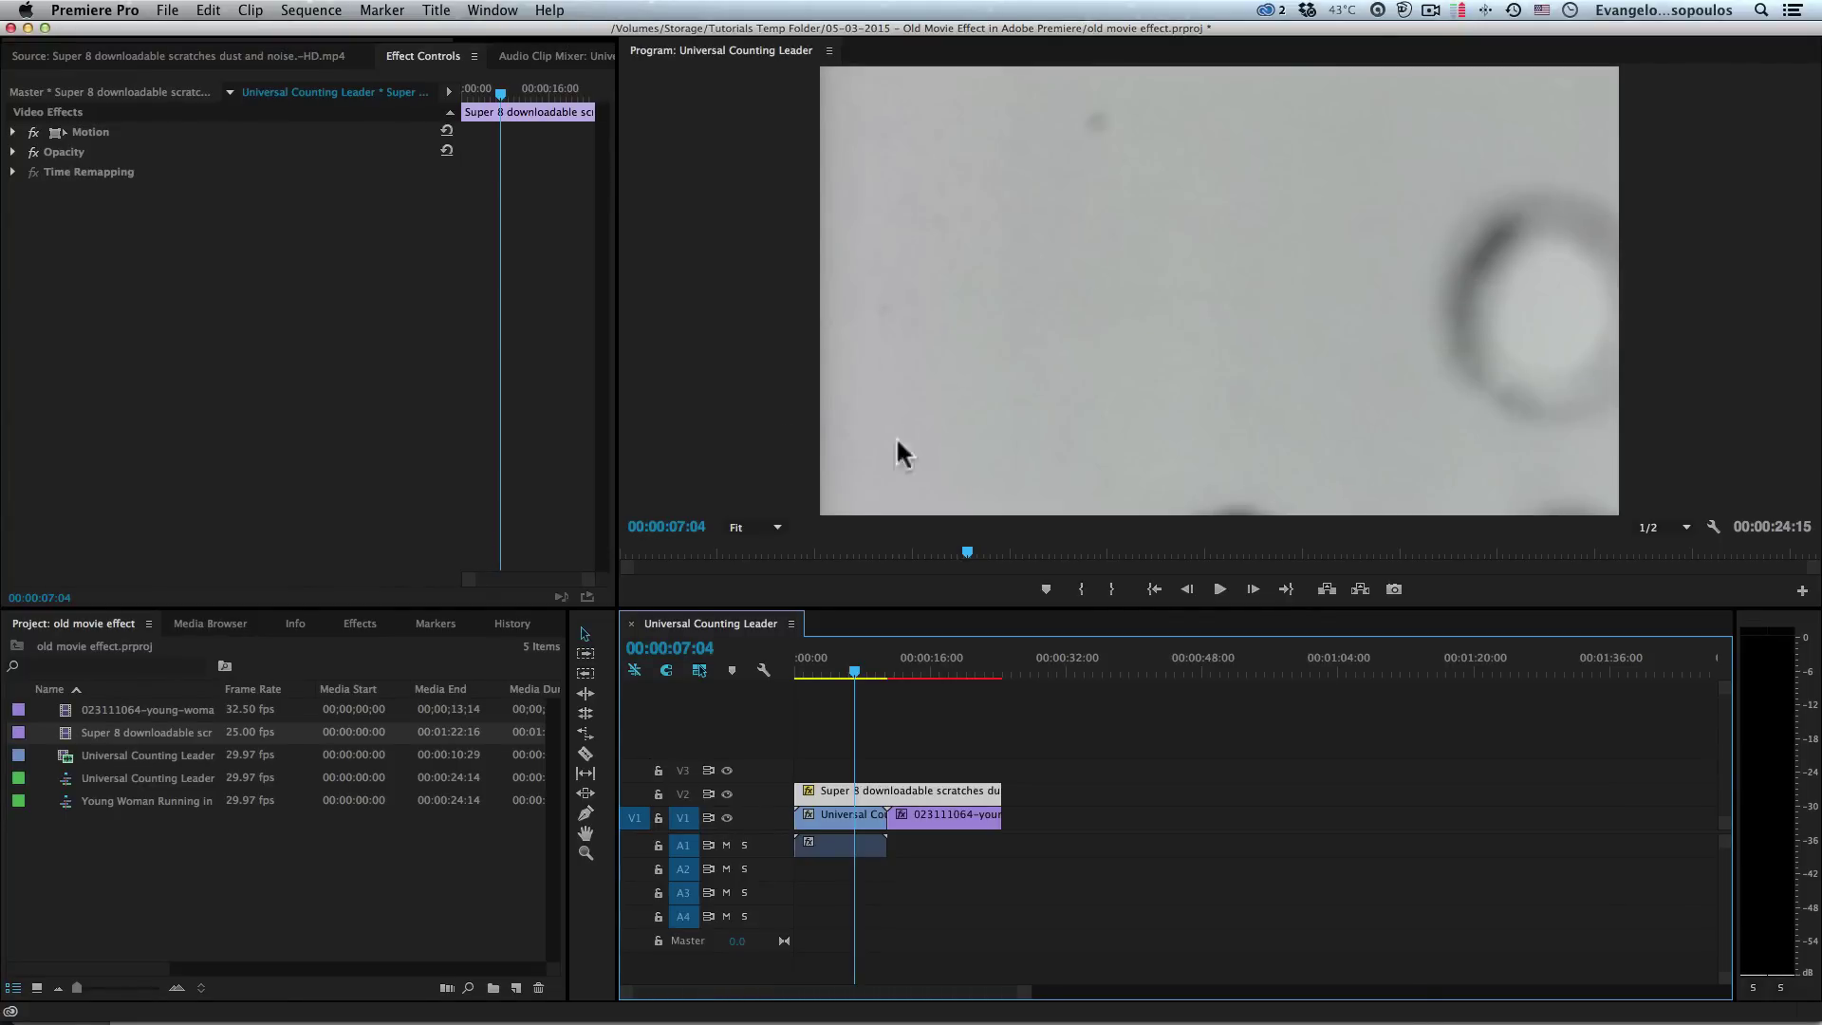
pyautogui.click(13, 152)
pyautogui.click(895, 793)
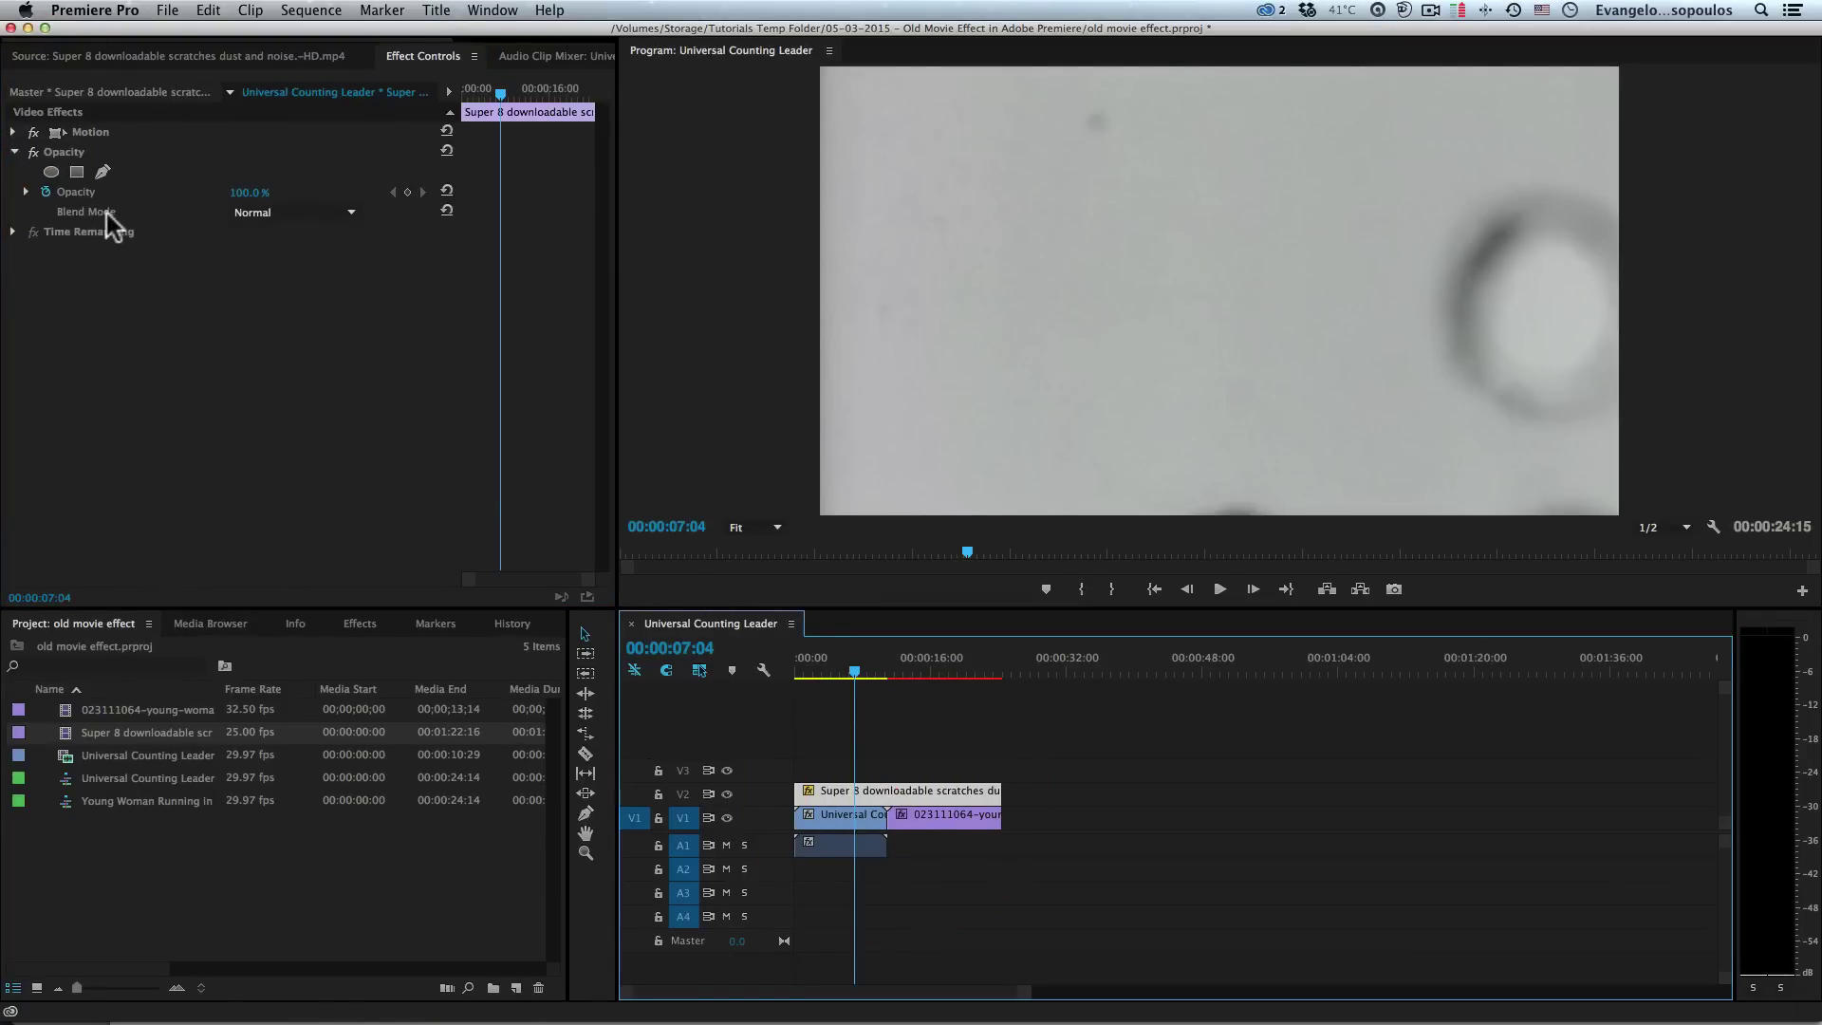
pyautogui.click(239, 211)
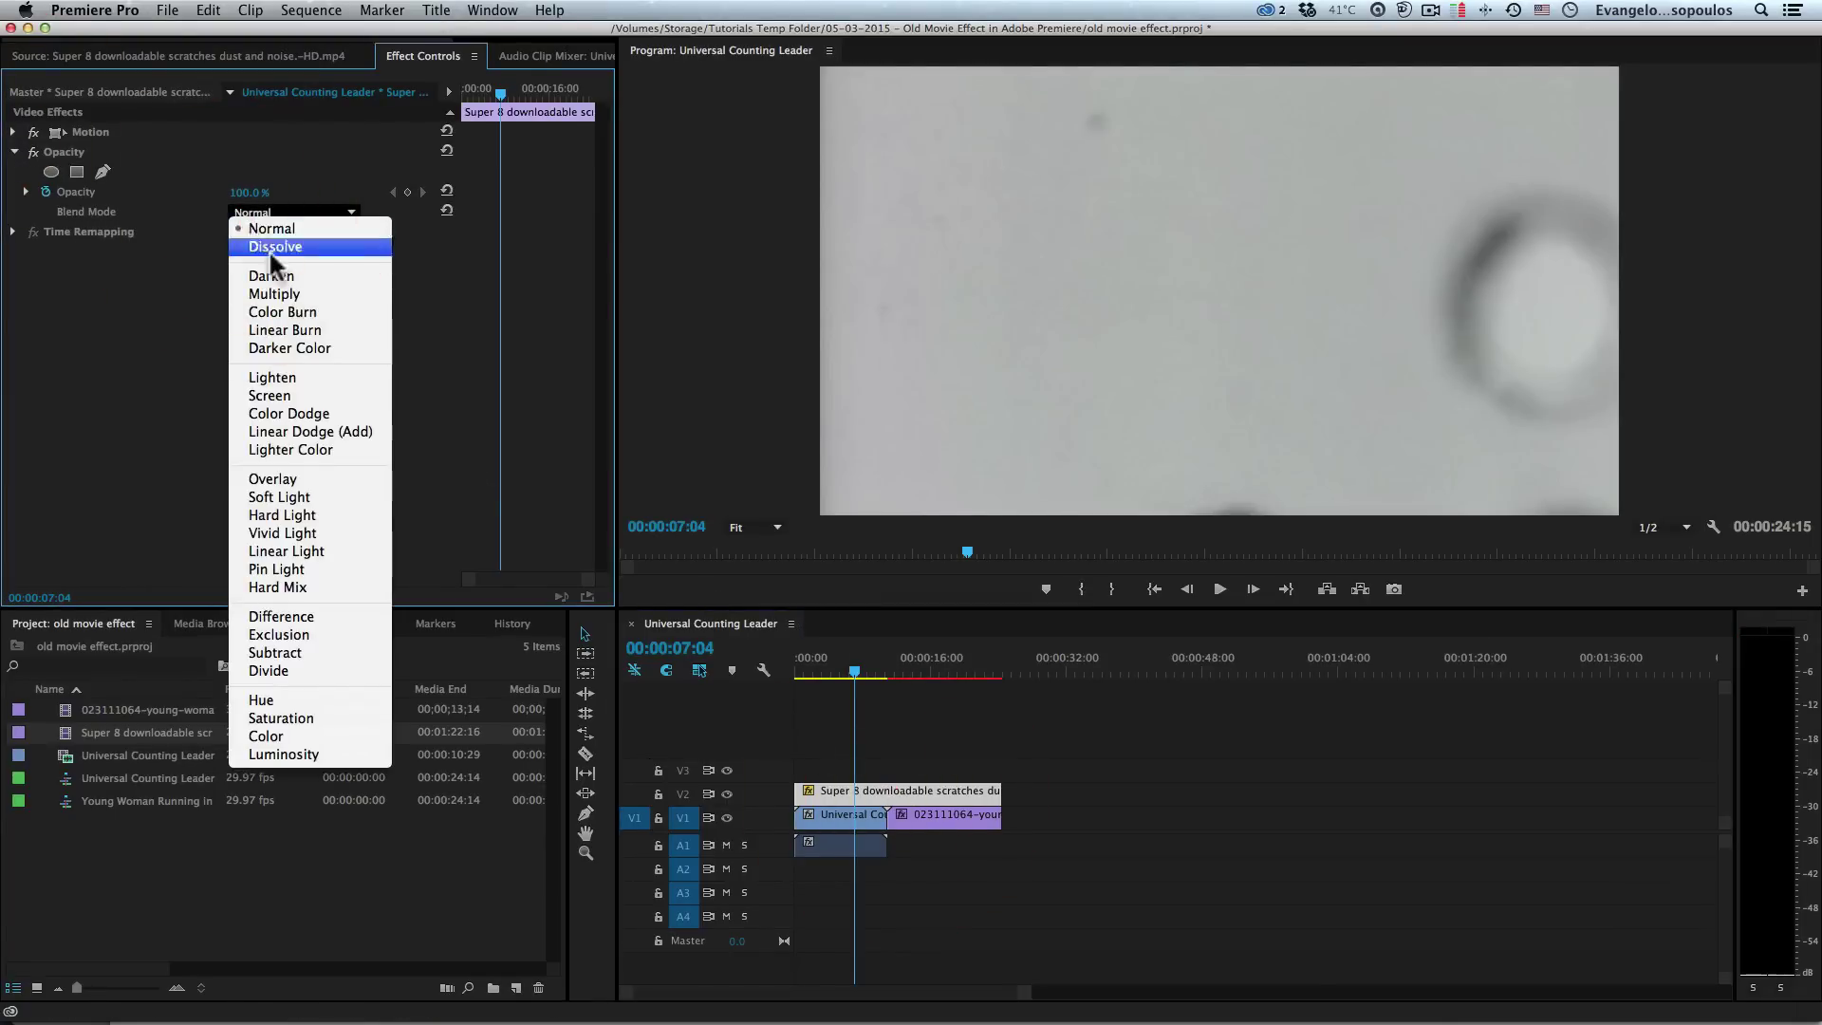
pyautogui.click(299, 293)
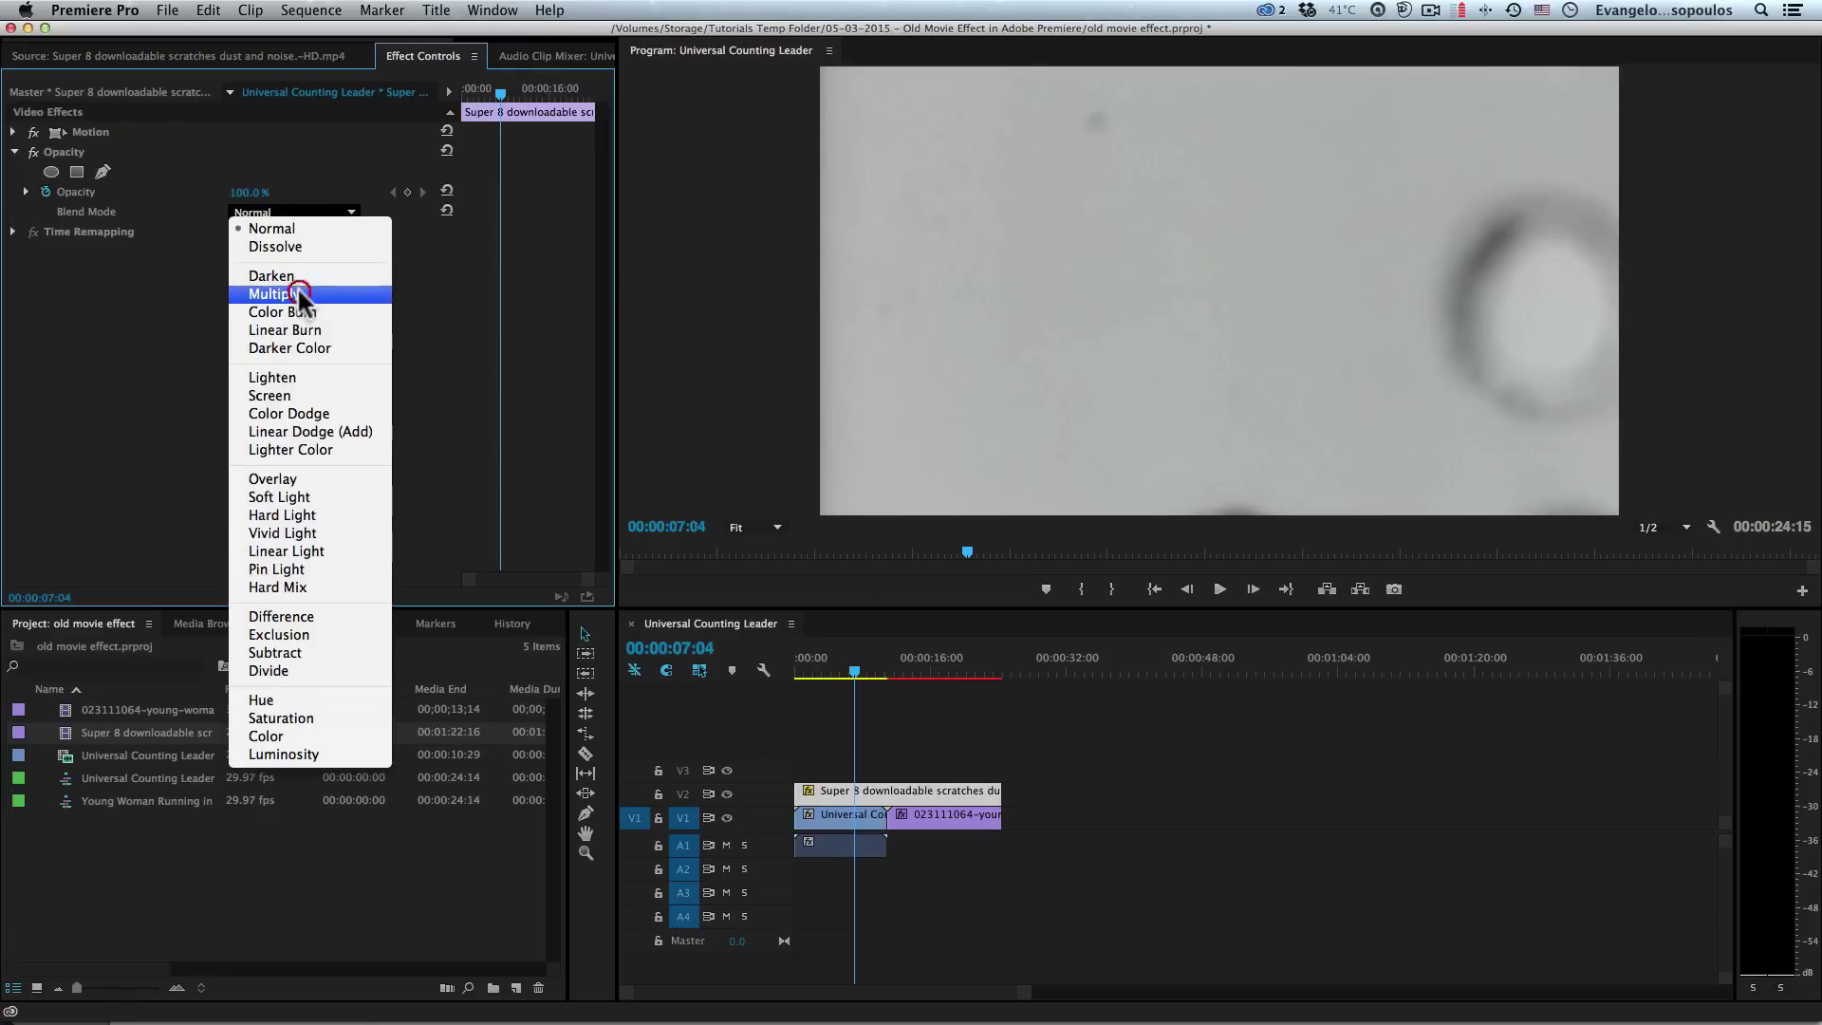
# - Scrub the counting leader around five seconds and compare it with the V2 scratches track hidden and shown
pyautogui.click(843, 676)
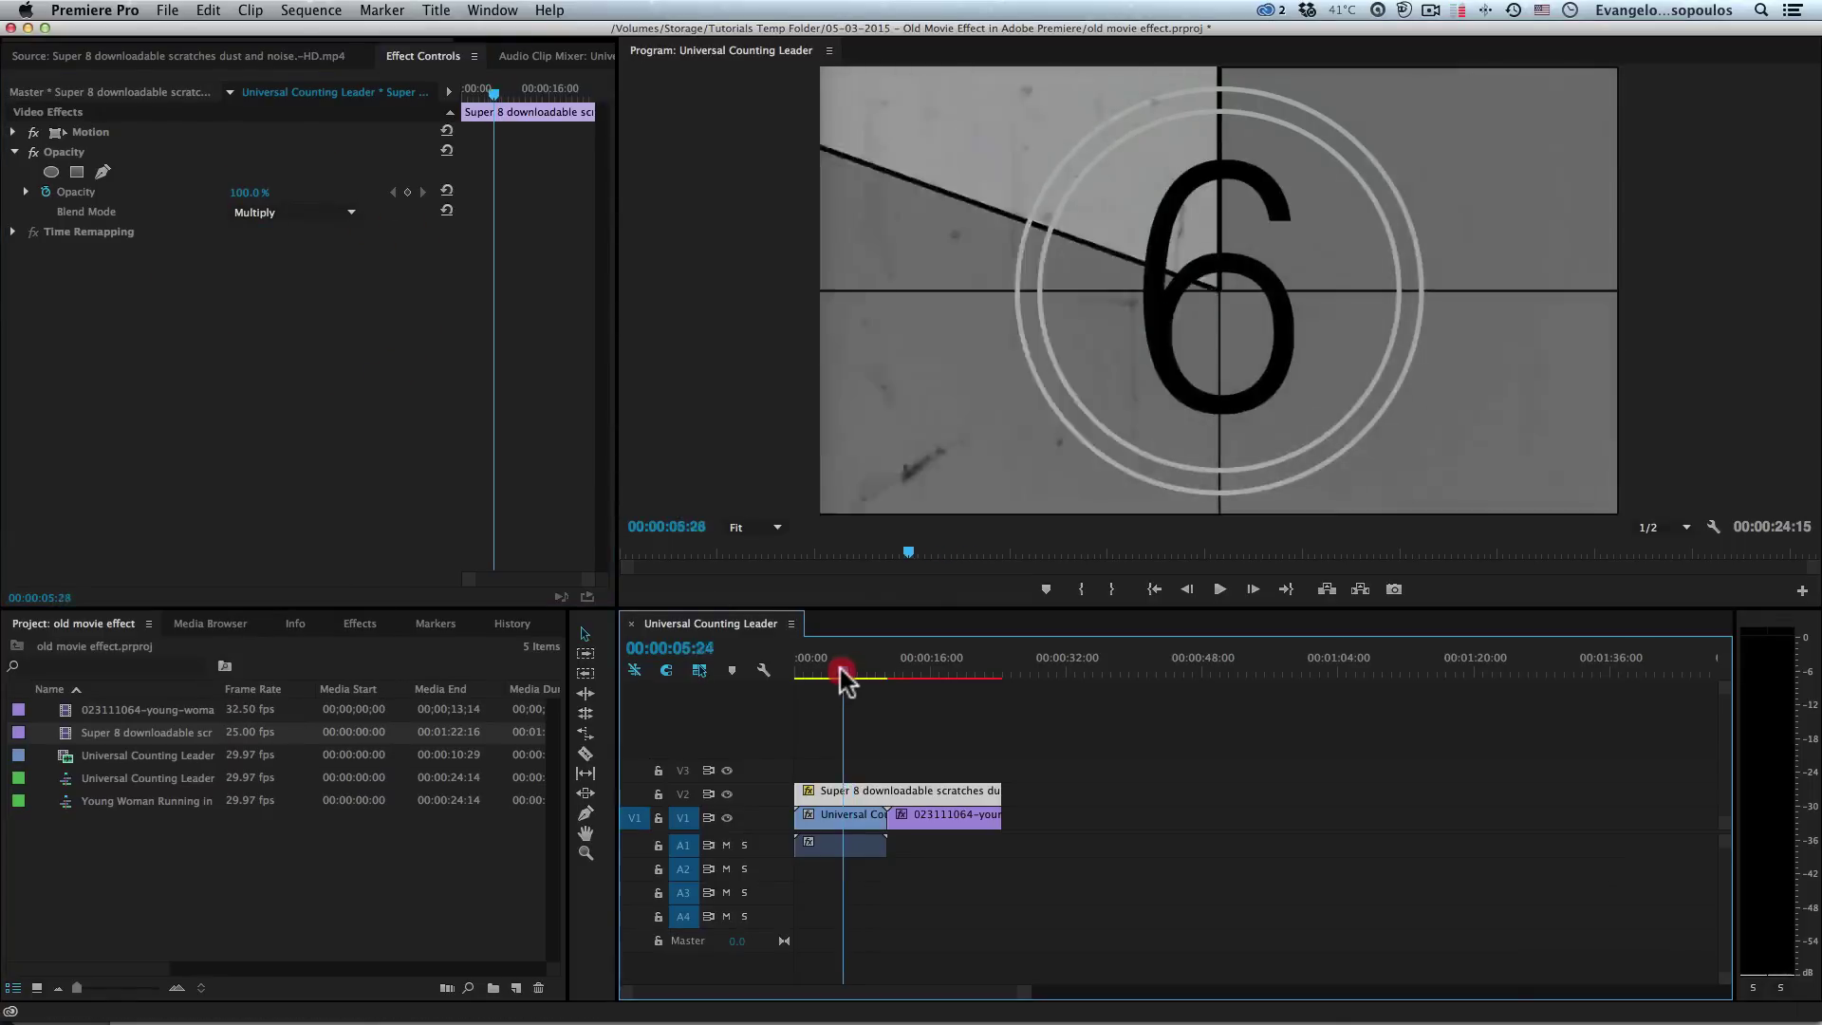
pyautogui.moveTo(840, 669); pyautogui.dragTo(843, 669)
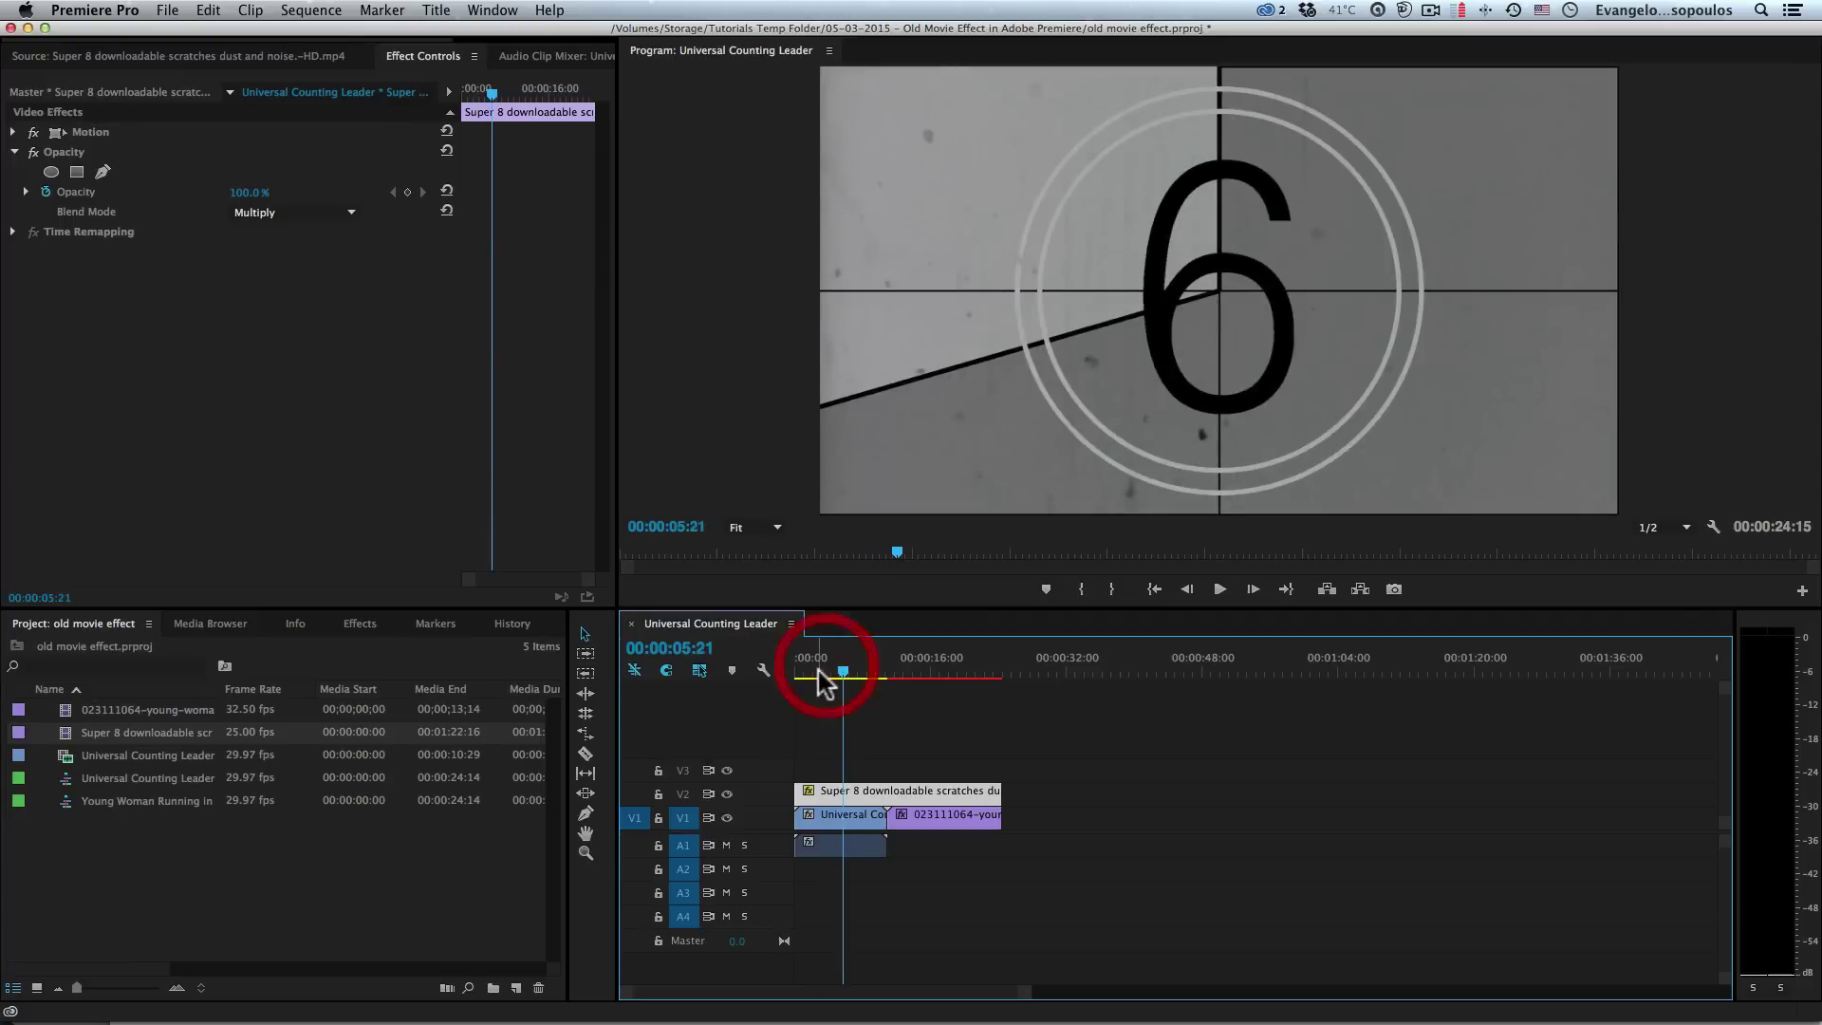
pyautogui.click(727, 794)
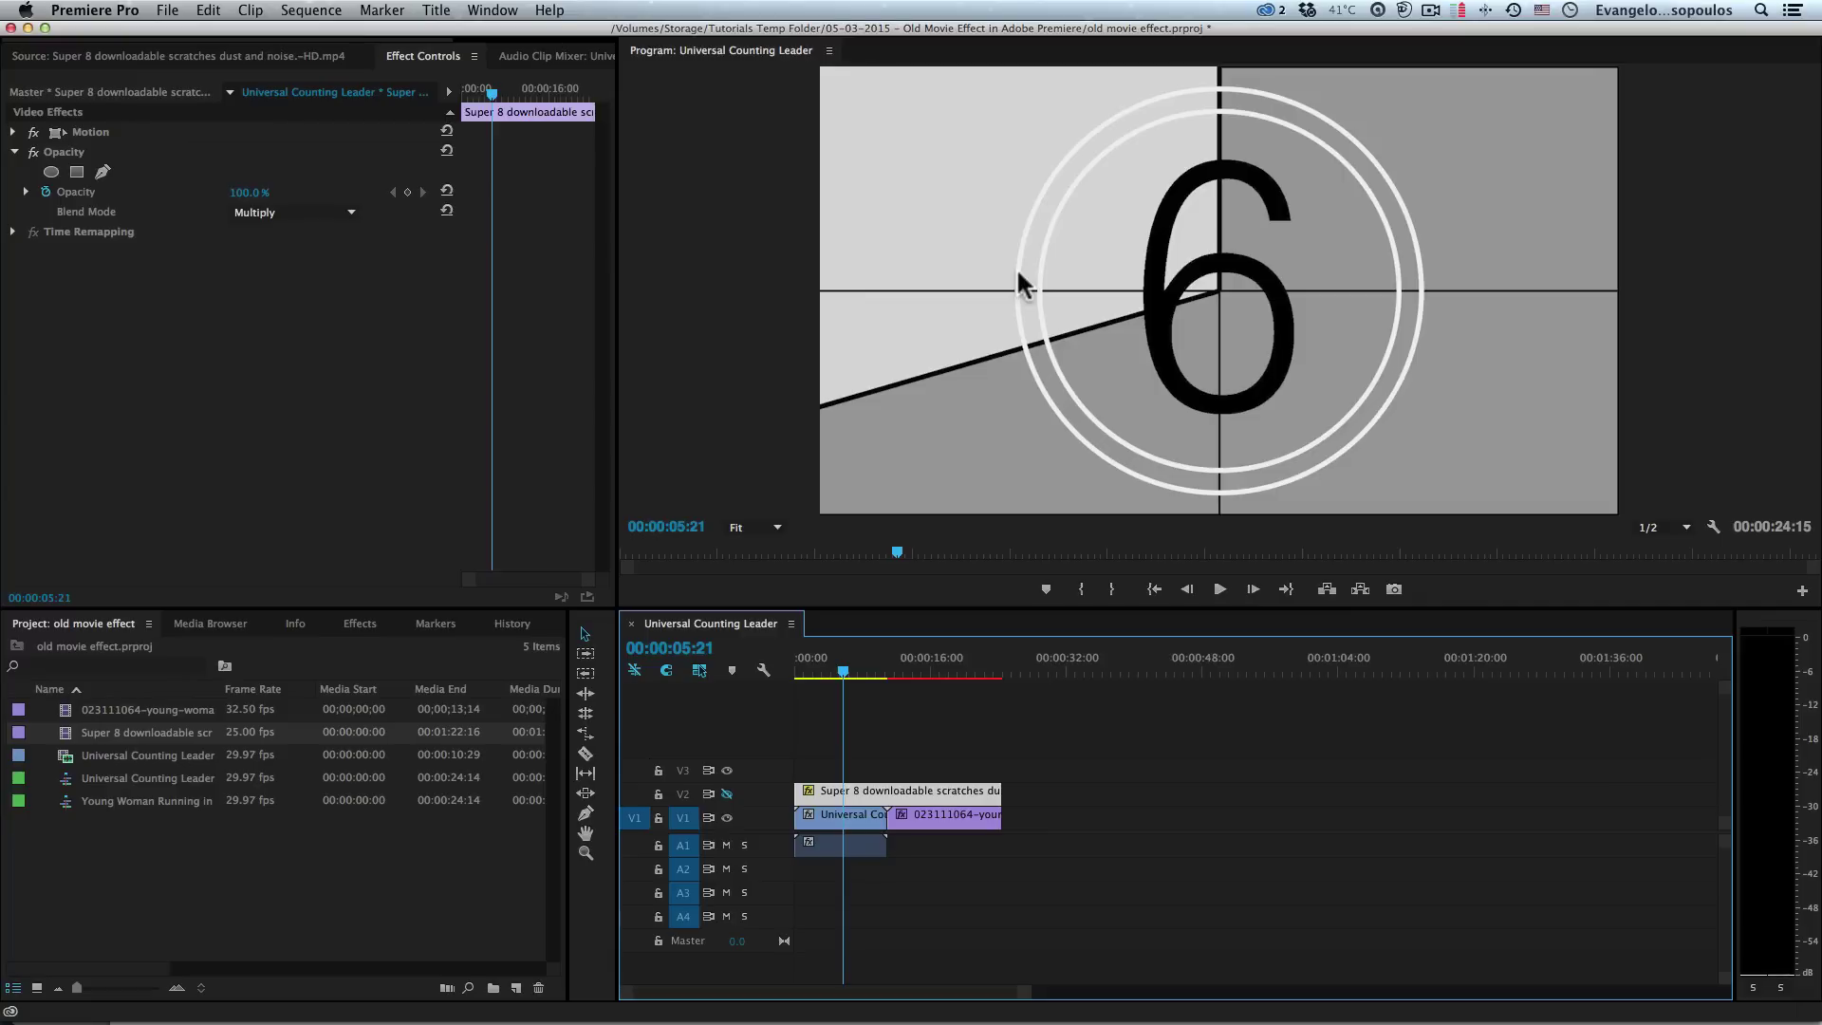
pyautogui.click(727, 795)
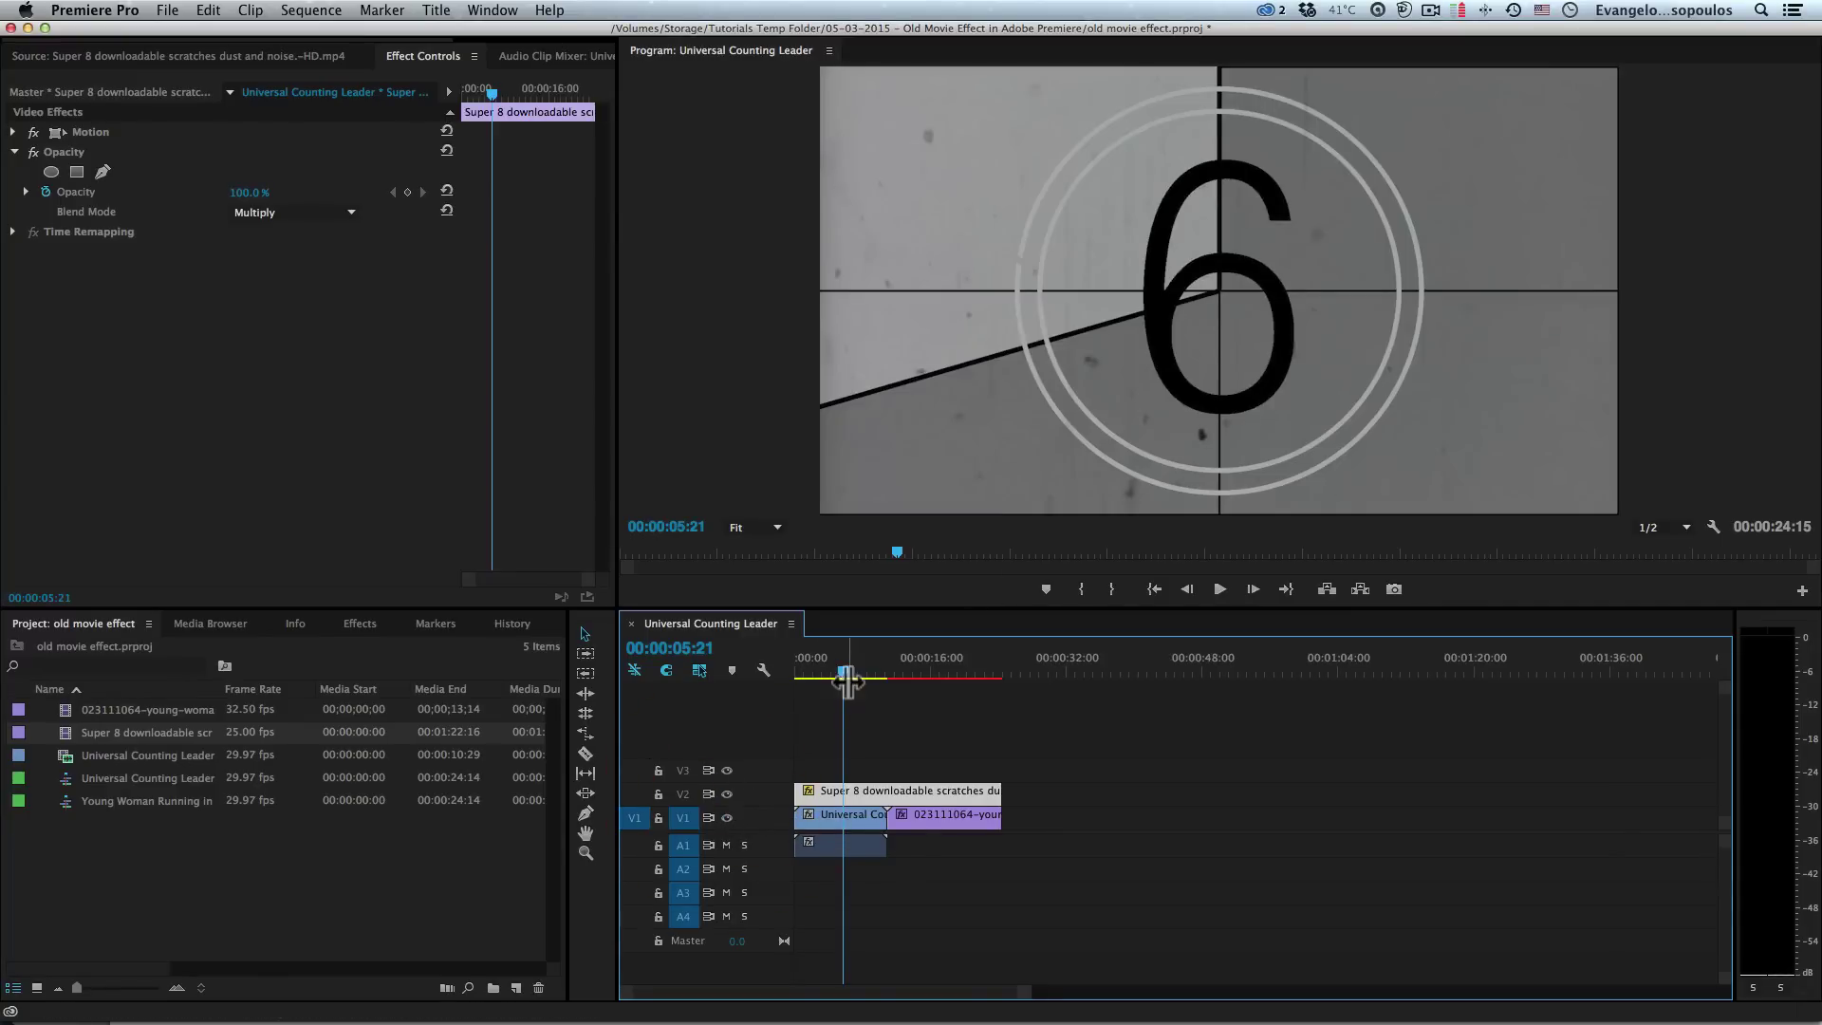
pyautogui.click(832, 672)
pyautogui.moveTo(830, 670)
pyautogui.mouseDown()
pyautogui.moveTo(915, 659)
pyautogui.moveTo(839, 669)
pyautogui.mouseUp()
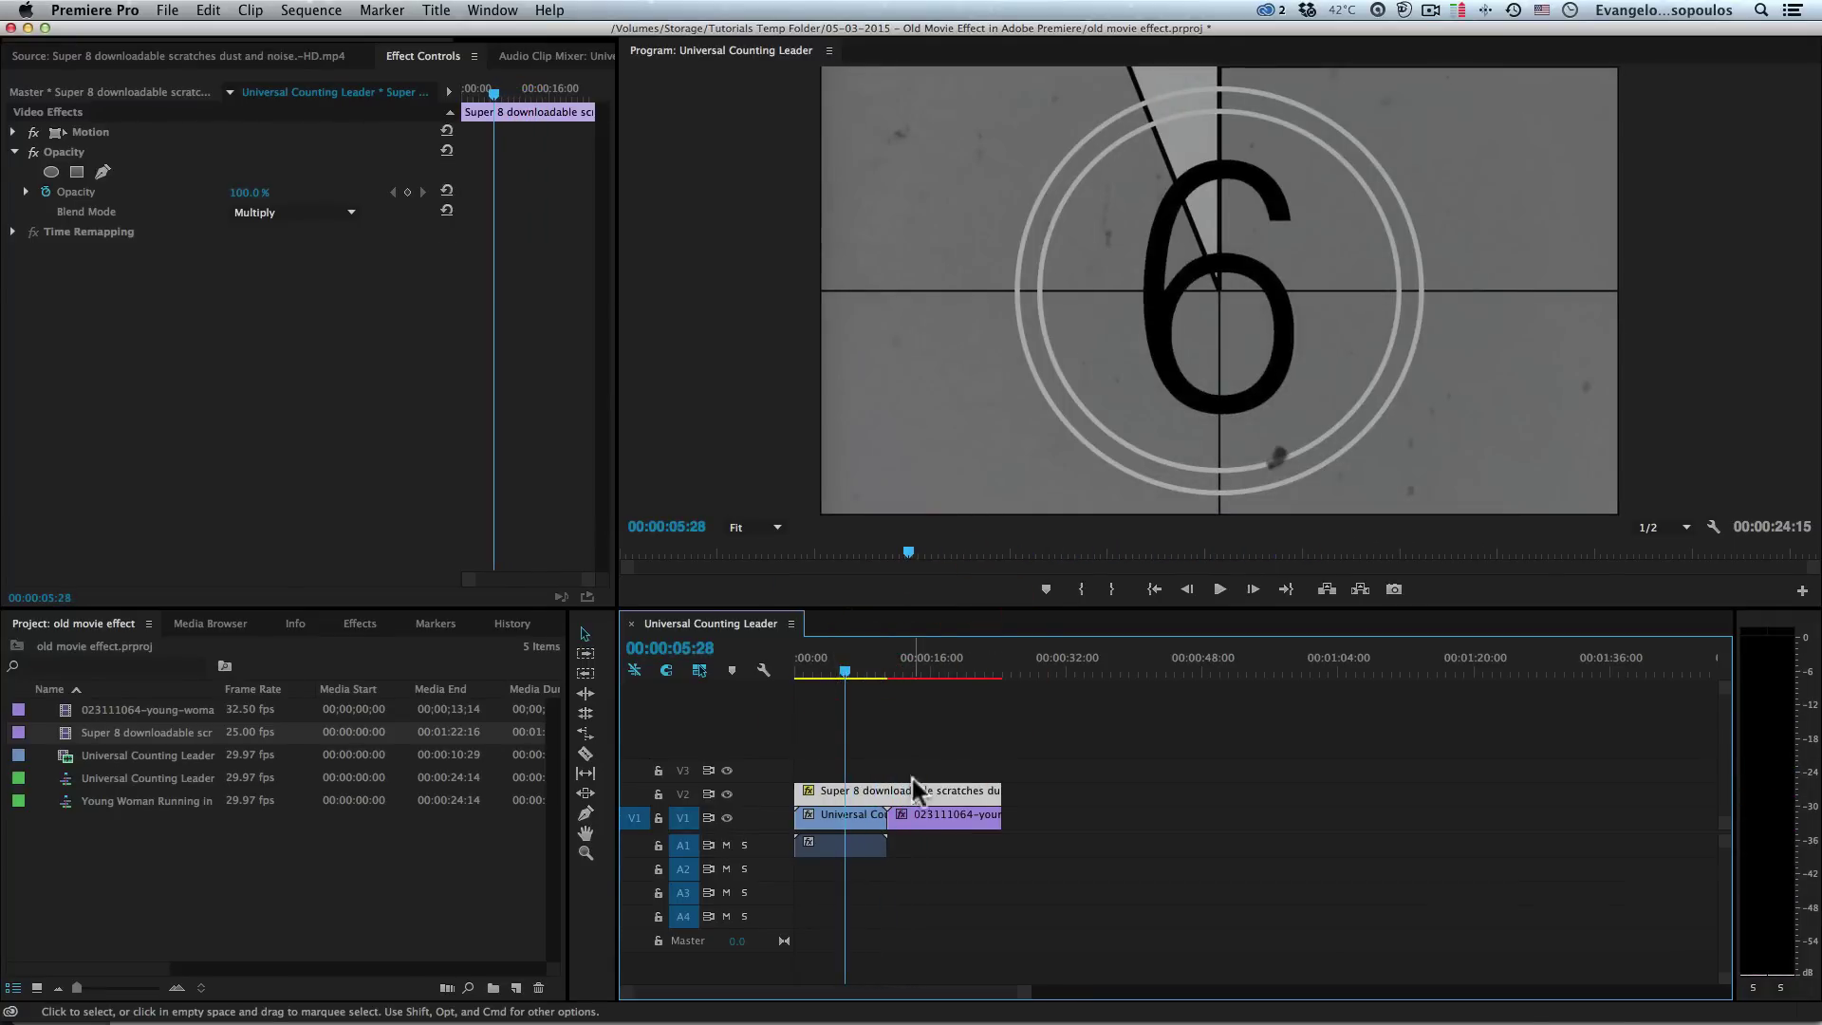
# - Copy the Lighting Effects effect from the young woman clip to the Universal Counting Leader clip
pyautogui.click(923, 818)
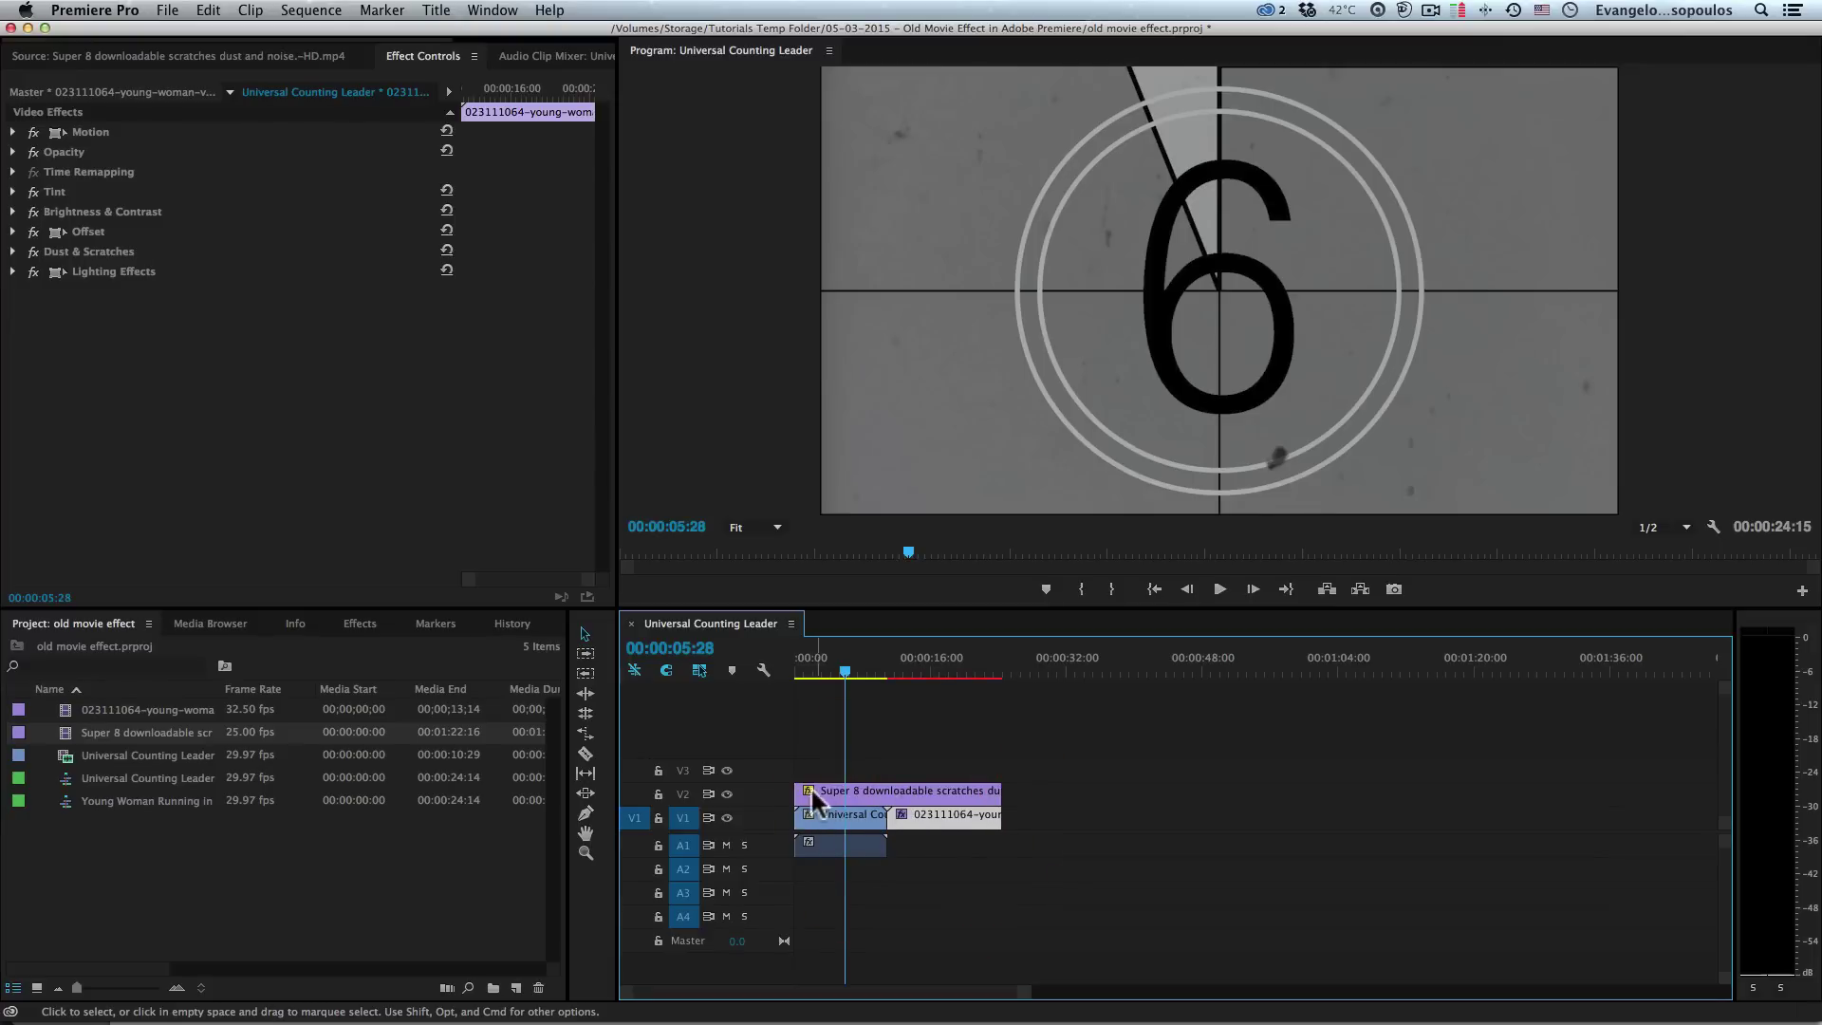
pyautogui.click(89, 270)
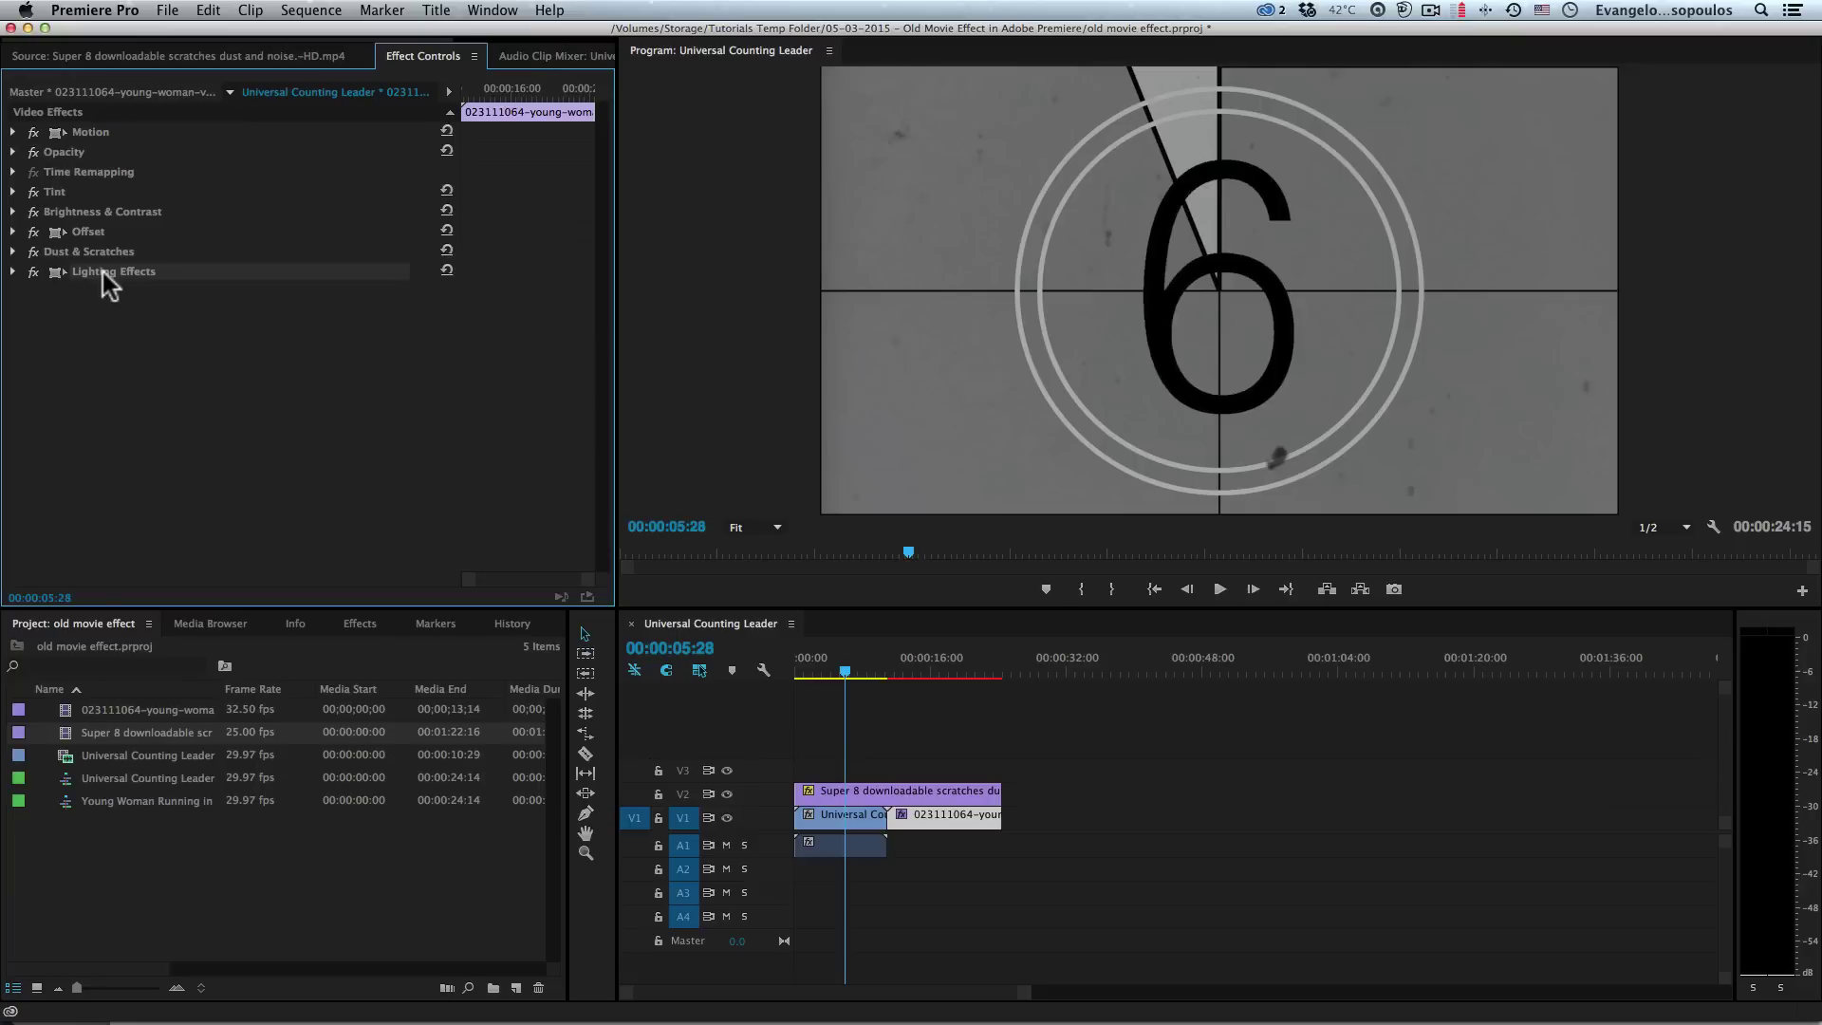
pyautogui.click(831, 816)
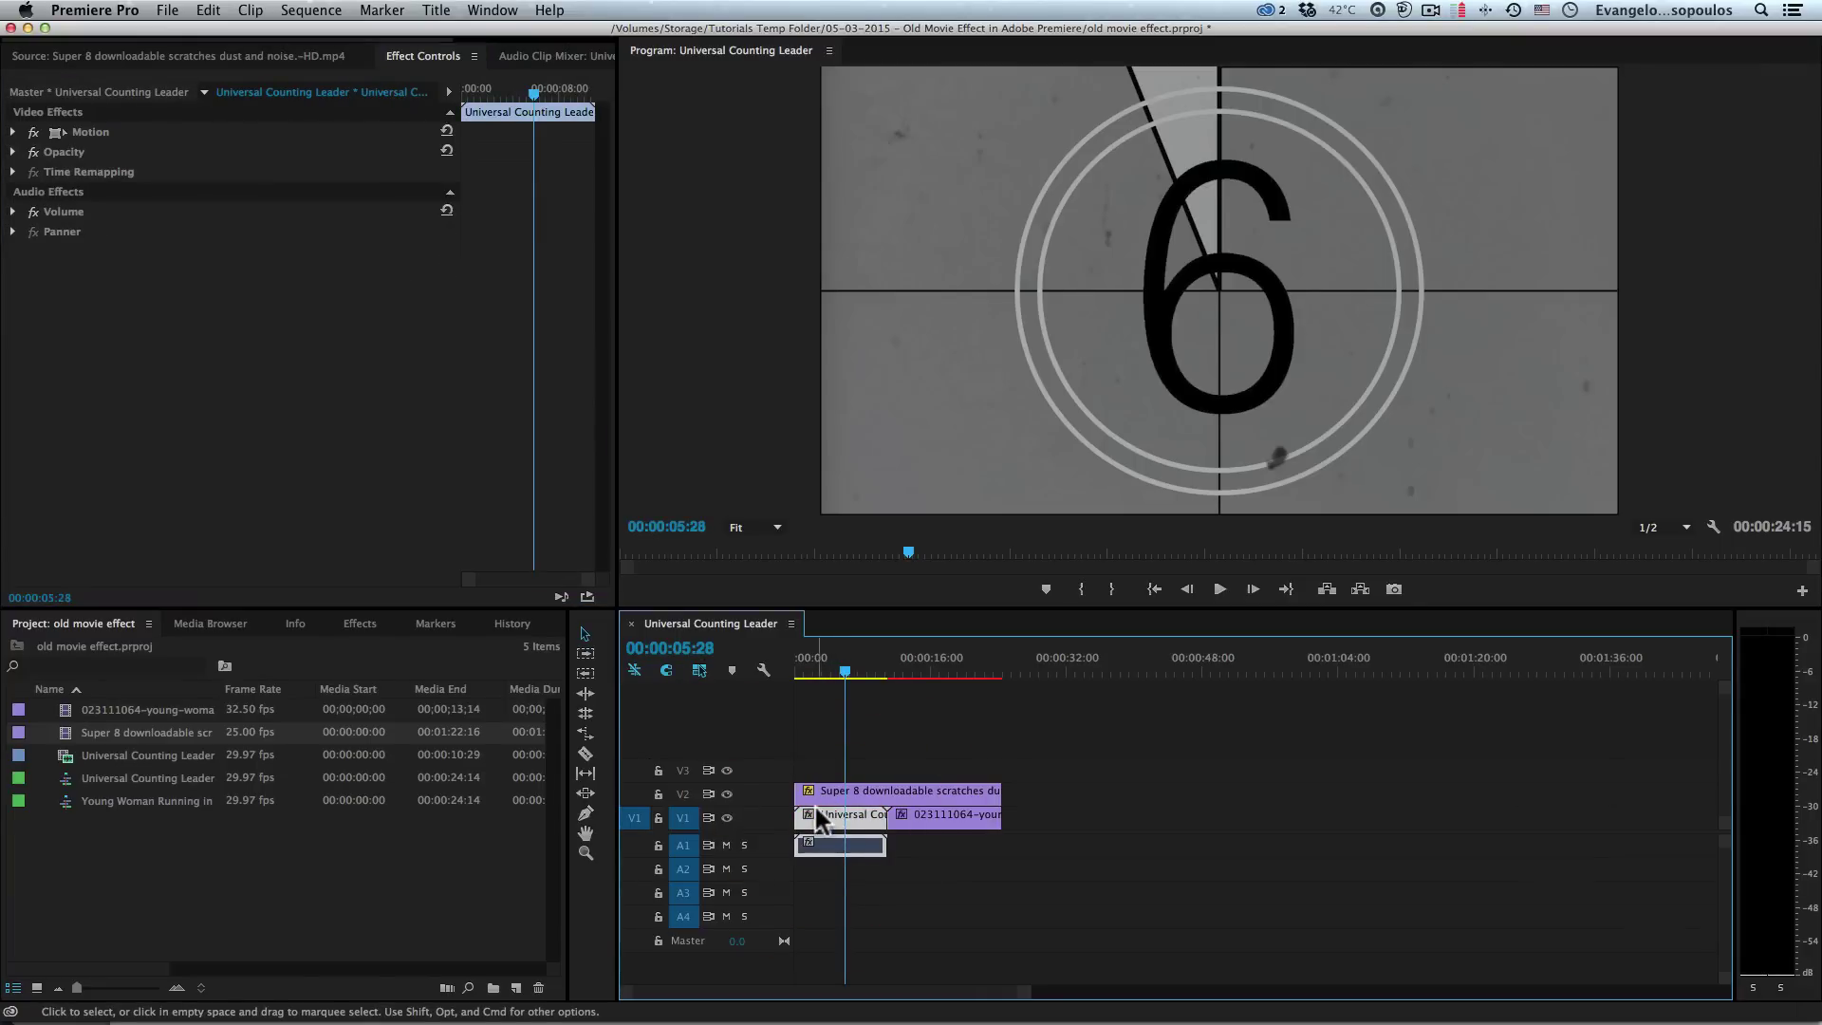
pyautogui.press('super+v')
# - Scrub from the counting leader into the young woman clip to review the combined look, and deselect all clips
pyautogui.click(833, 670)
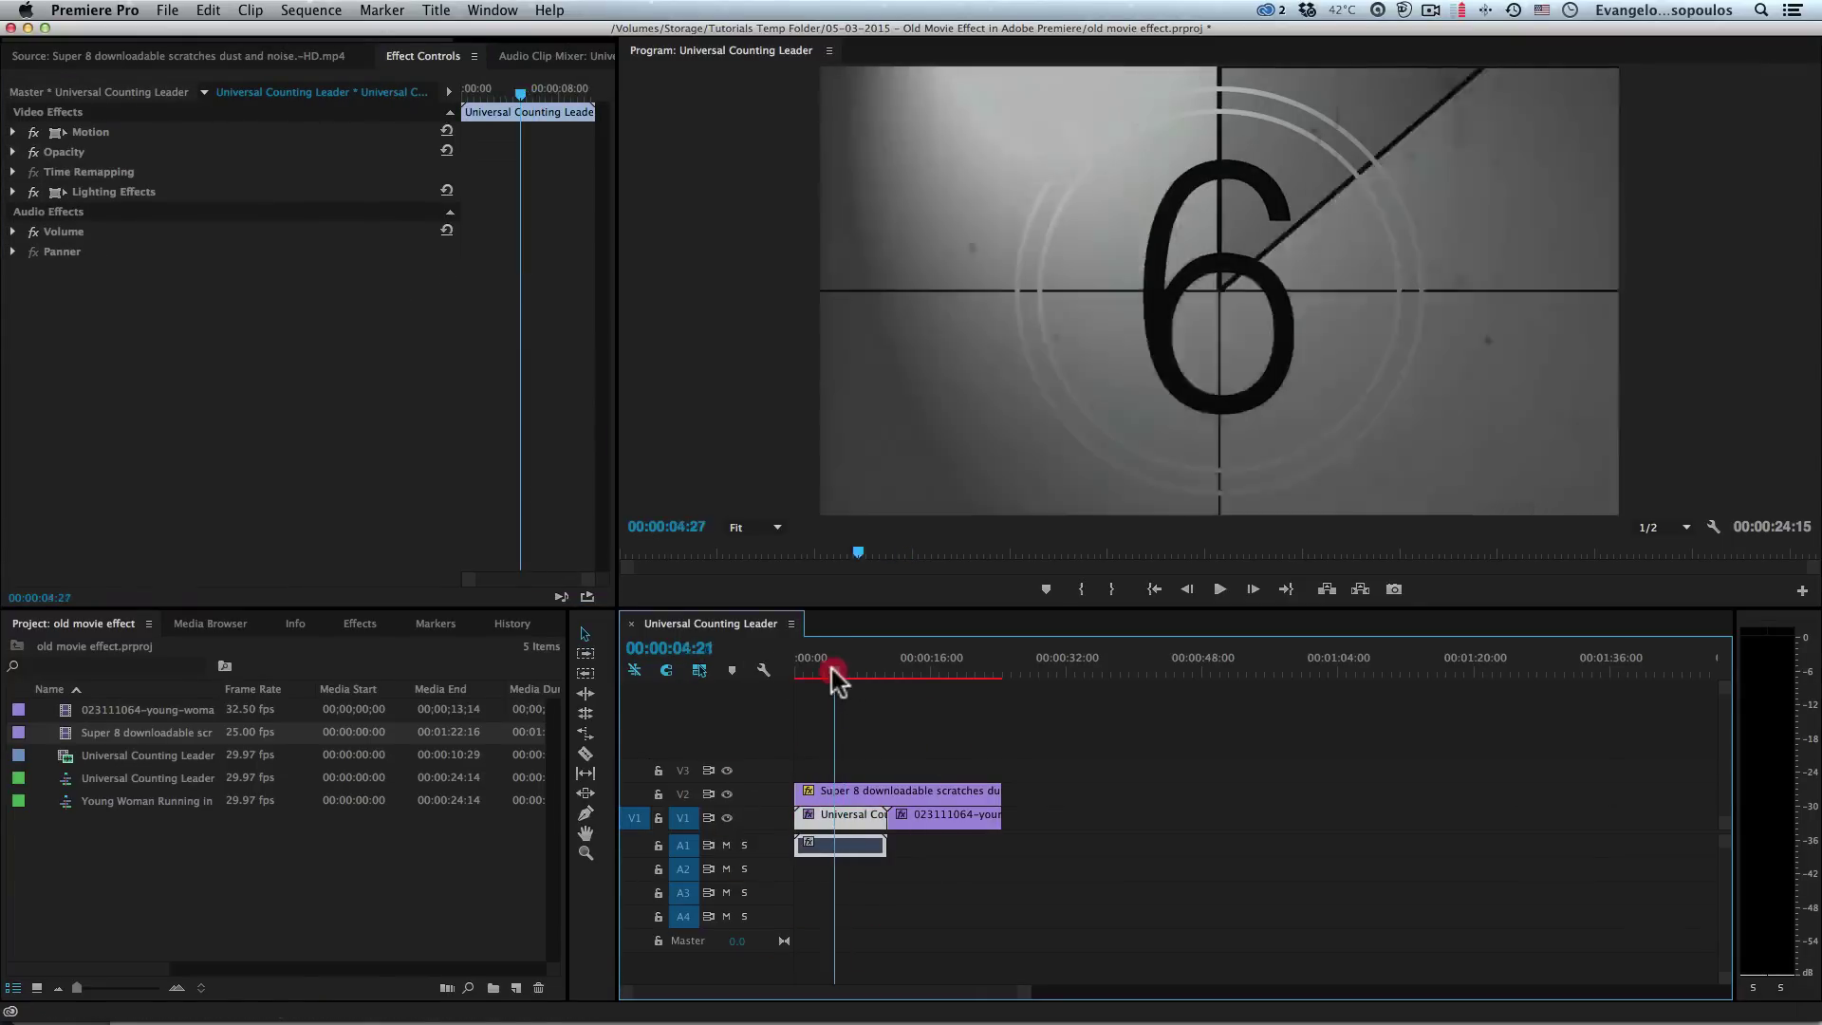
pyautogui.moveTo(831, 669); pyautogui.dragTo(938, 674)
pyautogui.click(1011, 735)
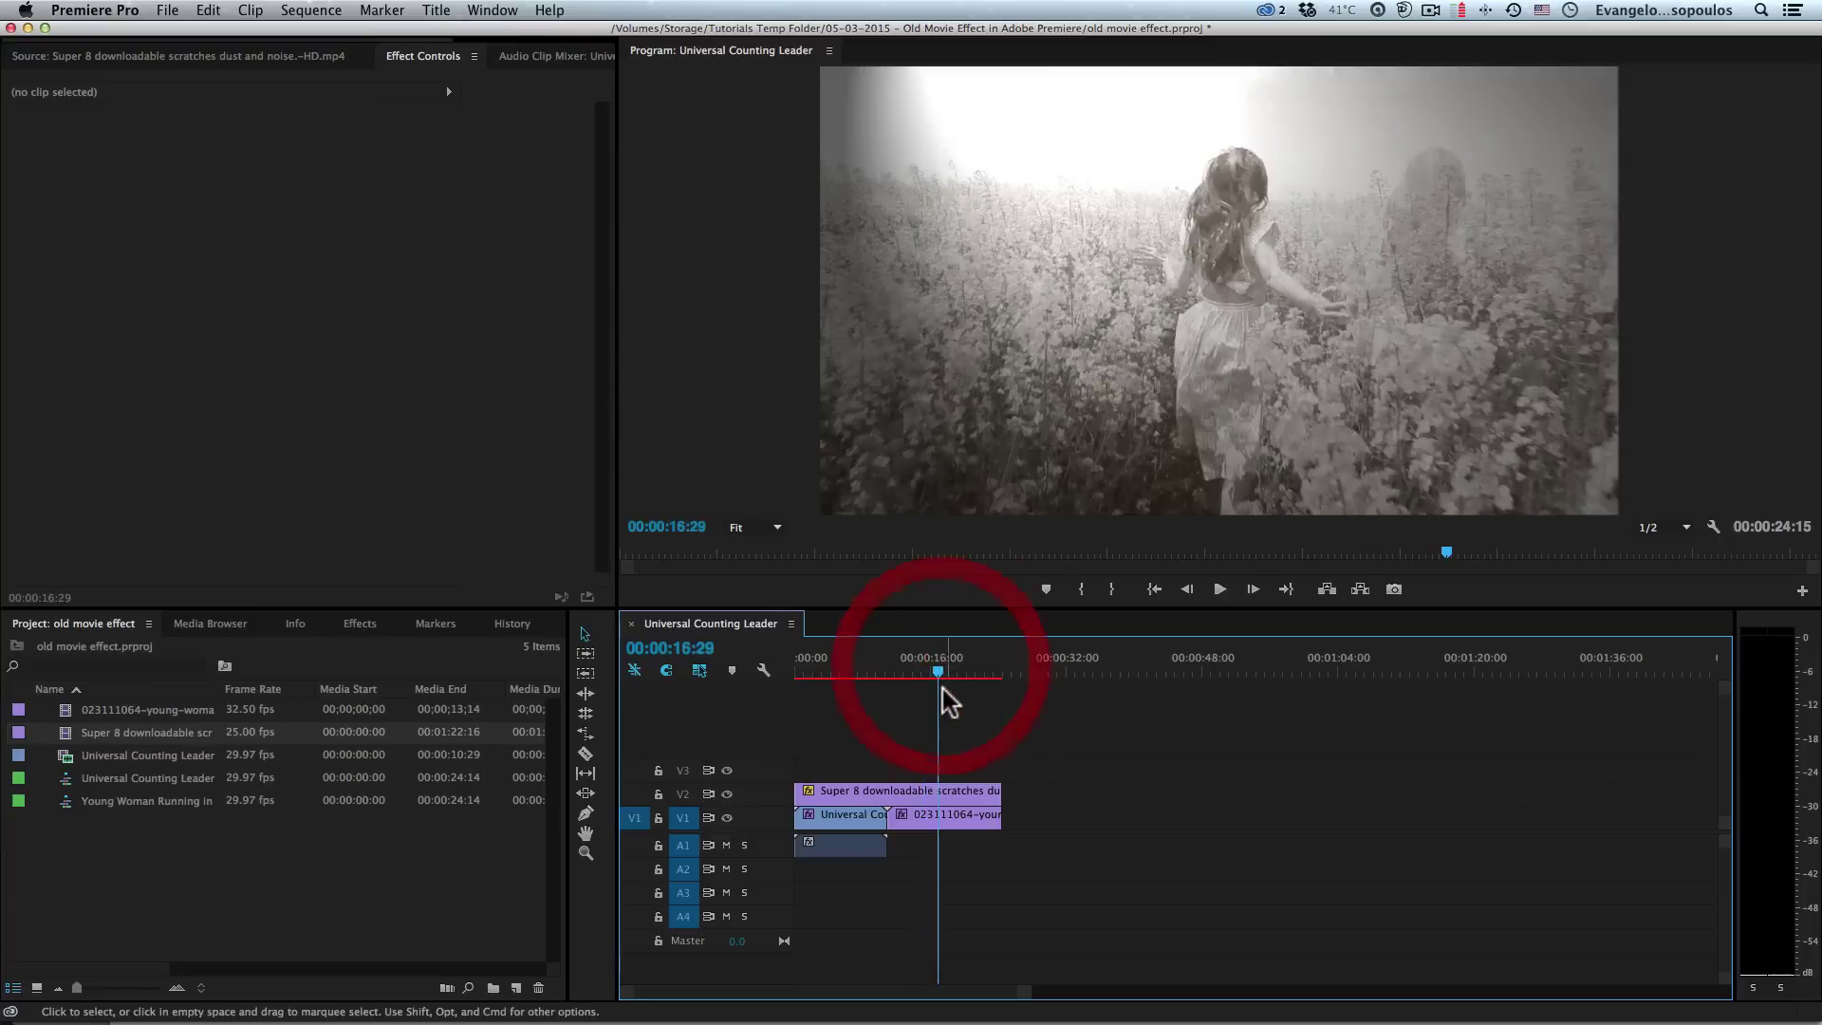